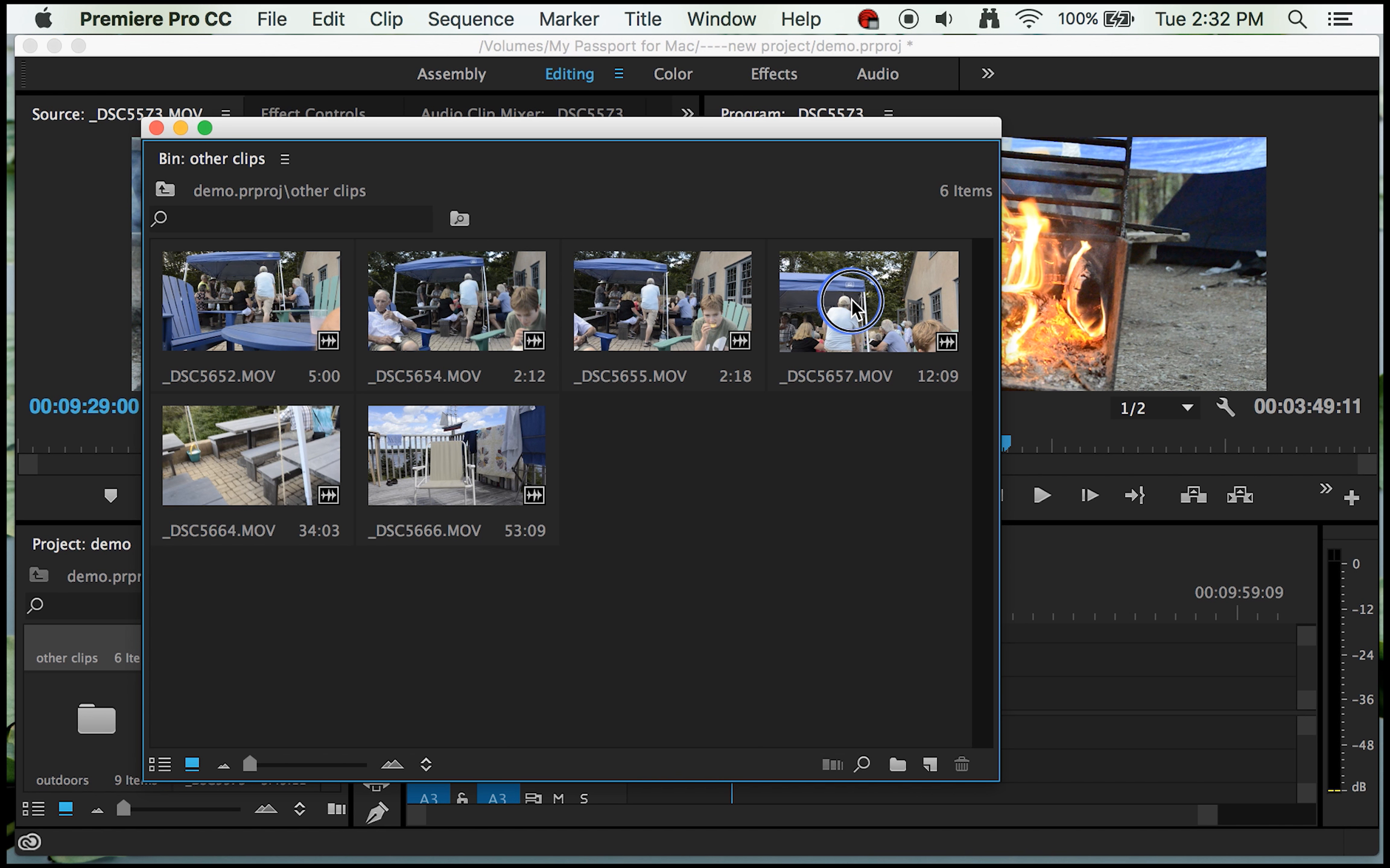
Step: Load _DSC5657.MOV from the other clips bin into the Source monitor, close the bin, and preview the clip
double_click(852, 307)
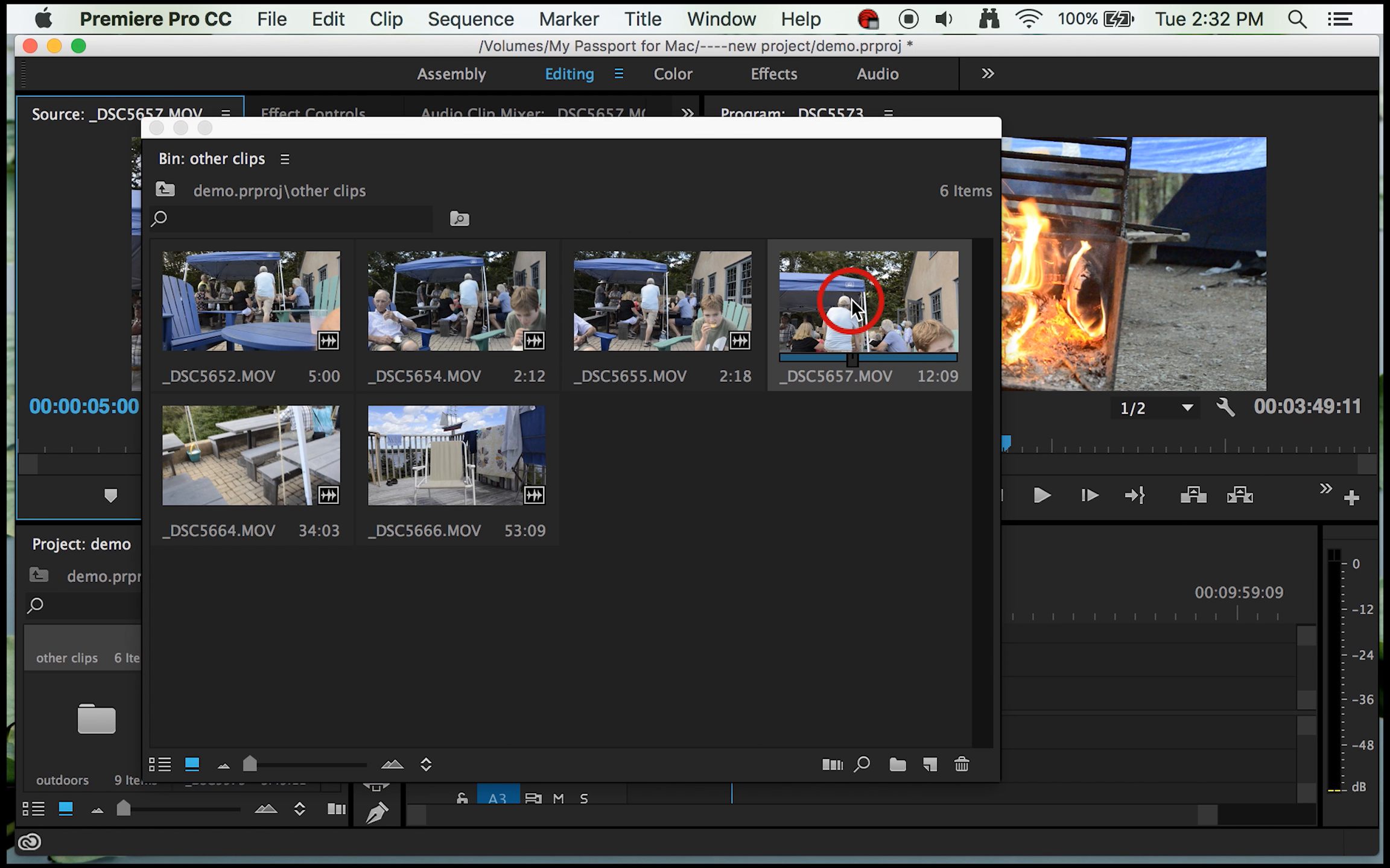
click(156, 128)
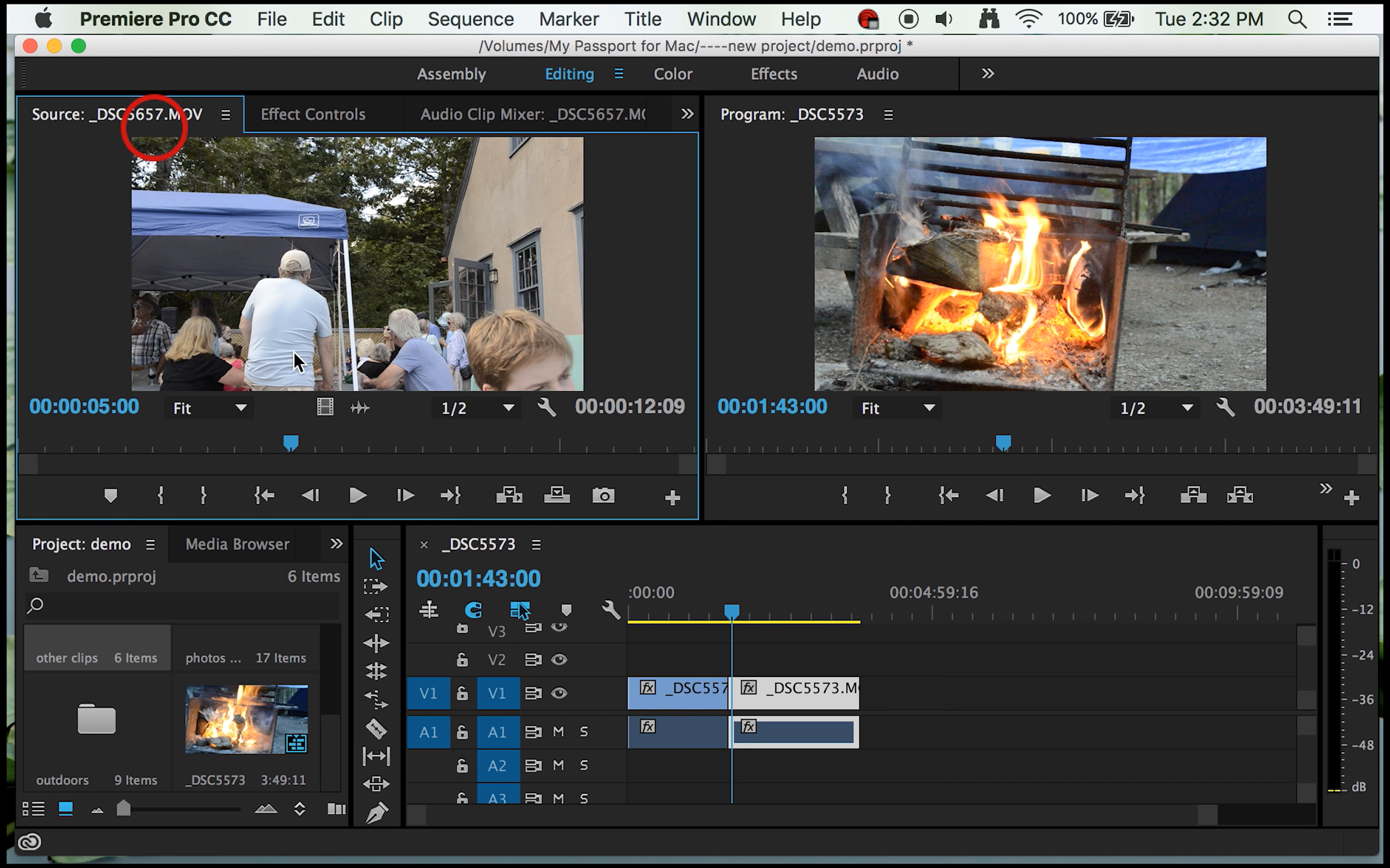
drag(289, 443, 486, 445)
click(355, 492)
Step: Mark an In point at 00:00:00:21 and an Out point at 00:00:11:17 on _DSC5657.MOV in the Source monitor
drag(310, 447, 130, 434)
click(69, 439)
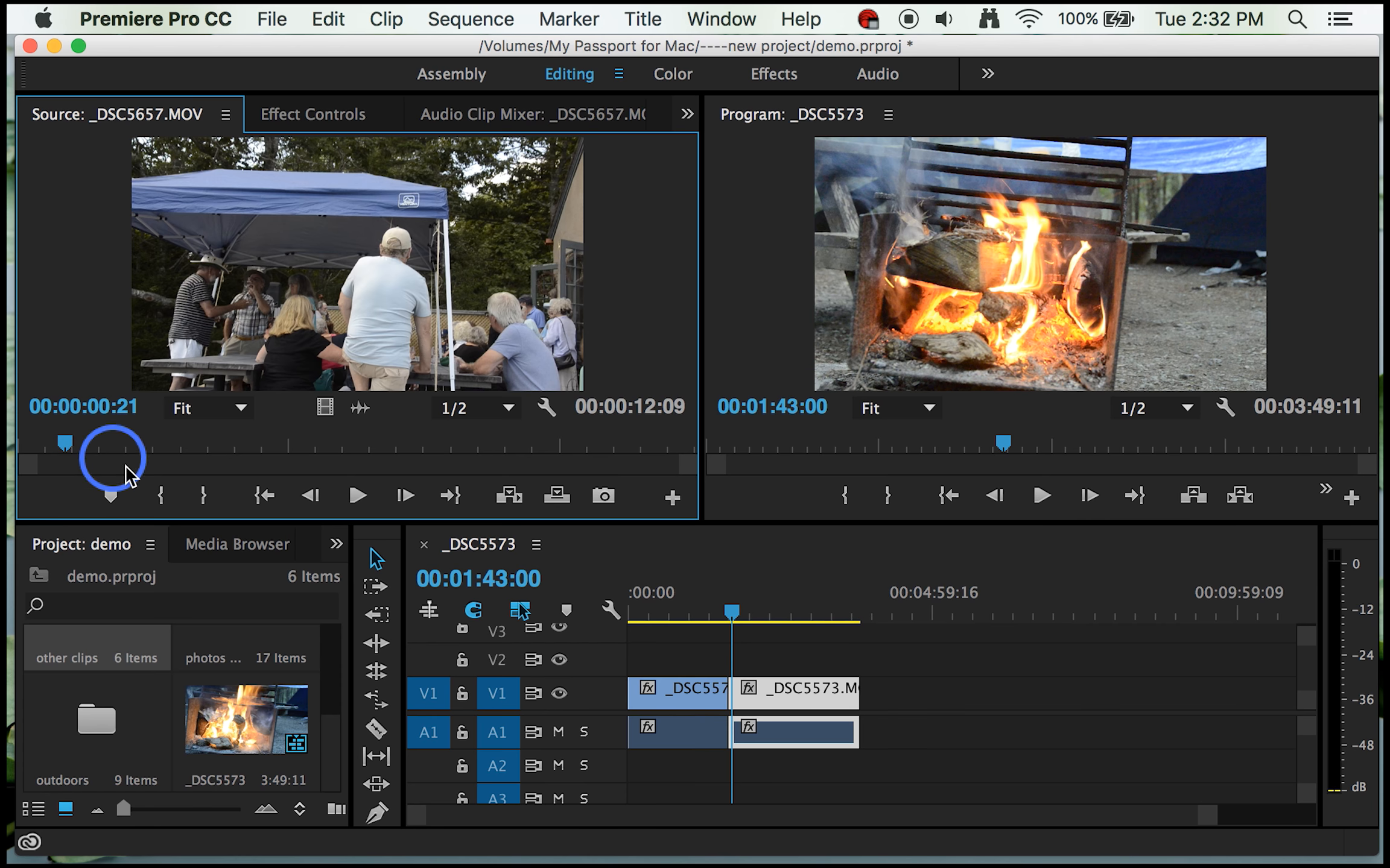
click(159, 496)
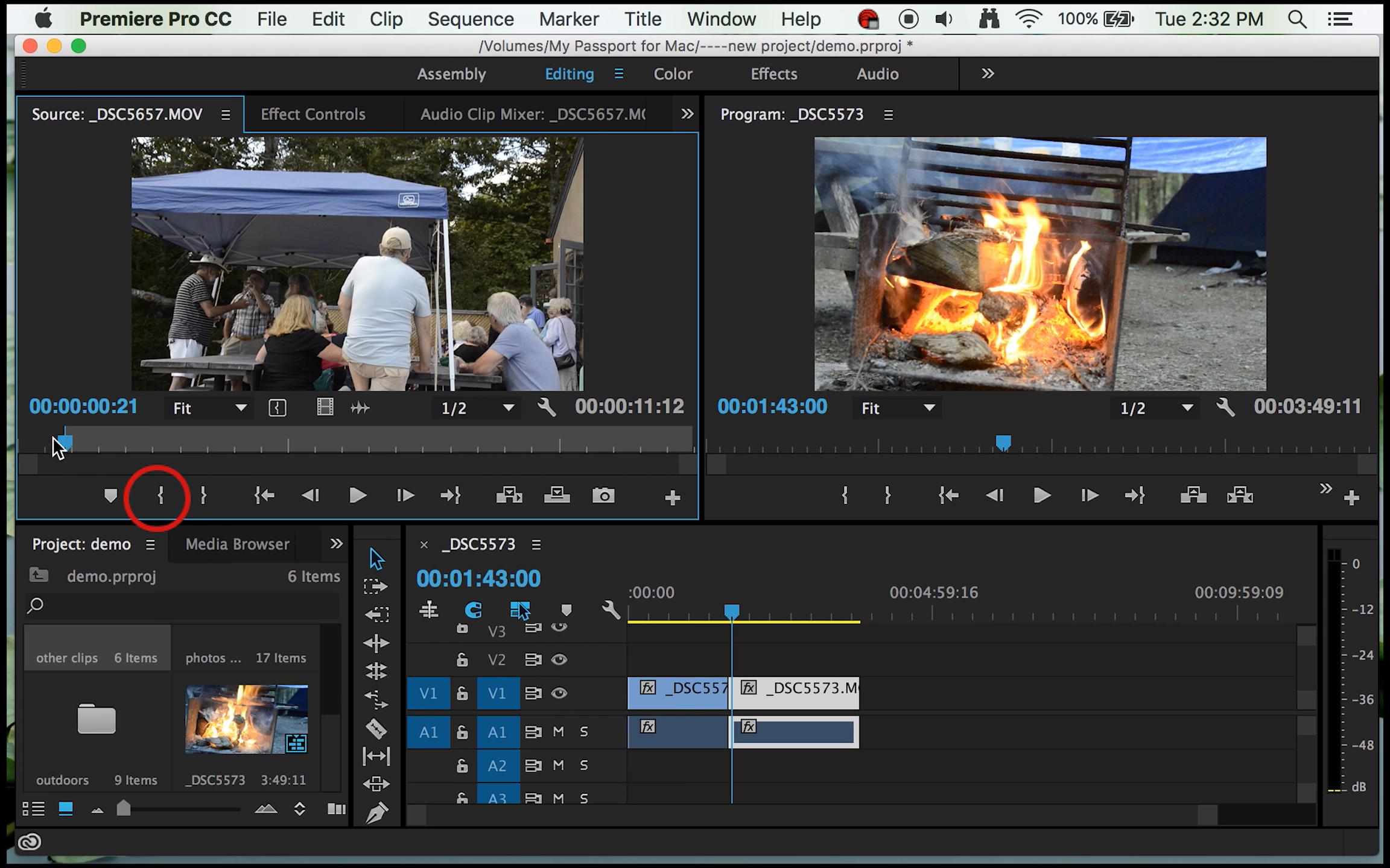
drag(59, 447, 653, 453)
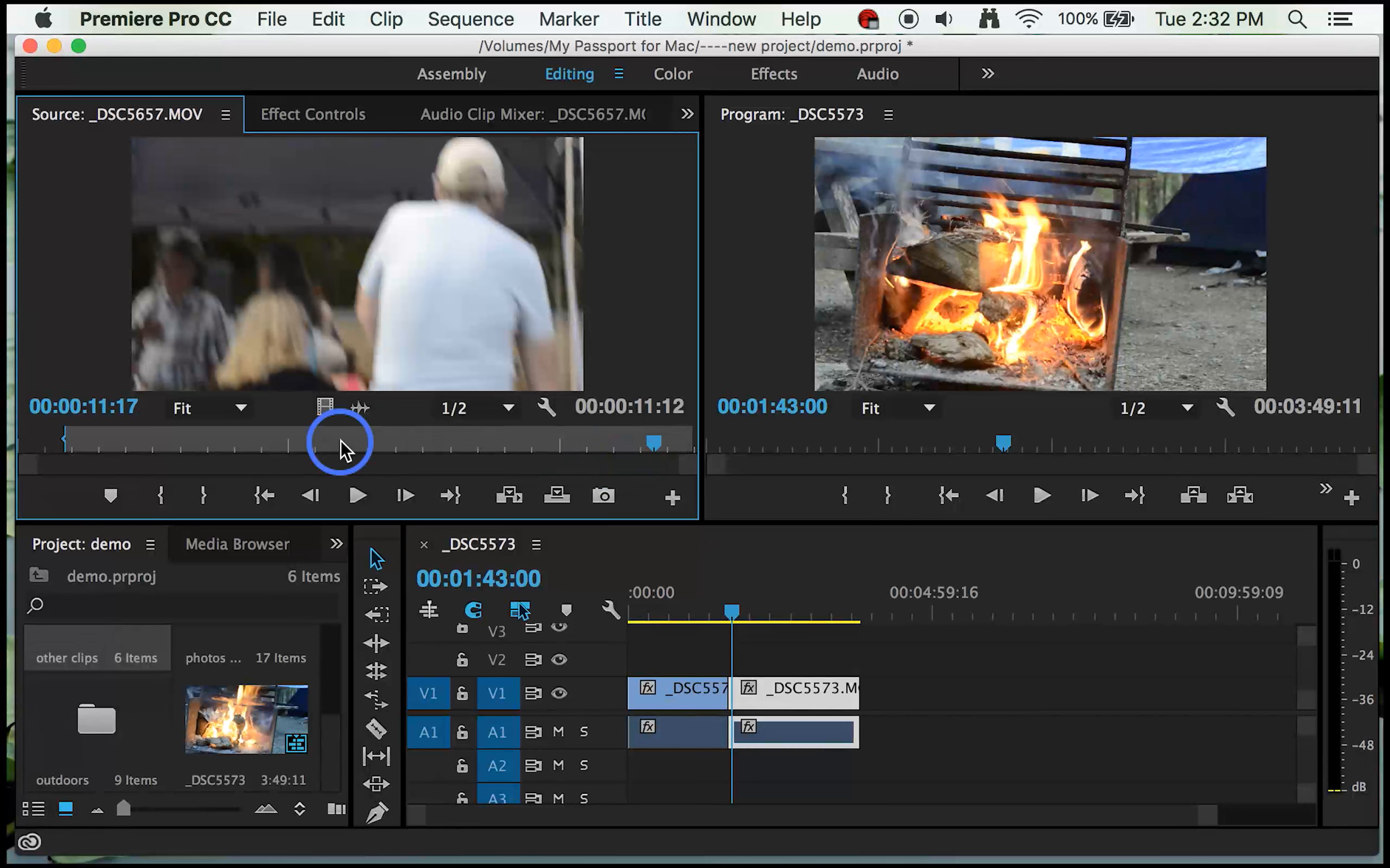
click(203, 496)
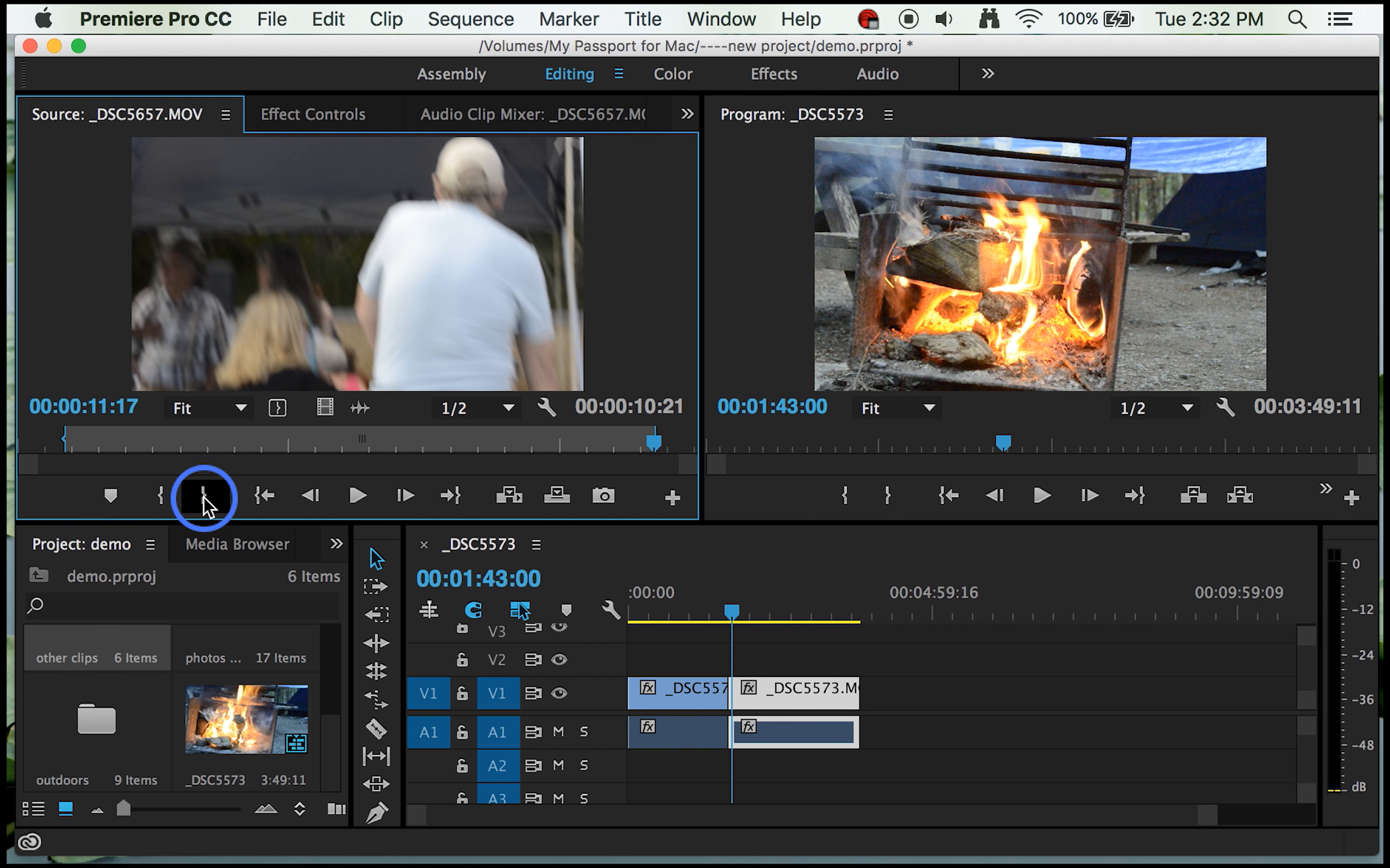
Step: Insert the marked part of _DSC5657.MOV at the end of the _DSC5573 sequence, at 00:03:48:11, and check it there
click(731, 612)
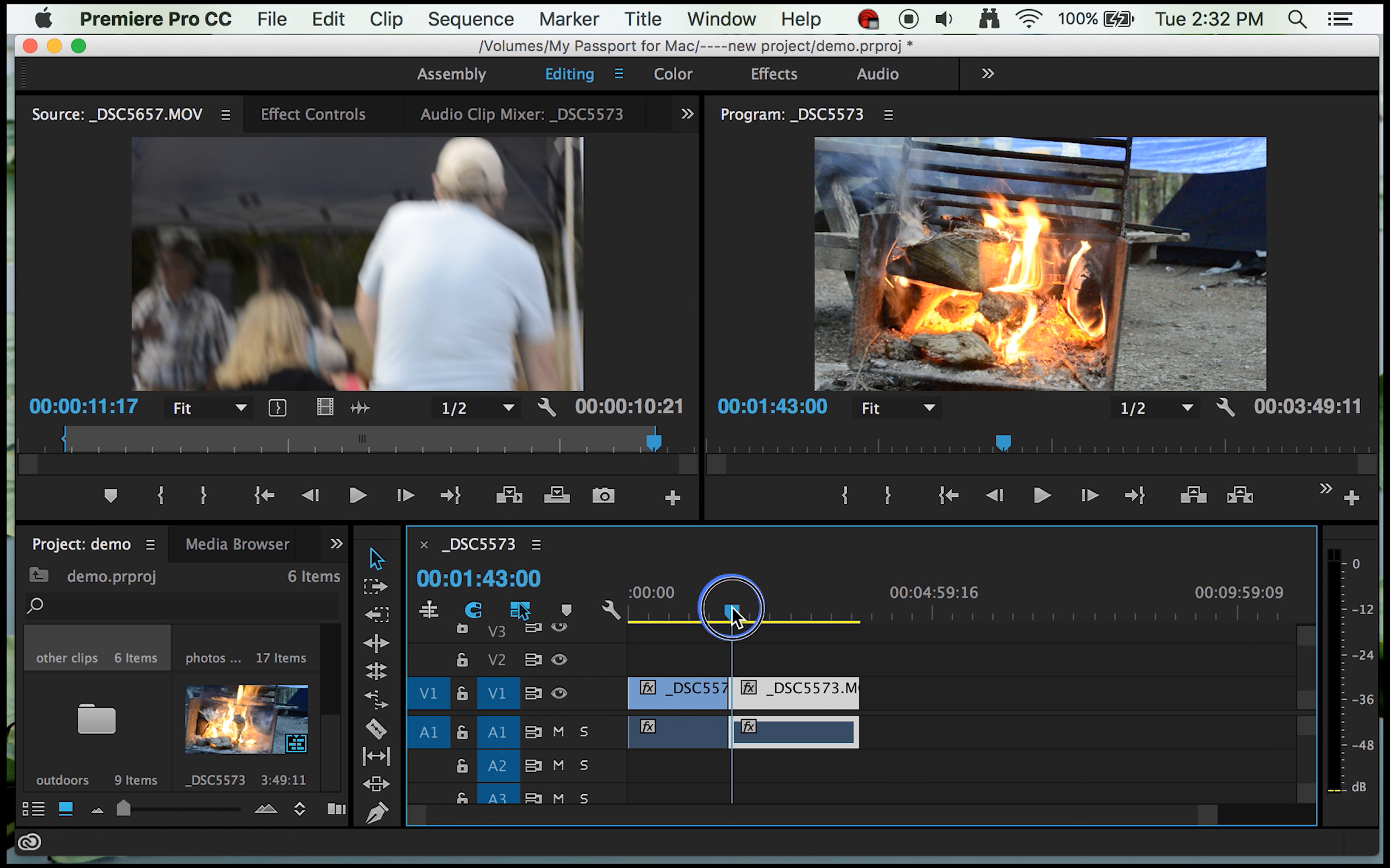
drag(732, 612, 860, 616)
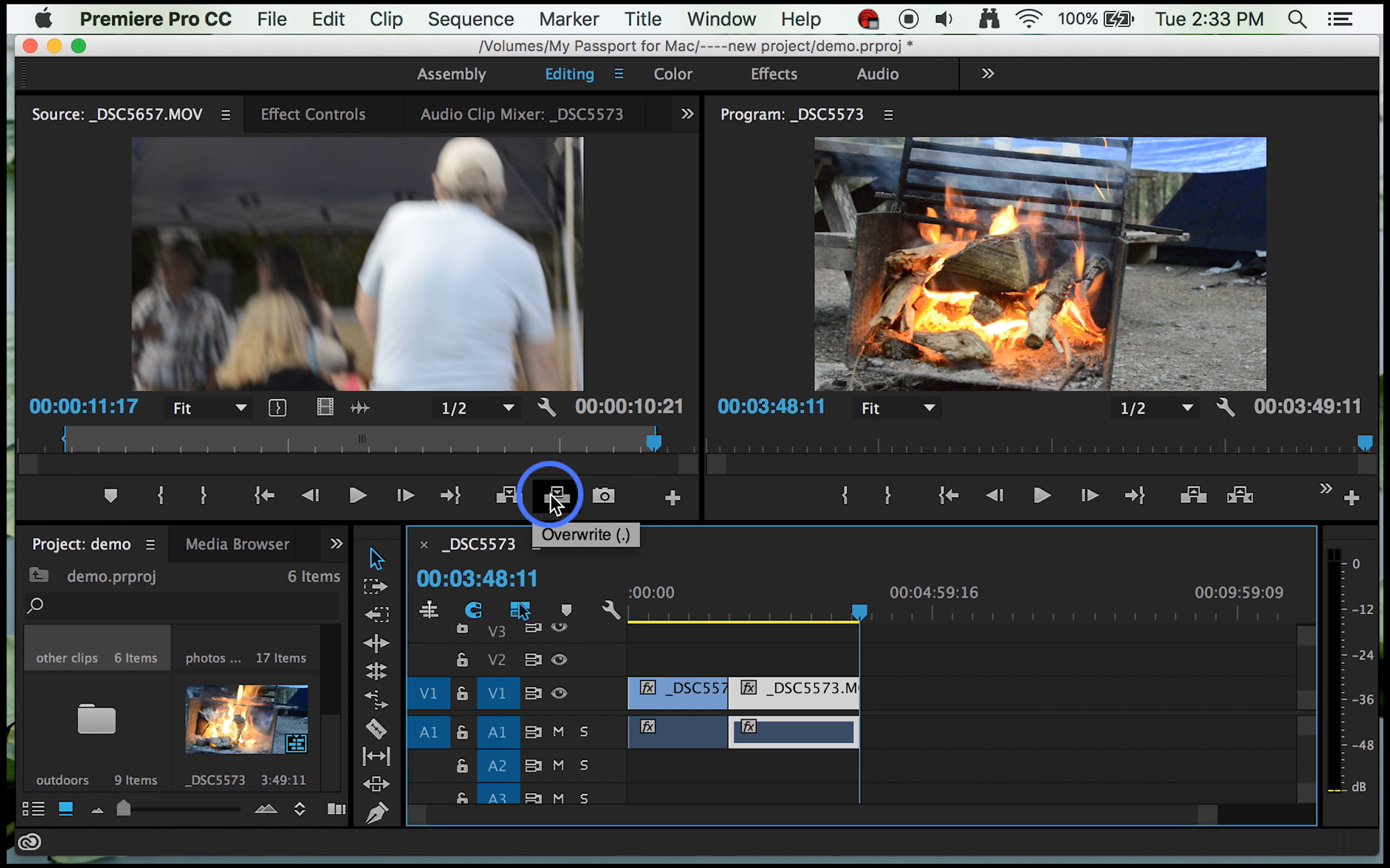
click(508, 494)
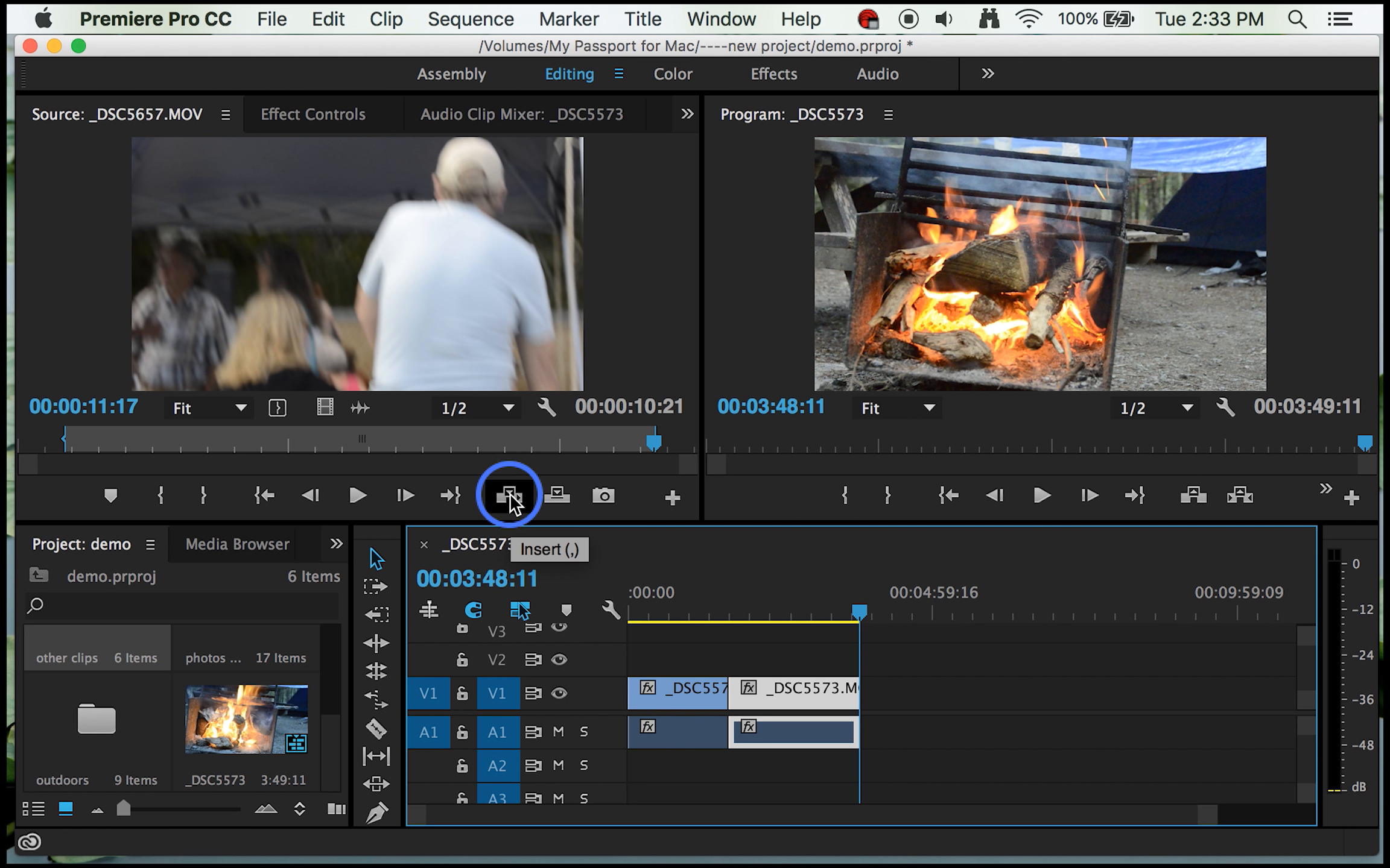
click(509, 496)
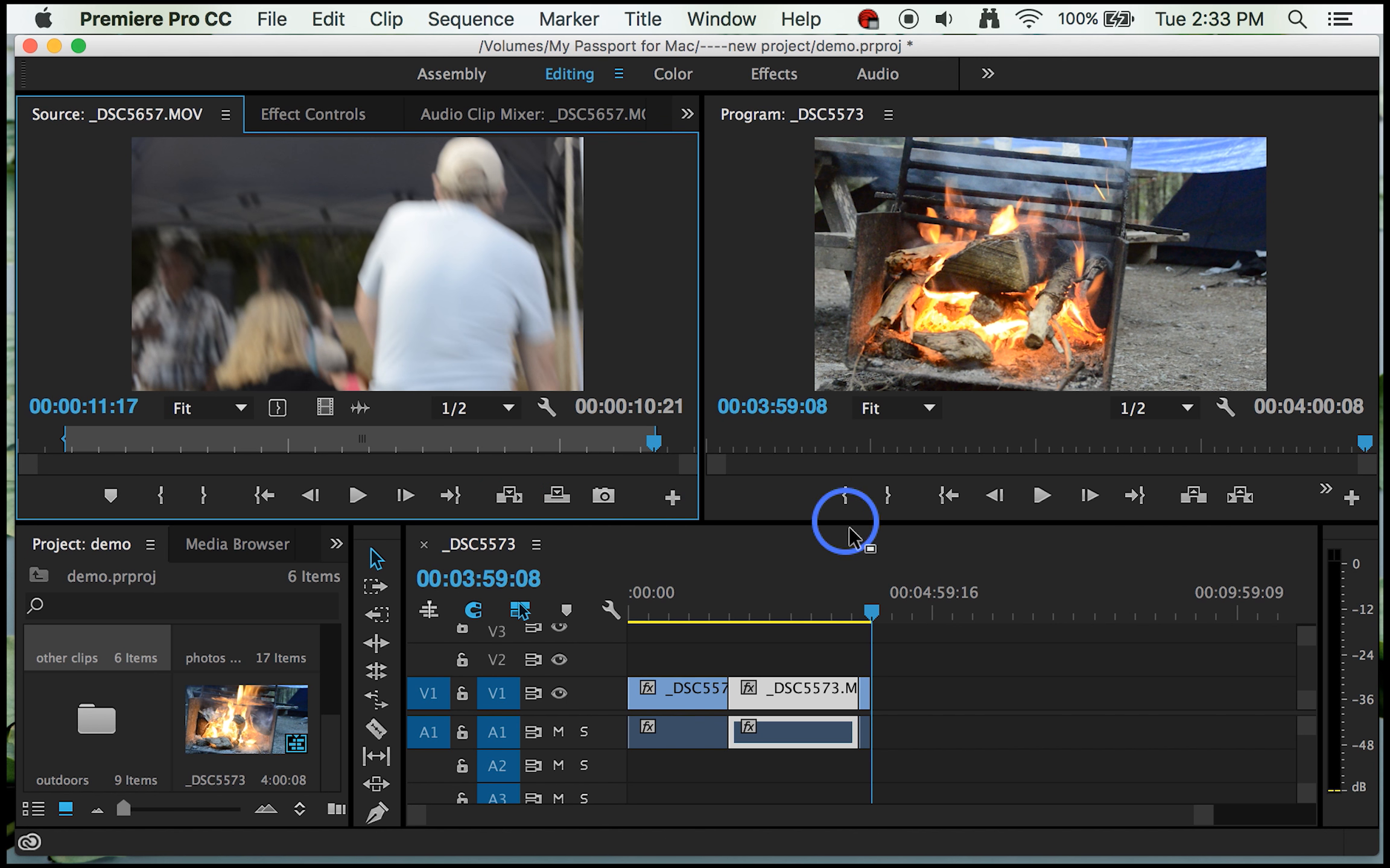
click(872, 616)
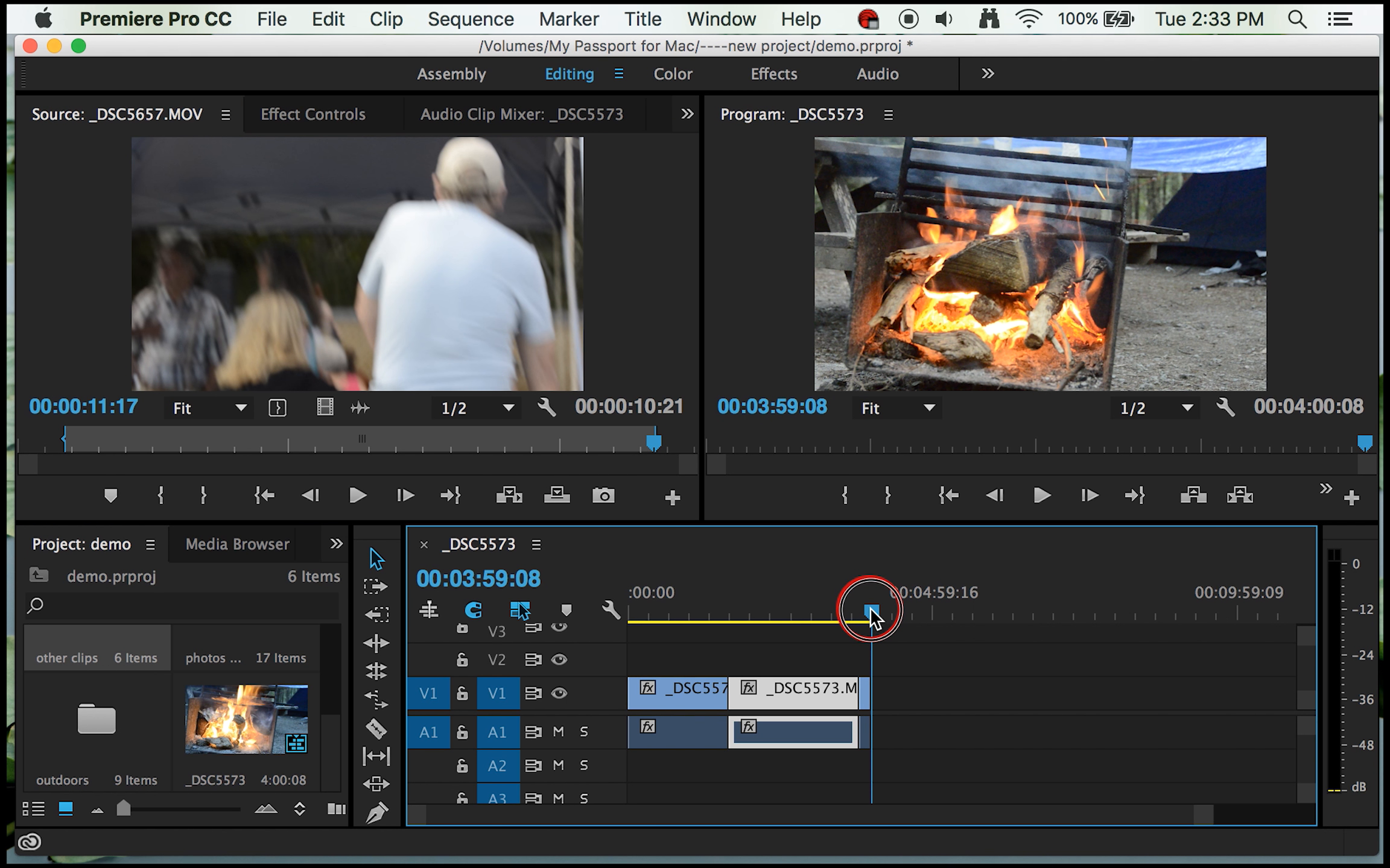
drag(872, 616, 870, 615)
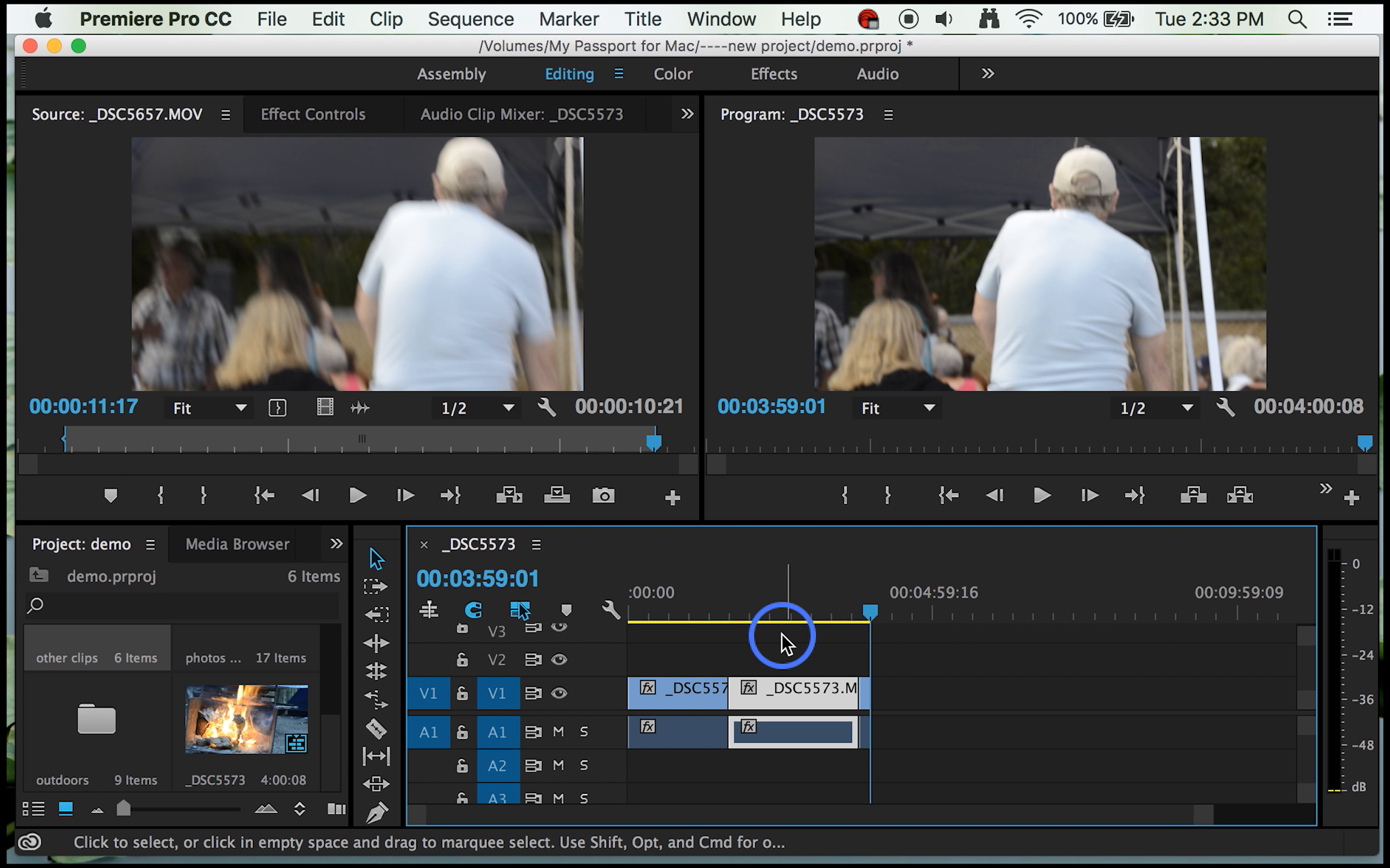
Step: Cut the second _DSC5573.MOV clip with the Razor tool at 00:03:15:11, shortly after that point, at 00:02:46:10 and at 00:02:16:01
drag(857, 609, 826, 610)
click(756, 611)
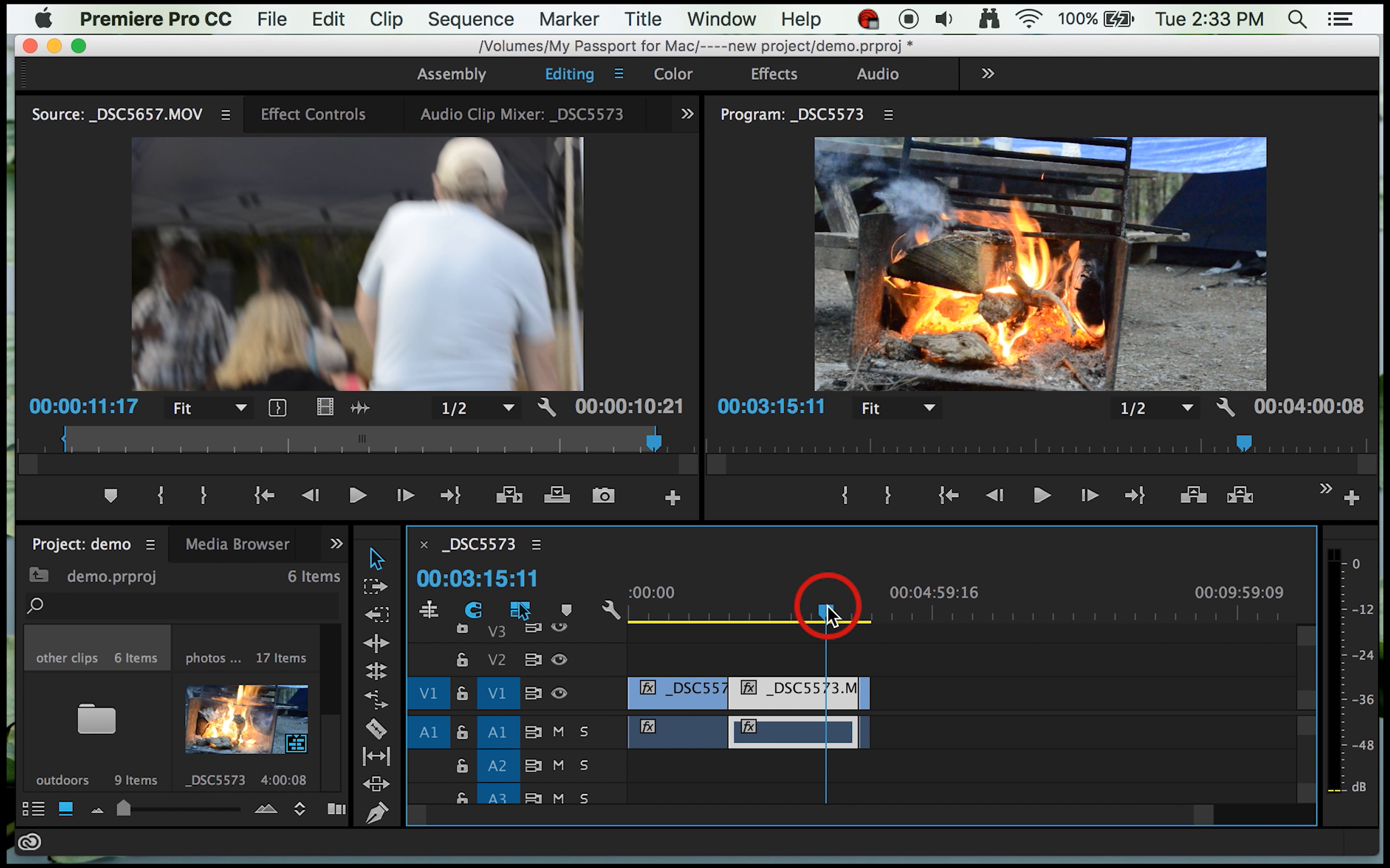
drag(852, 691, 853, 691)
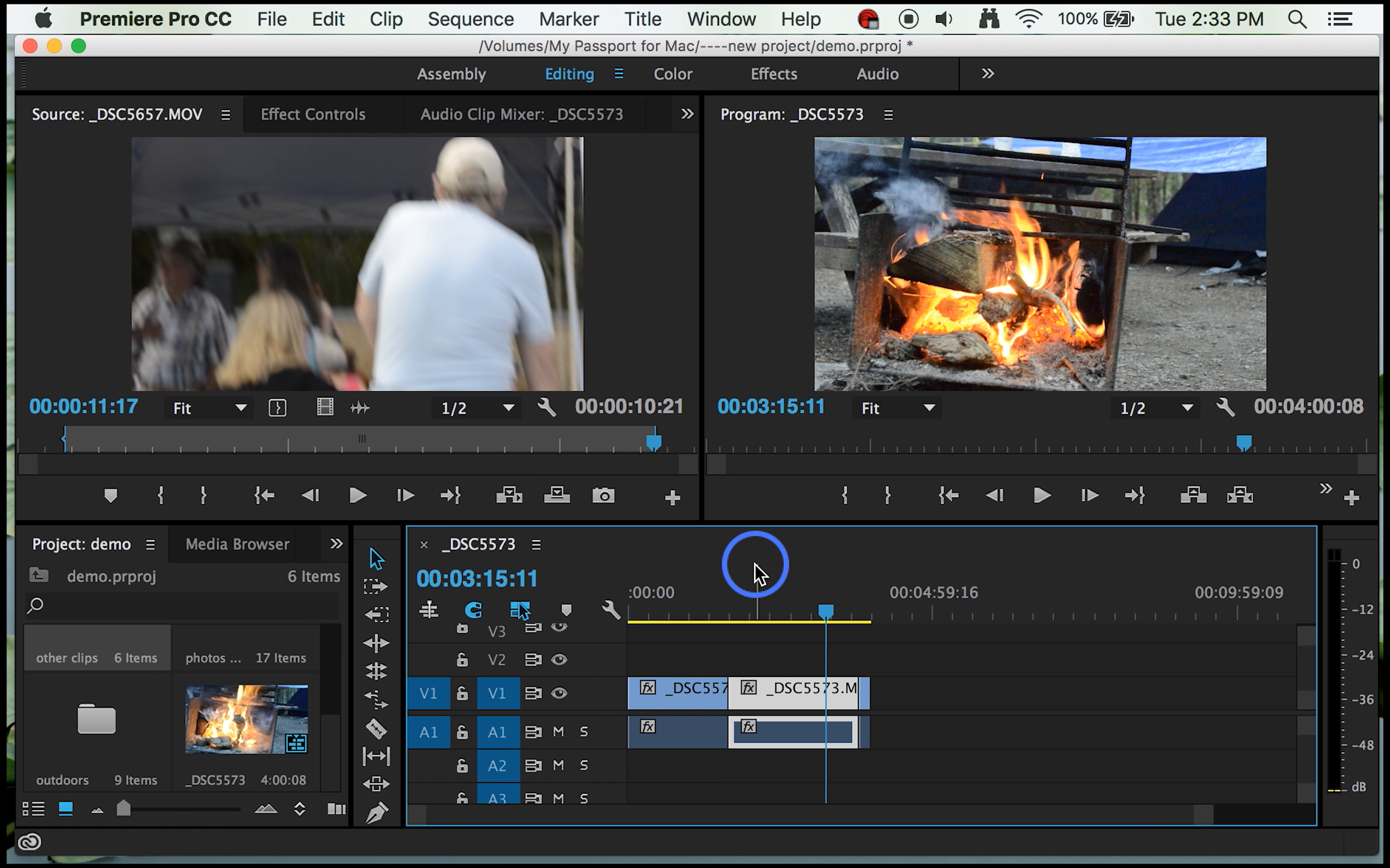
click(375, 731)
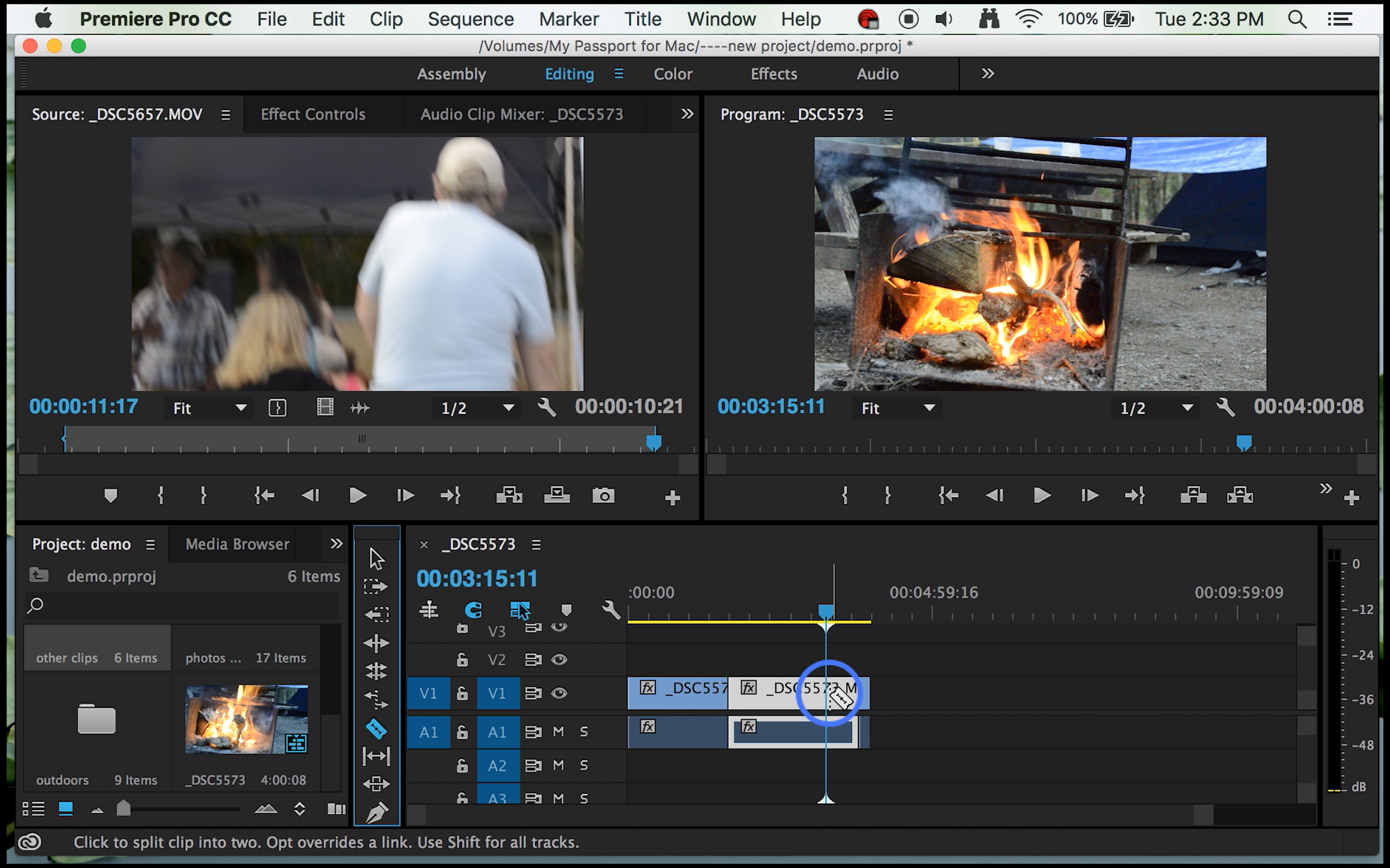
click(836, 696)
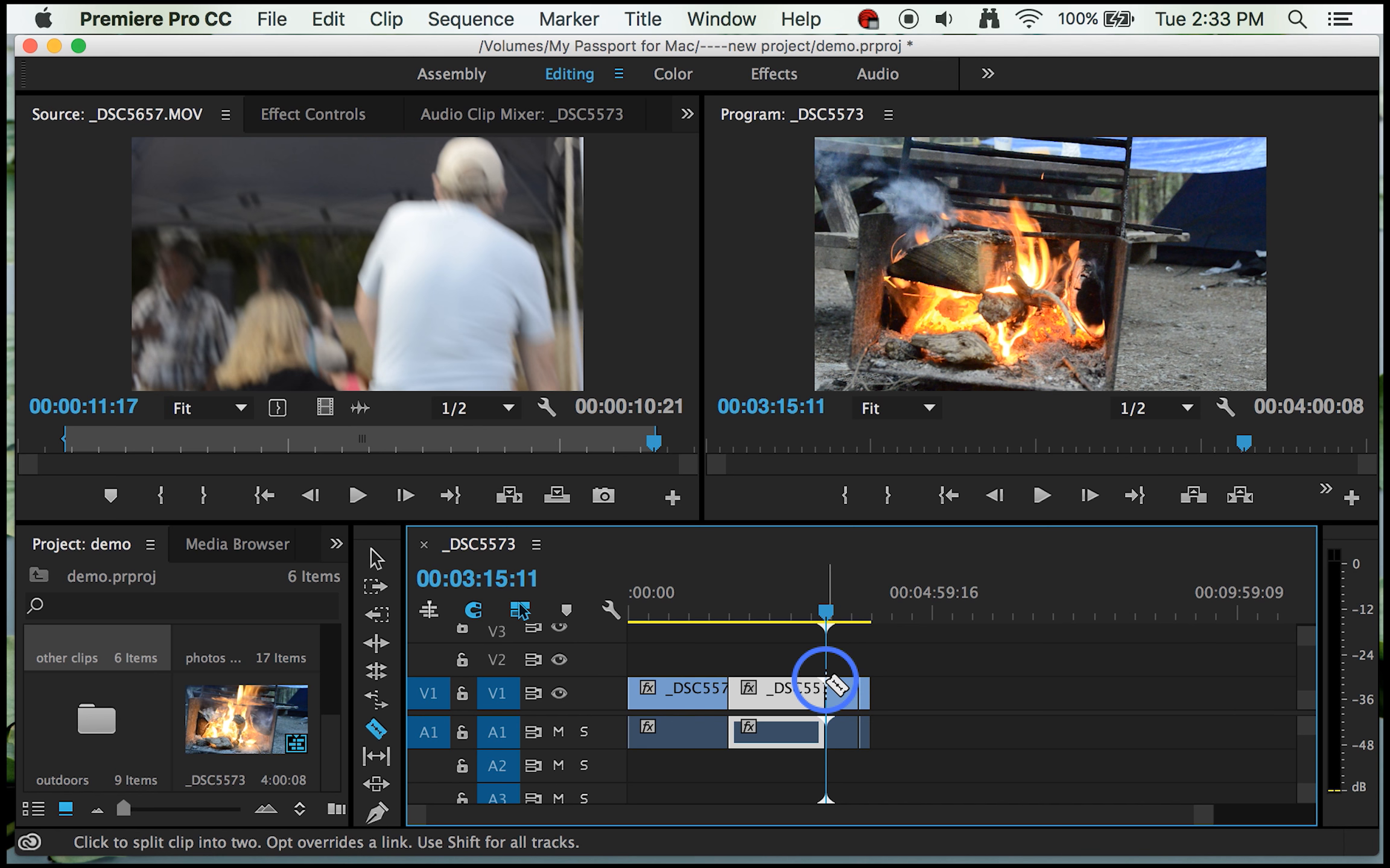
click(840, 694)
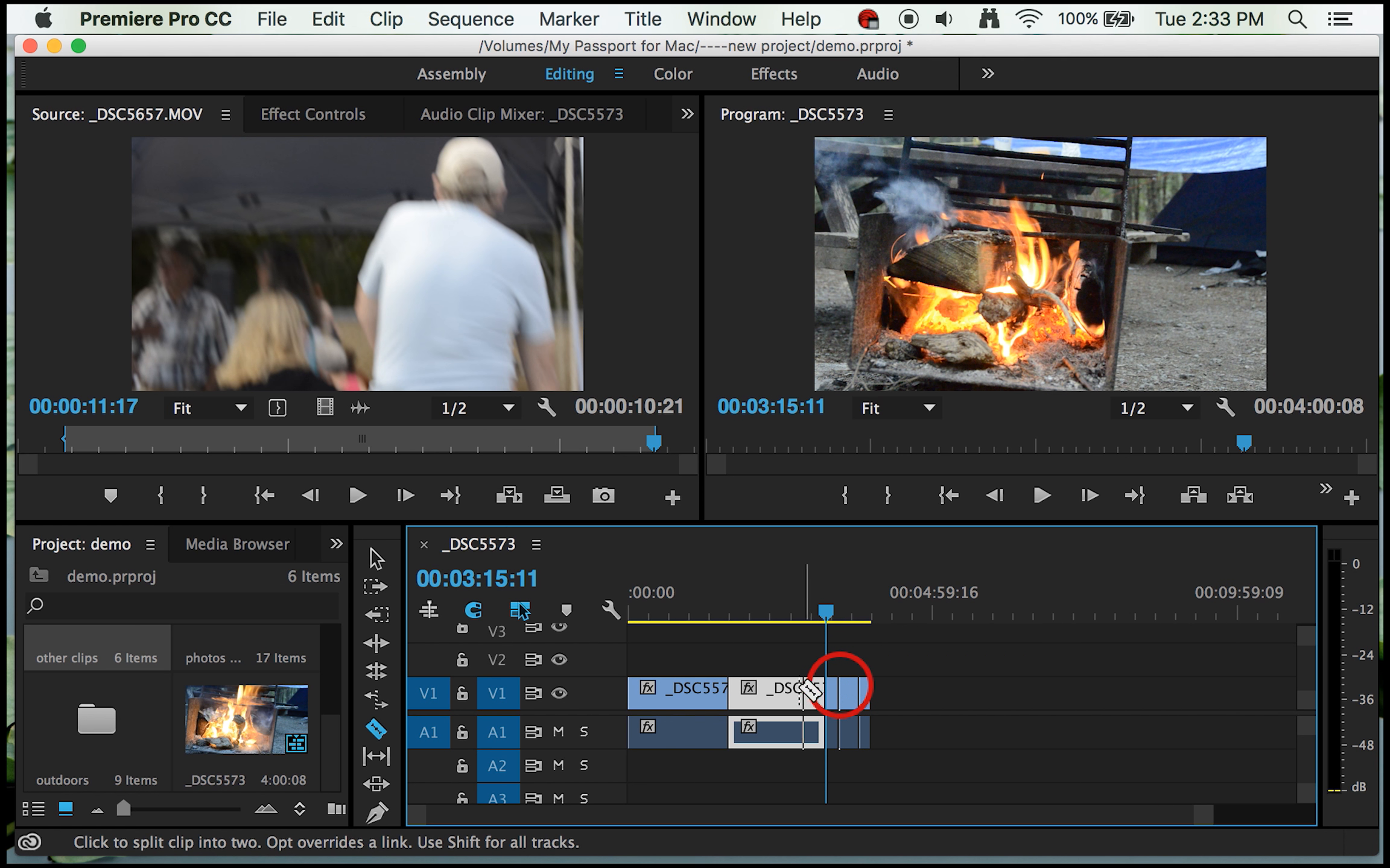
click(797, 690)
click(766, 692)
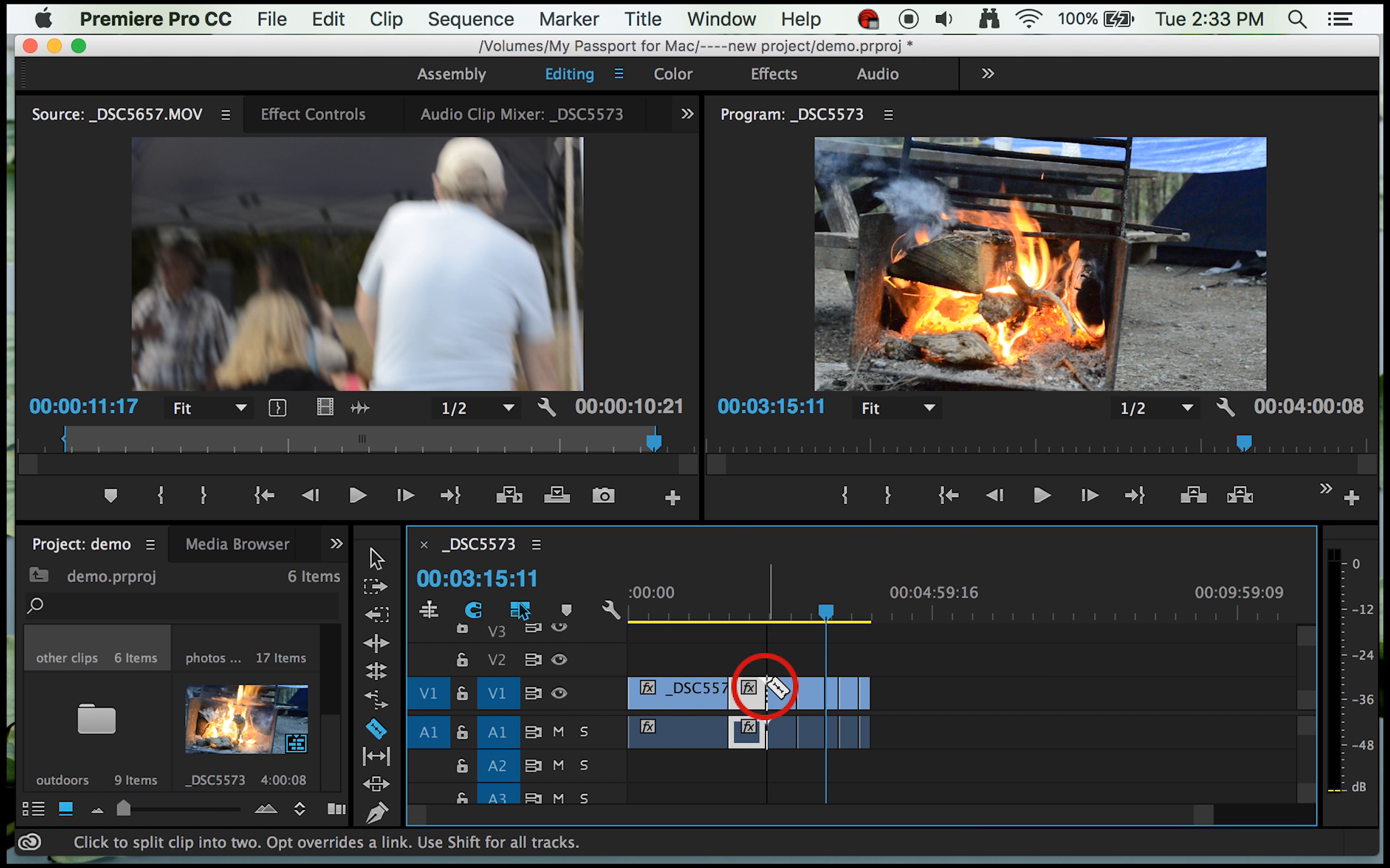
click(824, 614)
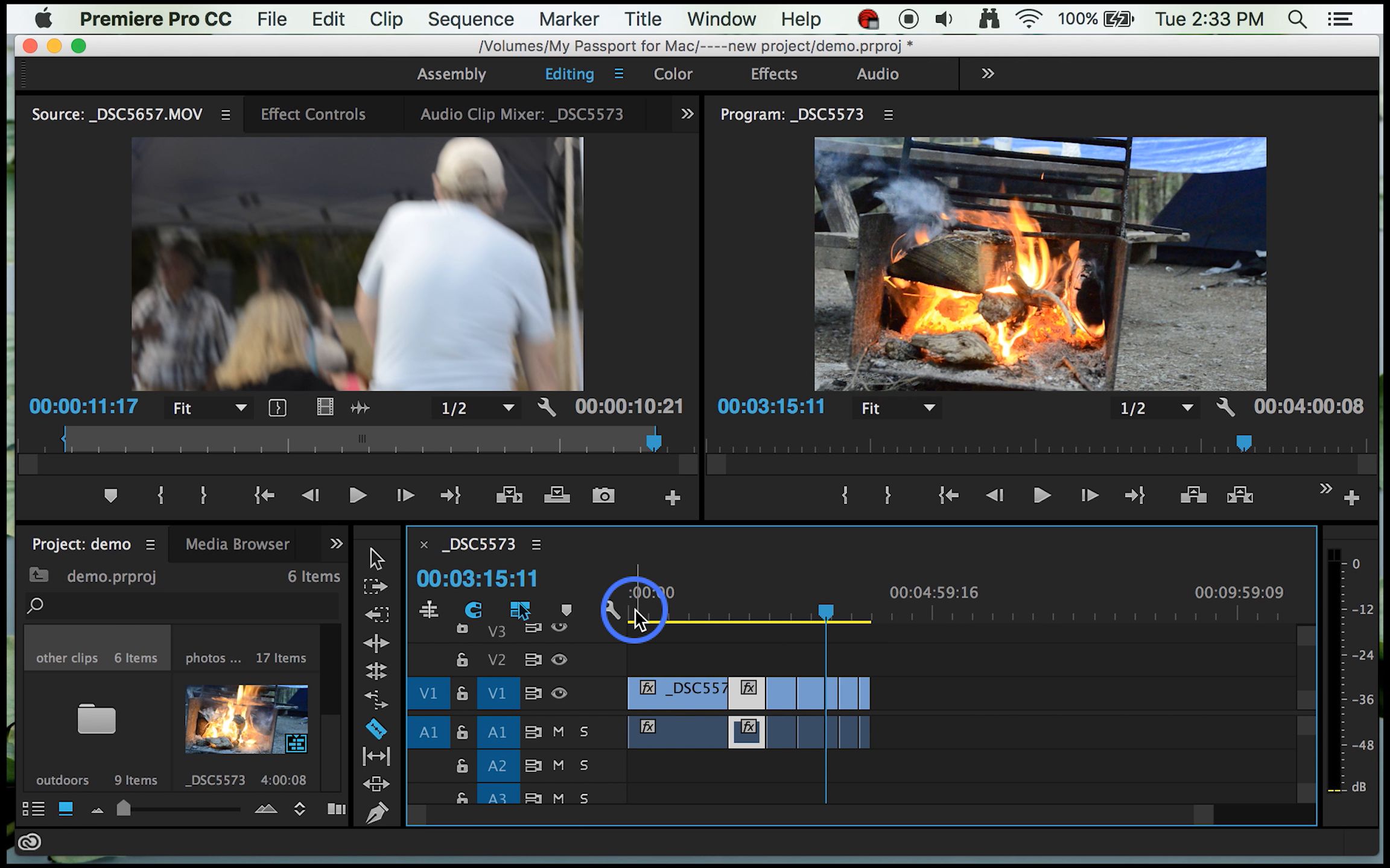
Step: Select the _DSC5573.MOV segment starting at 00:02:16:01 and view its footage at 00:02:29:06
click(372, 552)
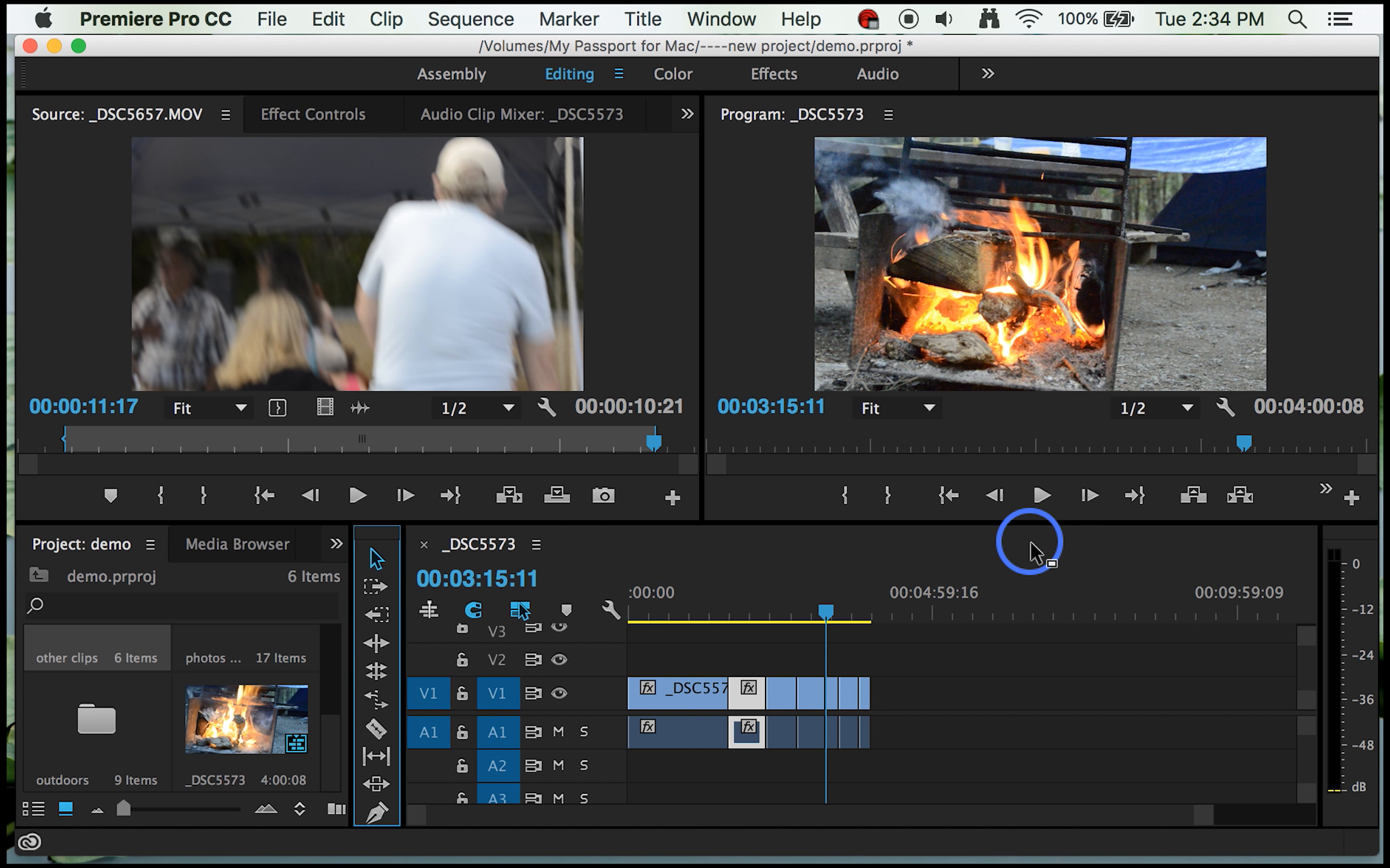
click(779, 693)
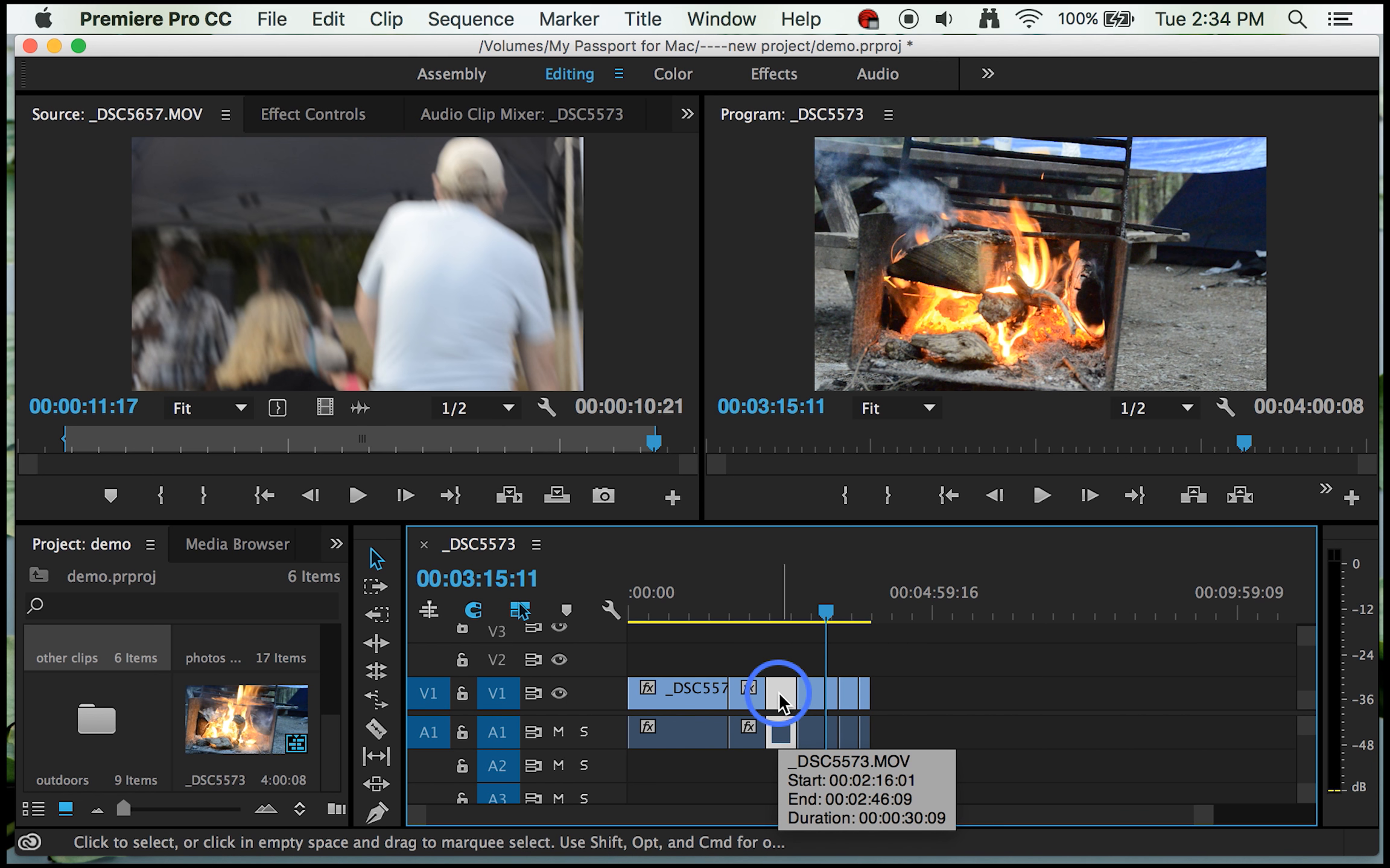
drag(826, 610, 785, 612)
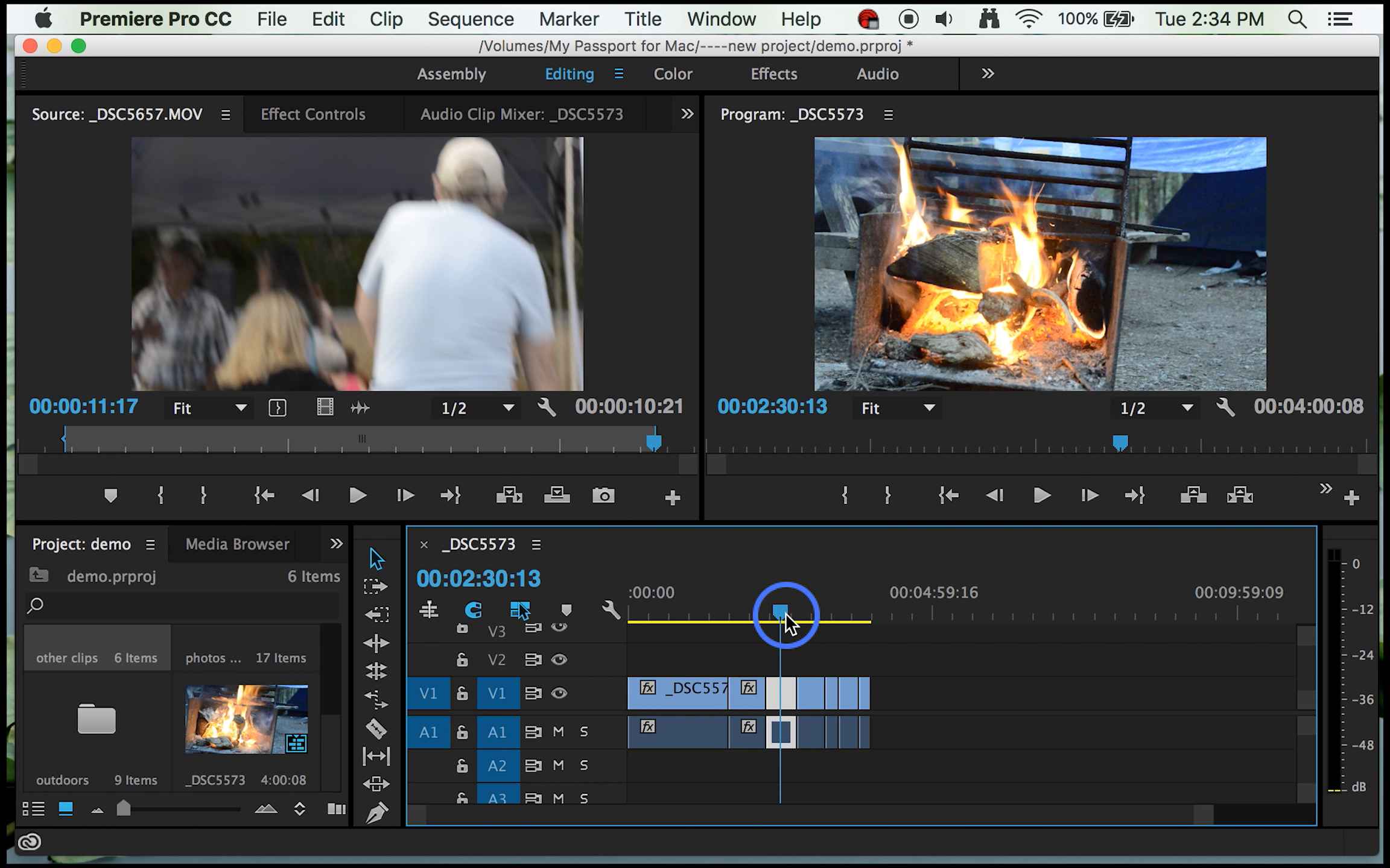
click(778, 610)
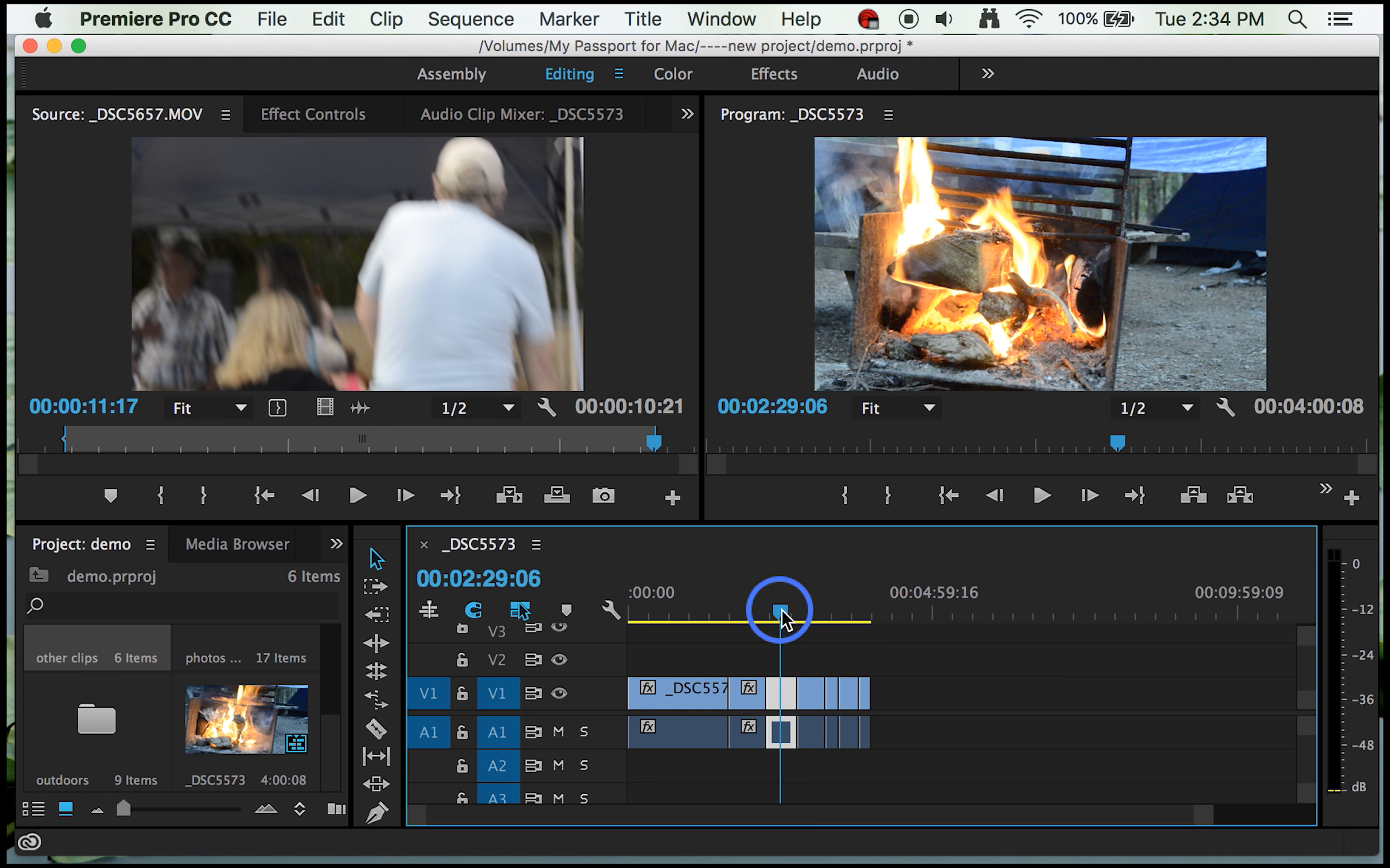
Step: Set the speed of the inserted _DSC5657.MOV clip at the sequence's end to 60% with Maintain Audio Pitch enabled
click(863, 691)
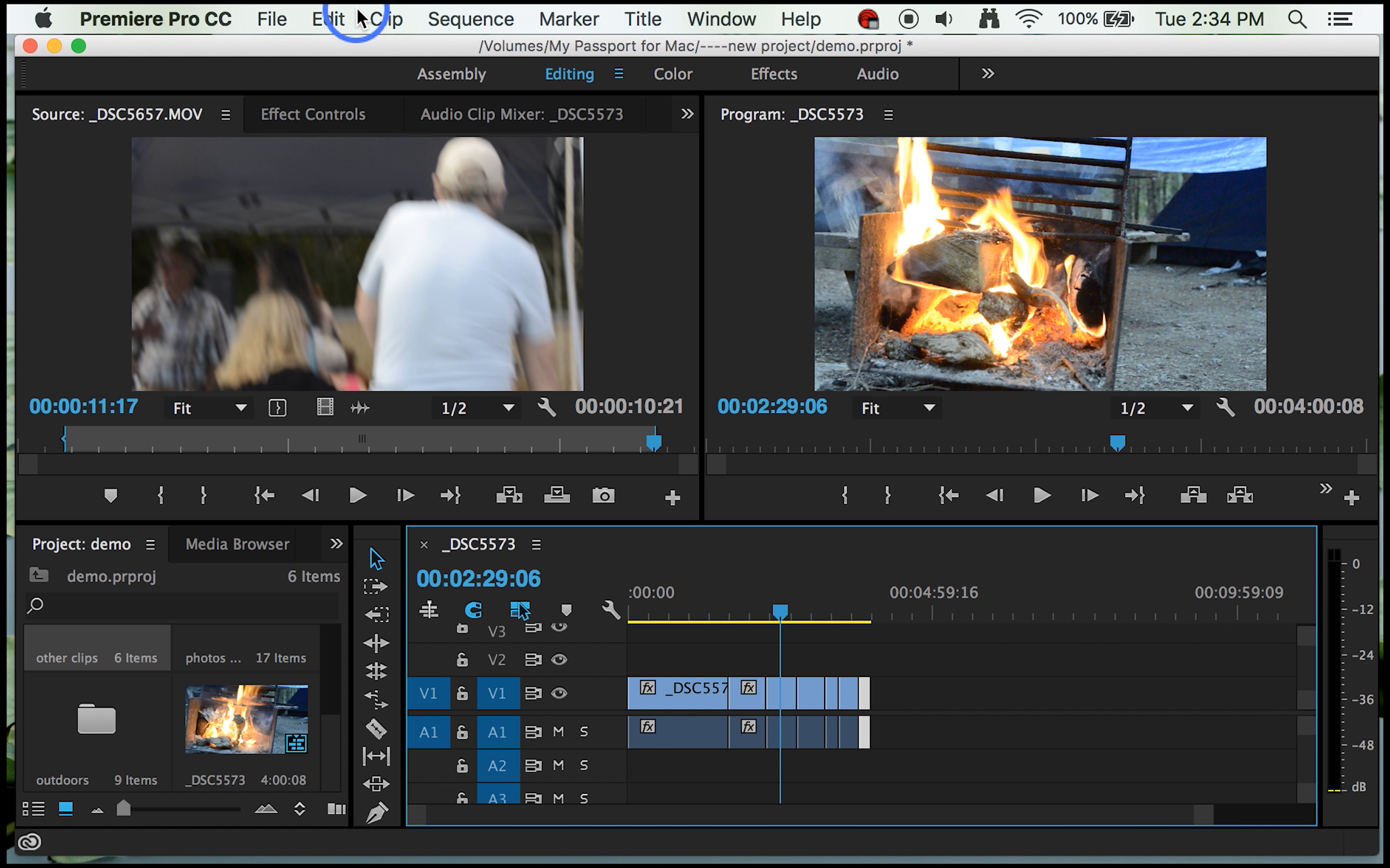
click(385, 18)
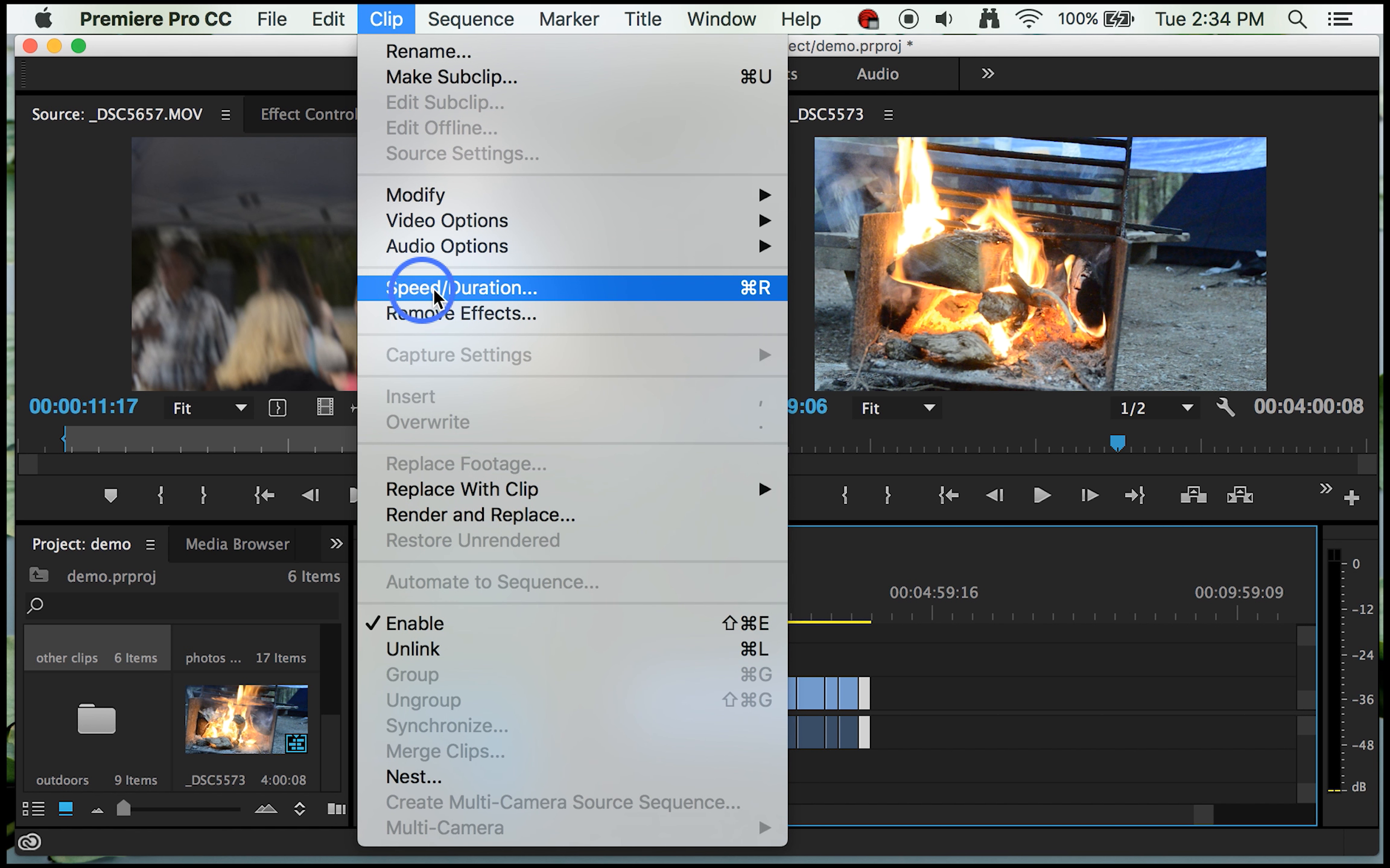
click(752, 288)
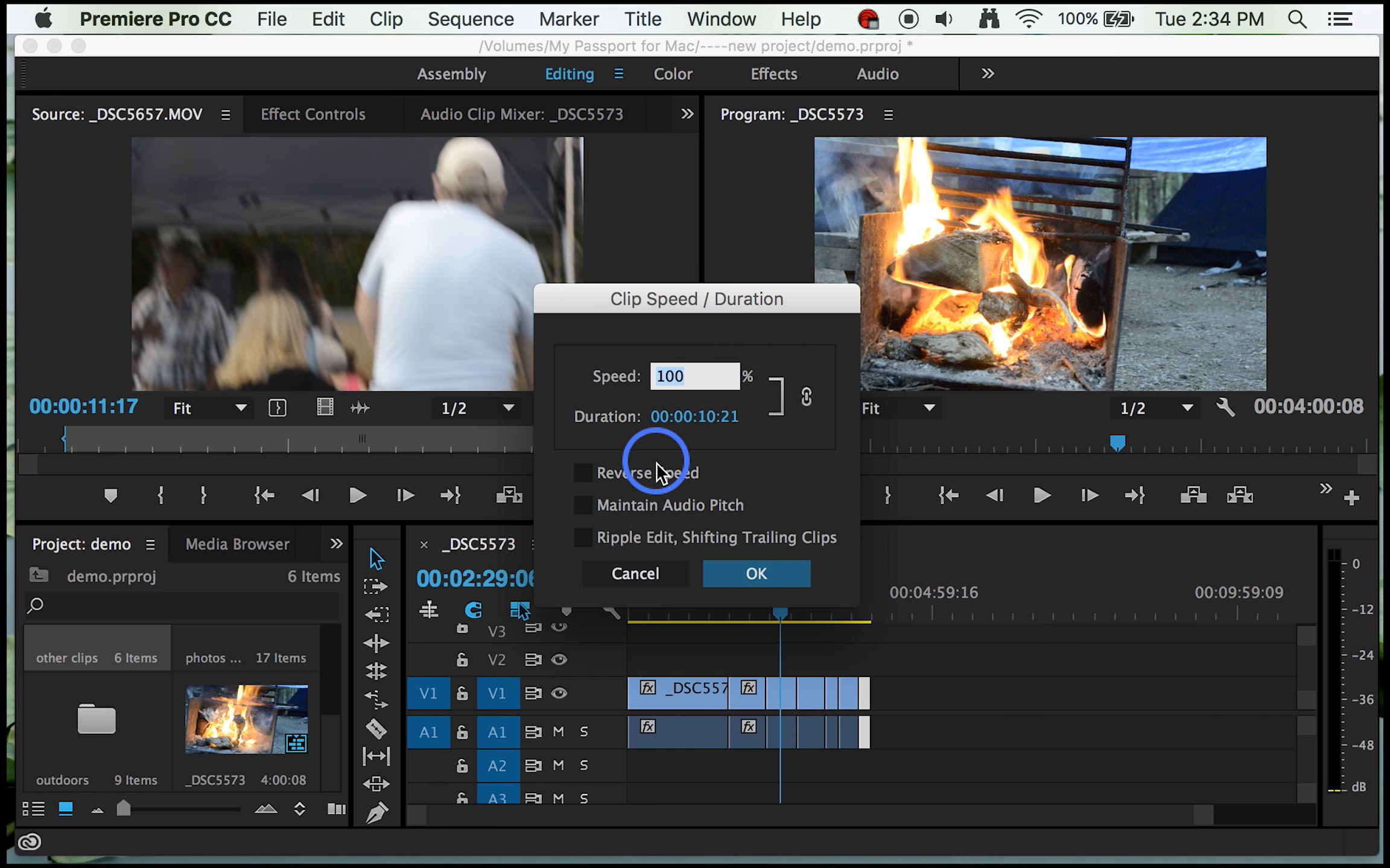
click(581, 506)
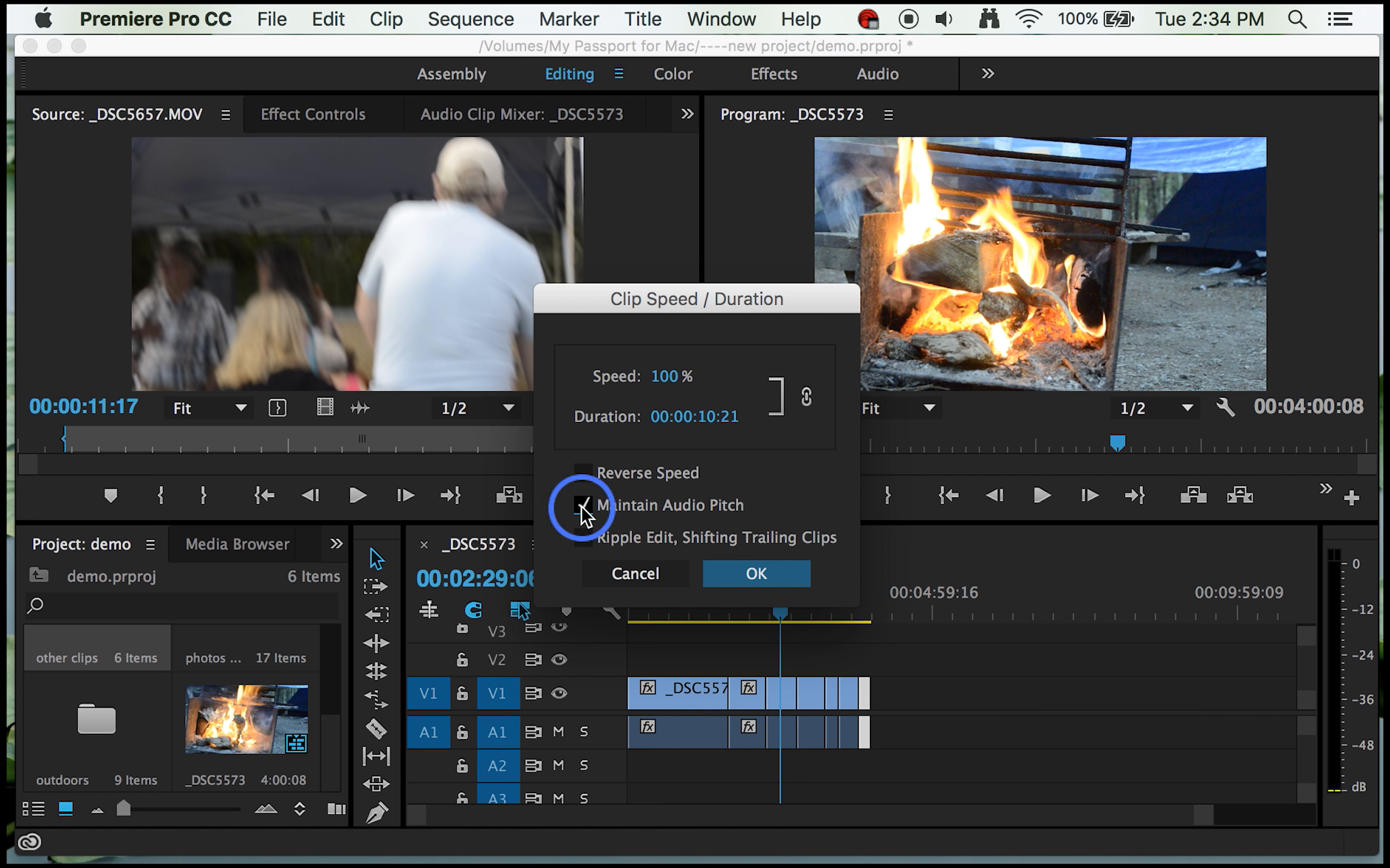
click(665, 379)
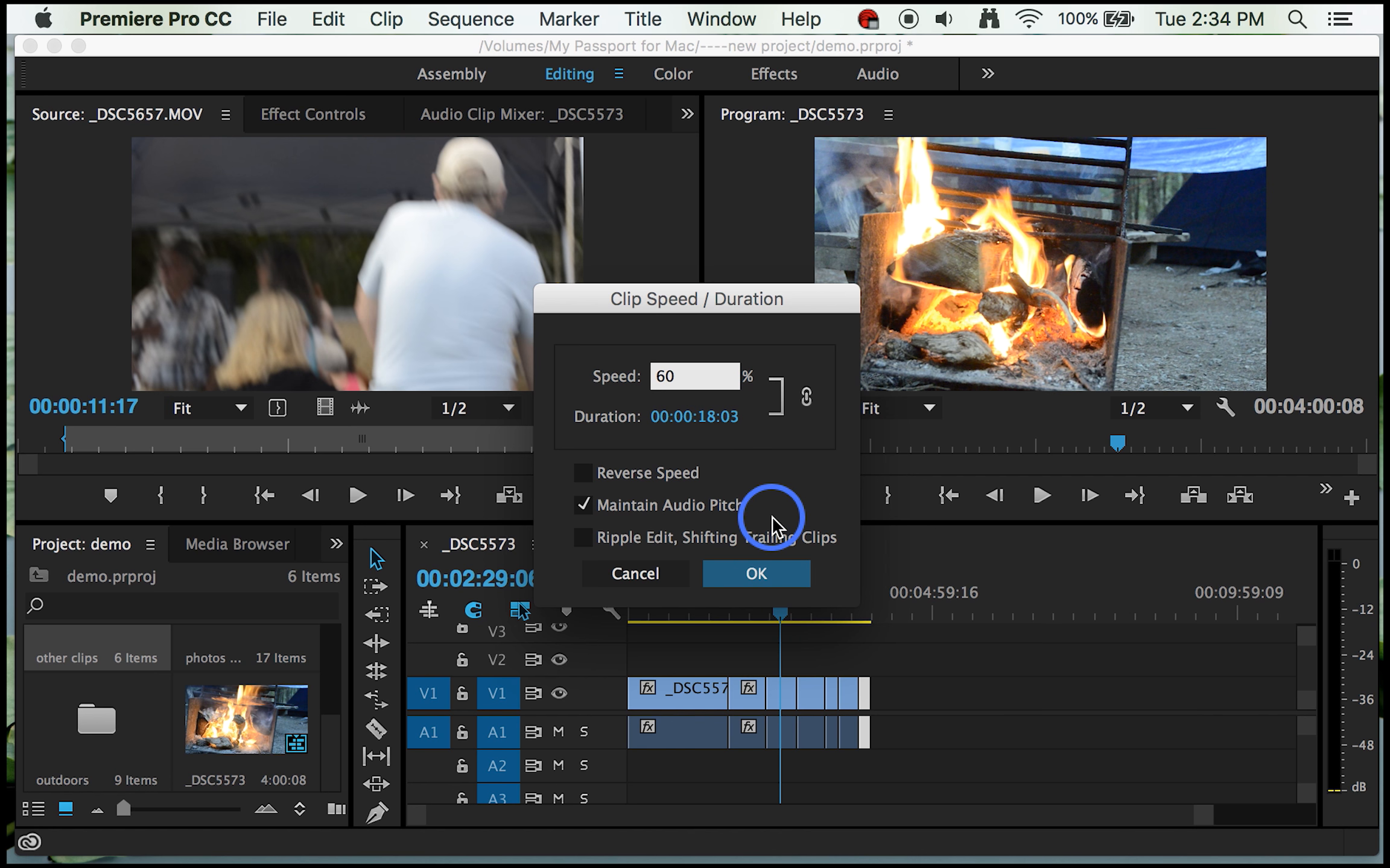
click(753, 573)
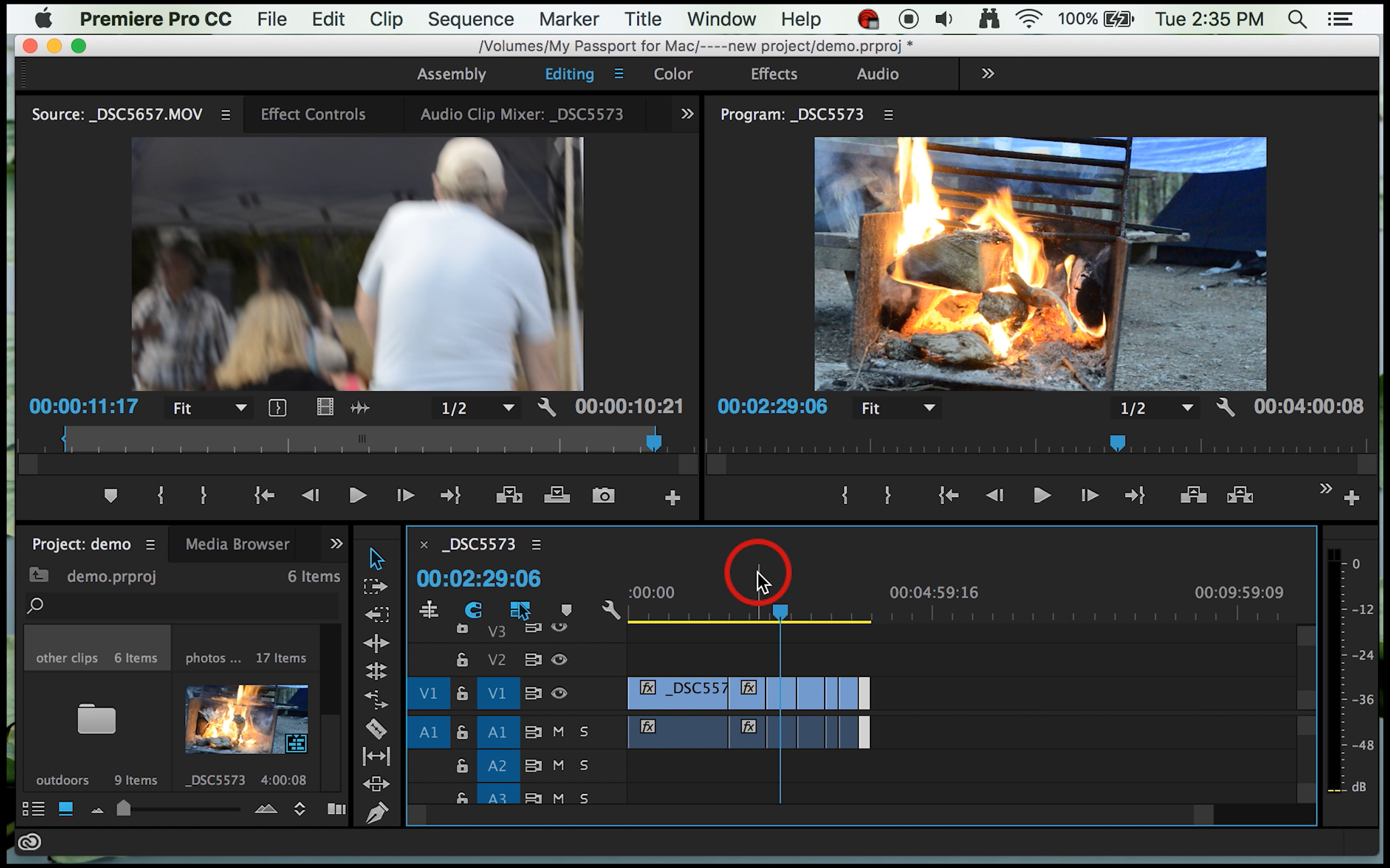
Step: Play back the slowed clip at the sequence's end from 00:03:48:11 to check its motion
drag(778, 611, 856, 618)
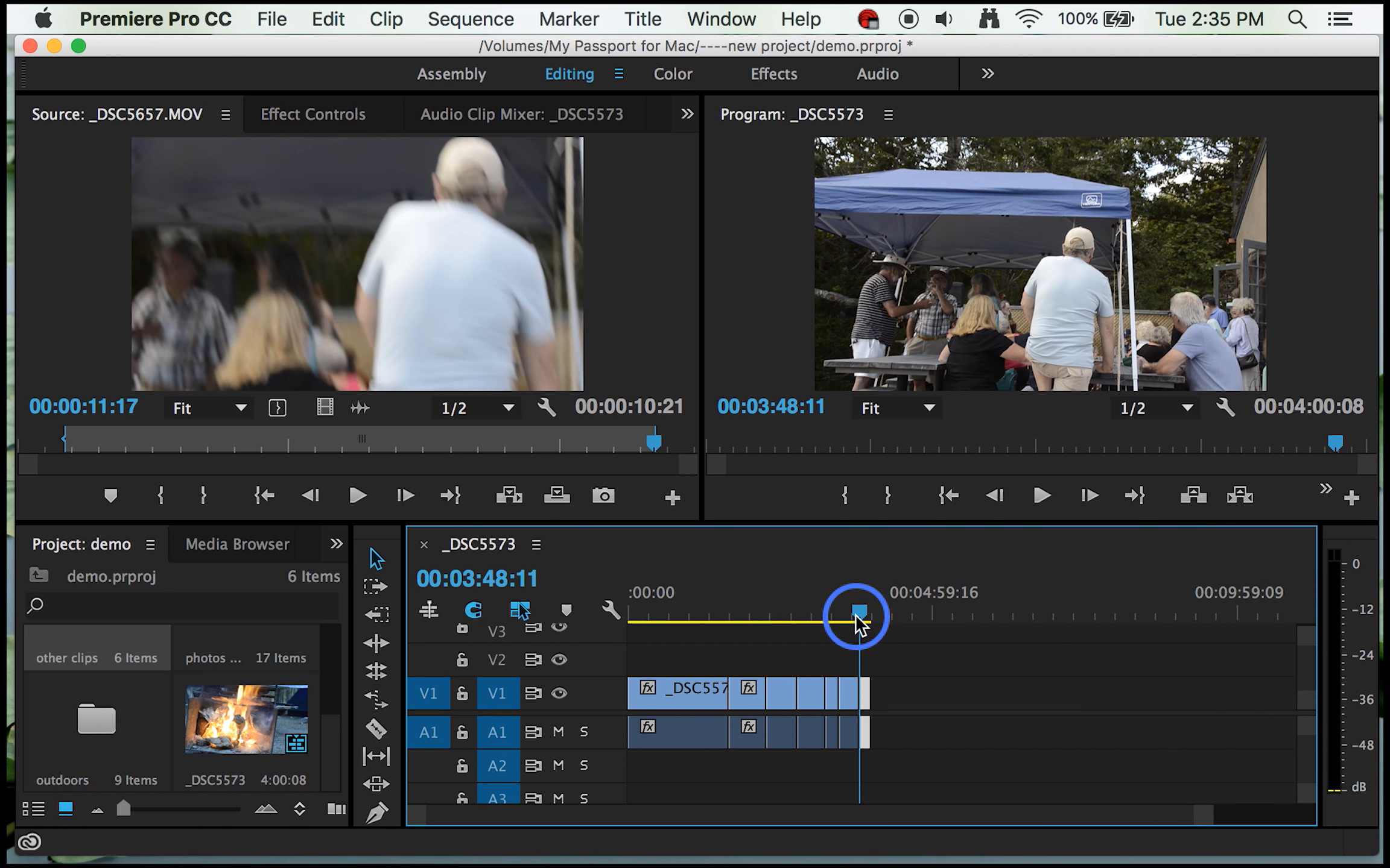
key(space)
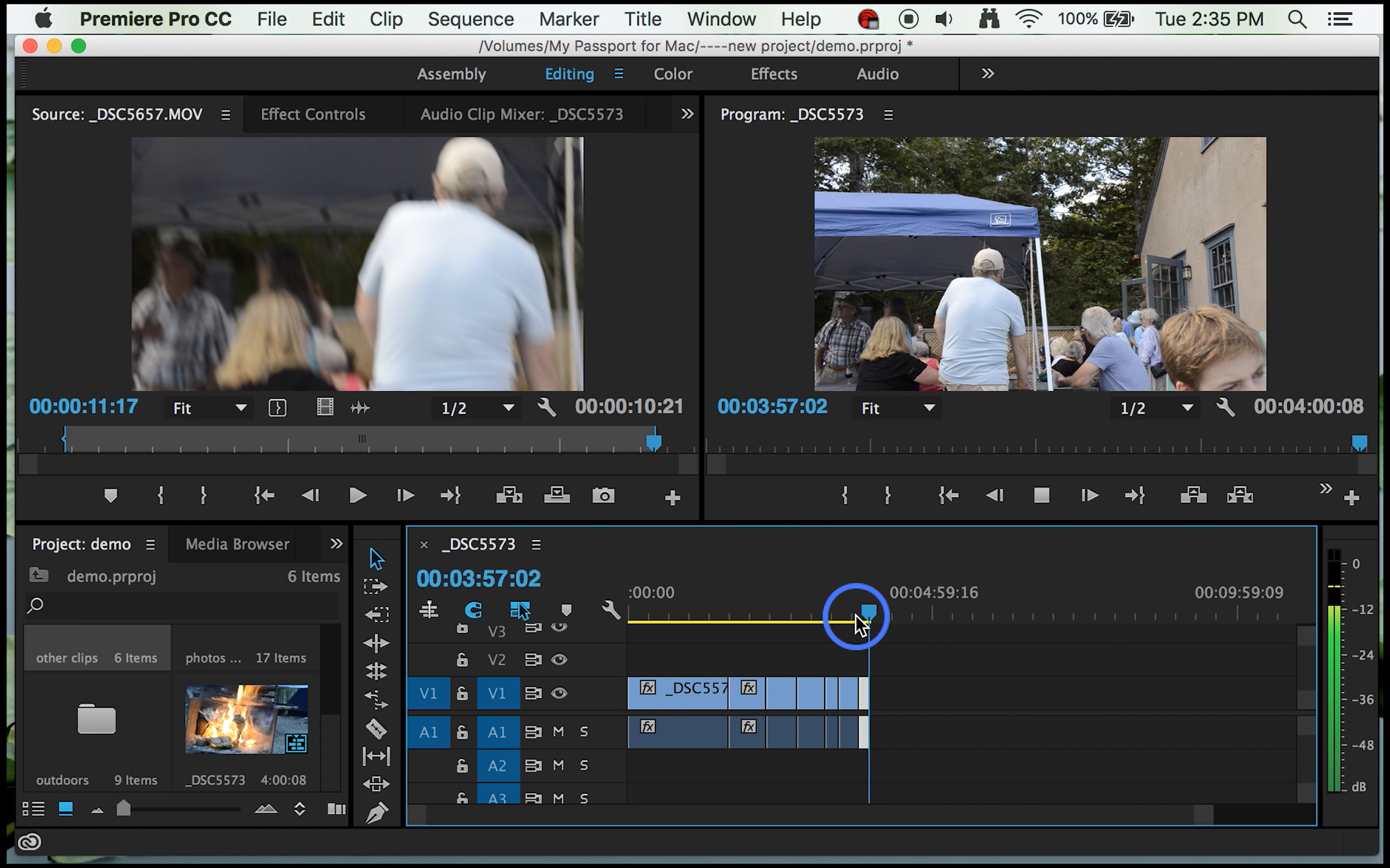
key(space)
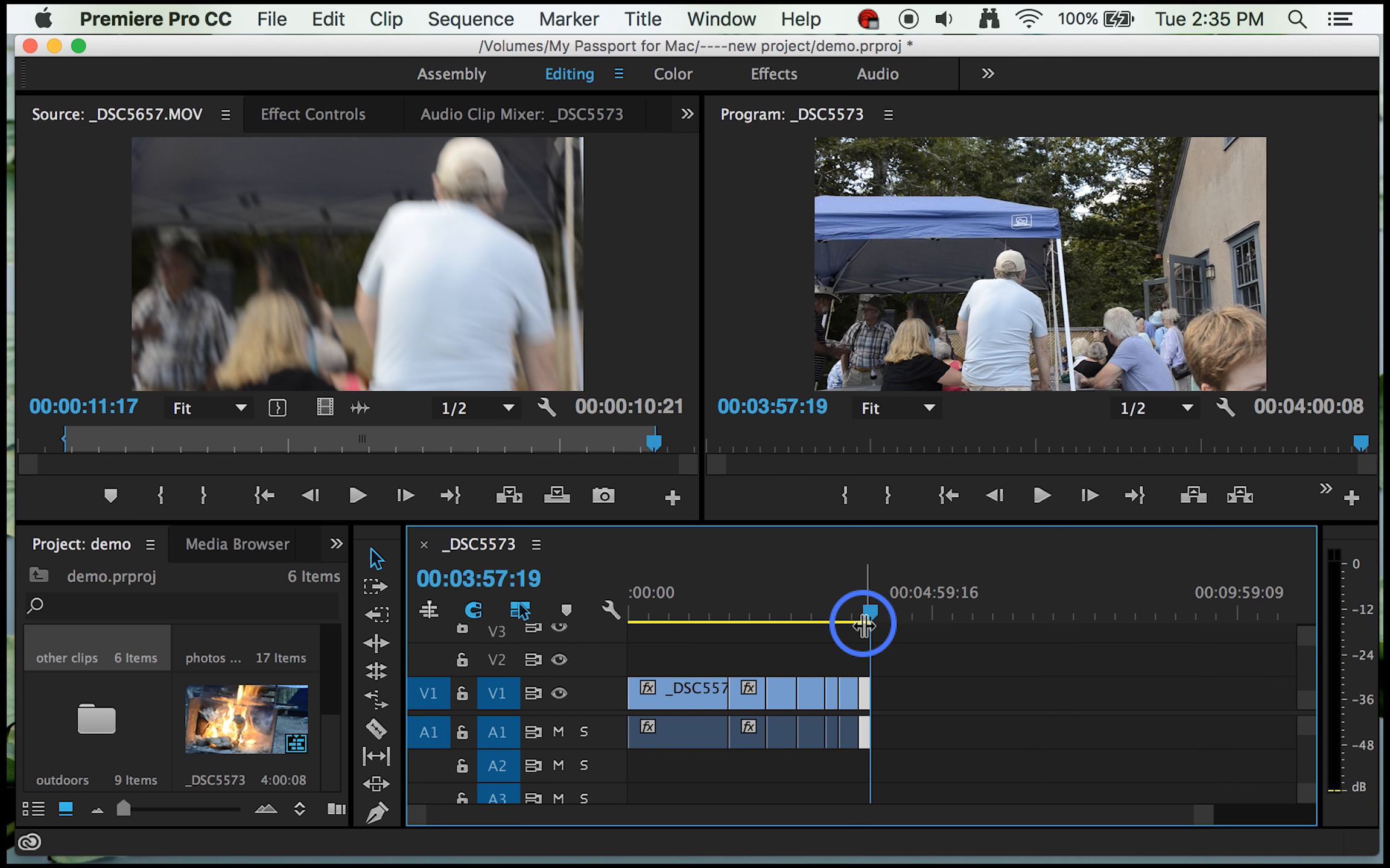
Step: Reverse the speed of the _DSC5573.MOV segment starting at 00:02:46:10, keeping it at 100%
drag(868, 612, 809, 612)
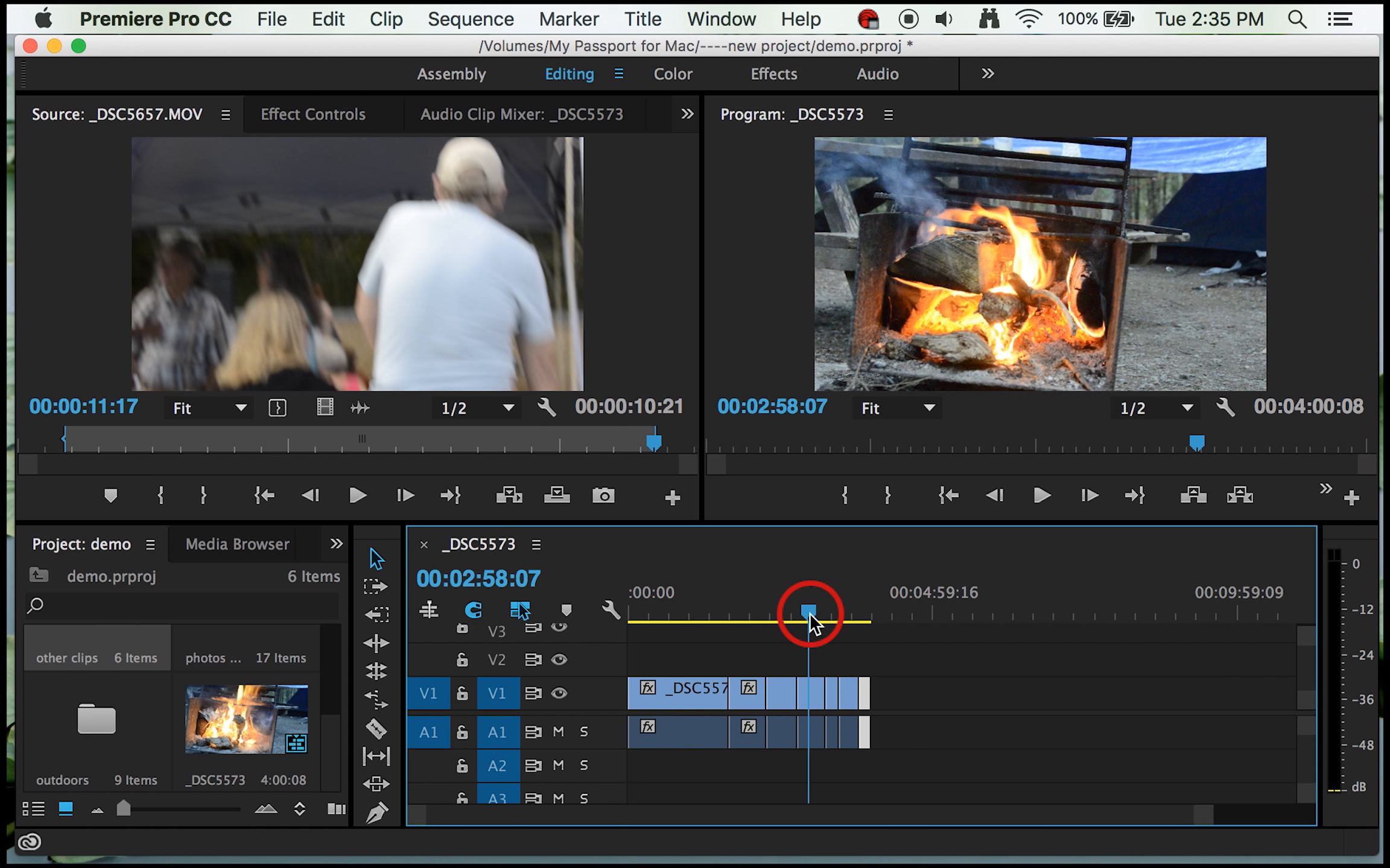
click(811, 692)
click(811, 692)
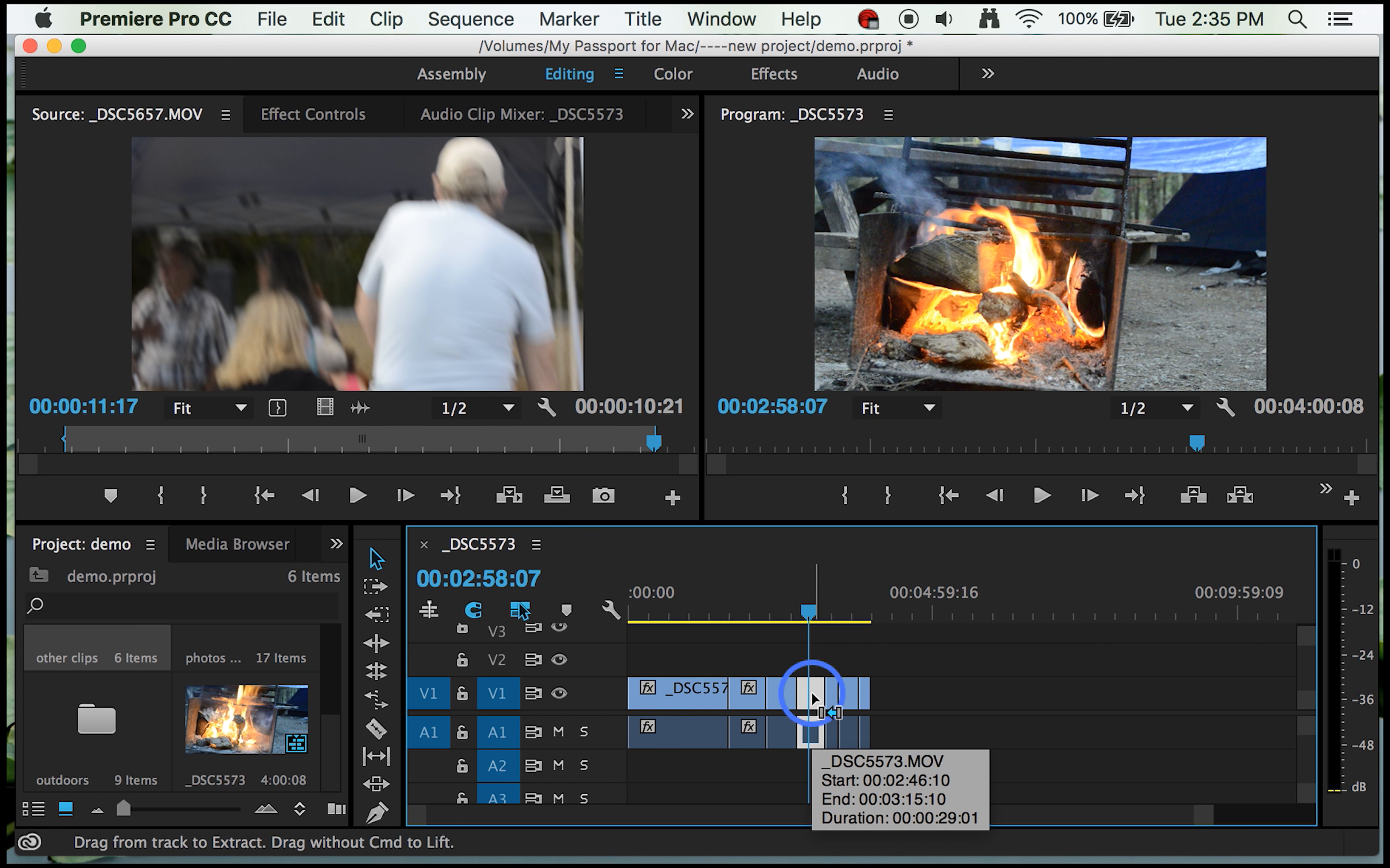
key(super+r)
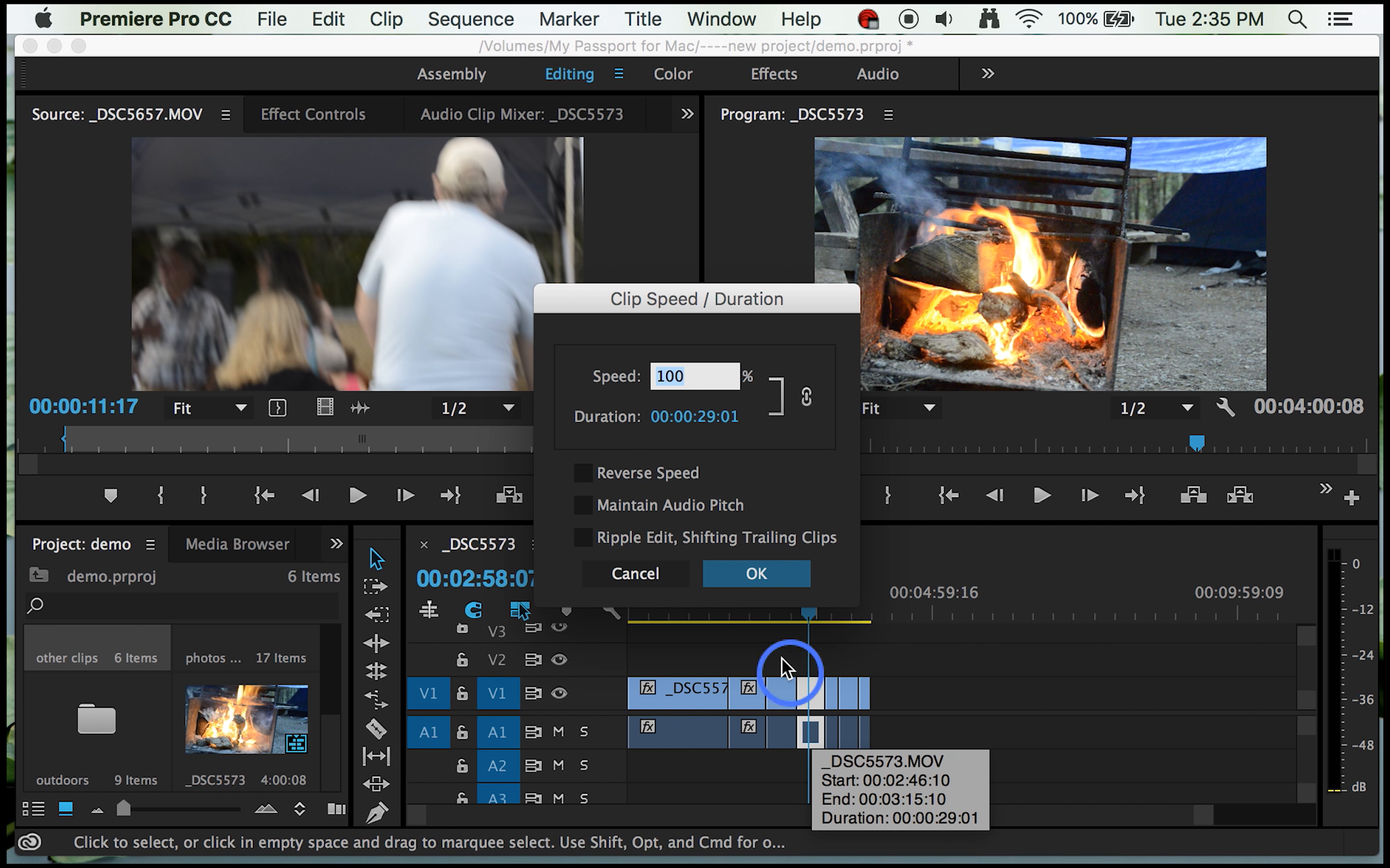
click(583, 473)
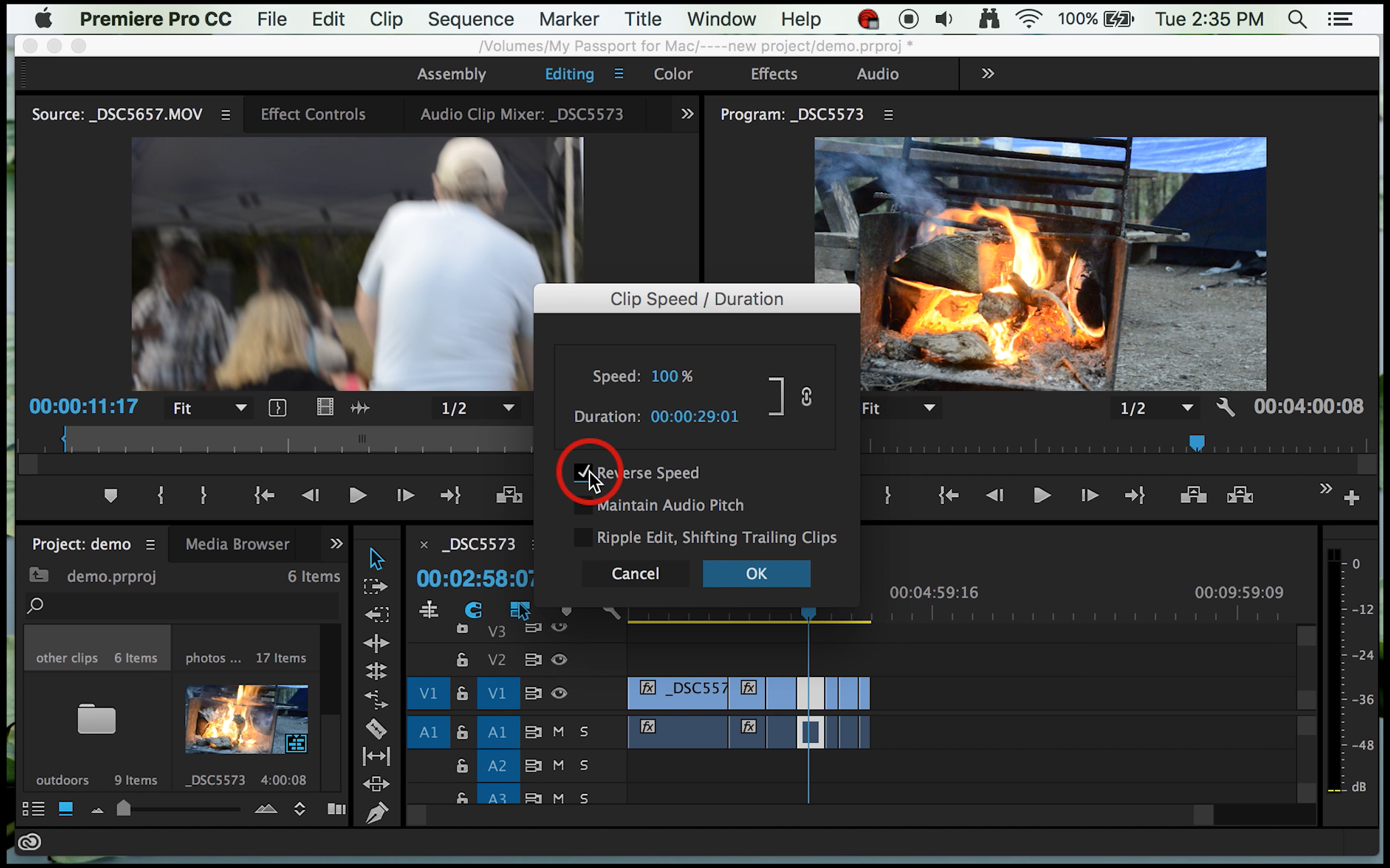
click(742, 570)
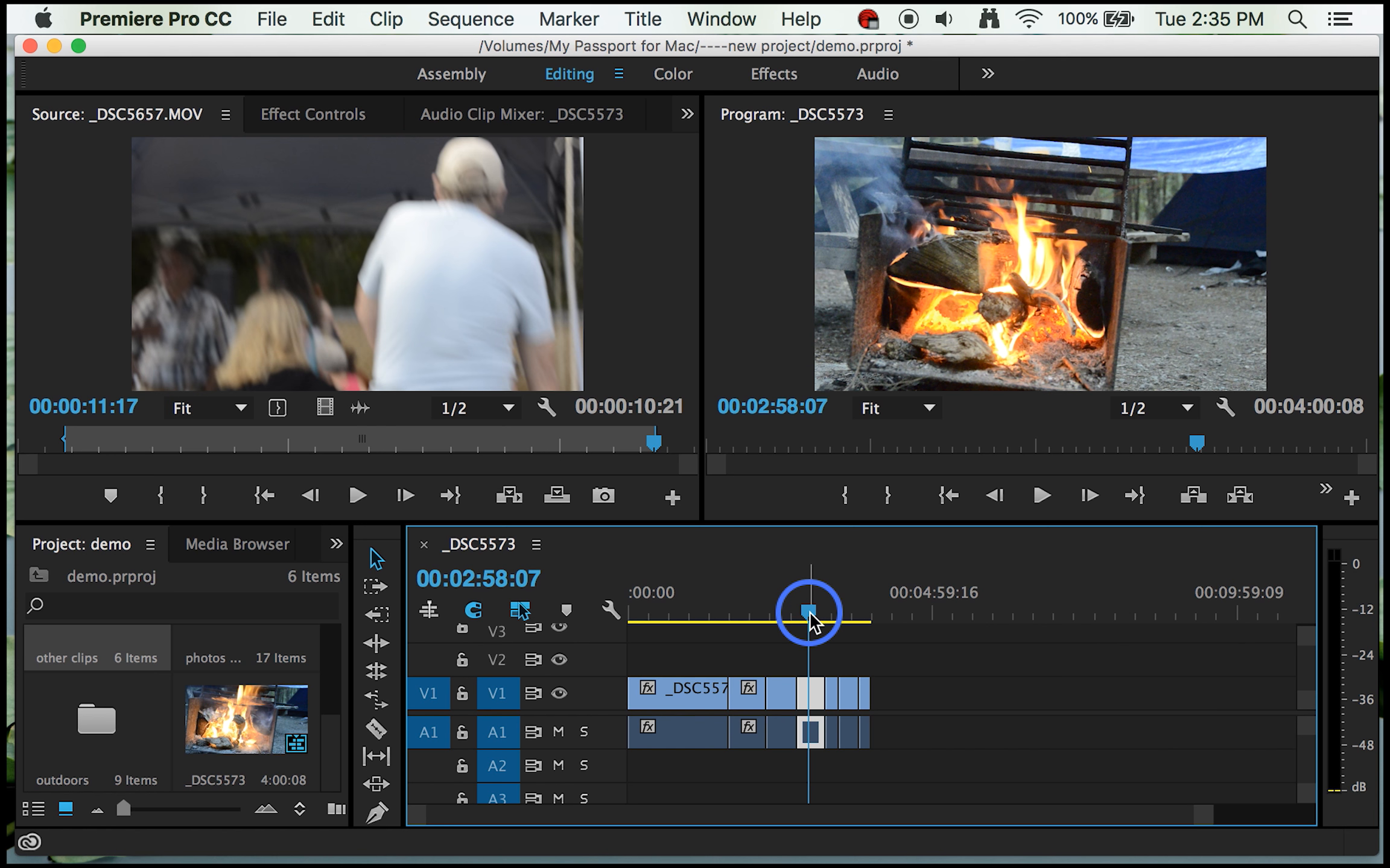
Step: Play back the reversed _DSC5573.MOV segment from its start at 00:02:46:10 to check its motion
drag(808, 611, 800, 612)
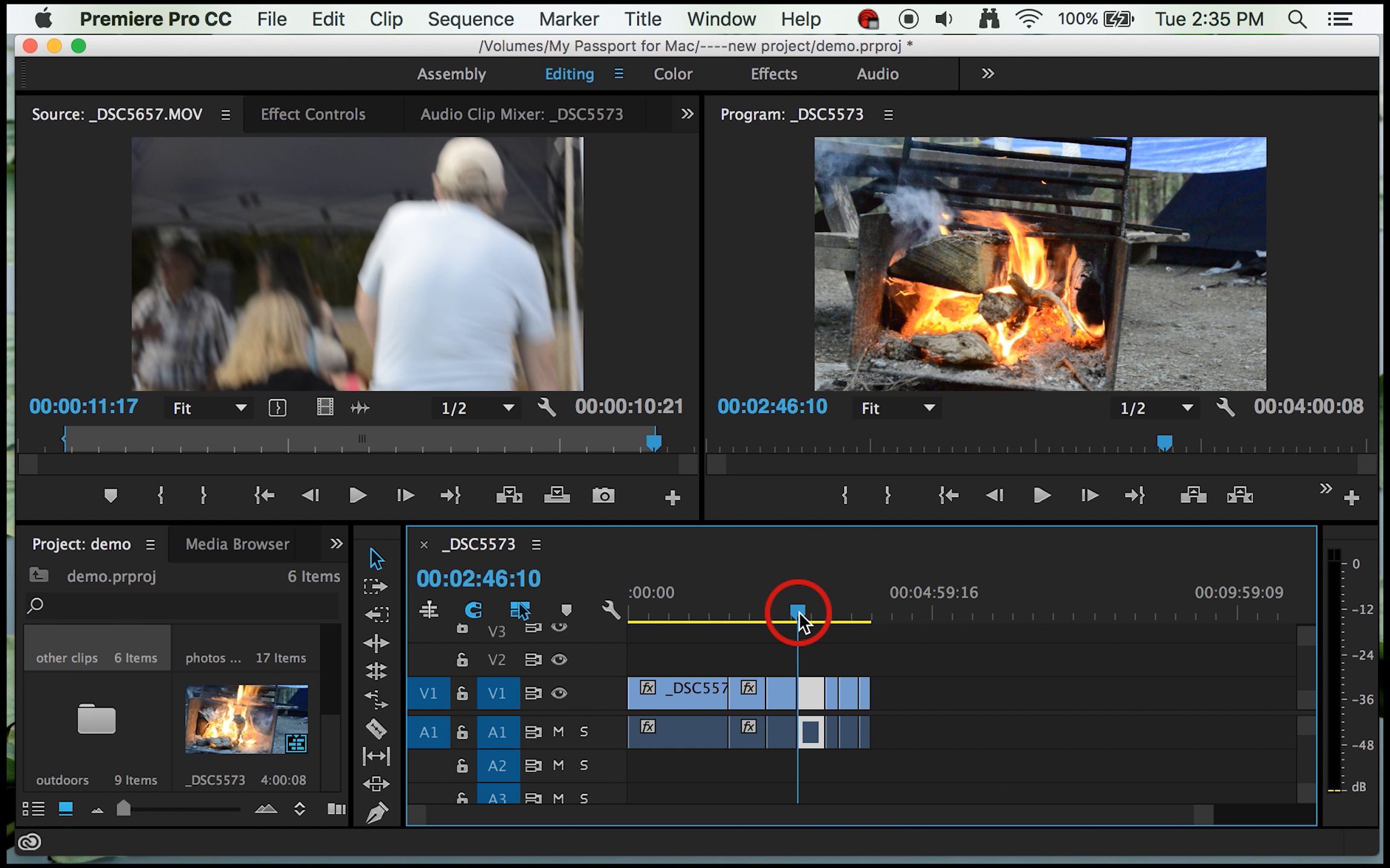
key(Return)
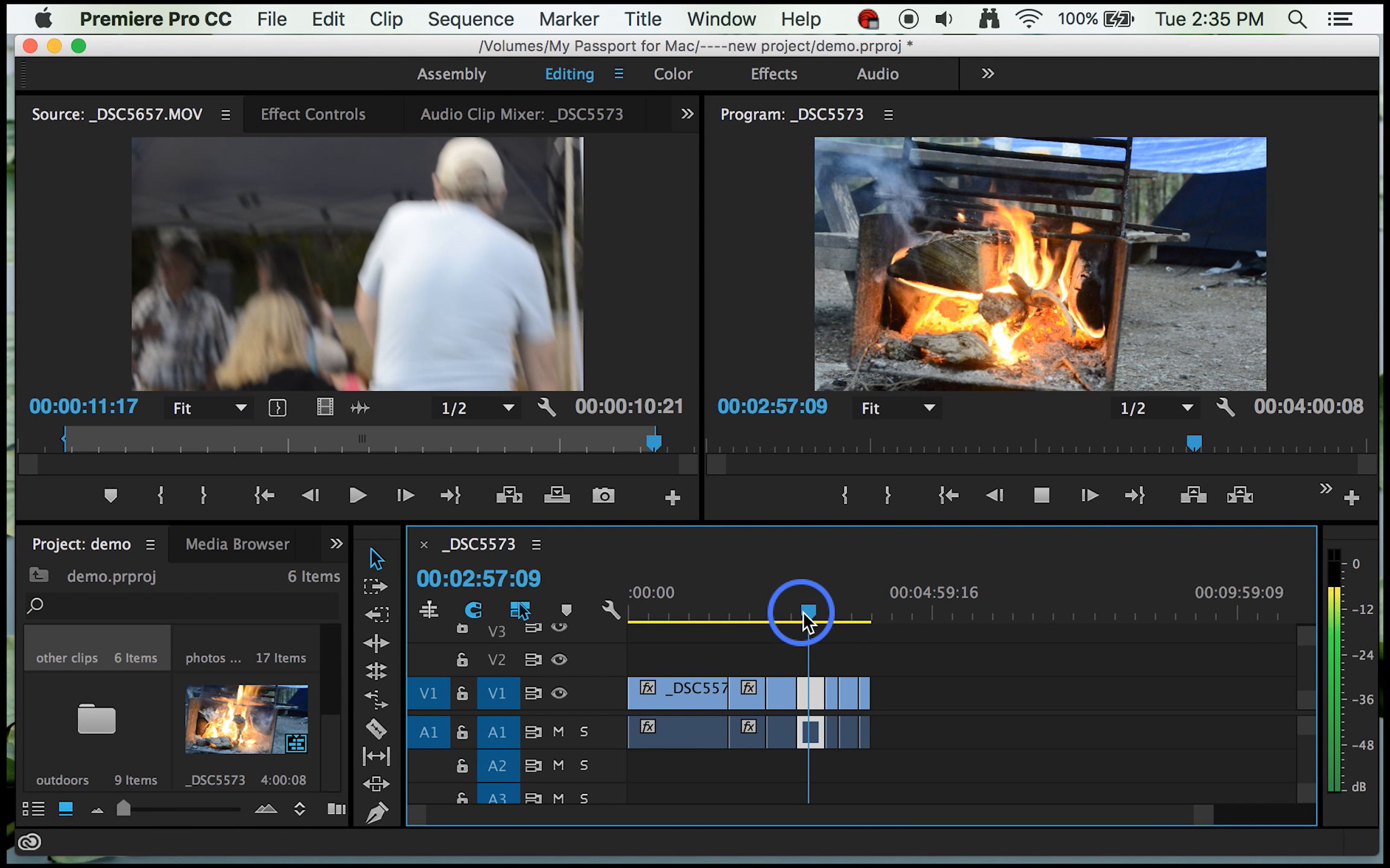
key(space)
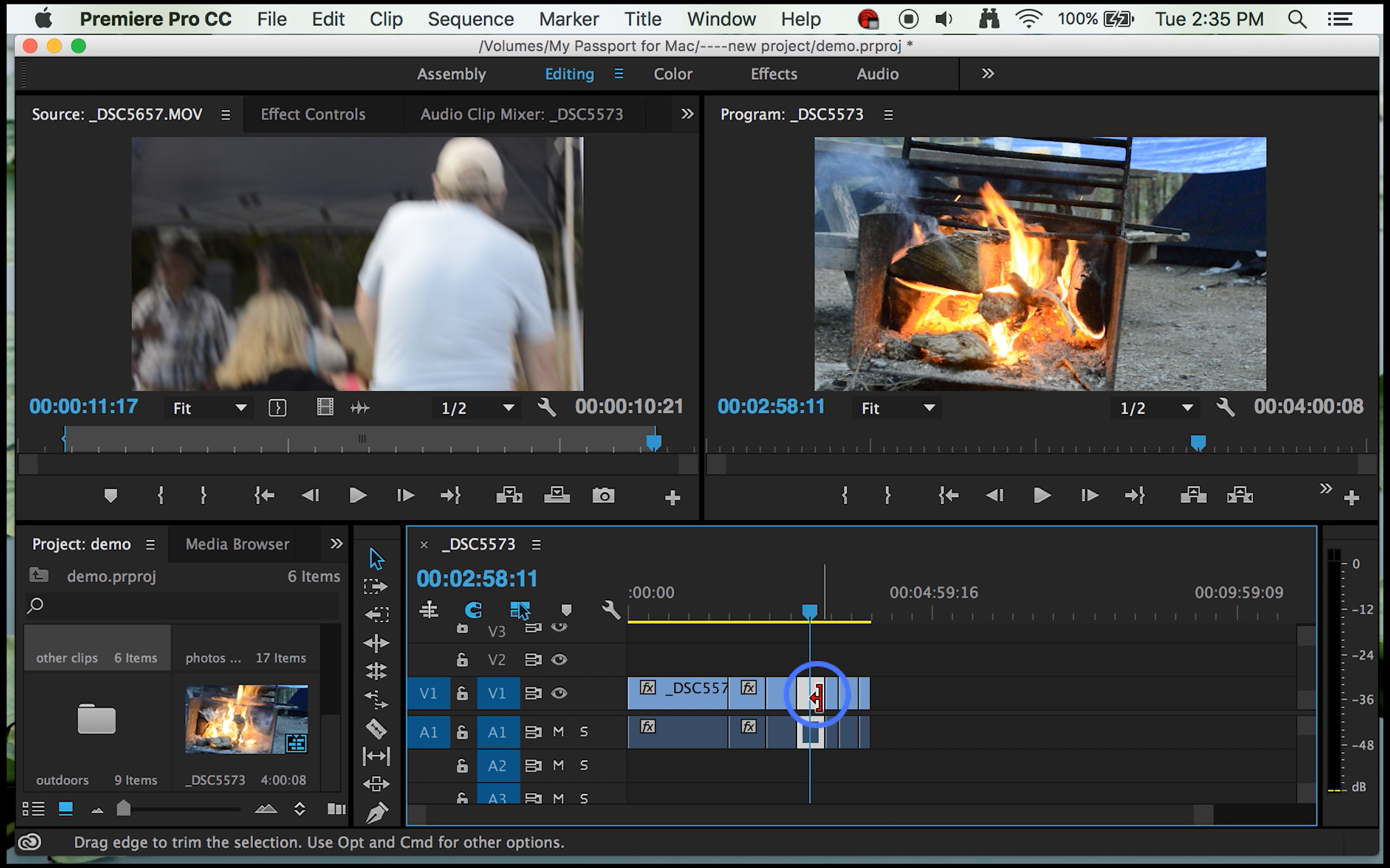
mouse_move(813, 699)
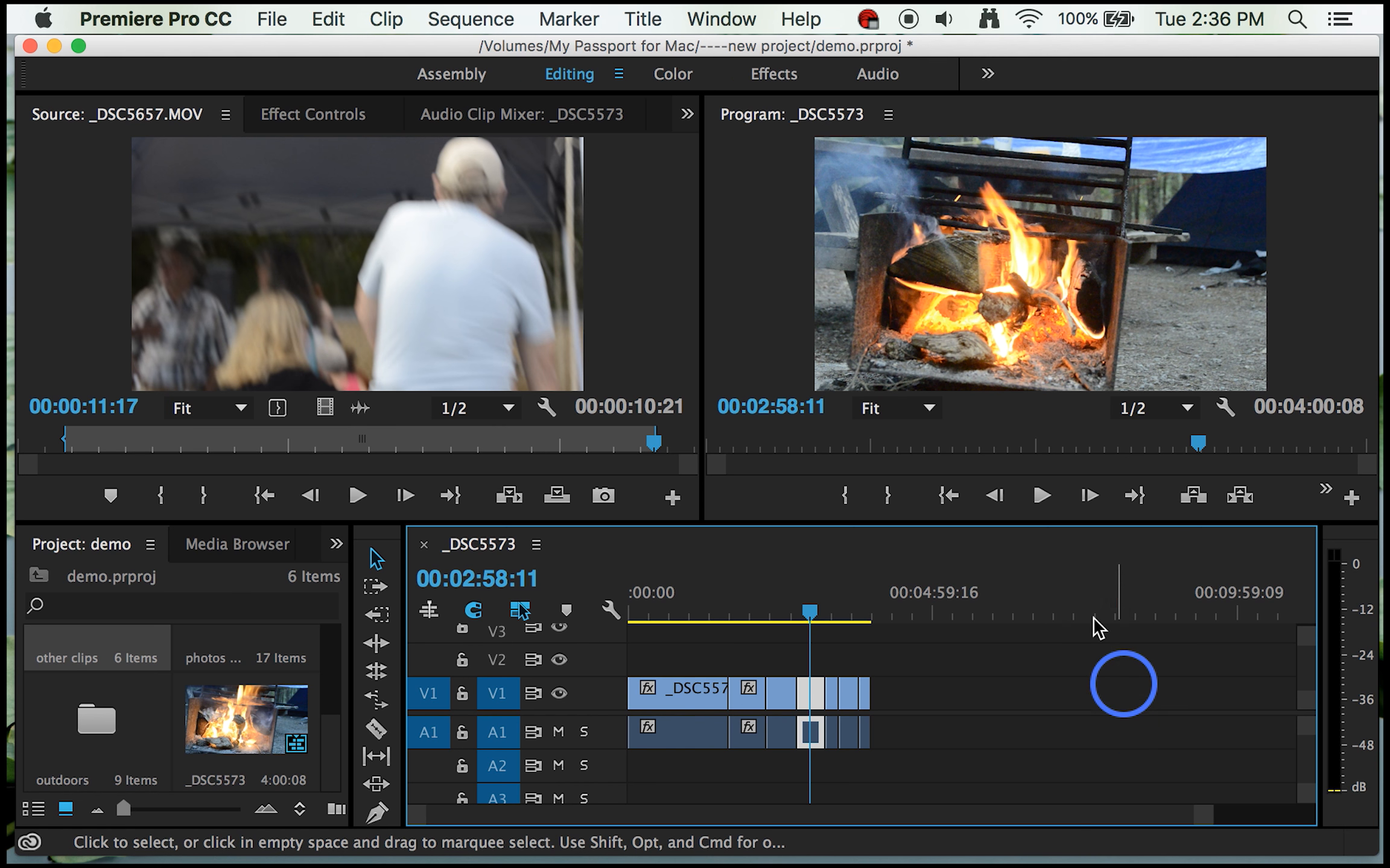
Step: Create a new sequence from the HDV 1080i30 (60i) preset
click(272, 19)
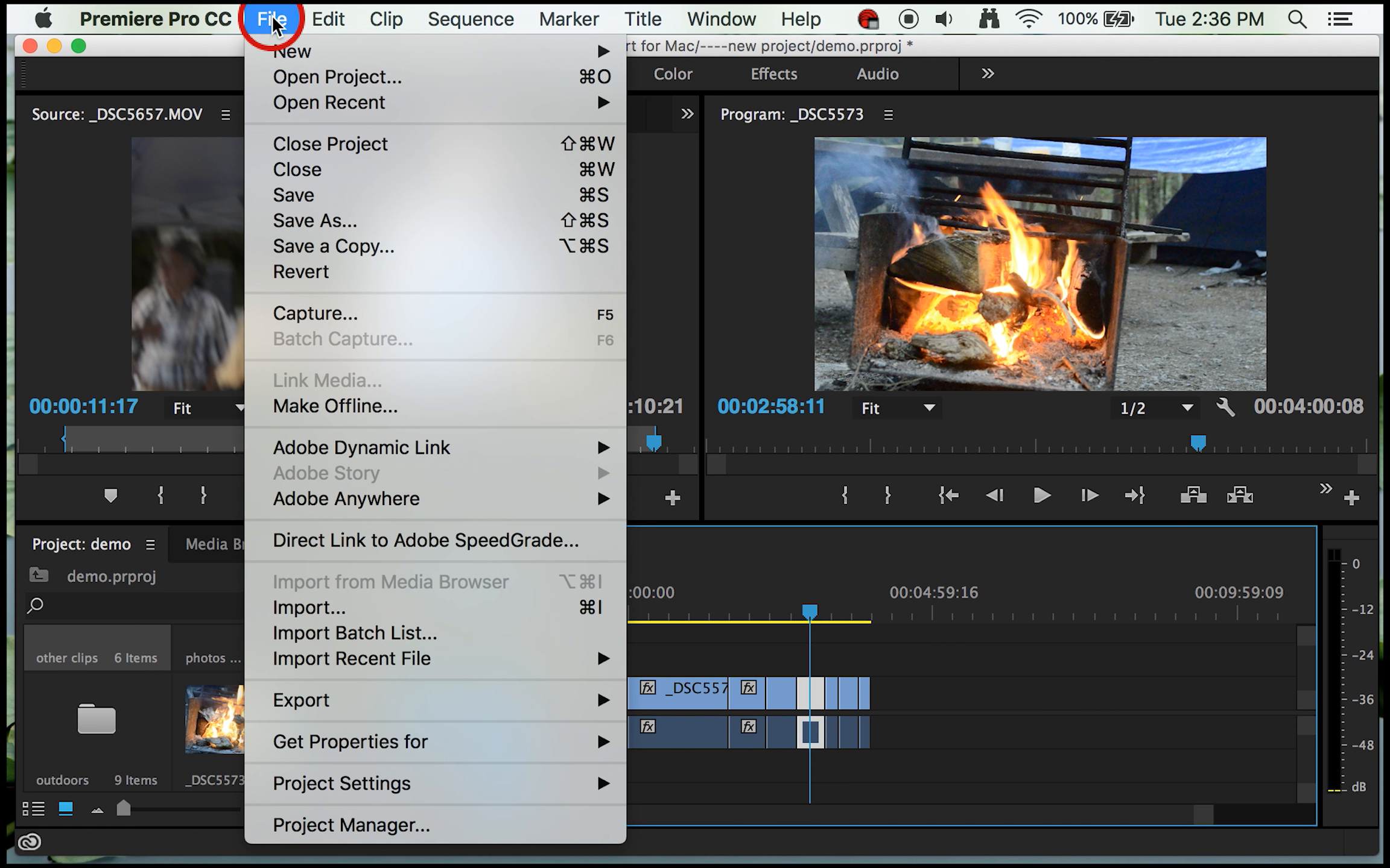
mouse_move(279, 52)
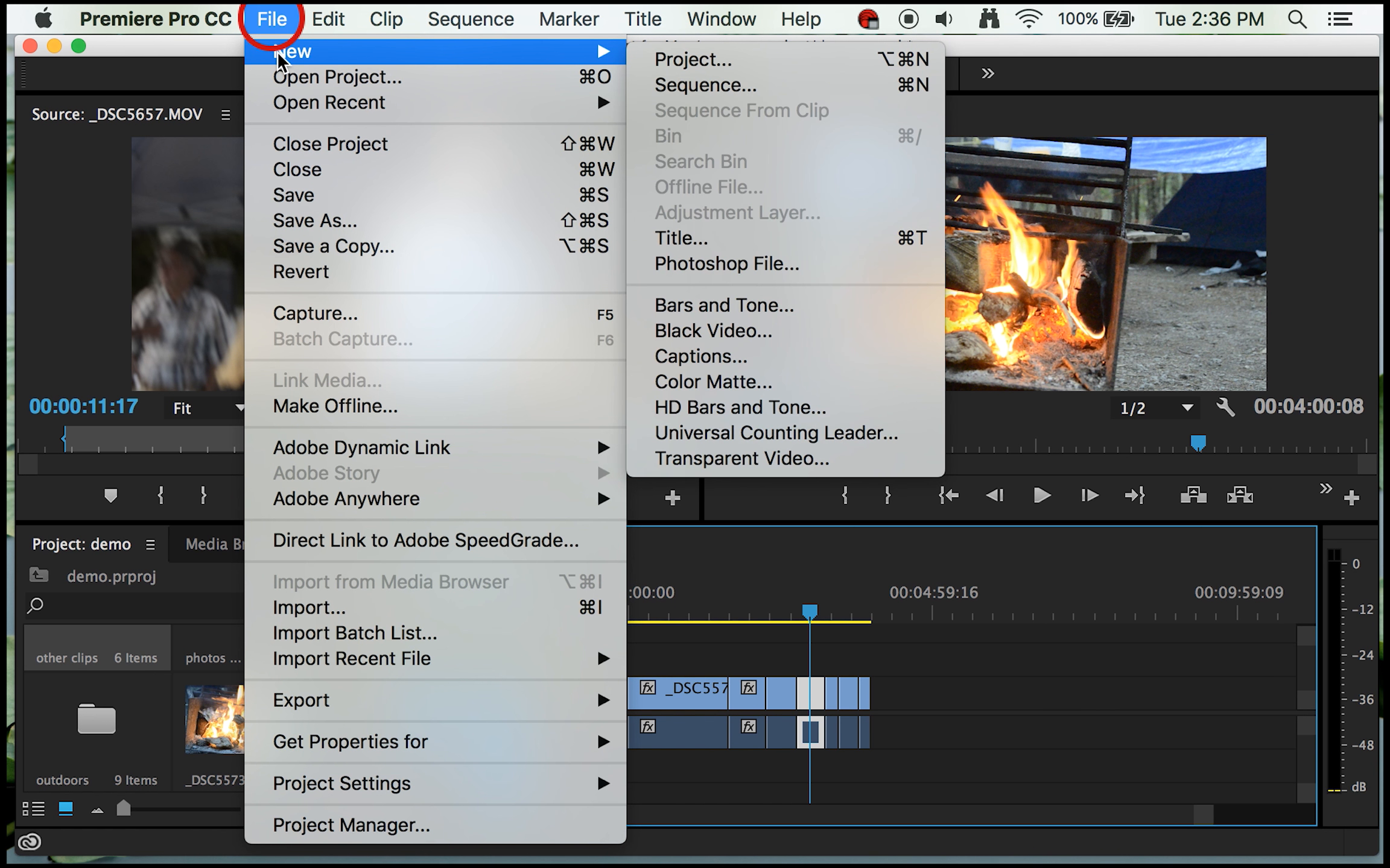
click(672, 87)
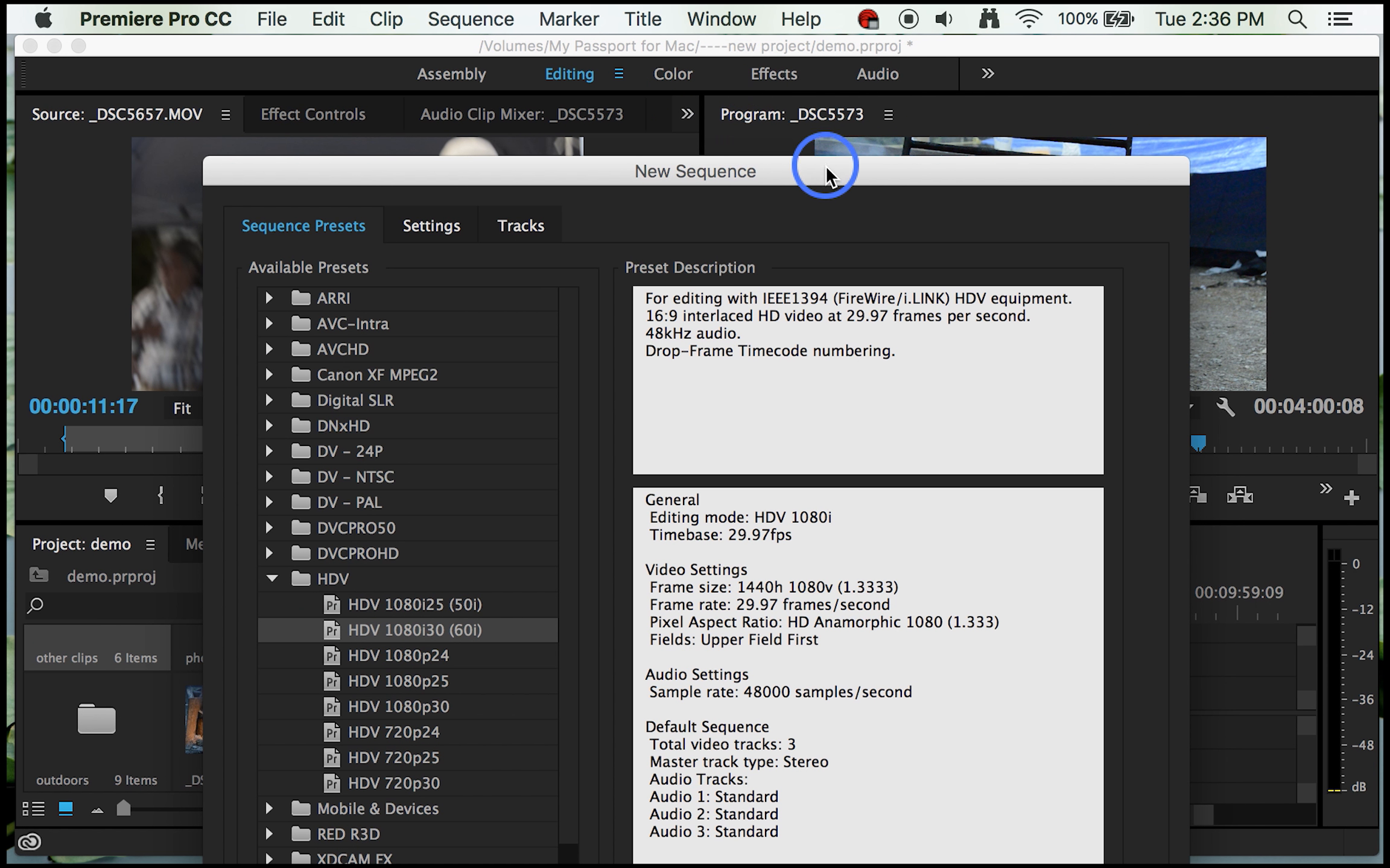
drag(822, 169, 765, 24)
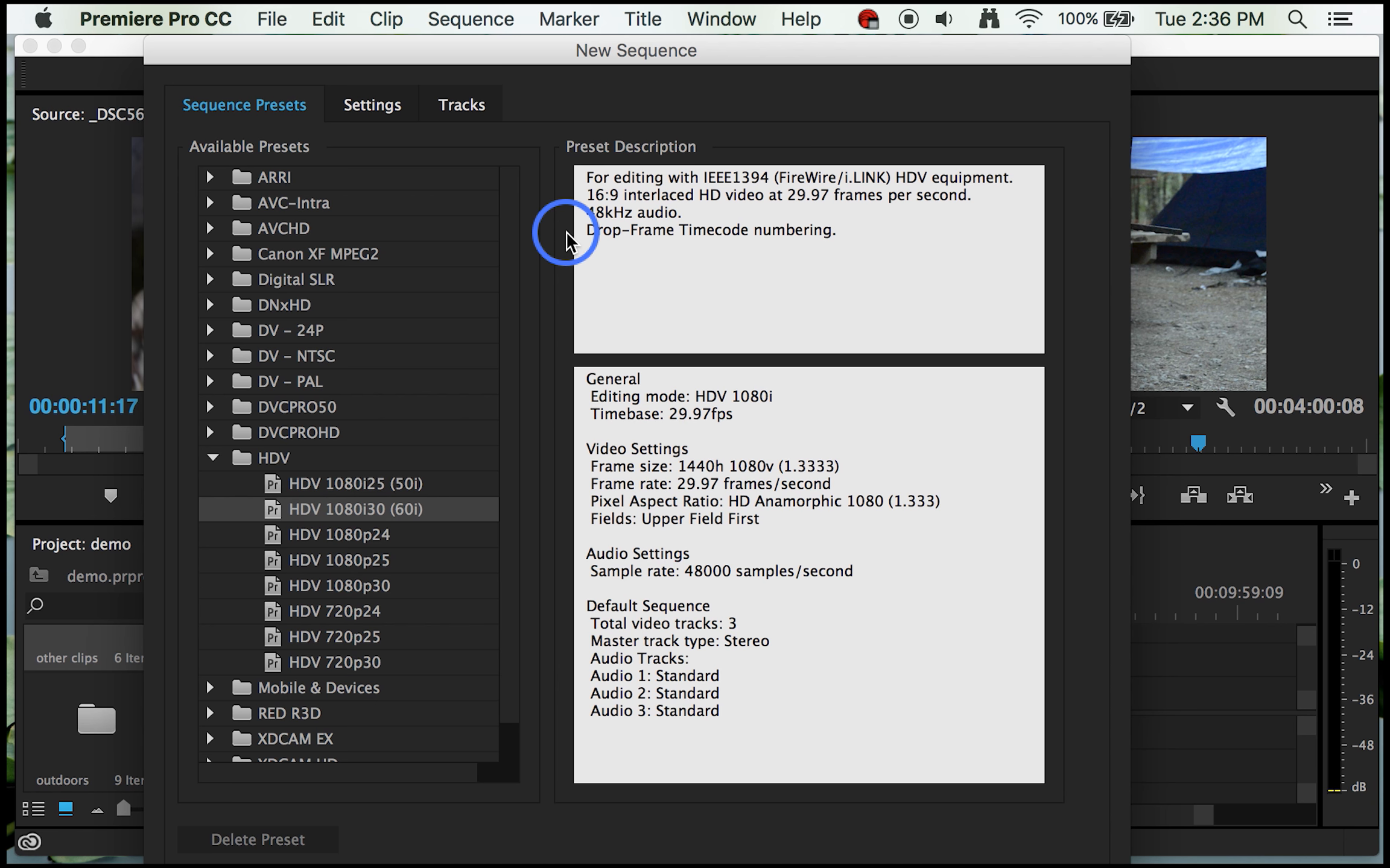
key(Return)
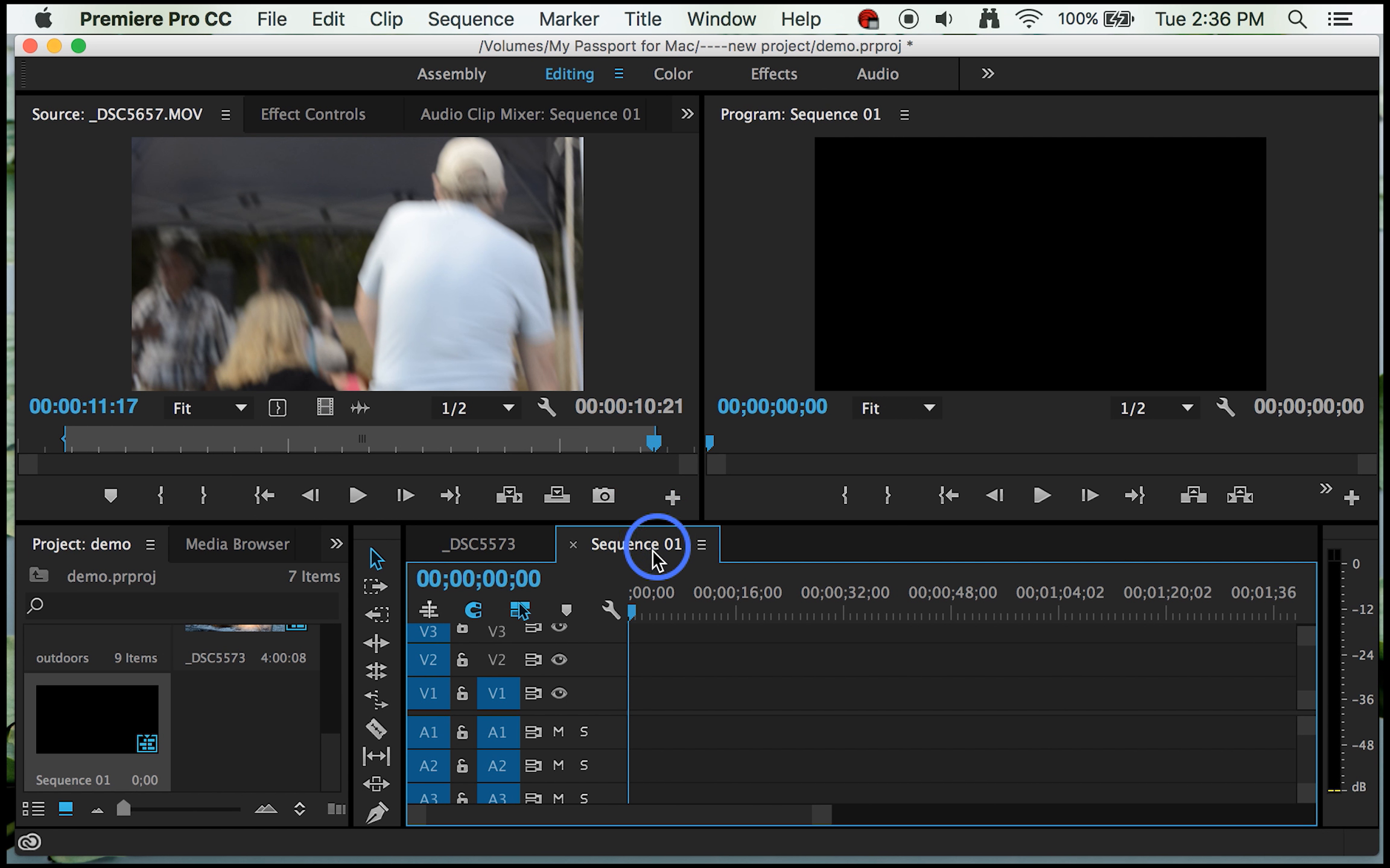
Step: Rename the new sequence as test in the project's media items
click(64, 778)
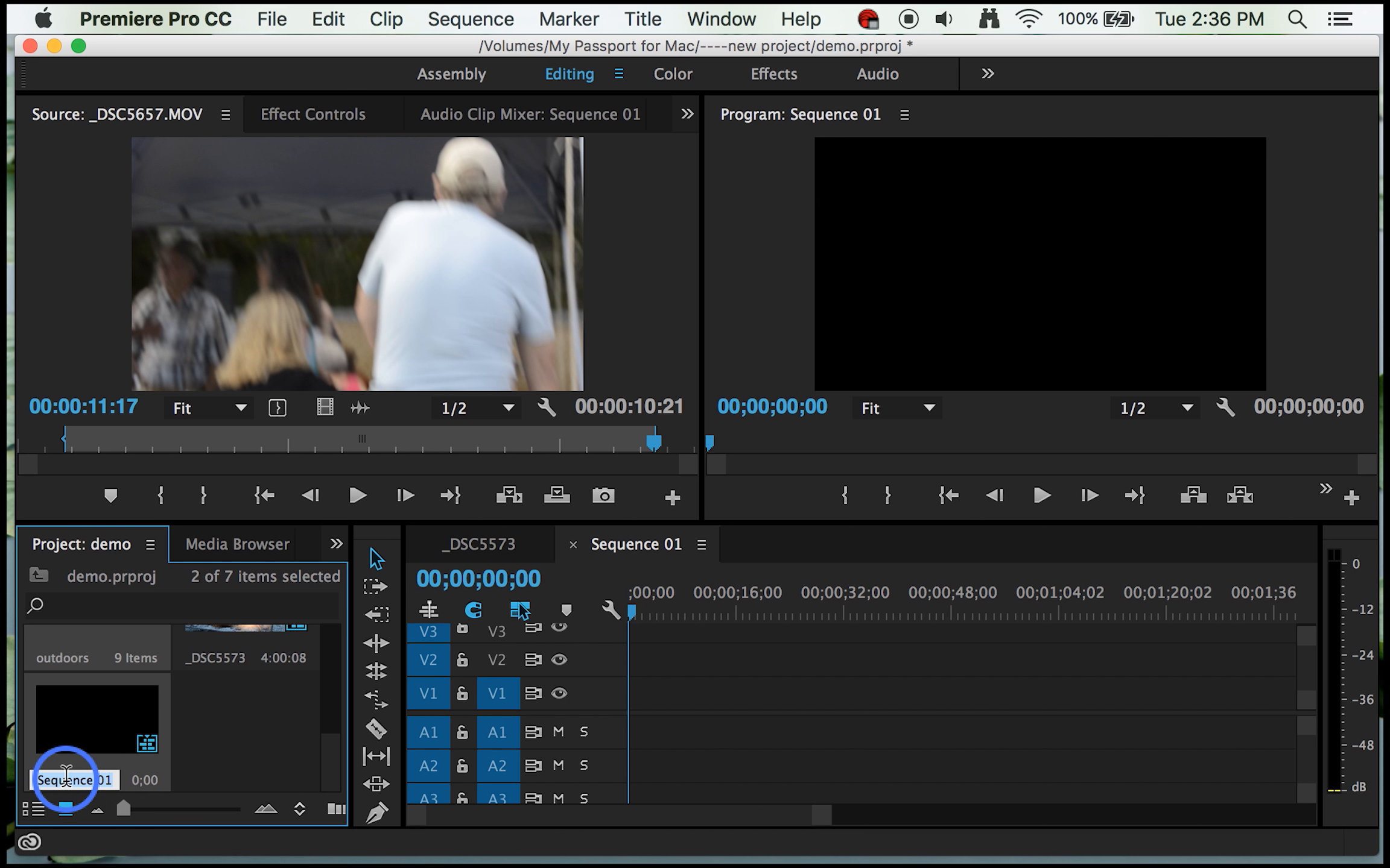
text(test)
click(201, 757)
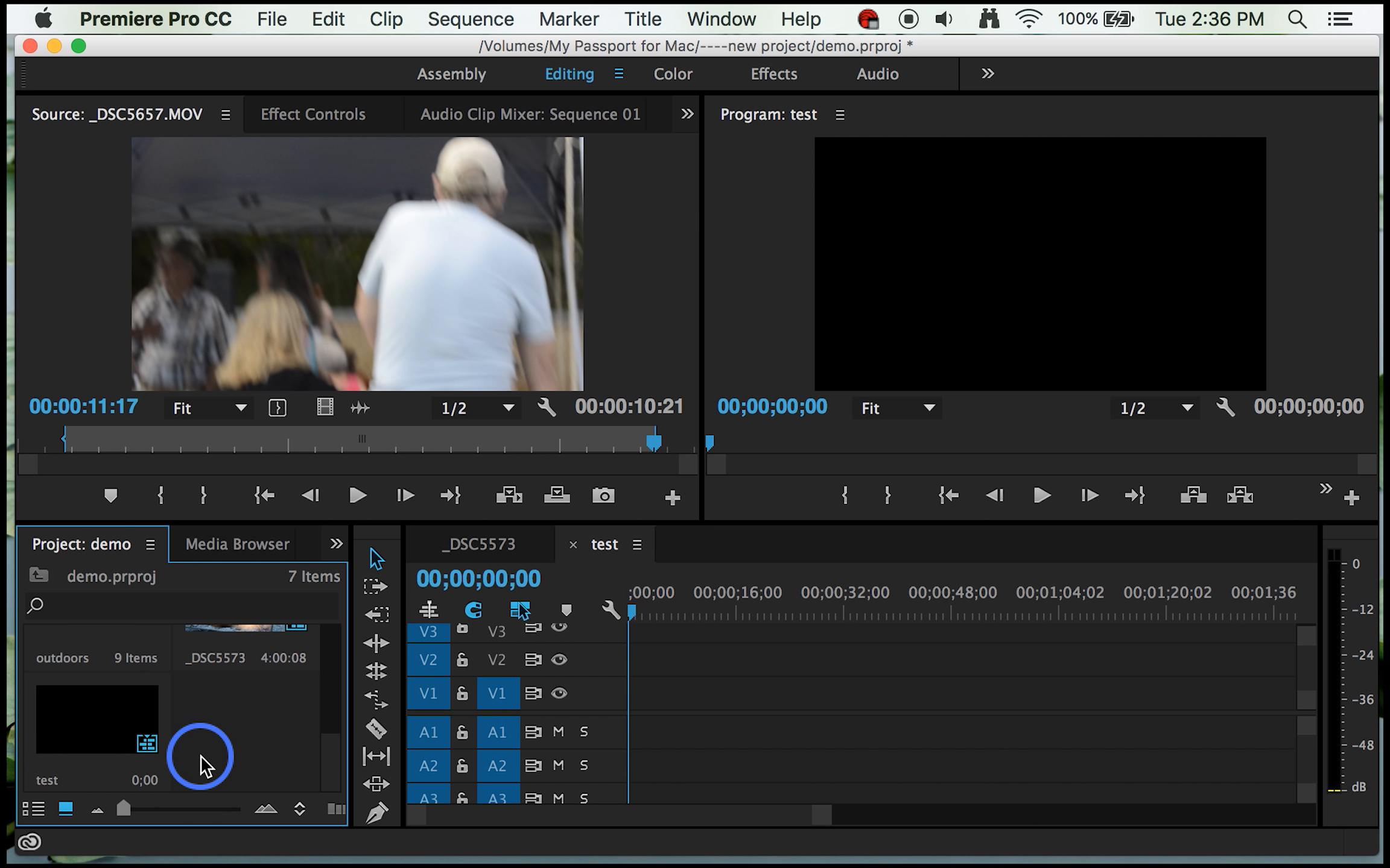
Step: Copy the reversed _DSC5573.MOV segment from the _DSC5573 sequence and paste it at the start of the test sequence
click(477, 546)
click(805, 691)
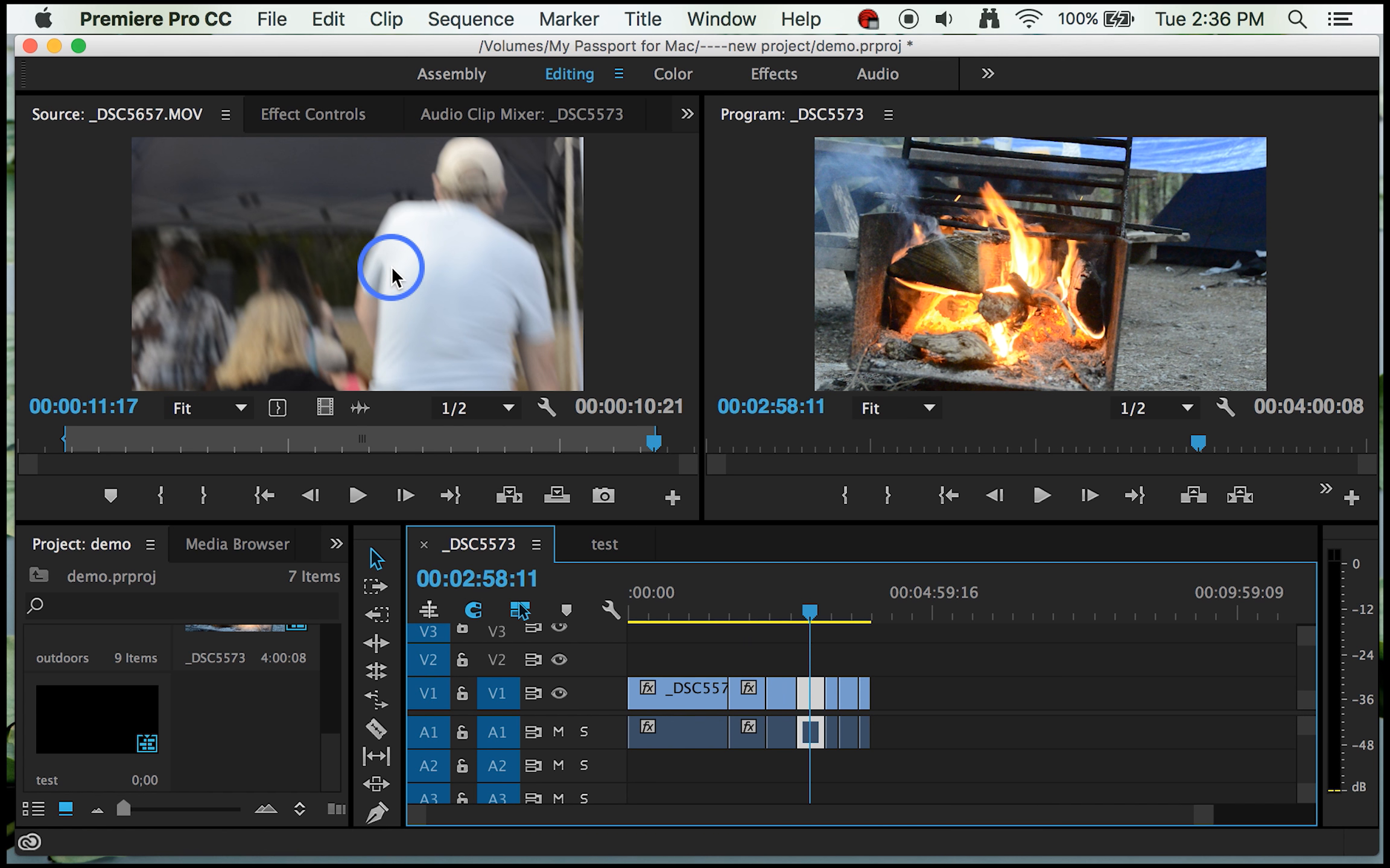
click(325, 18)
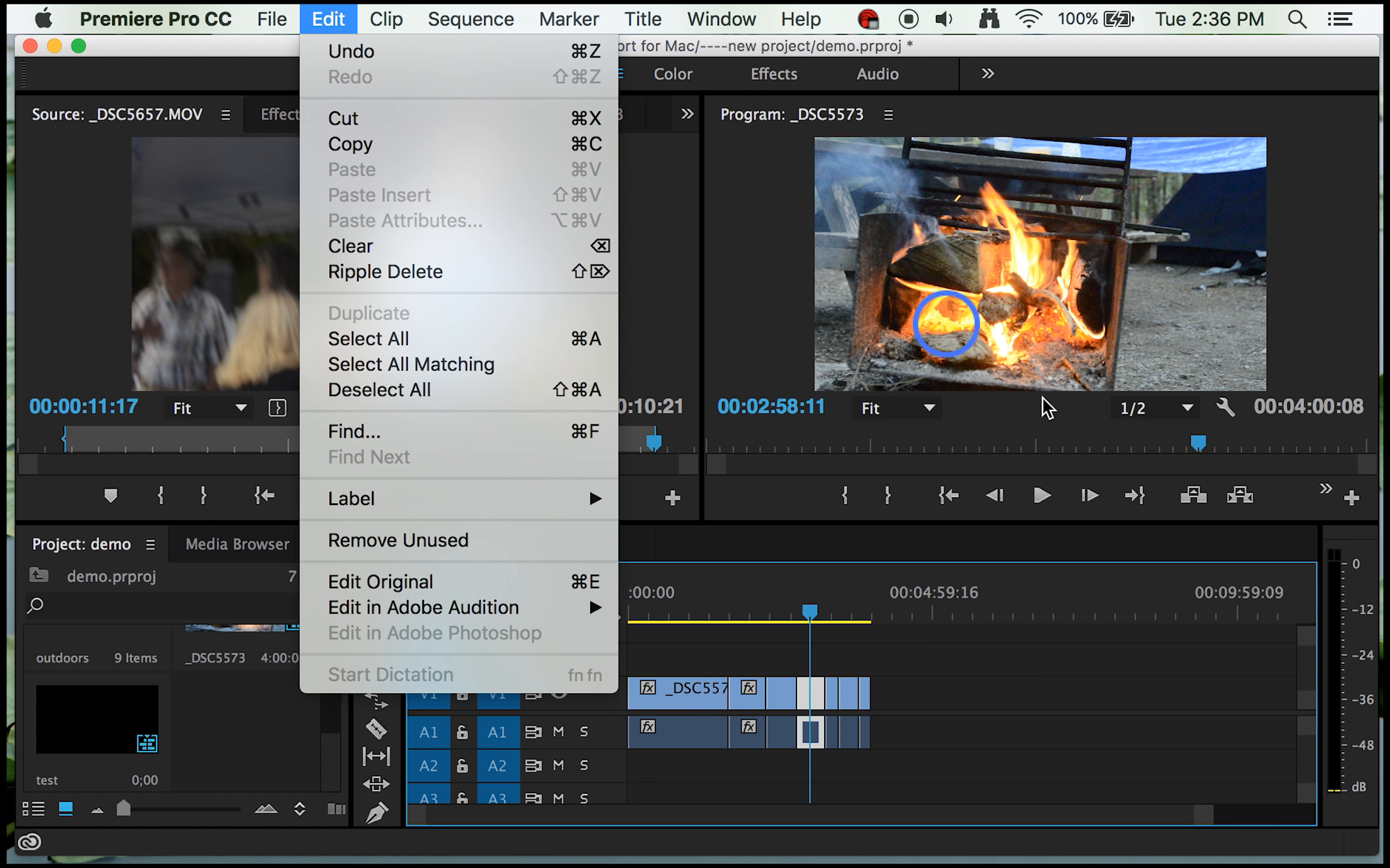
click(1008, 684)
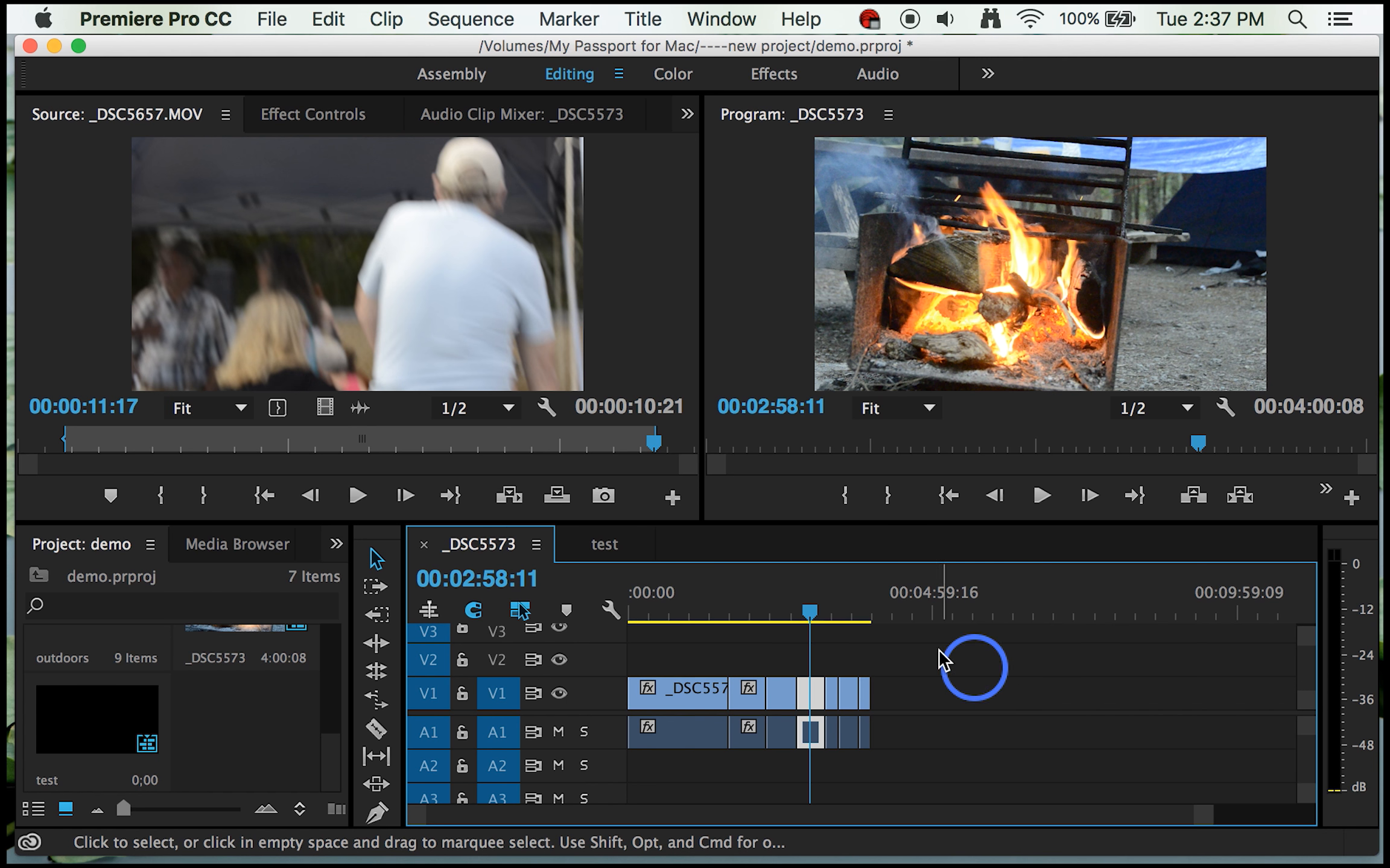
click(598, 545)
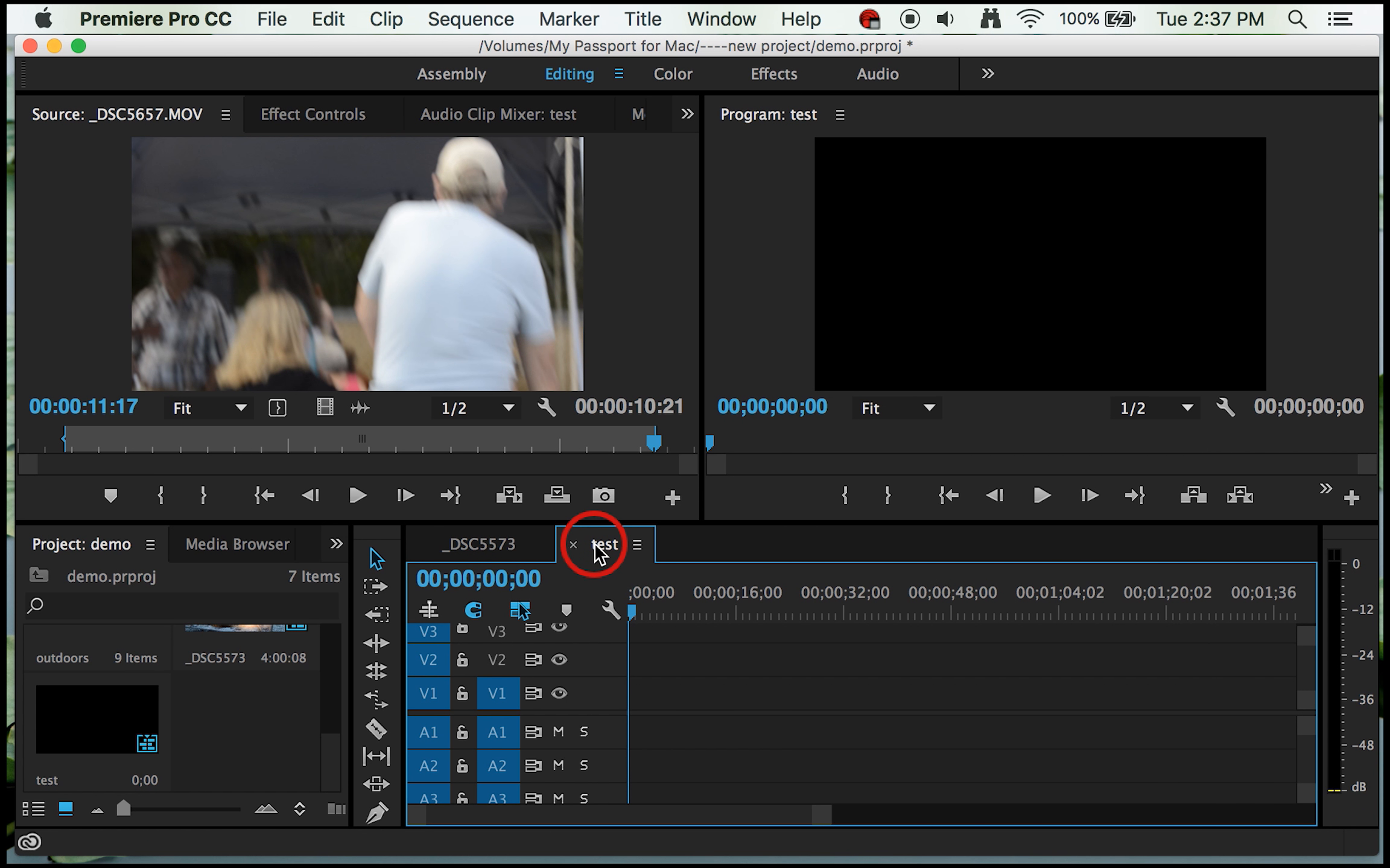
key(super+v)
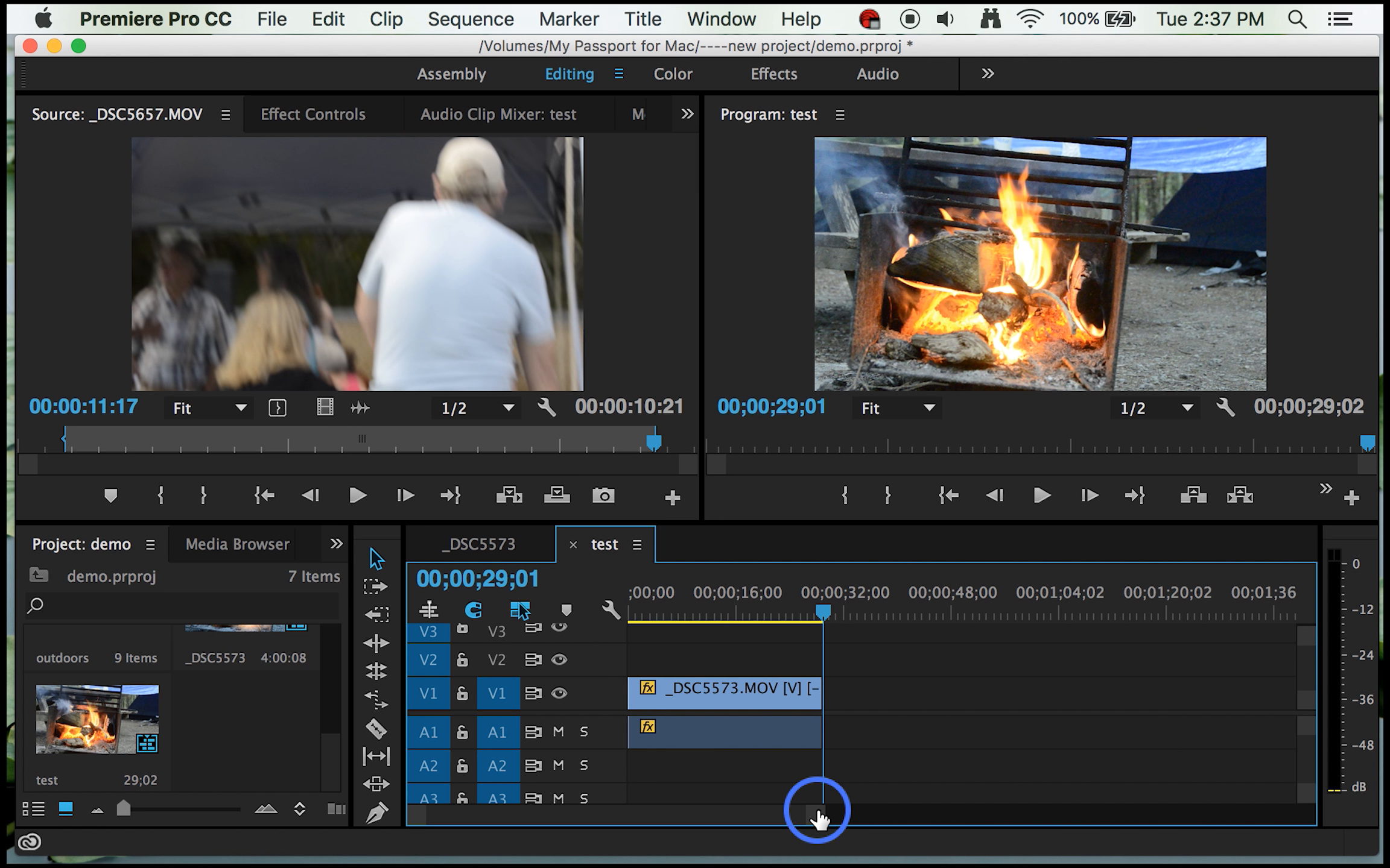
Step: Set the speed of the reversed clip in the test sequence to 900%, keeping Reverse Speed enabled
drag(818, 819, 803, 808)
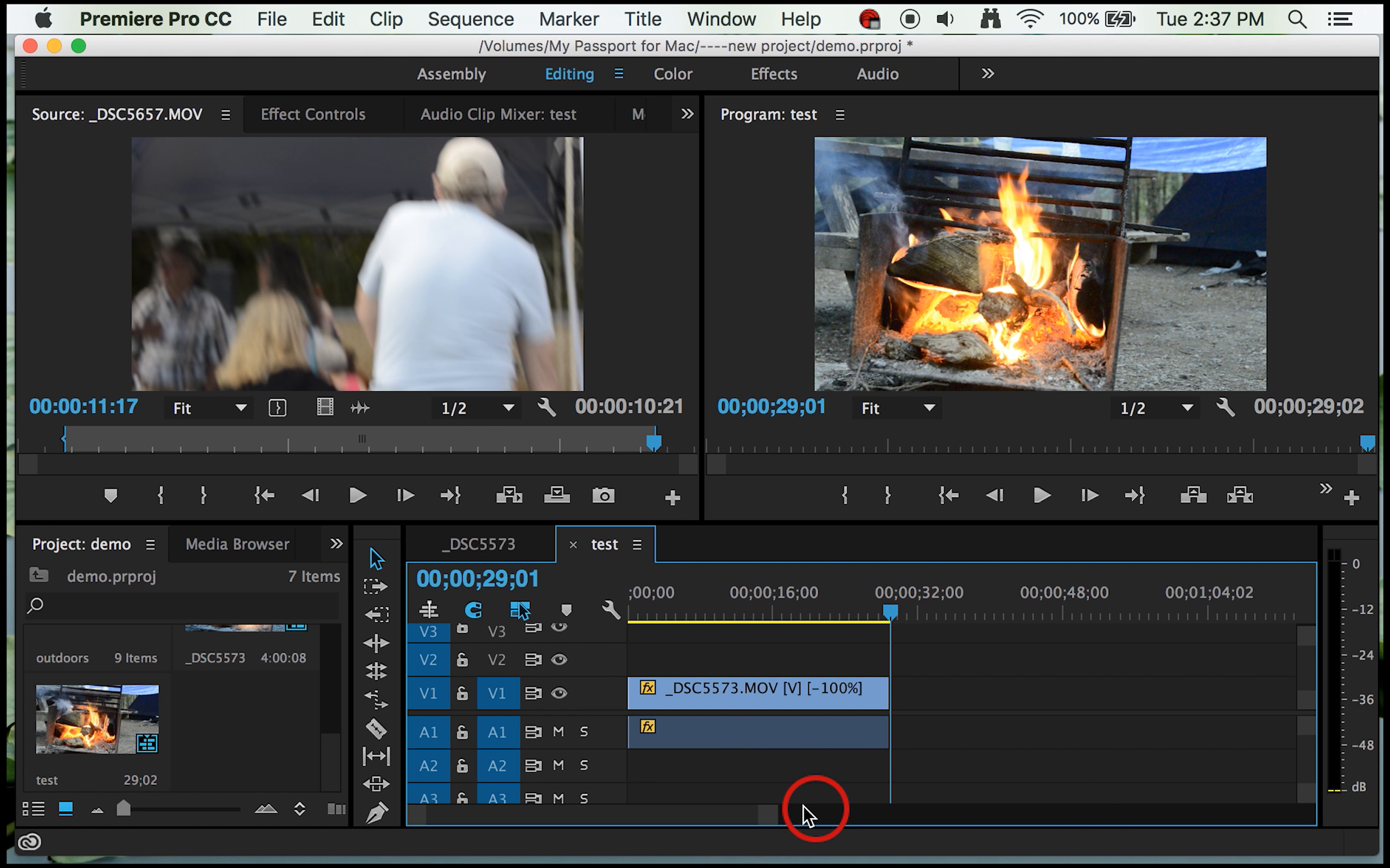
click(779, 693)
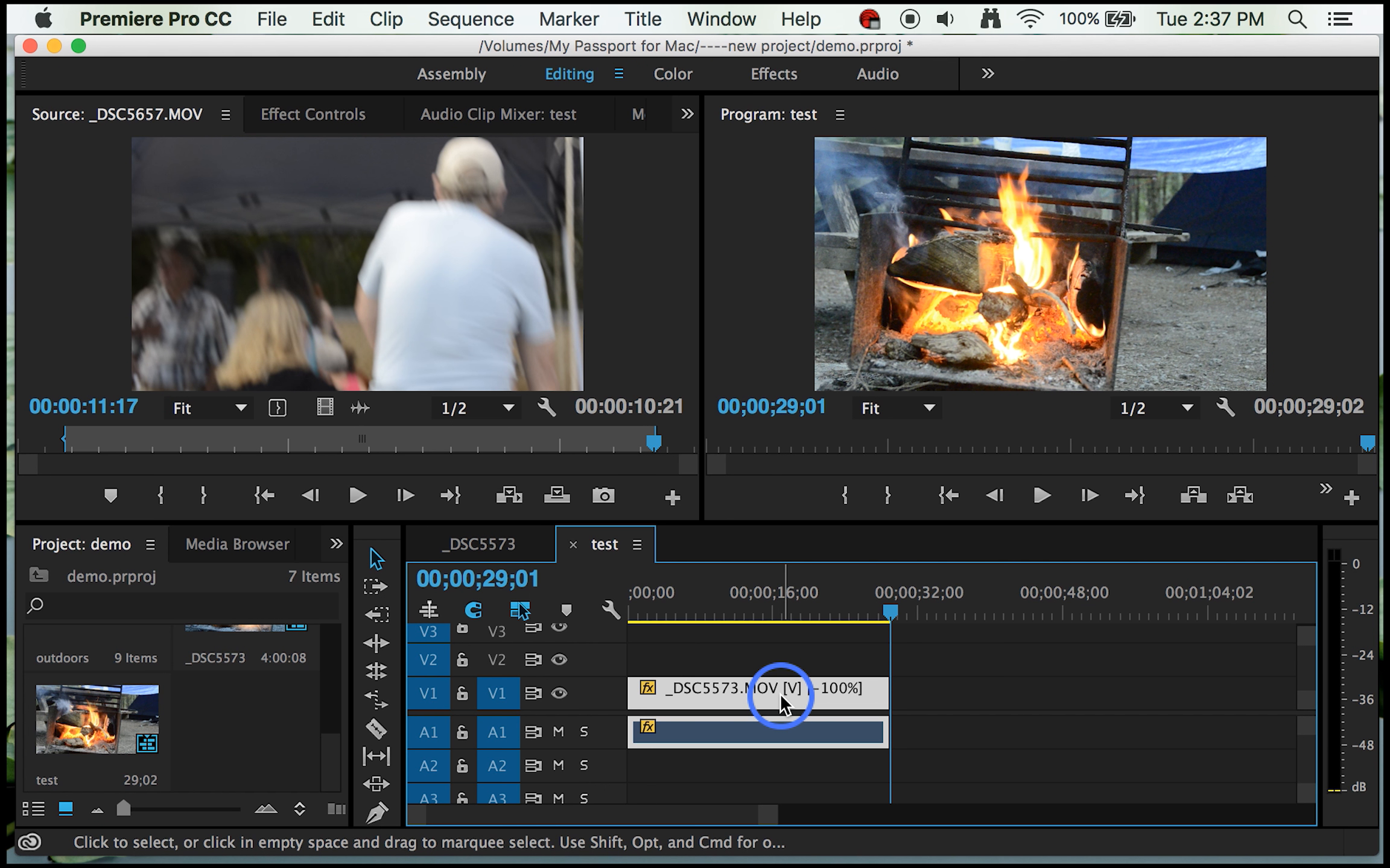
key(super+r)
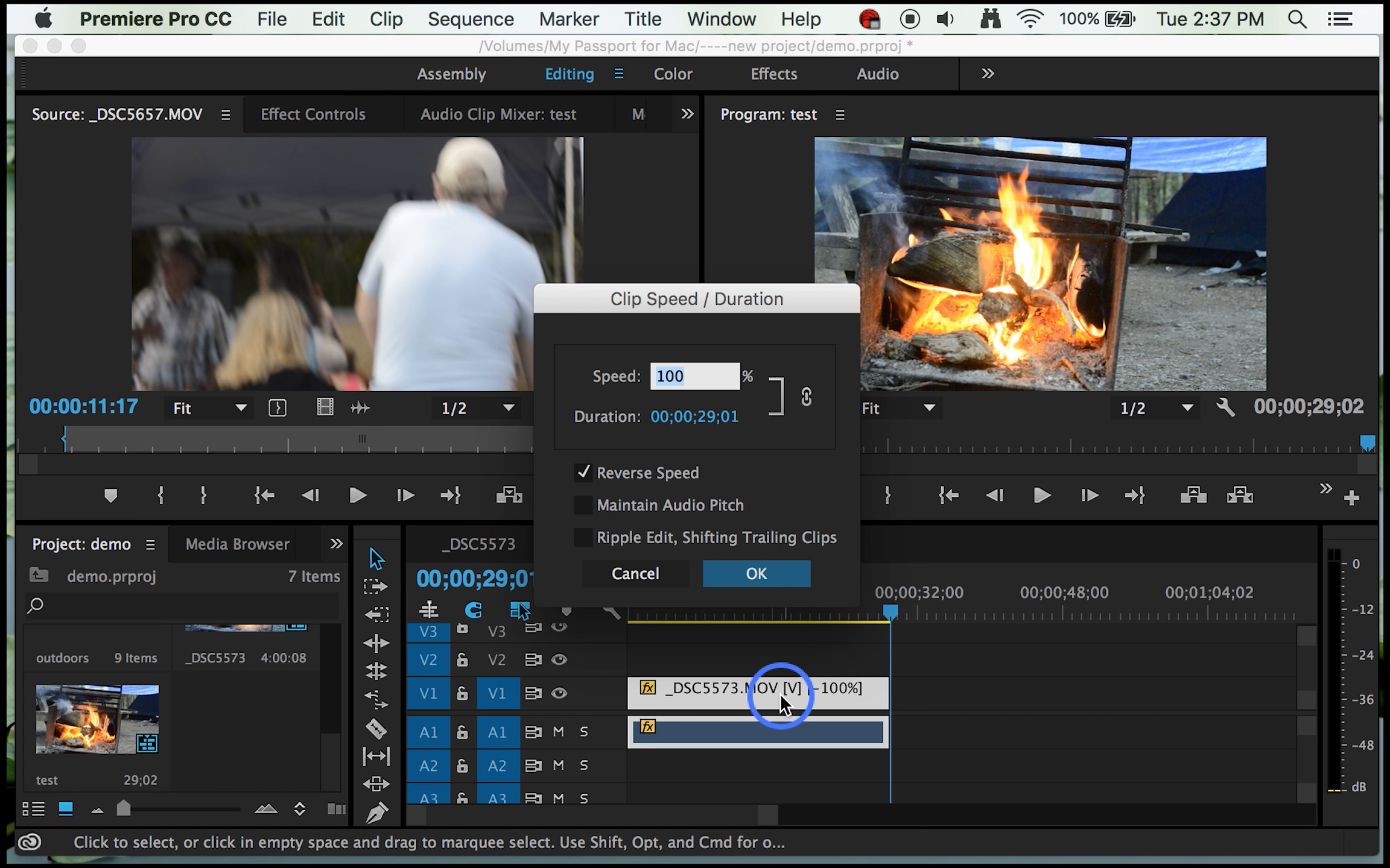
text(900)
key(Return)
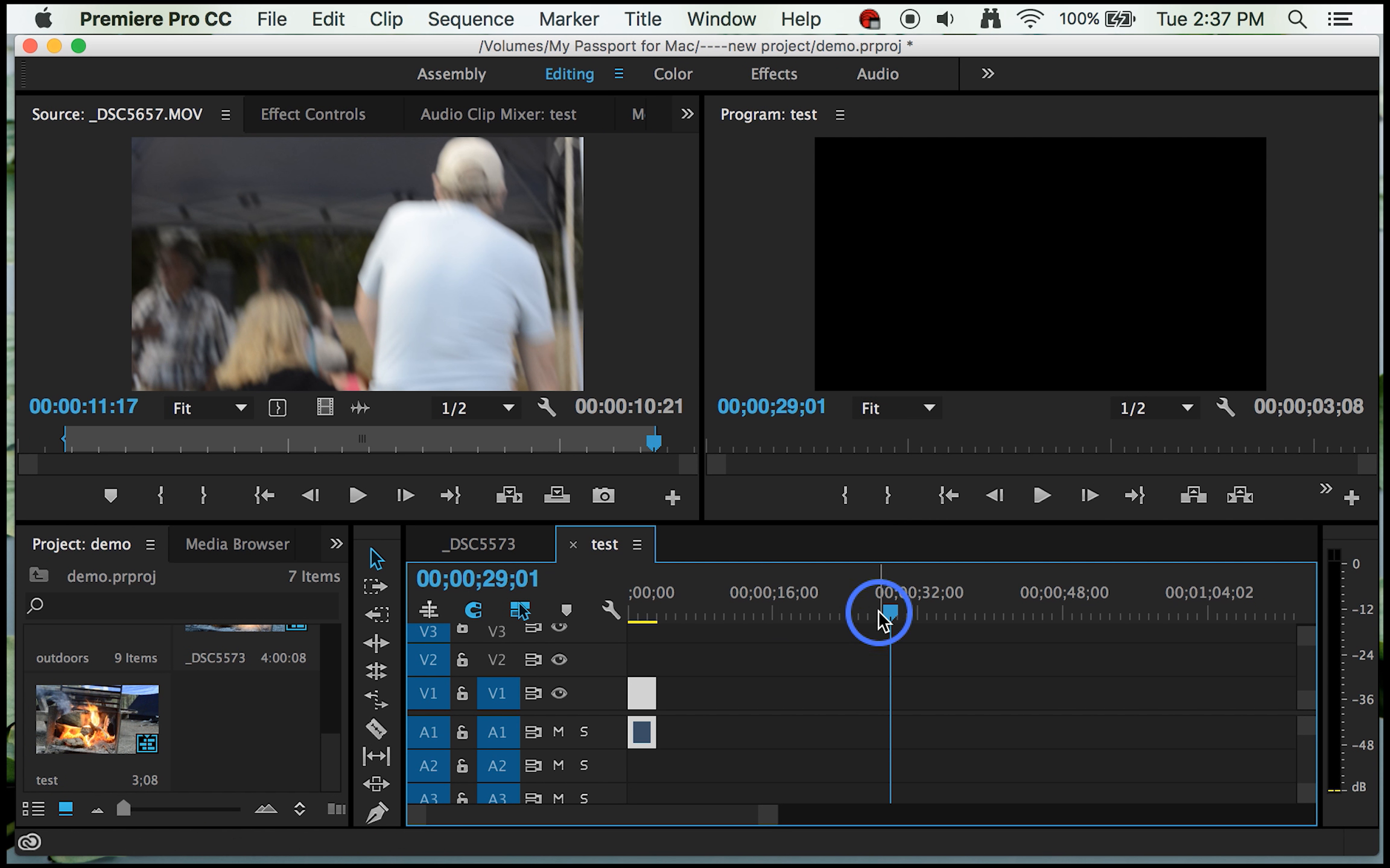
Step: Paste a copy of the 900% clip at 00;00;03;08 in the test sequence and turn off Reverse Speed for that copy
drag(886, 610, 637, 624)
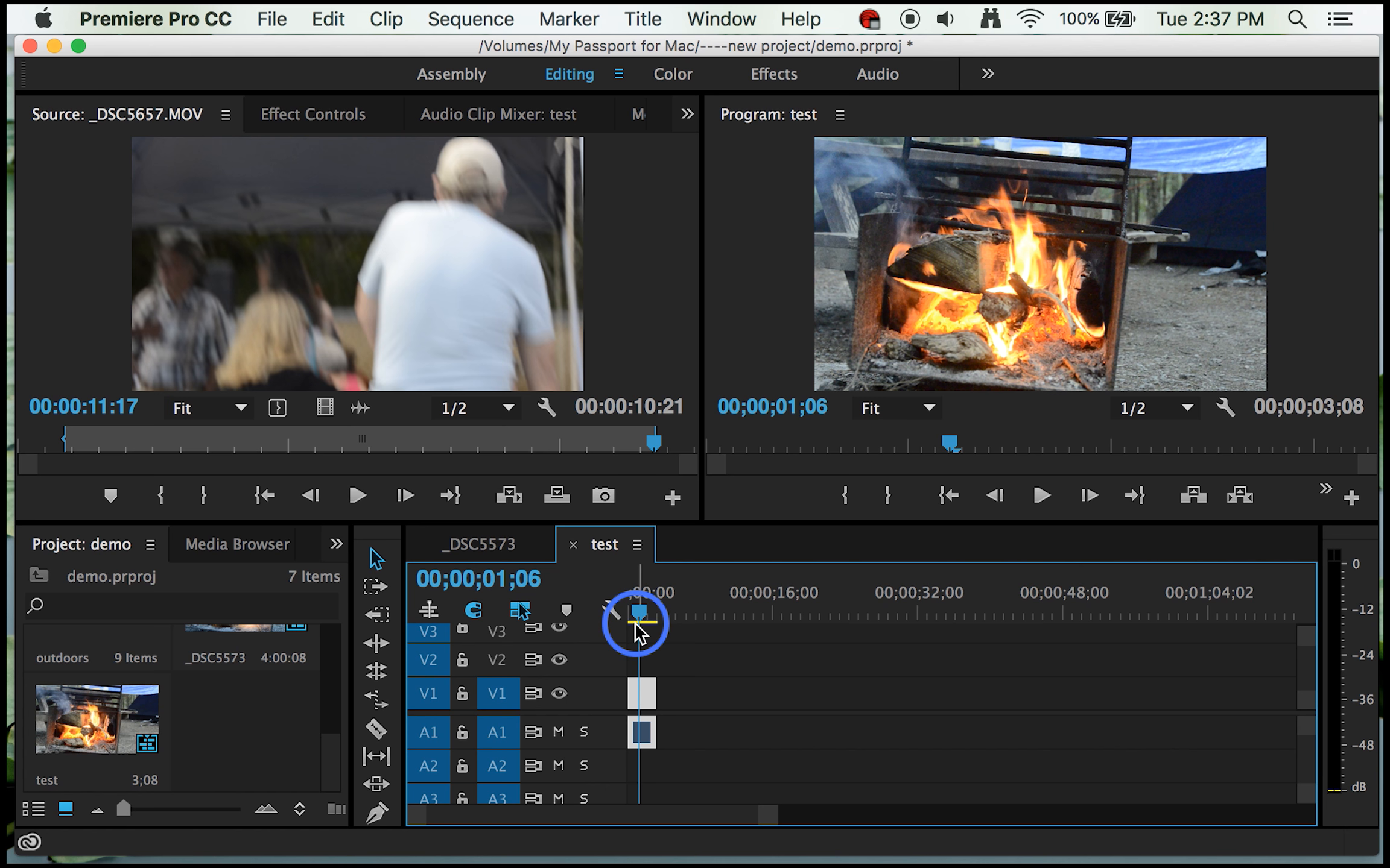
key(End)
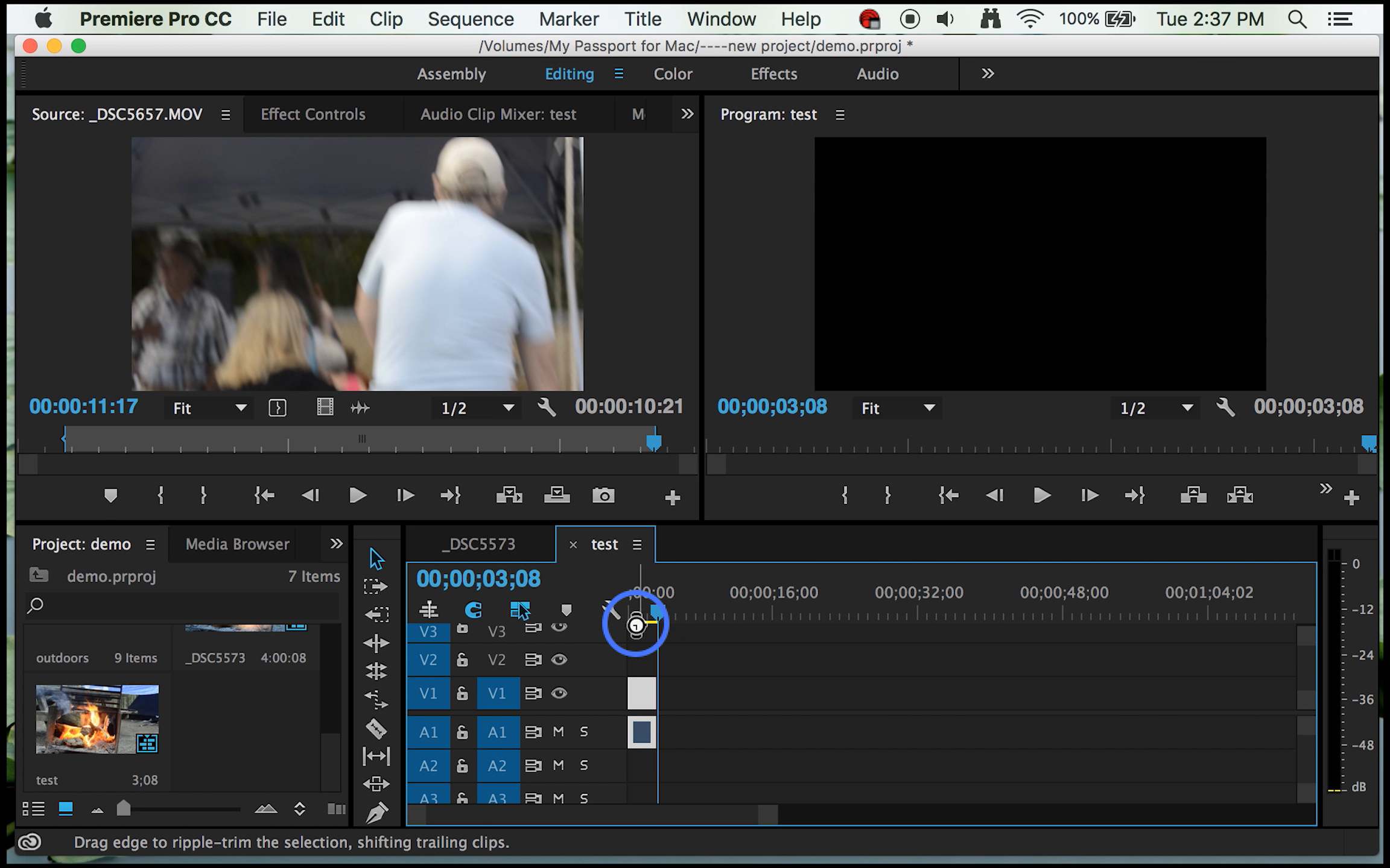
key(super+v)
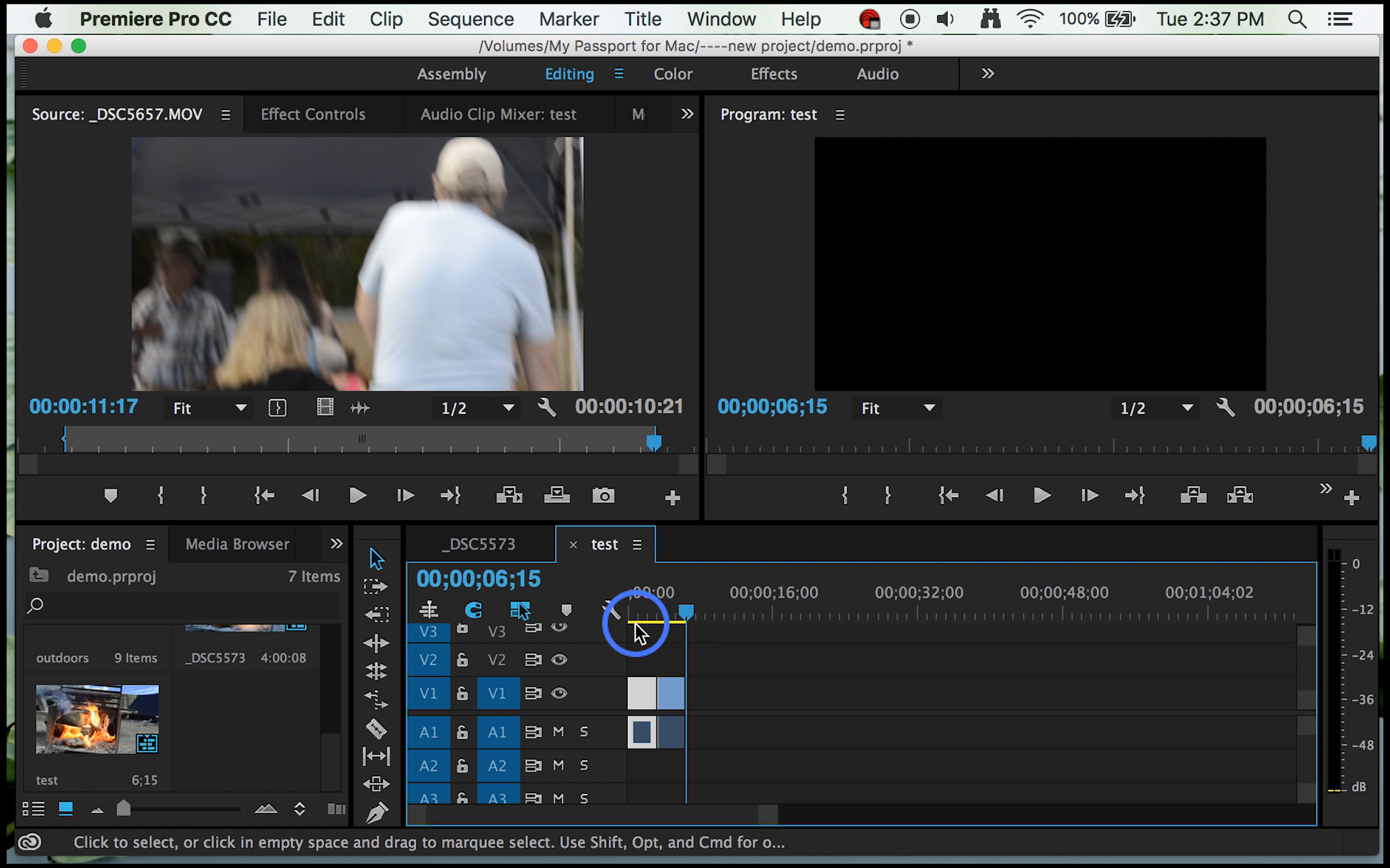
click(673, 705)
key(super+r)
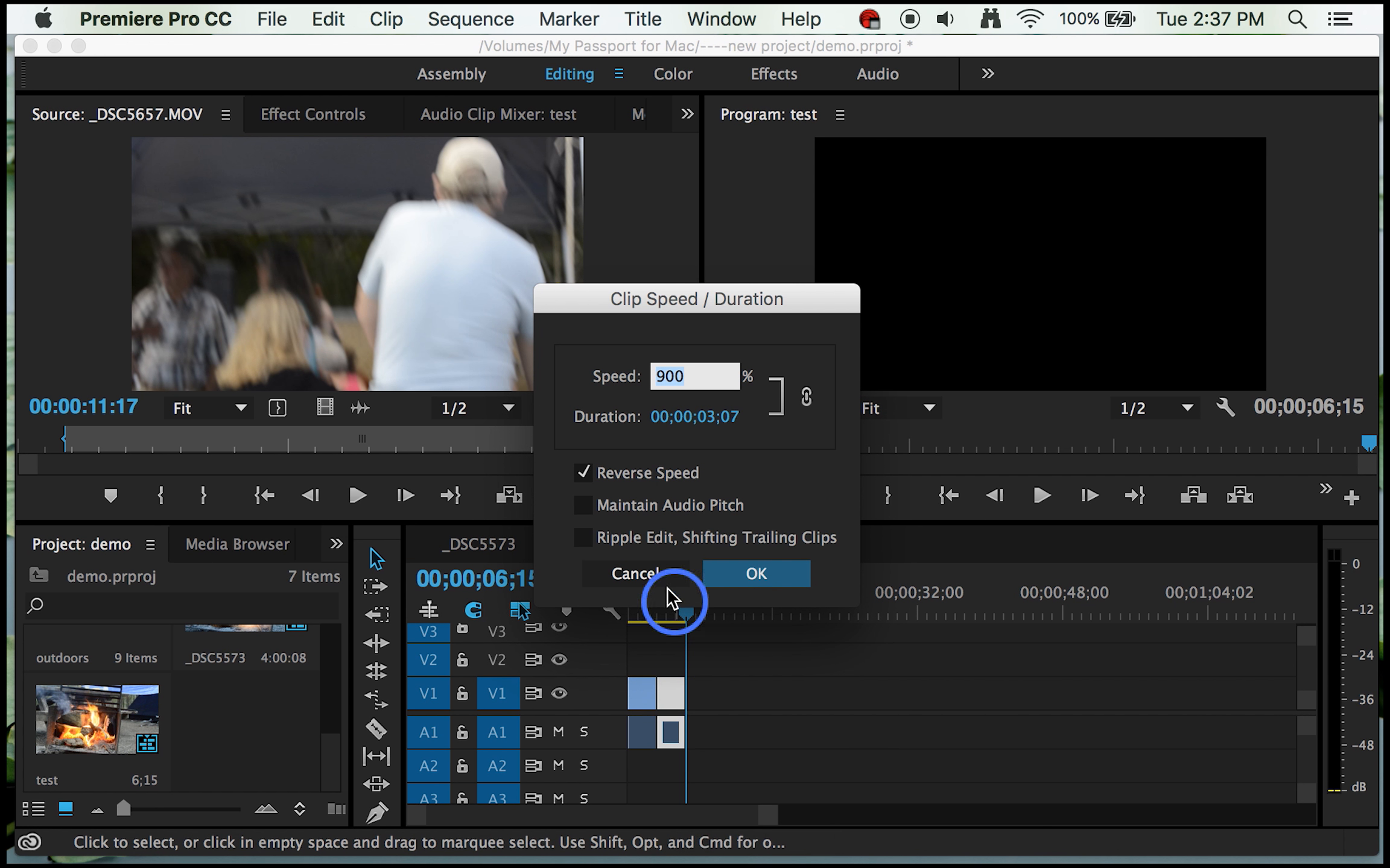
click(583, 472)
click(760, 572)
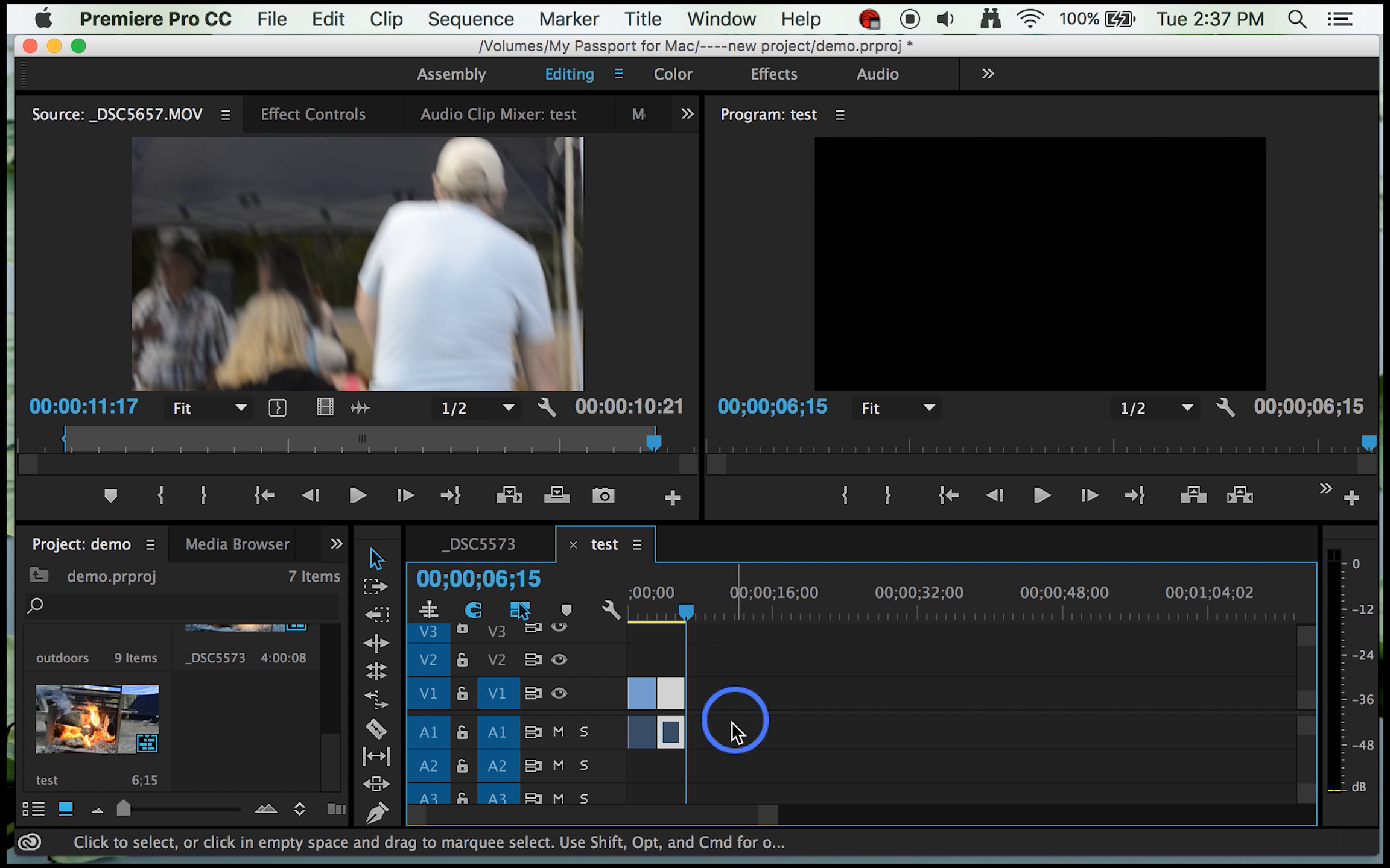
Step: Copy the reversed and forward 900% clips together and paste the pair four times in succession from 00;00;06;15
shift+click(640, 692)
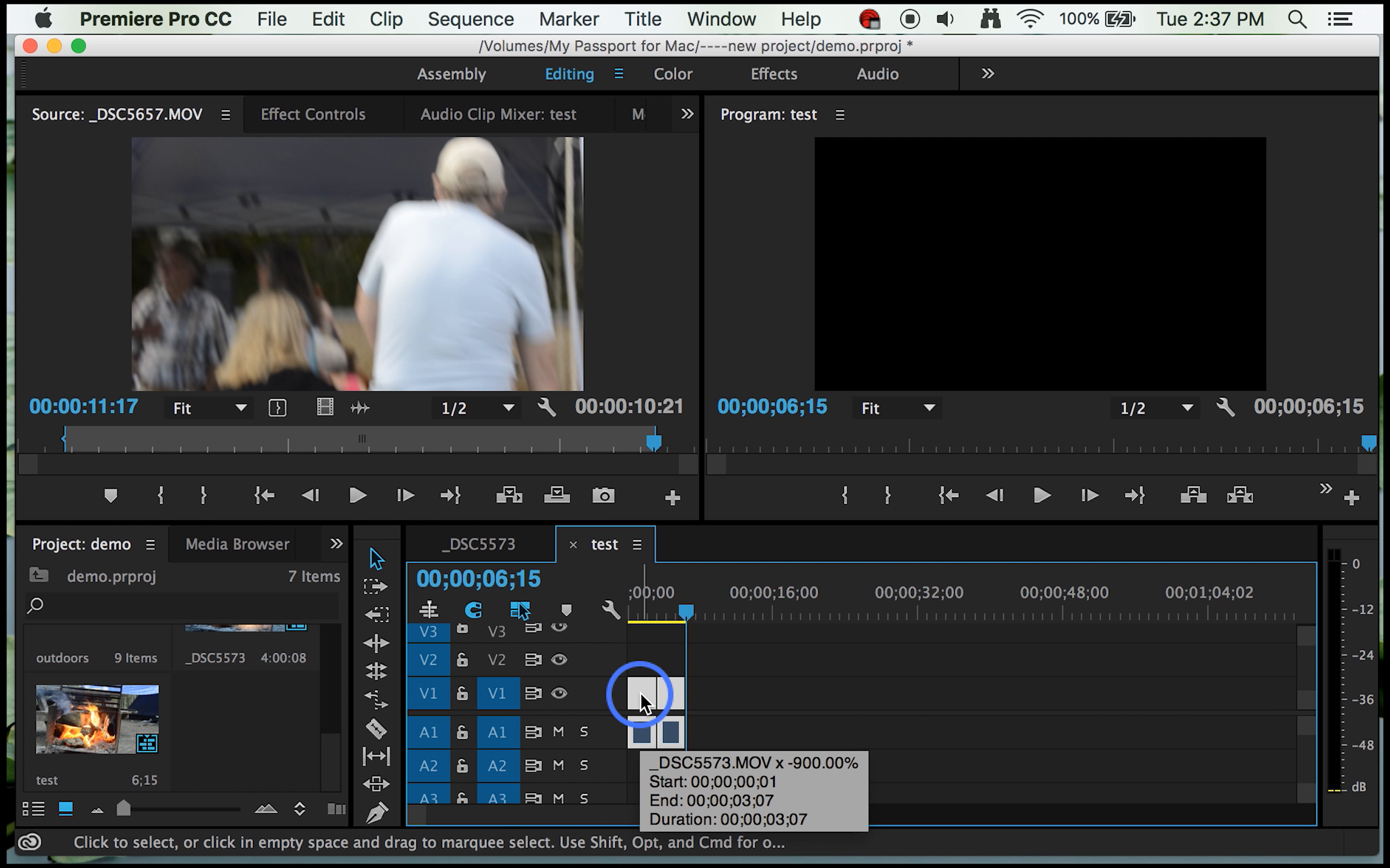
key(super+c)
key(super+v)
key(super+v)
key(super+v)
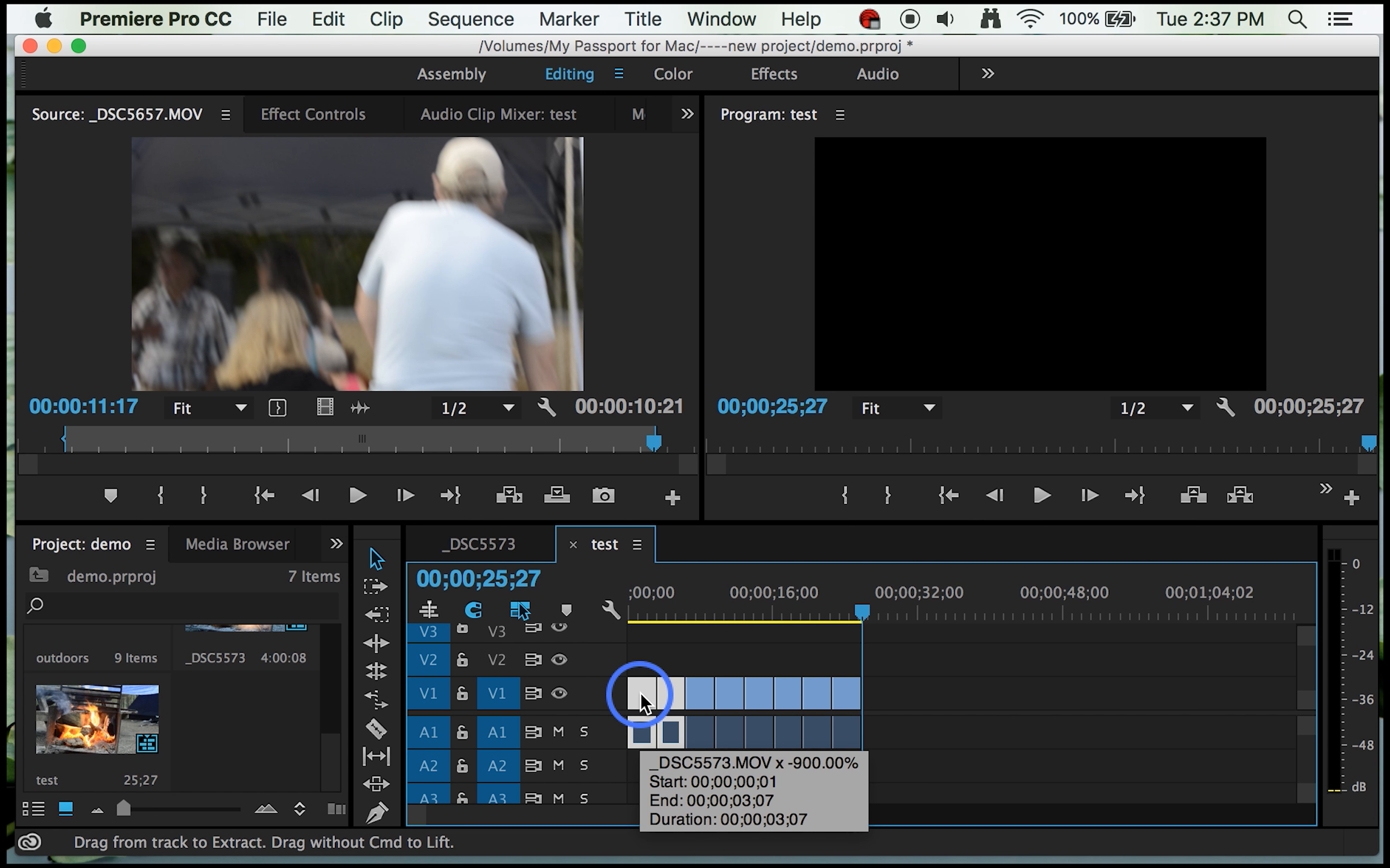
key(super+v)
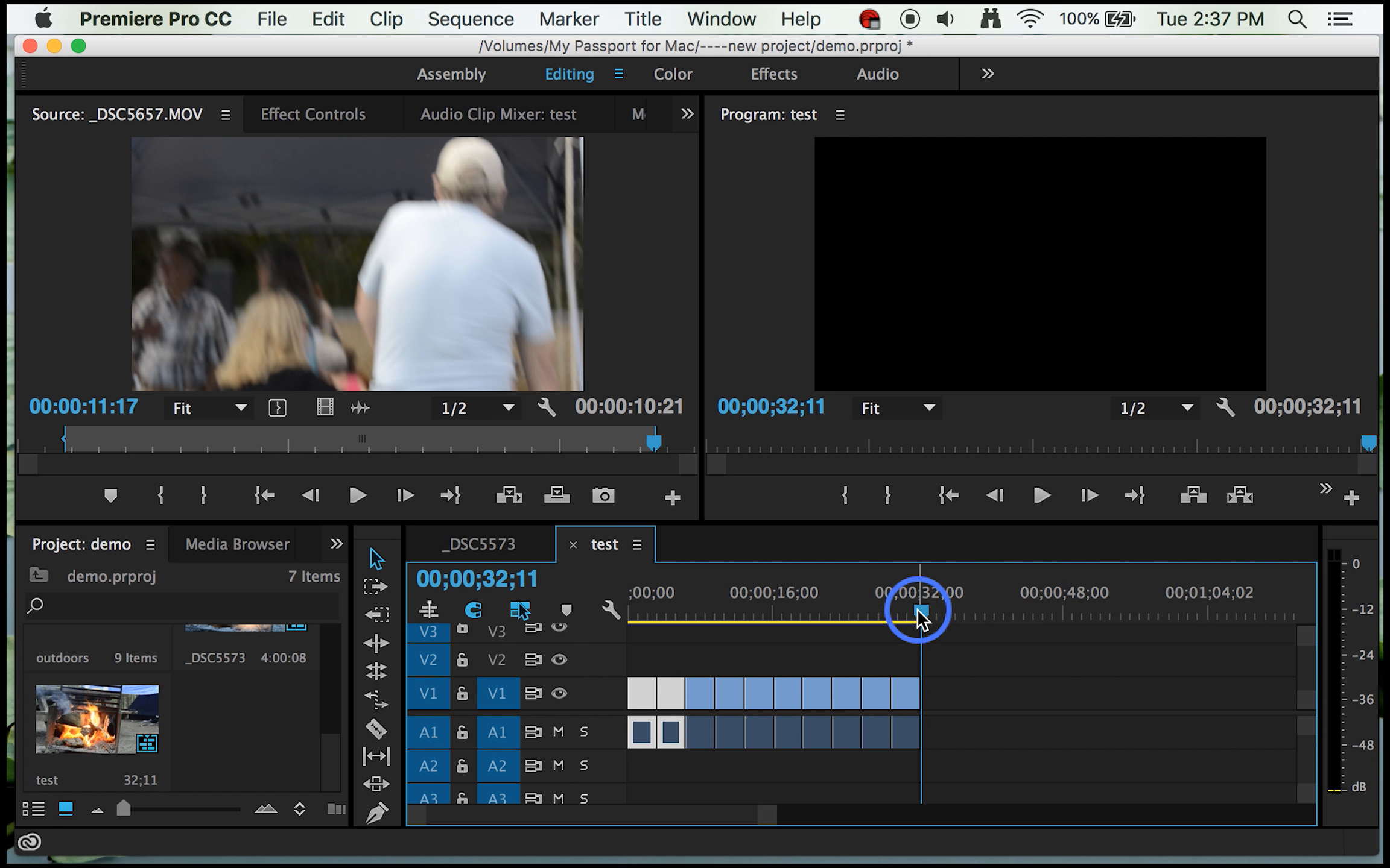
Step: Play back the test sequence from its beginning to about 00;00;12;00 to check the looping reversed and forward clips
drag(919, 616, 629, 621)
key(Return)
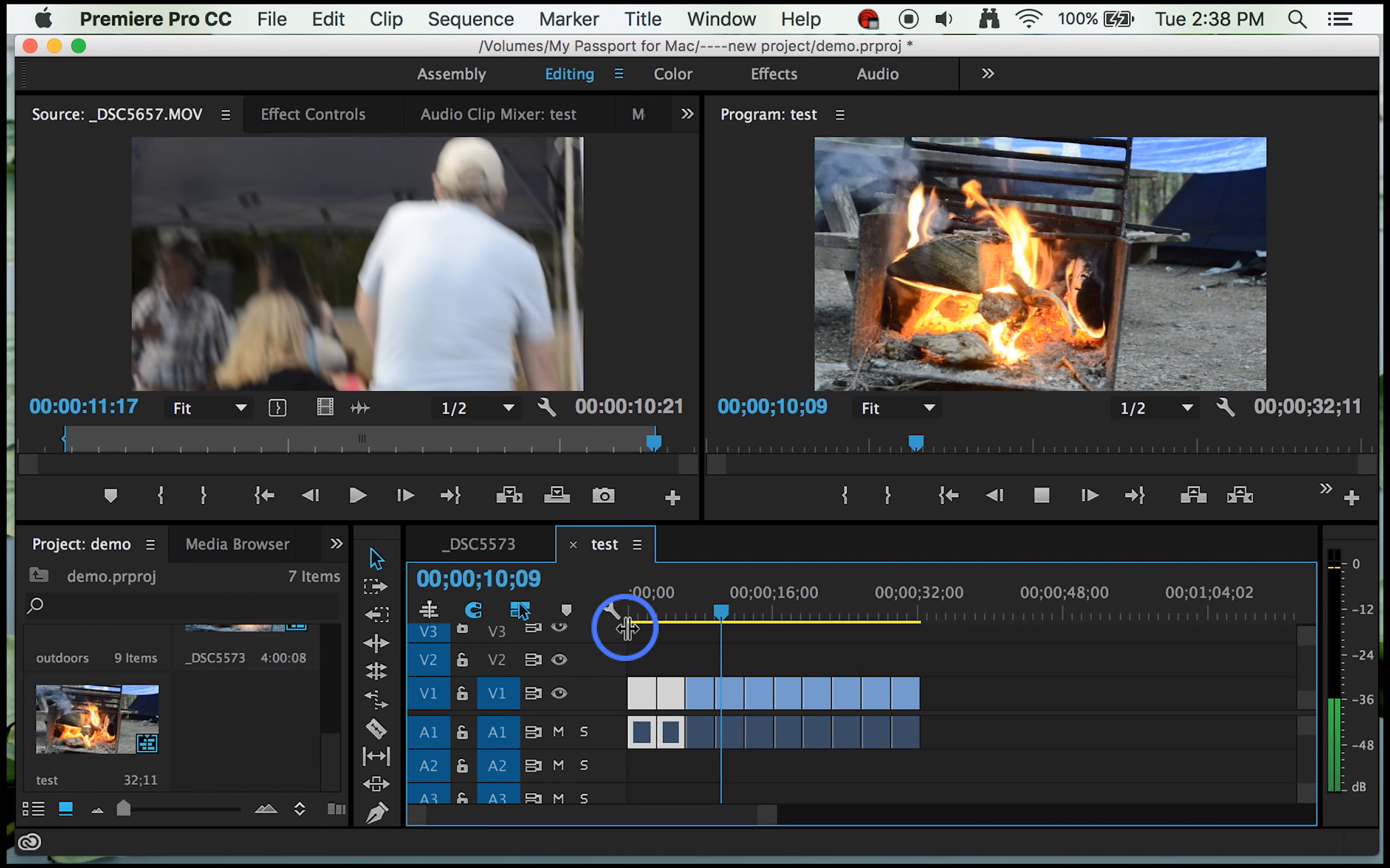
key(space)
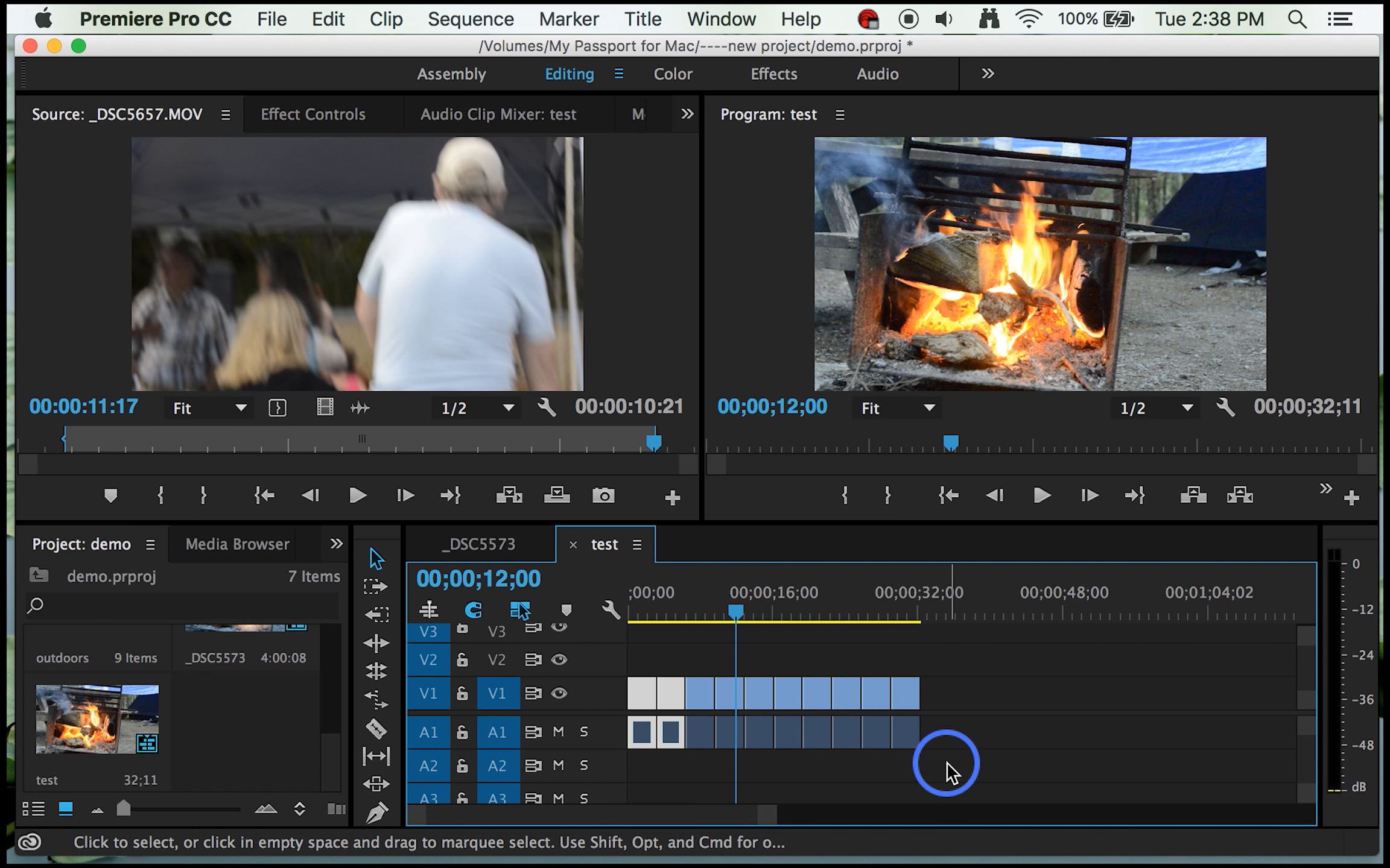
Step: Delete every clip after the first one in the test sequence and switch to the _DSC5573 sequence
drag(946, 763, 678, 658)
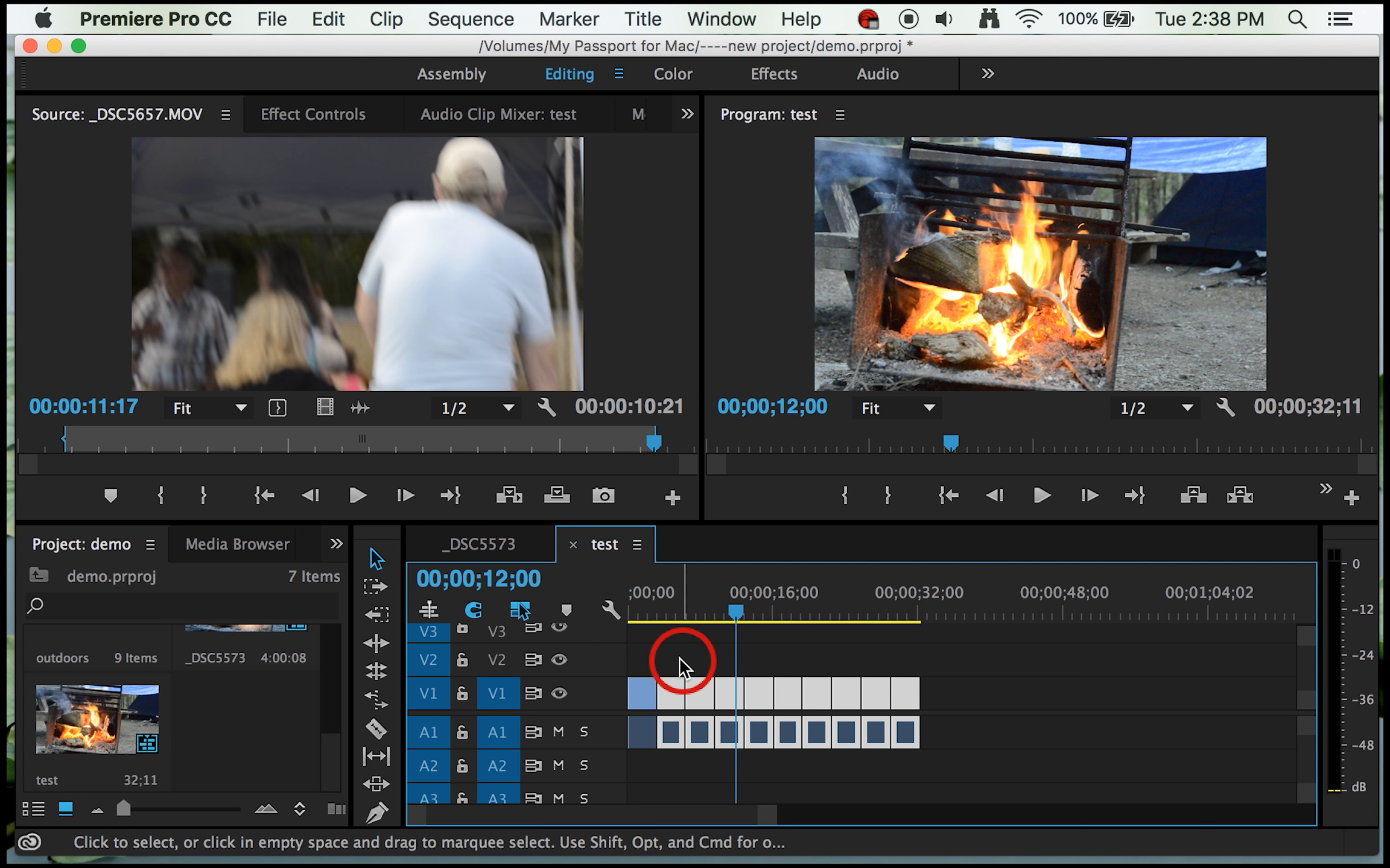
key(Delete)
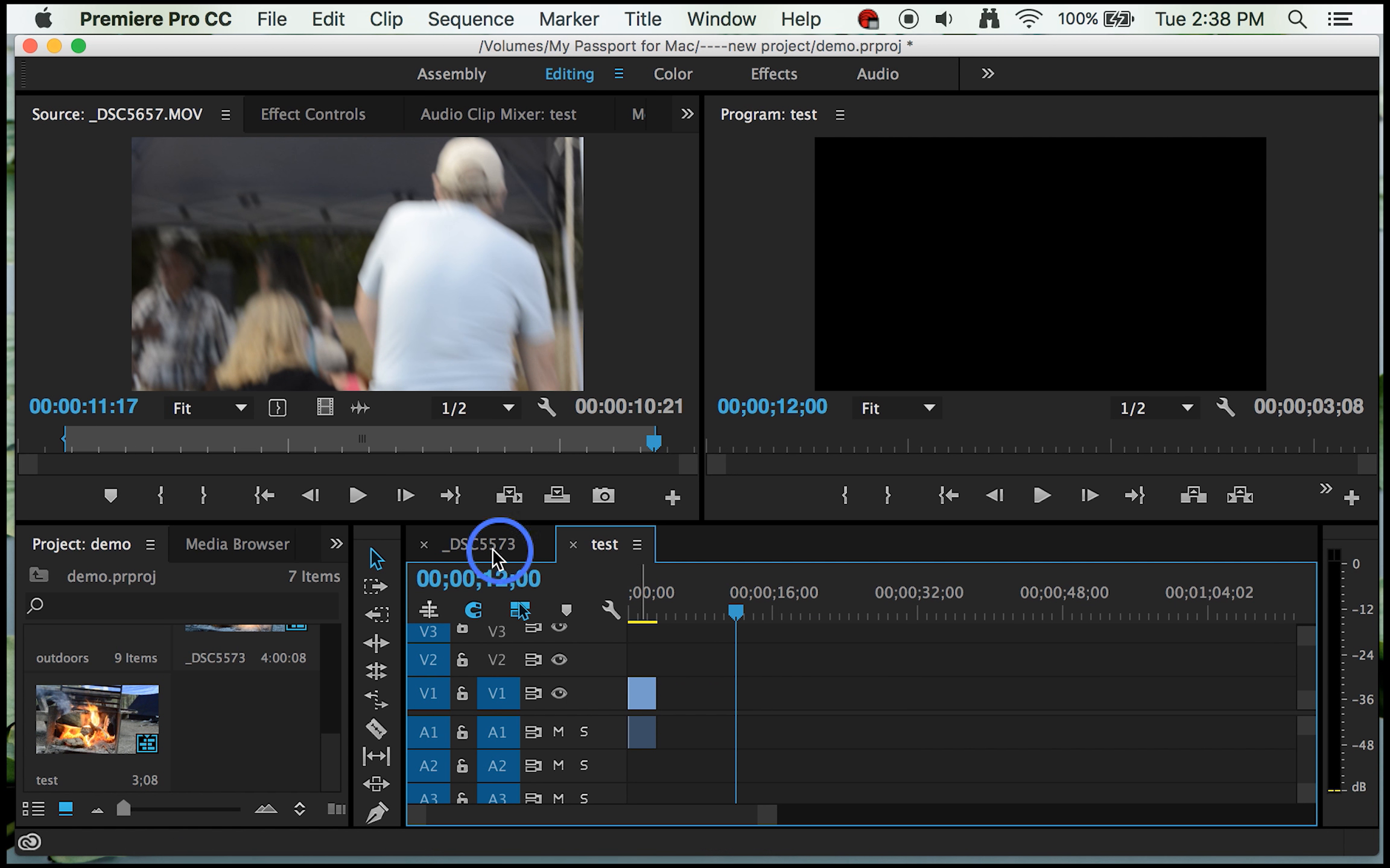
click(452, 546)
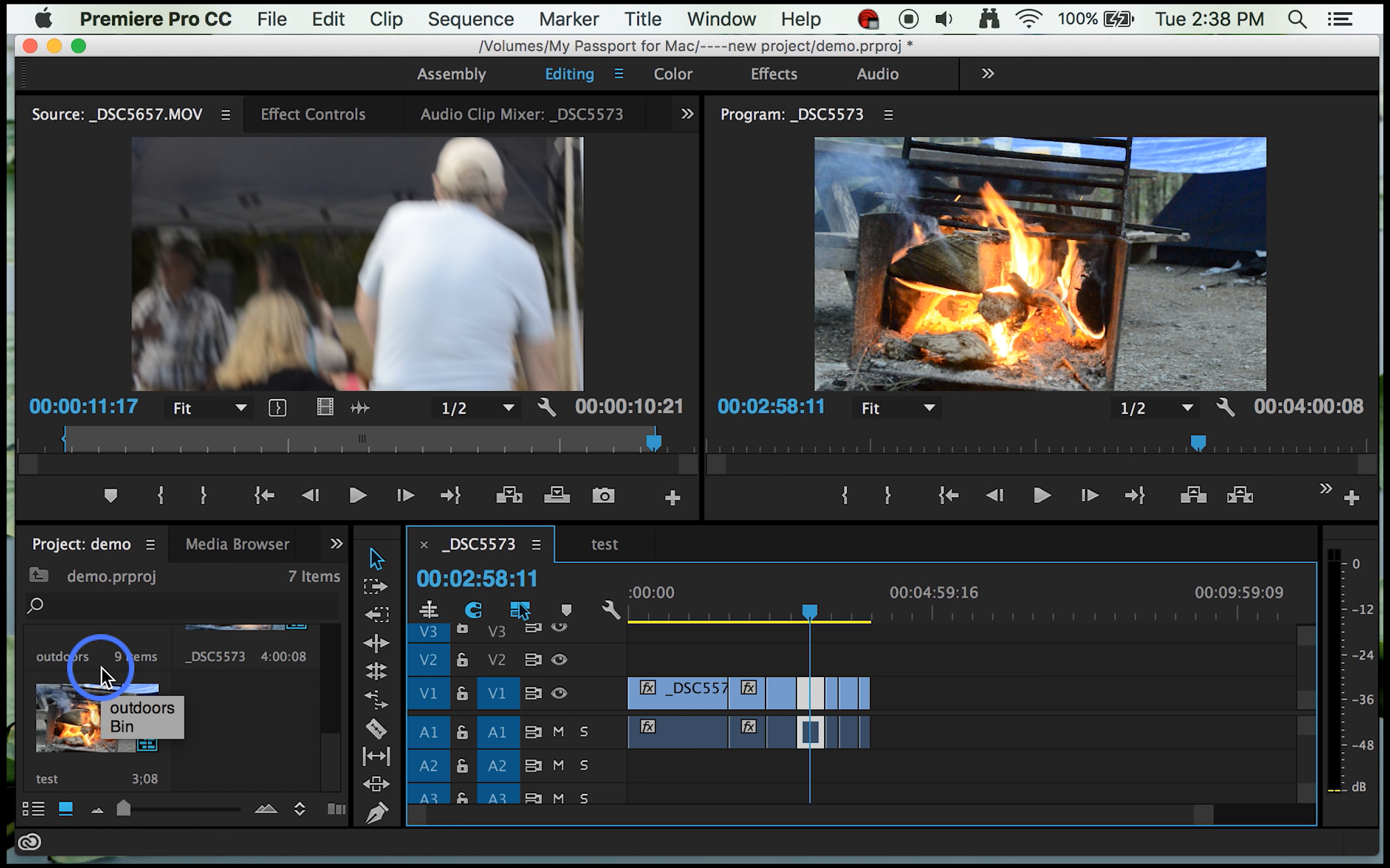
Step: Open the photos copy bin and insert the _DSC4290.JPG still into the _DSC5573 sequence at 00:02:58:11
scroll(100, 666, up, 2)
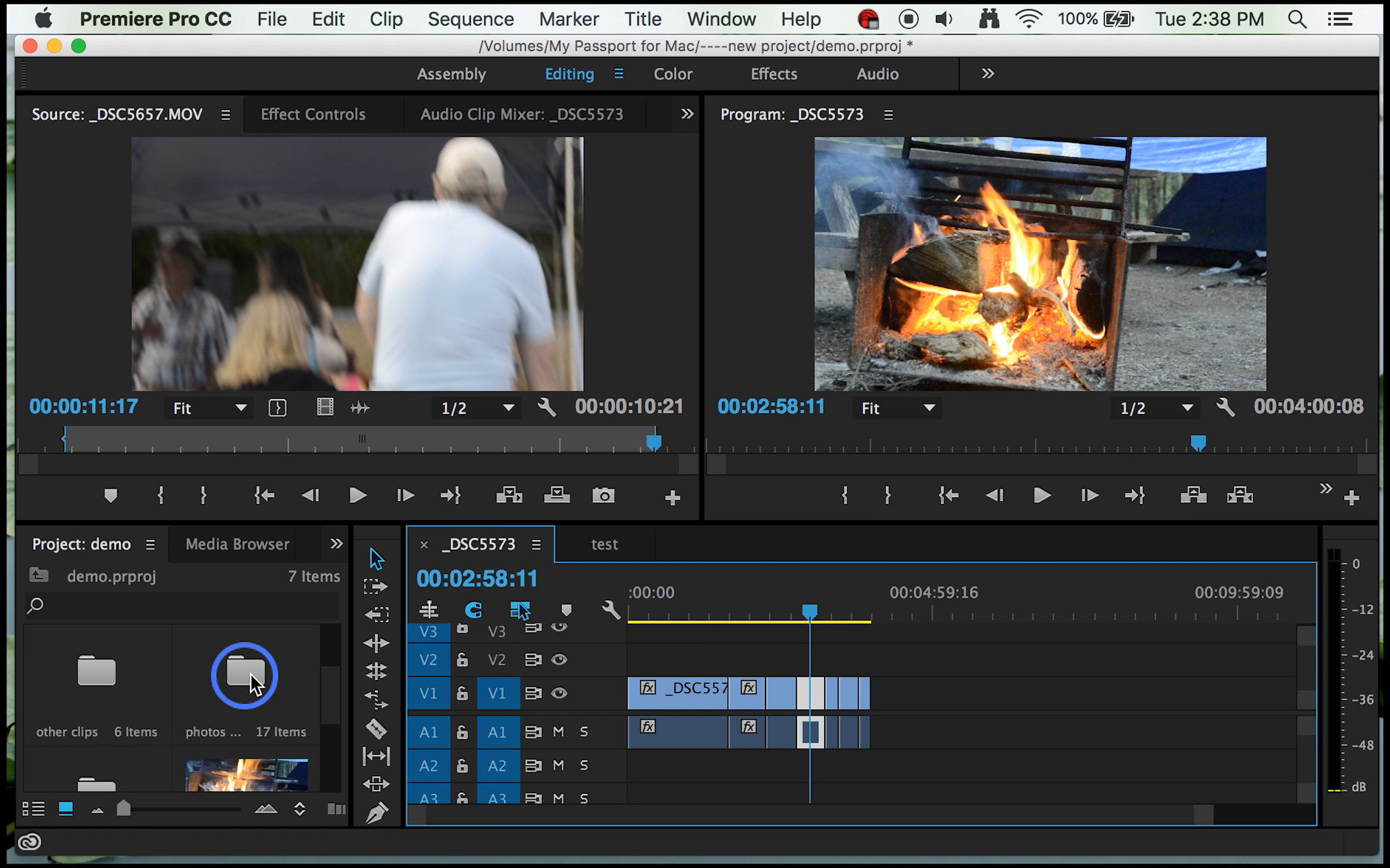
double_click(247, 666)
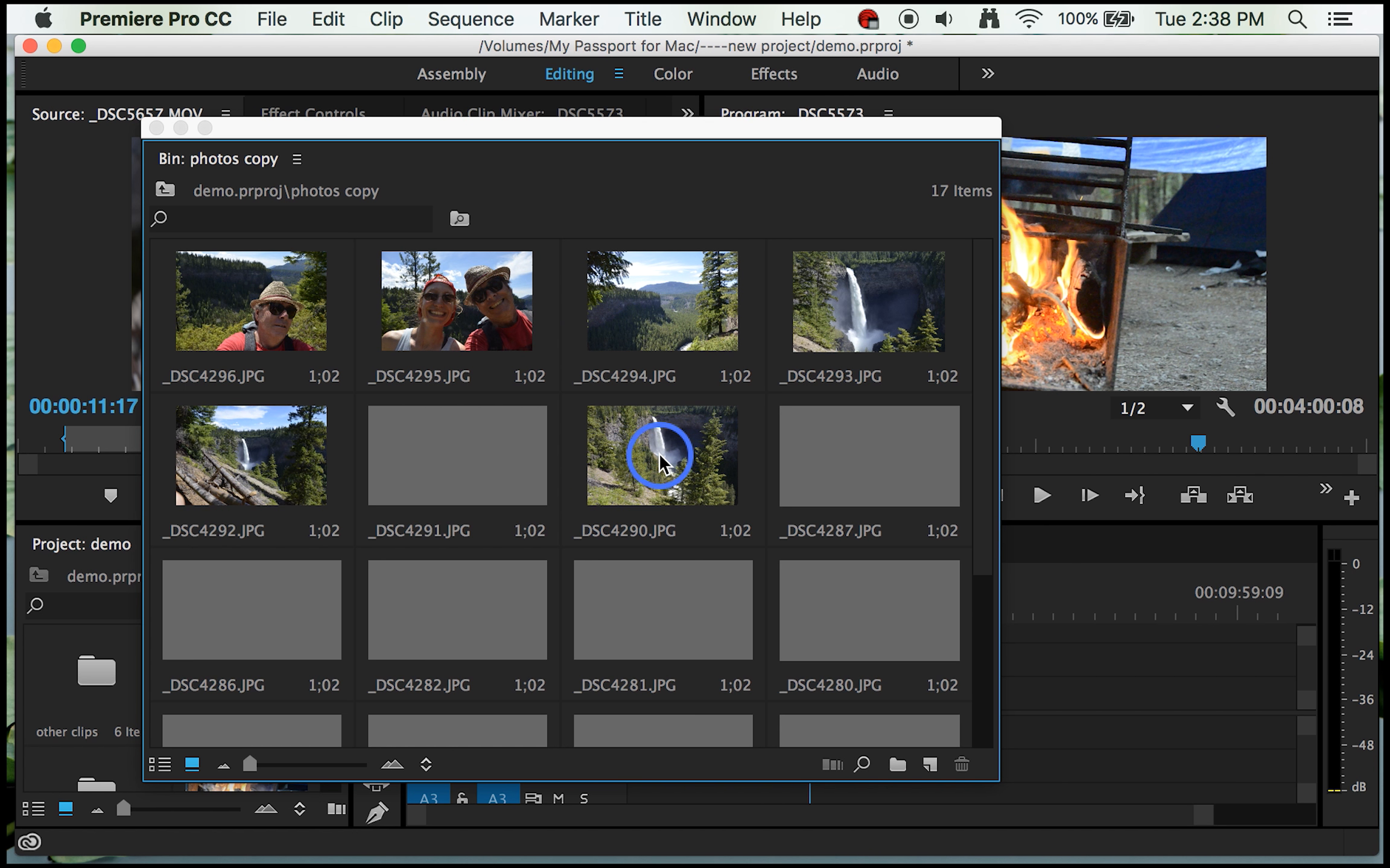
mouse_move(646, 448)
mouse_down()
mouse_move(697, 438)
mouse_move(822, 473)
mouse_move(992, 605)
mouse_move(744, 443)
mouse_move(642, 481)
mouse_move(670, 462)
mouse_up()
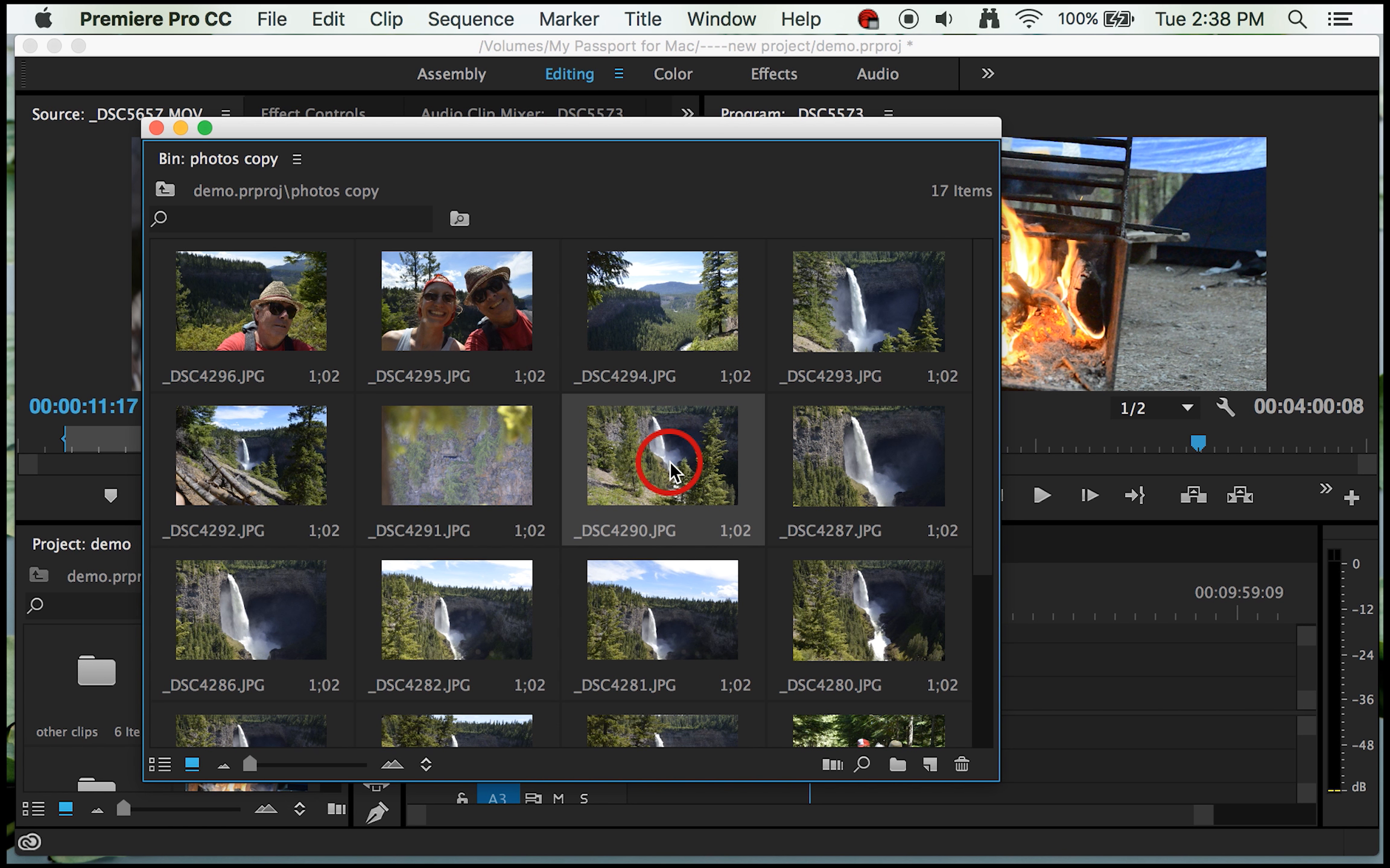
click(669, 464)
key(comma)
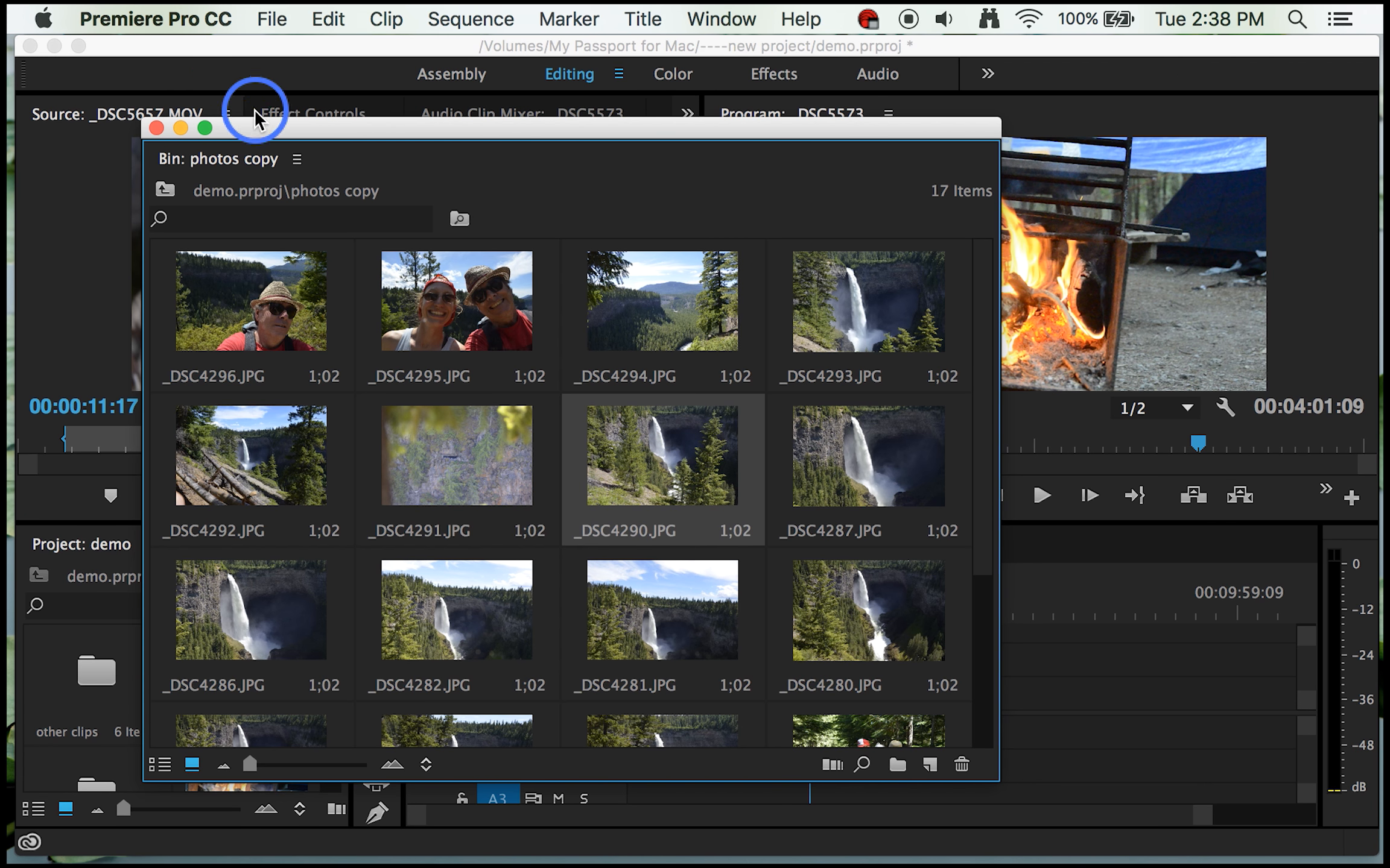
Step: Insert another copy of _DSC4290.JPG in the empty part of the V1 track, past the end of the last video clip
drag(254, 134, 174, 122)
drag(706, 112, 434, 474)
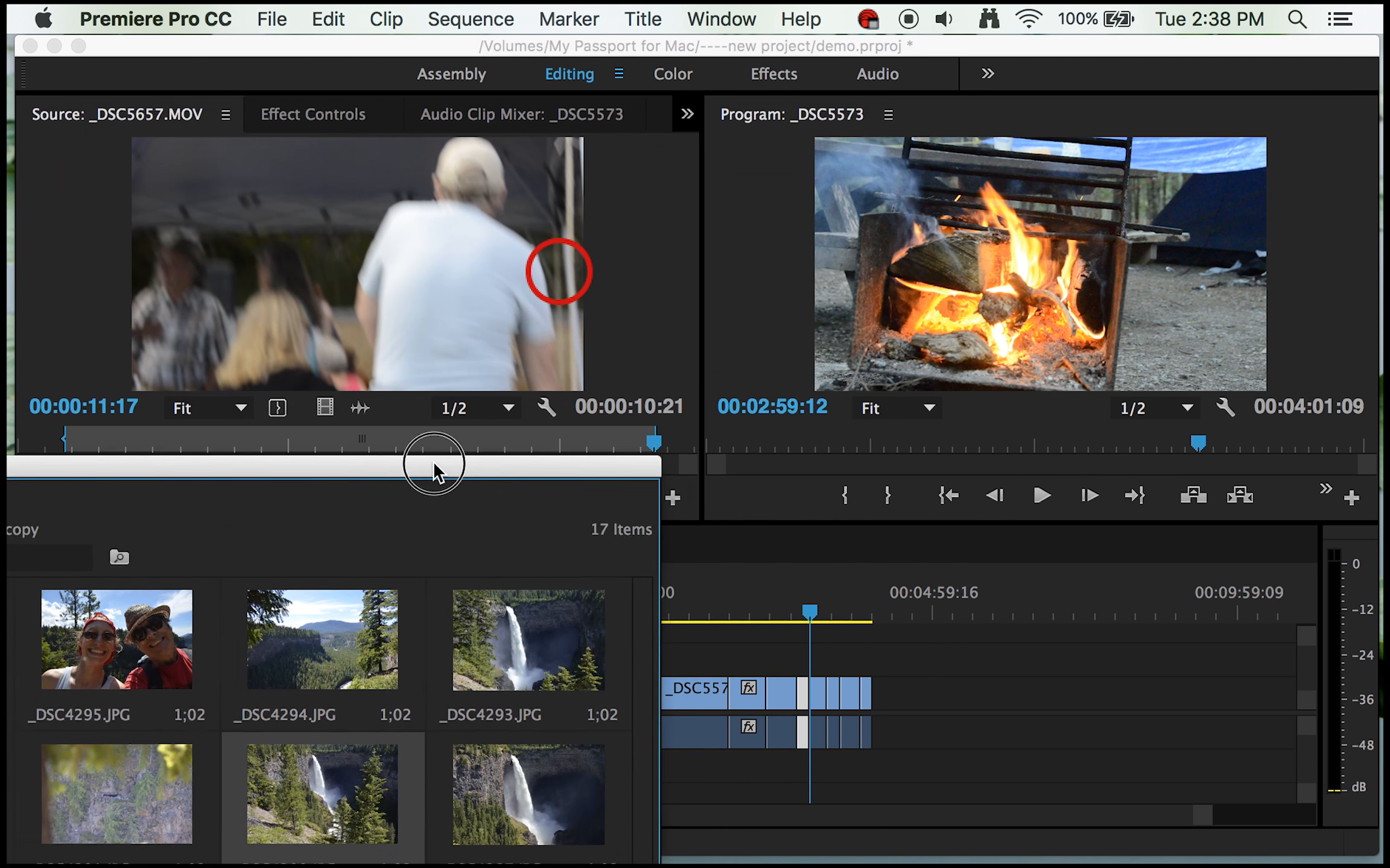
click(819, 603)
drag(819, 603, 573, 529)
drag(480, 502, 759, 160)
key(space)
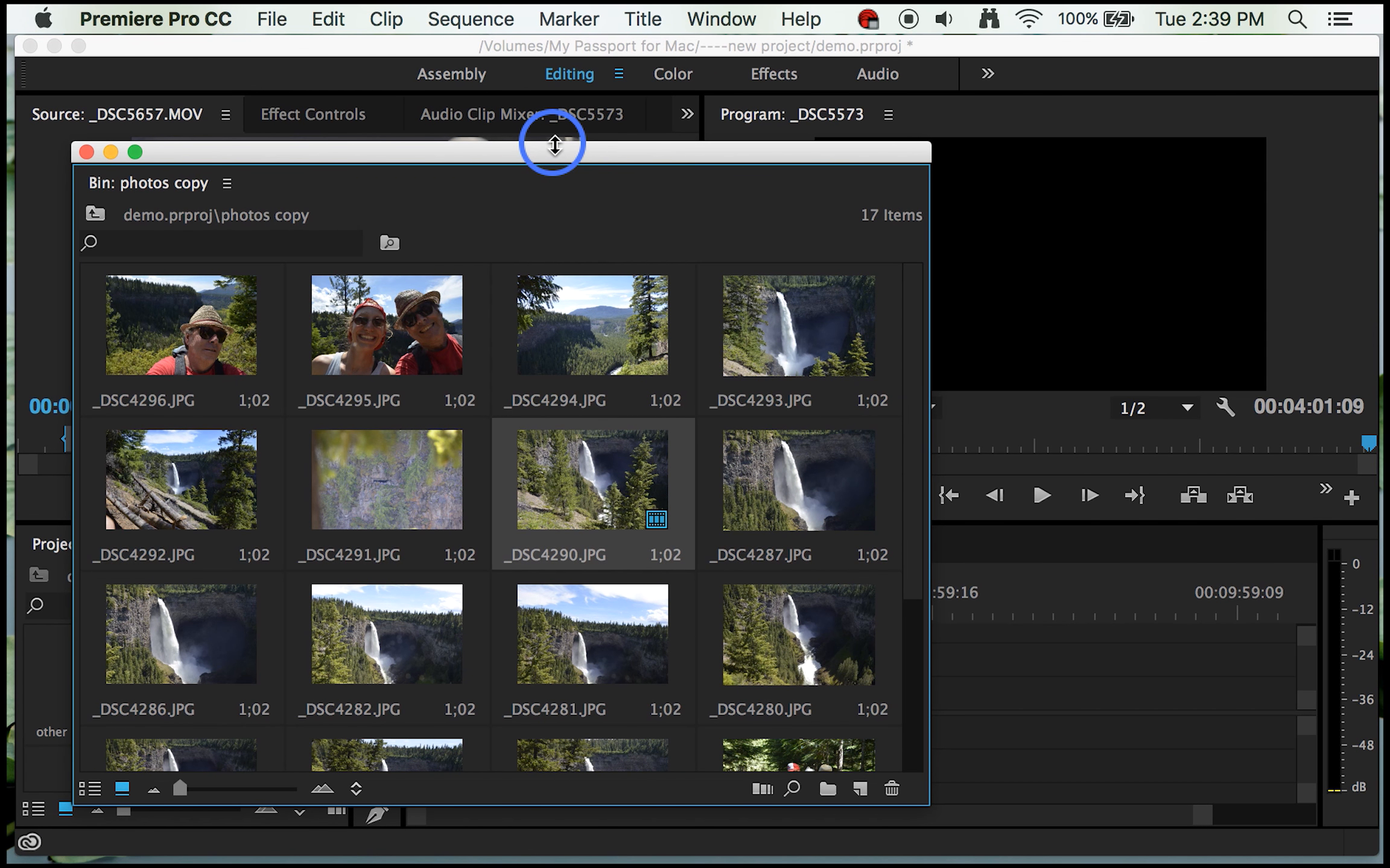
drag(553, 148, 393, 114)
click(454, 442)
key(comma)
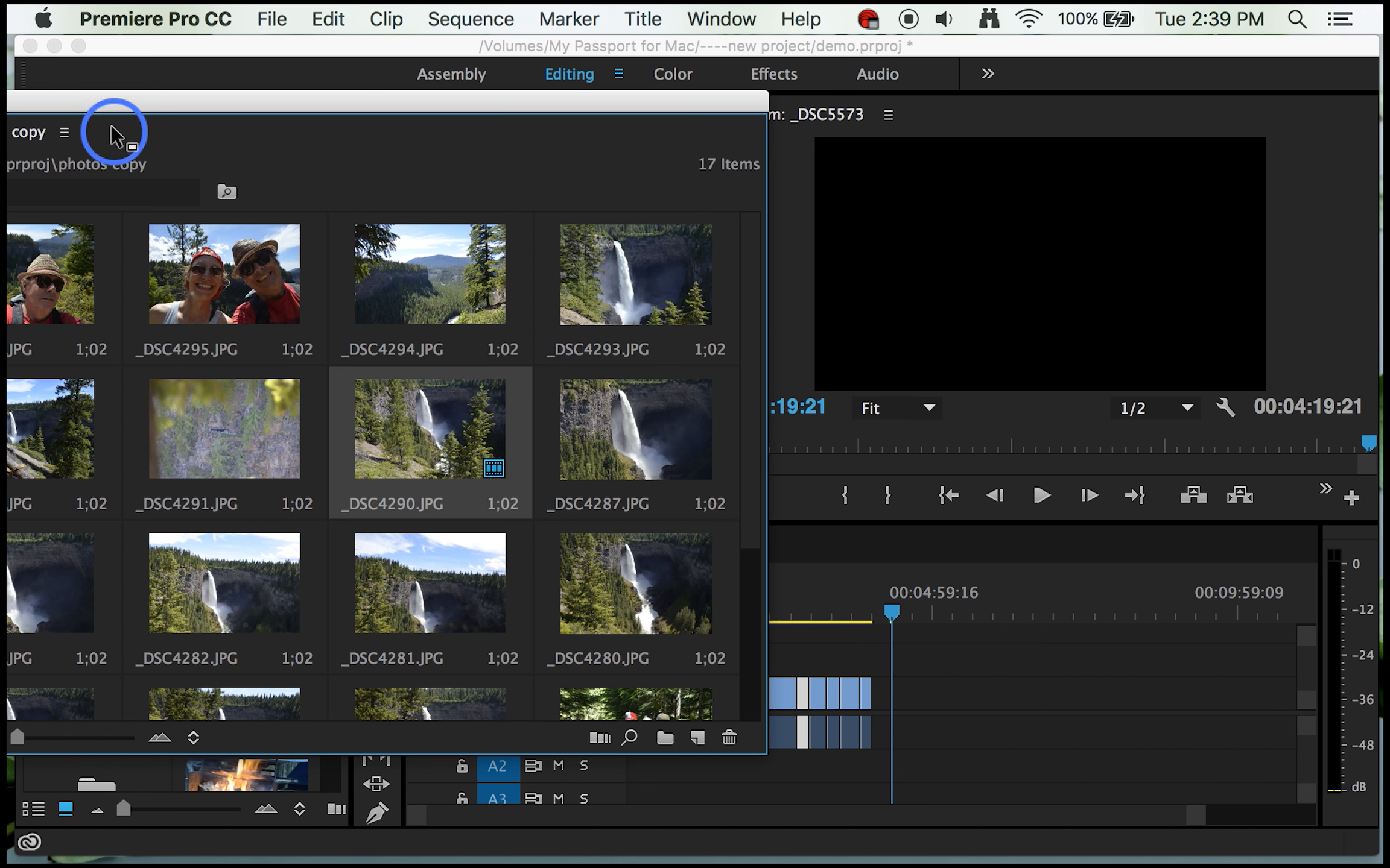
Step: Place _DSC4294.JPG on the V1 track well after the last _DSC4290.JPG still and close the photos copy bin
drag(101, 109, 253, 75)
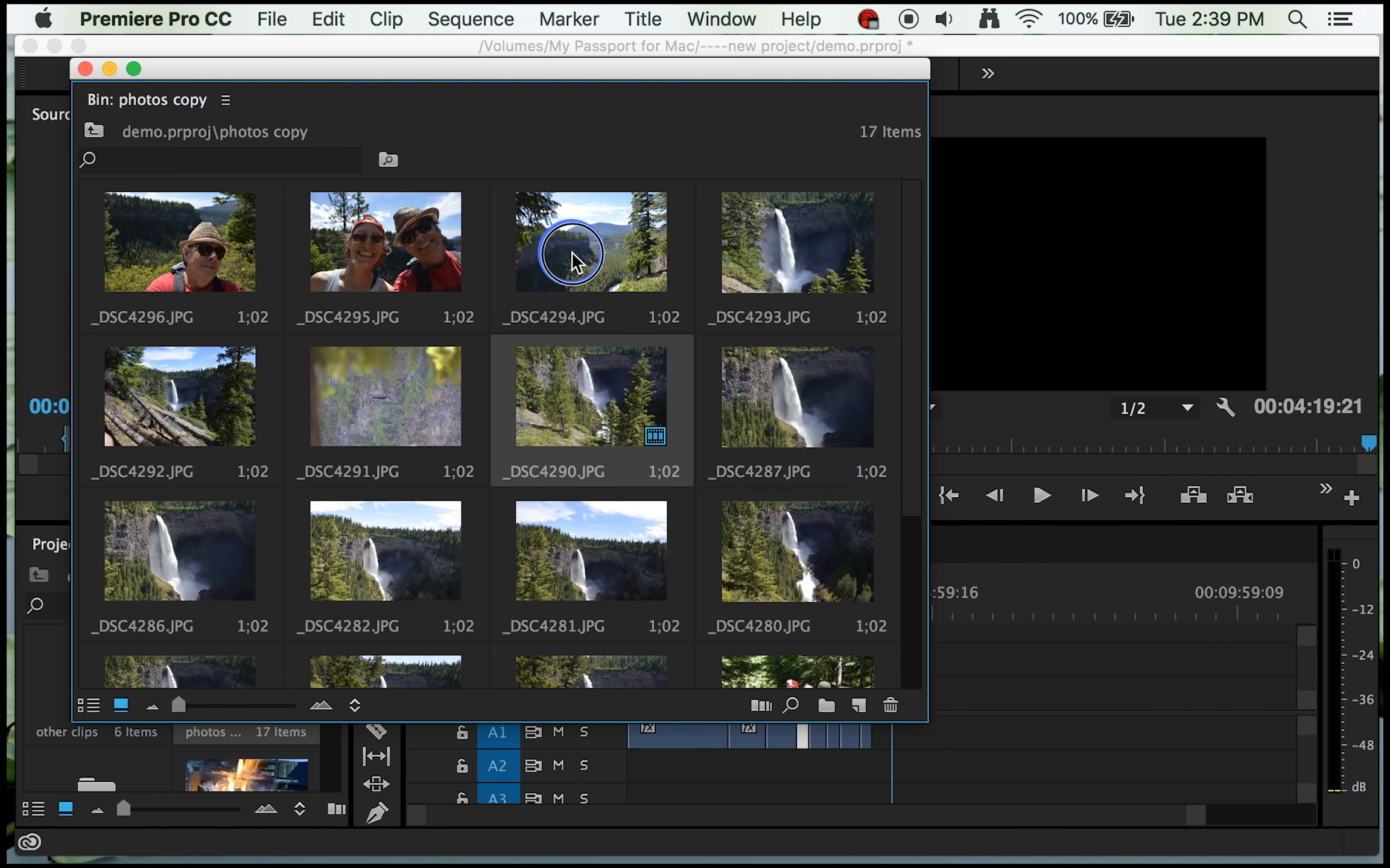
drag(572, 260, 962, 706)
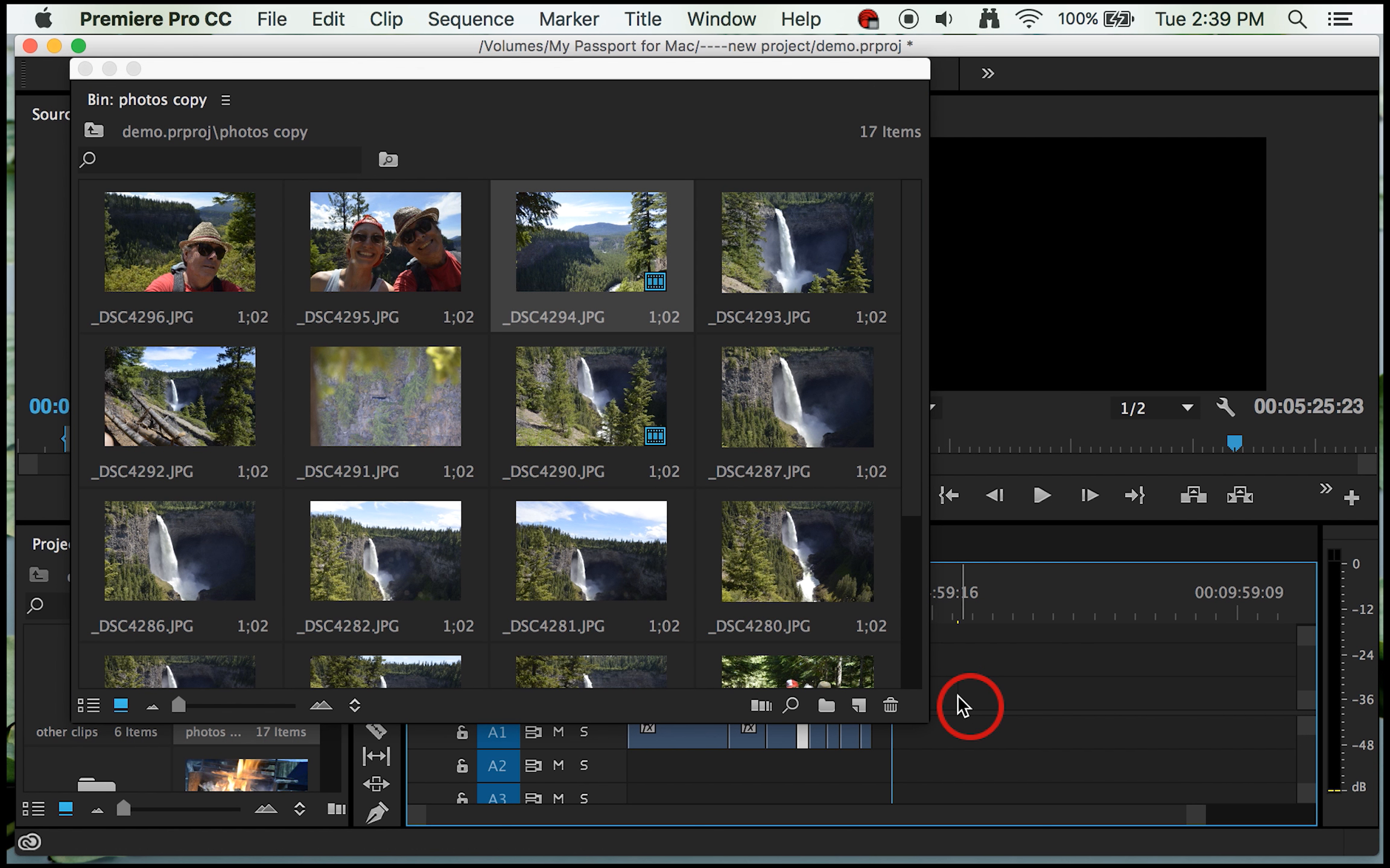
click(85, 69)
Step: Shift the _DSC4294.JPG still earlier so it starts at 00:04:24:21, shortly after the last _DSC4290.JPG still
mouse_move(889, 610)
mouse_down()
mouse_move(904, 611)
mouse_move(824, 622)
mouse_move(883, 617)
mouse_up()
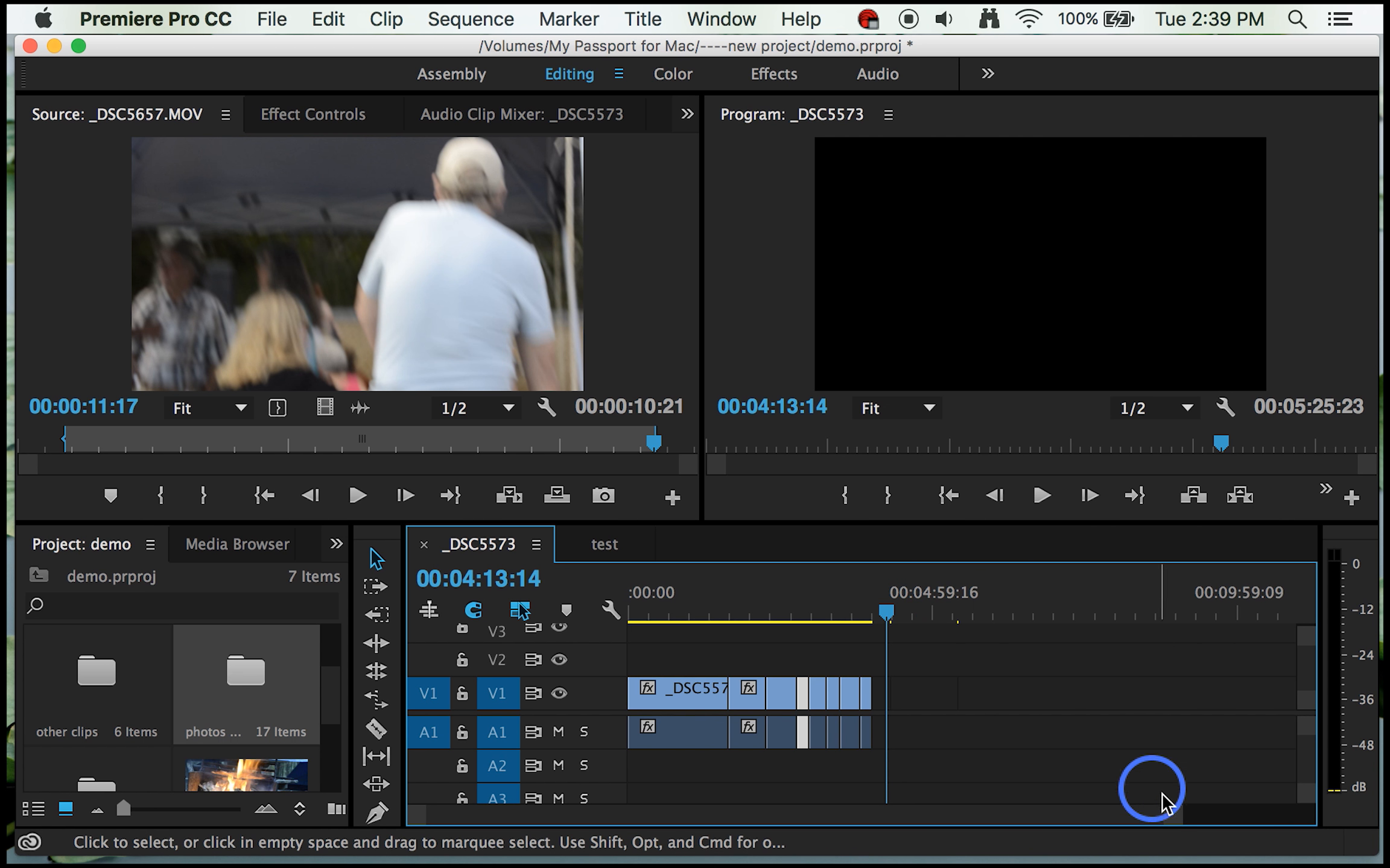
drag(1173, 820, 1000, 805)
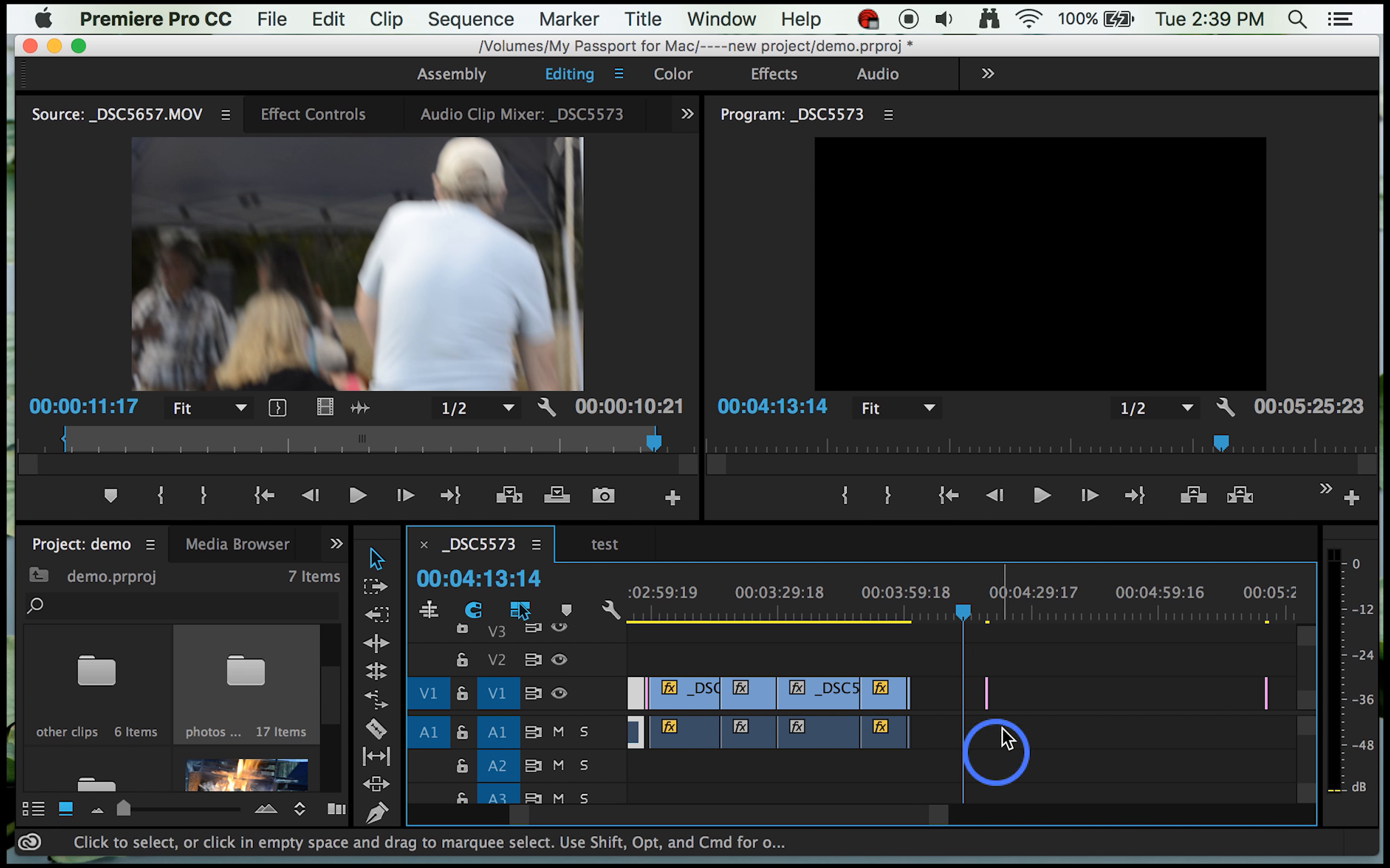
drag(1266, 692, 1011, 685)
drag(939, 814, 832, 818)
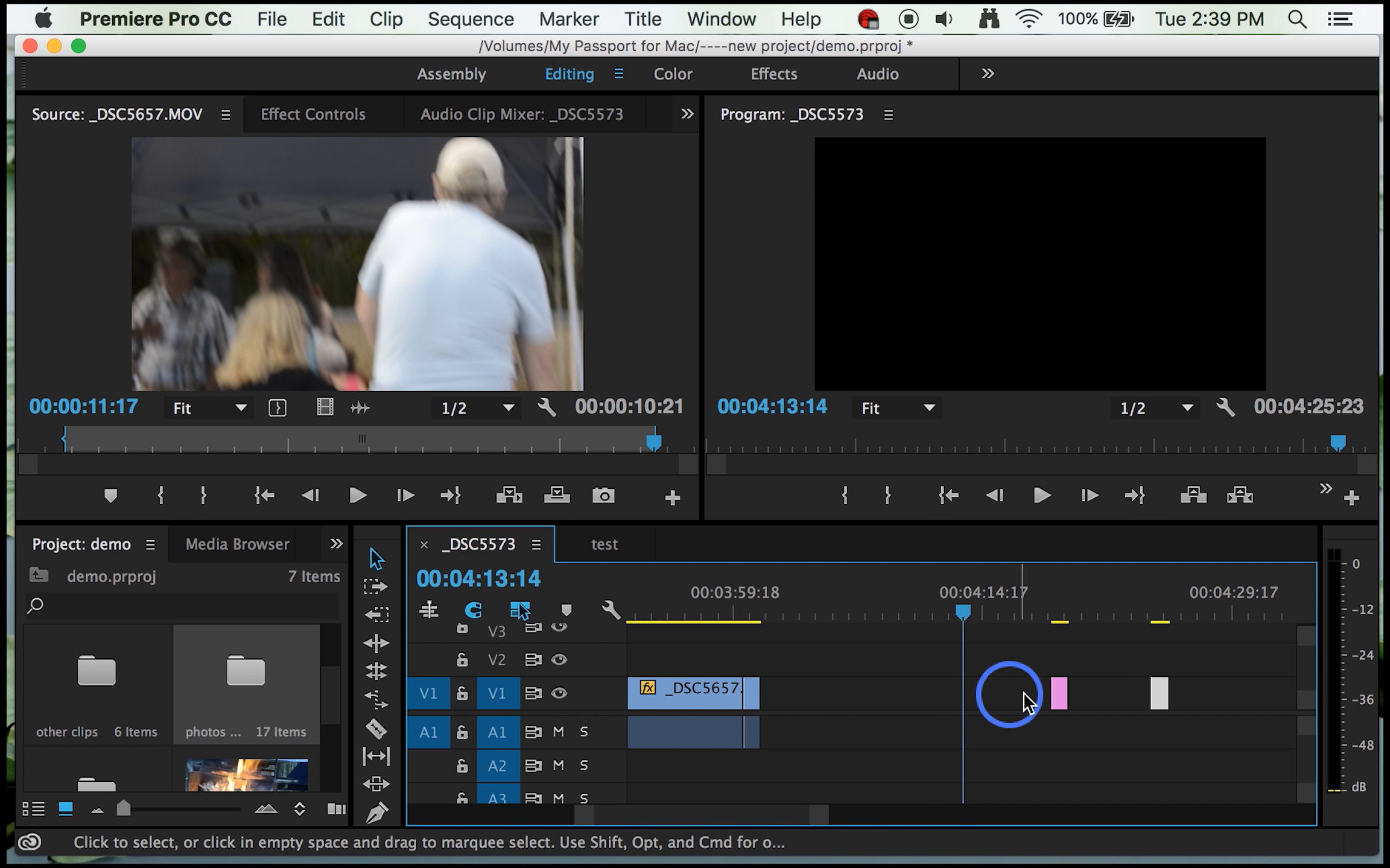
Step: Lengthen the last _DSC4290.JPG still to about 11 seconds by extending its start earlier on the V1 track
click(1056, 691)
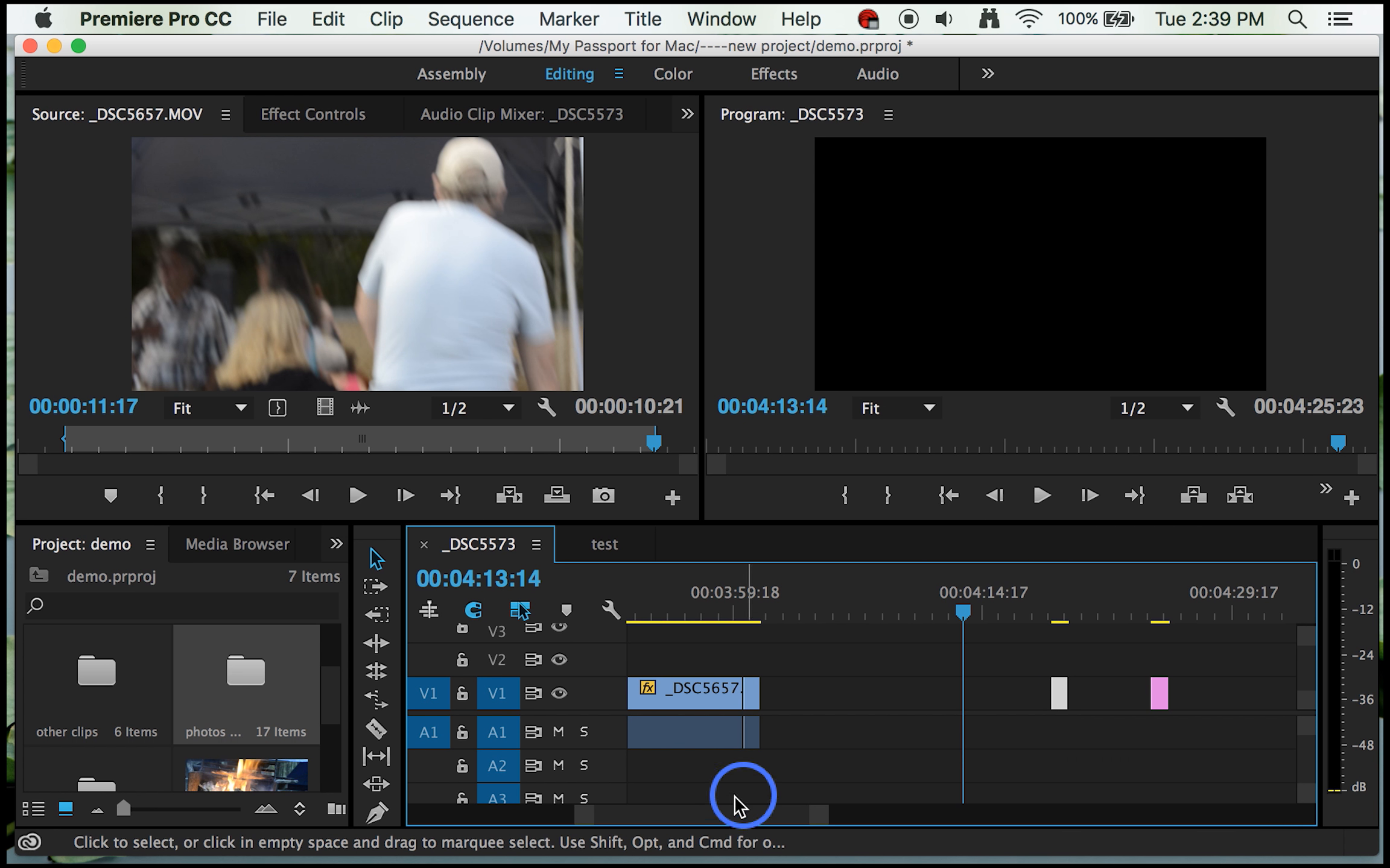
drag(817, 823, 768, 822)
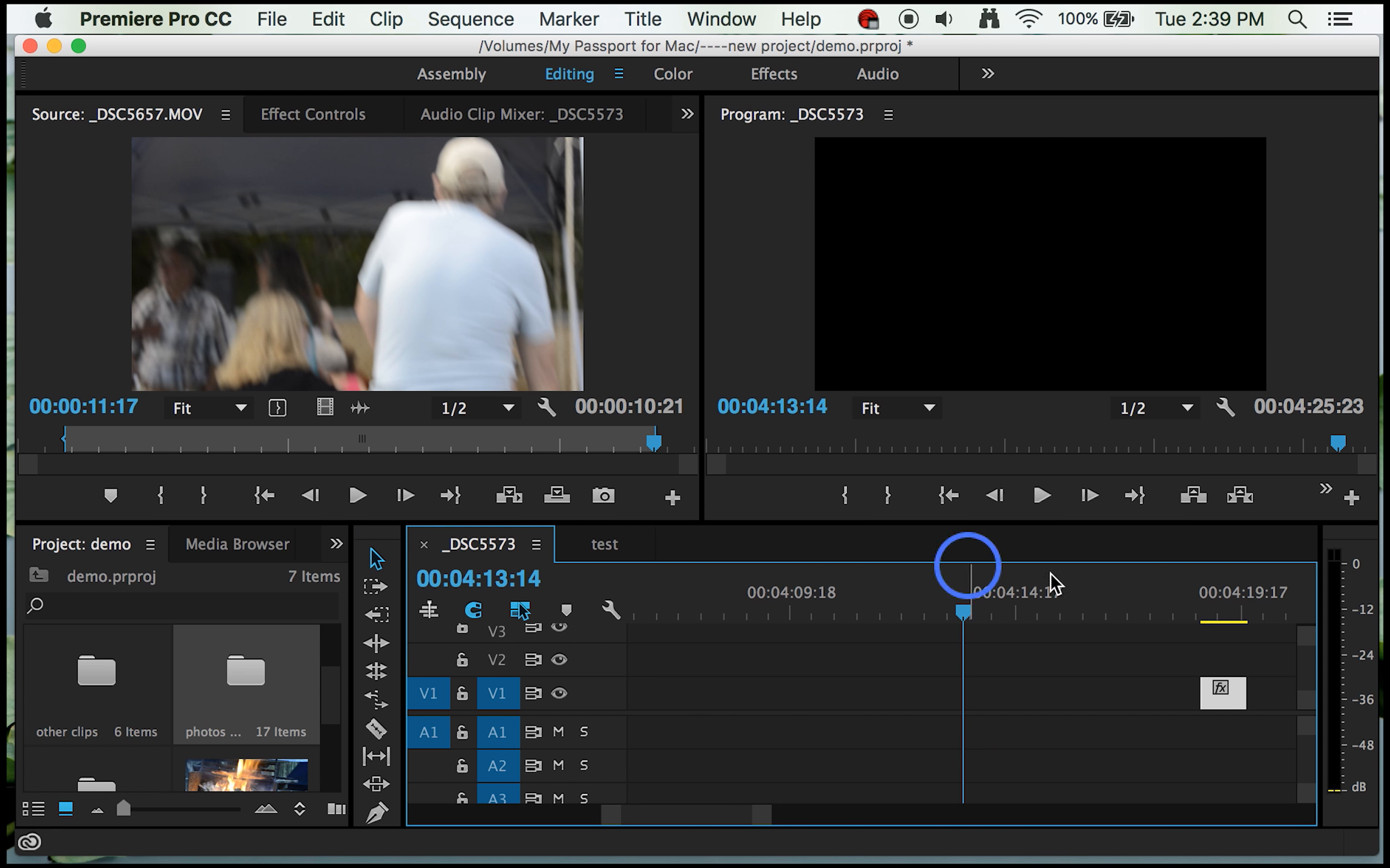
drag(1203, 700, 747, 697)
drag(761, 813, 813, 808)
Step: Set the duration of the _DSC4294.JPG still to 00:00:09:02 in Clip Speed / Duration
click(1123, 700)
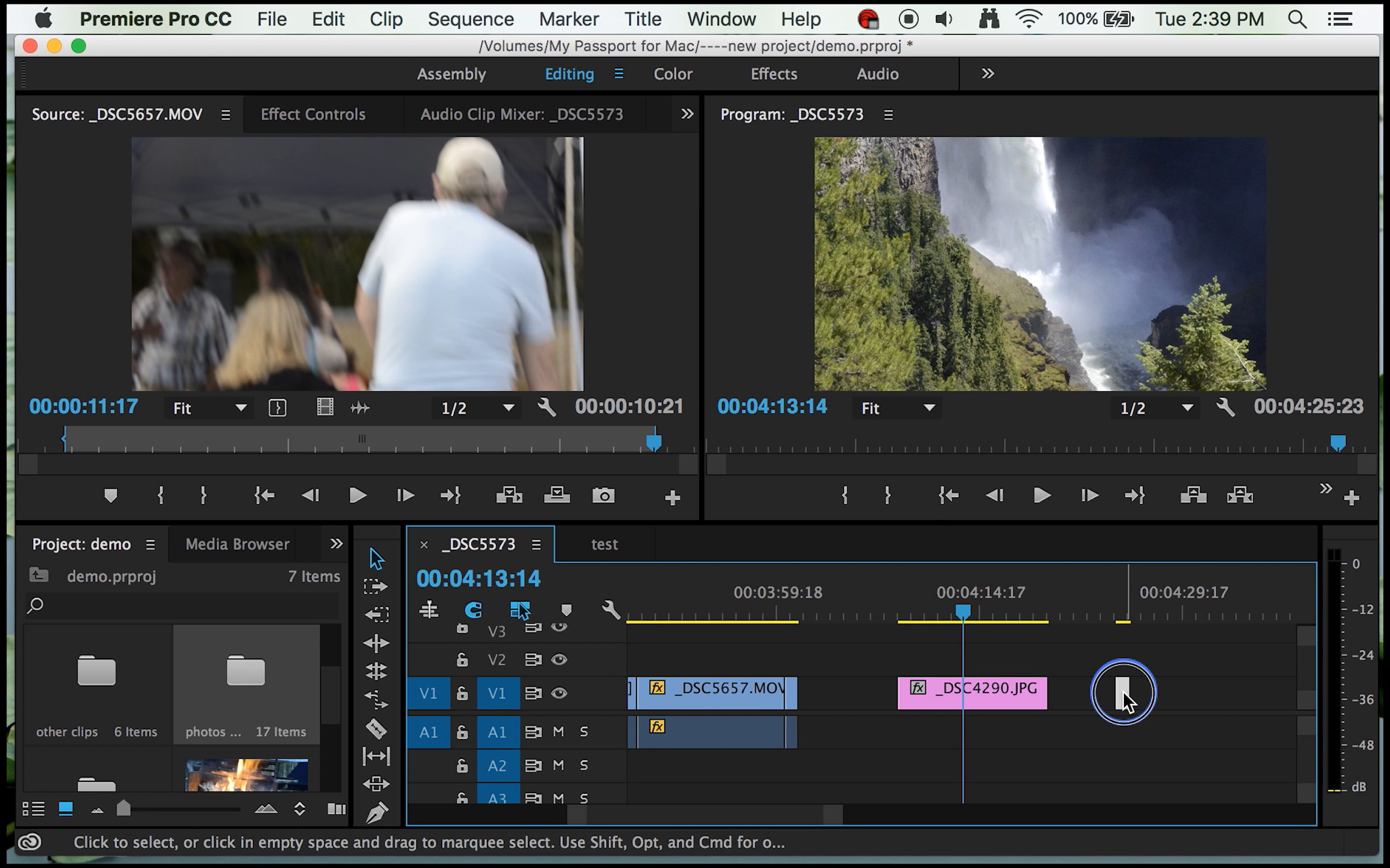
double_click(1123, 700)
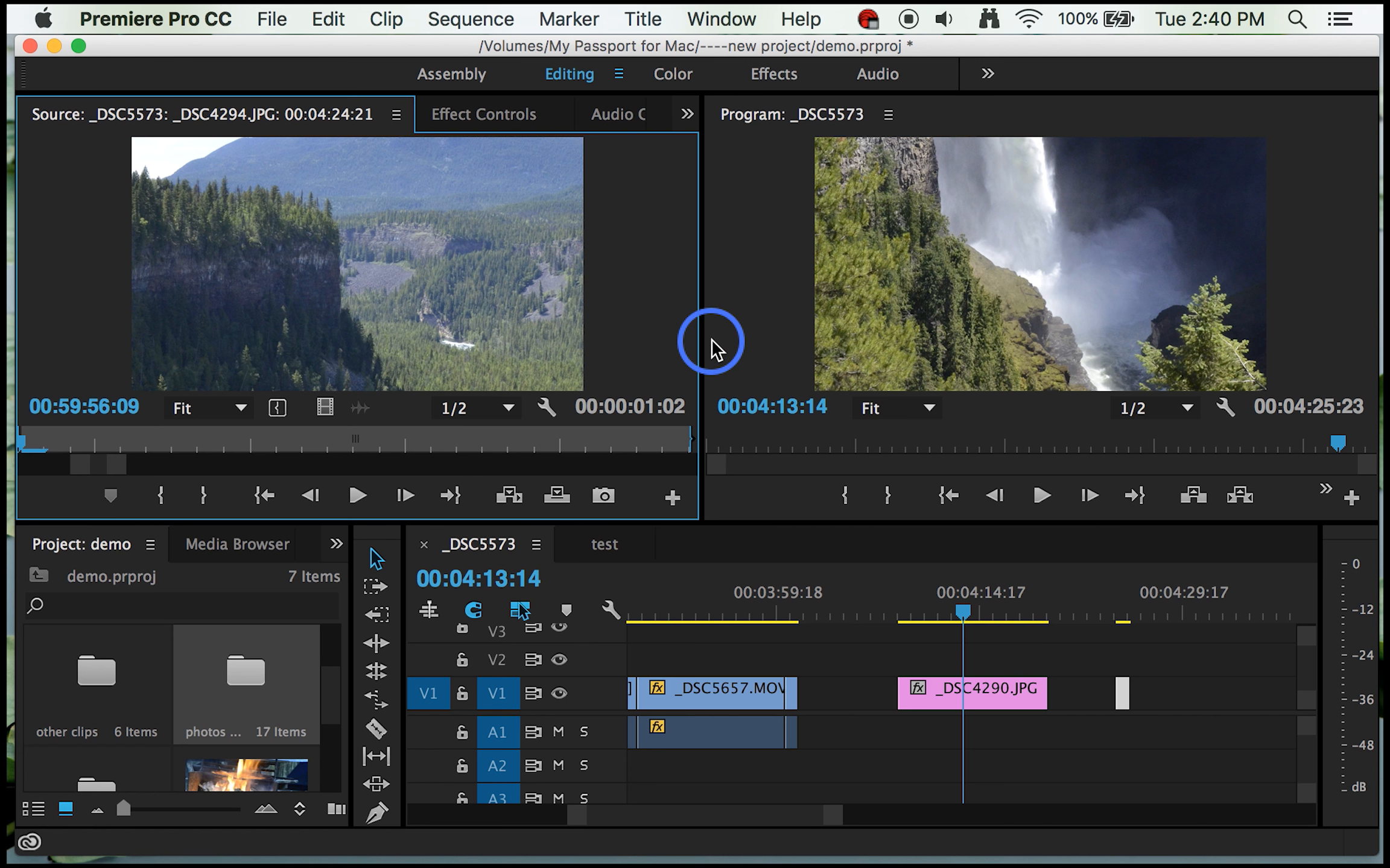
click(1117, 696)
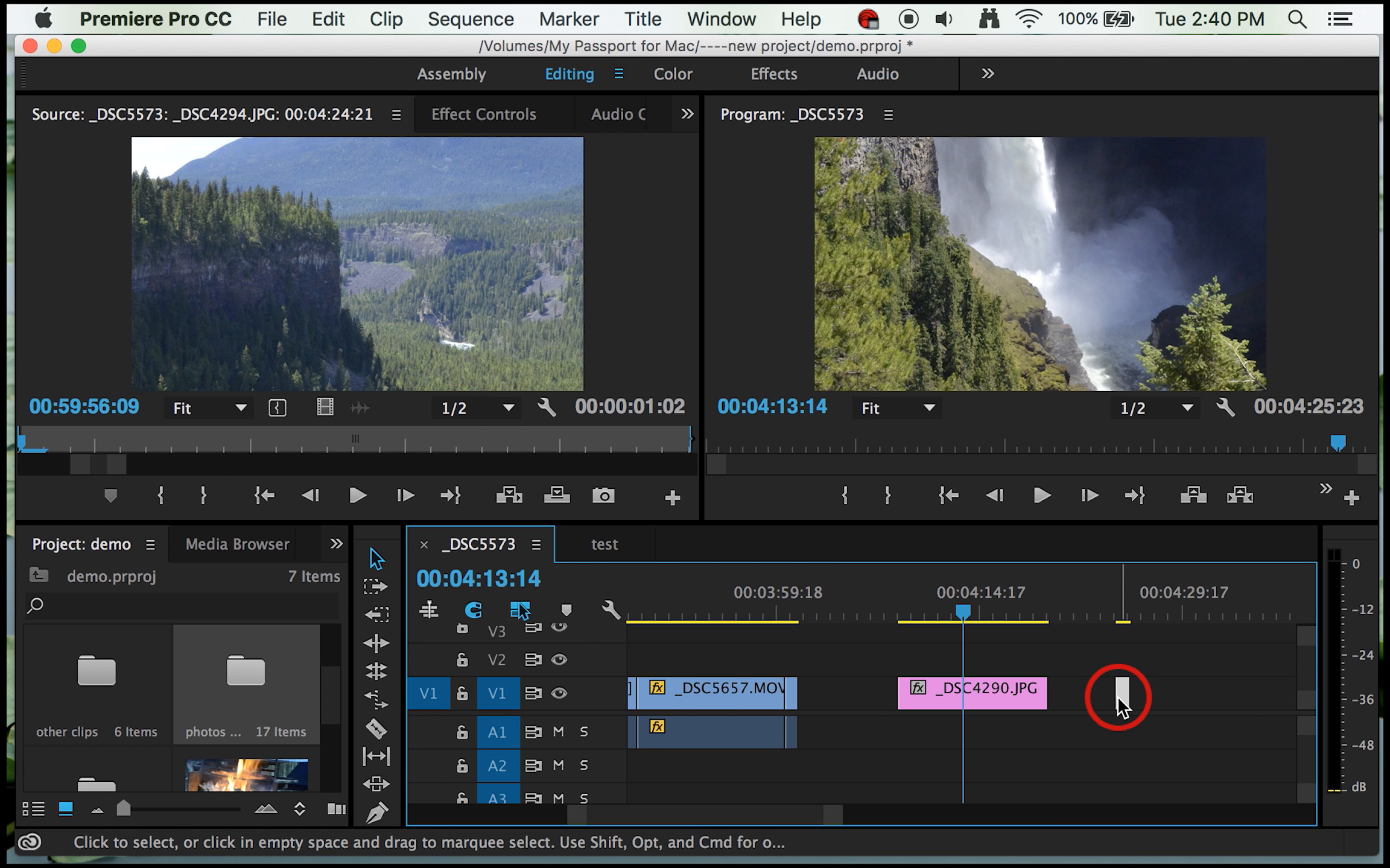
key(super+r)
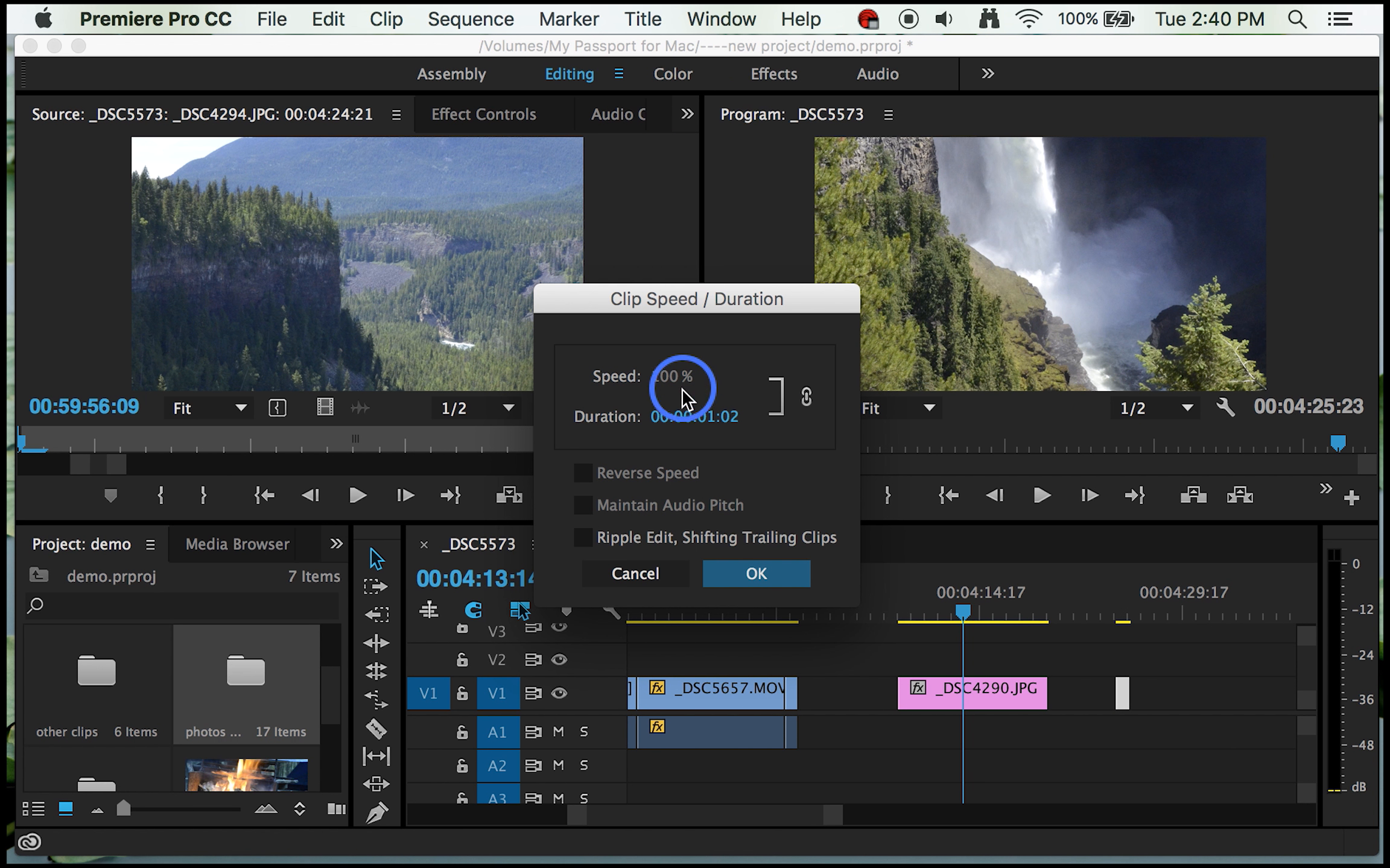
click(707, 417)
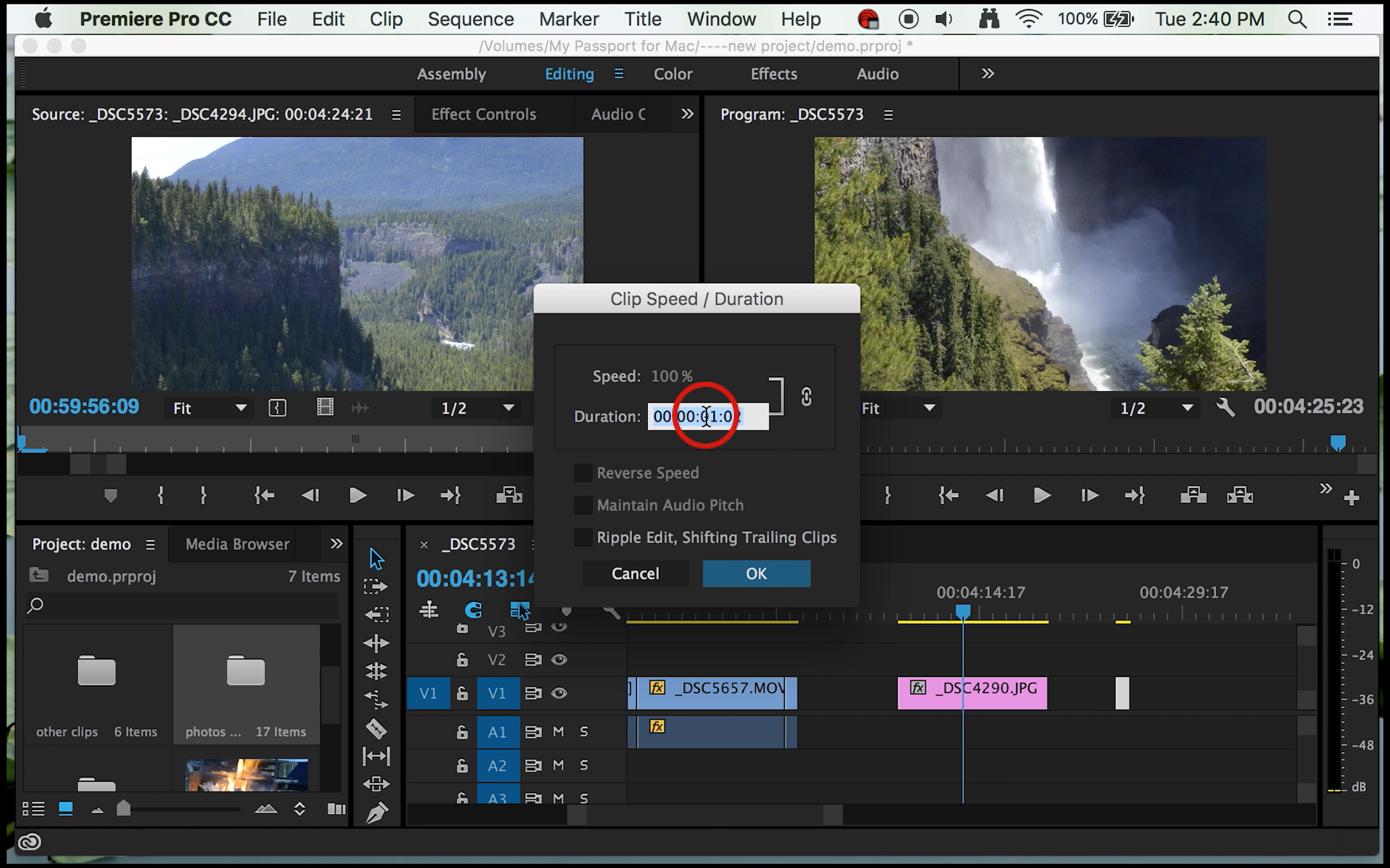
click(717, 416)
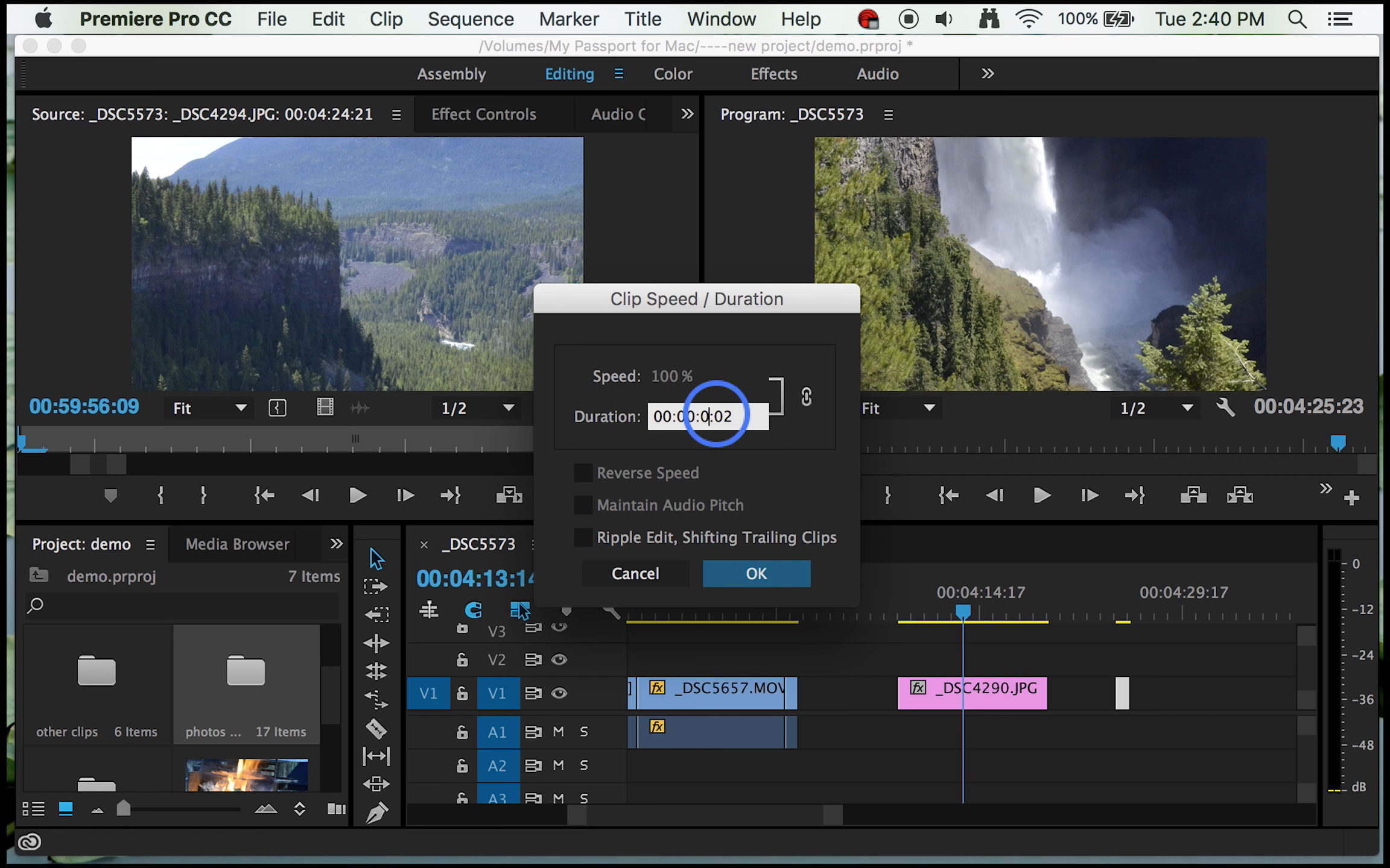
click(744, 570)
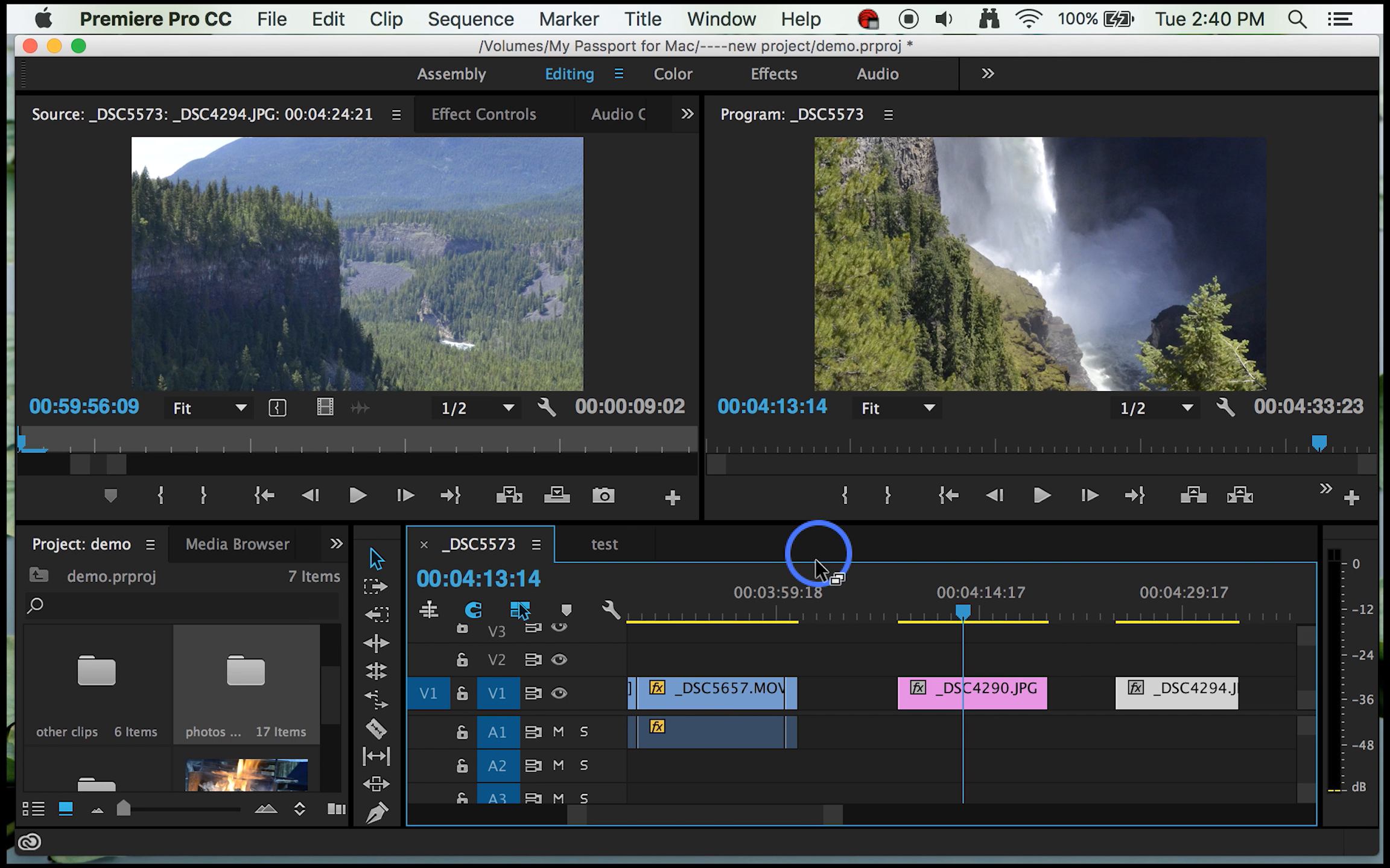
Step: Park the playhead at 00:04:13:06 and reduce the Scale of the _DSC4290.JPG still there to 33.6
click(750, 611)
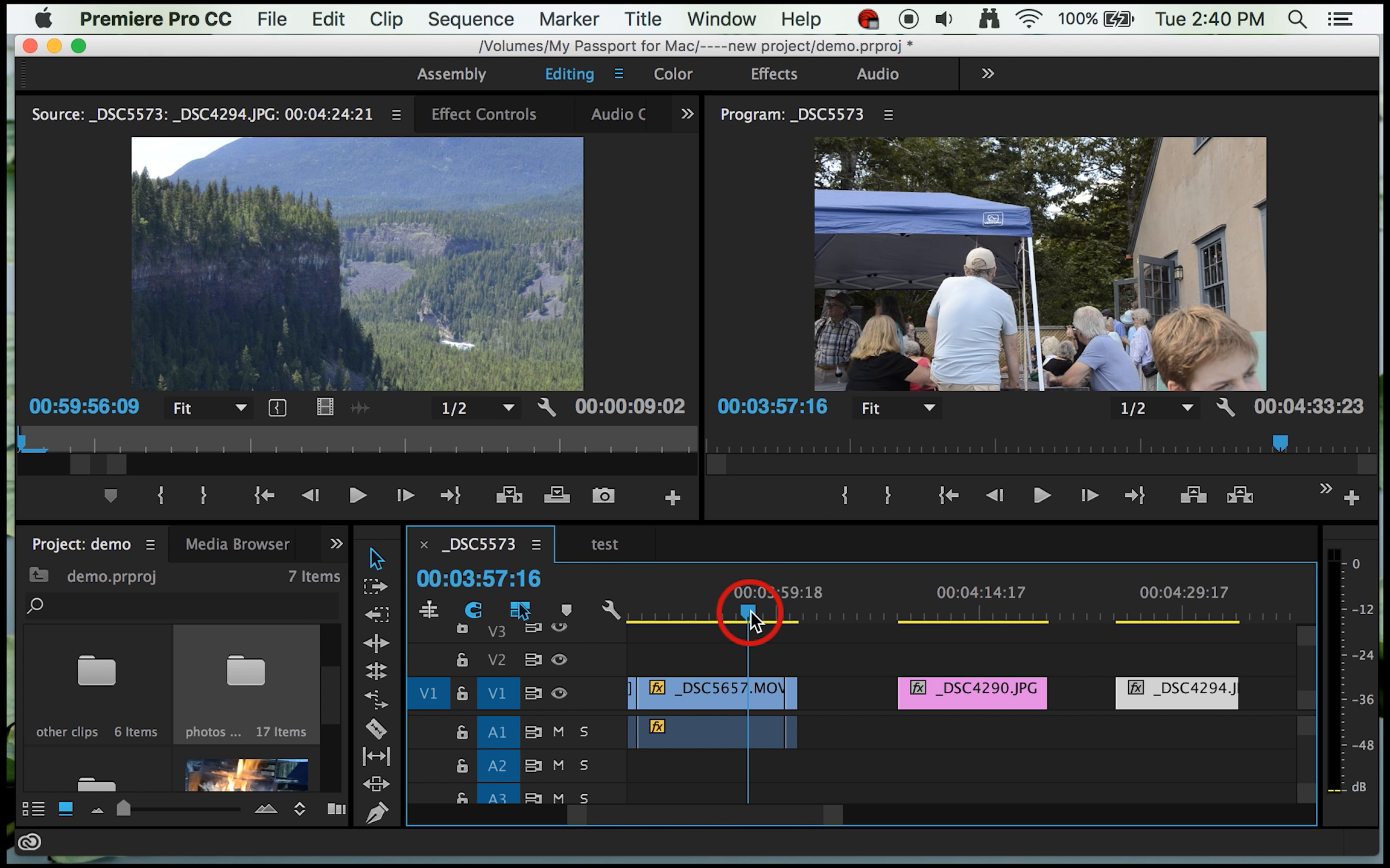
click(959, 613)
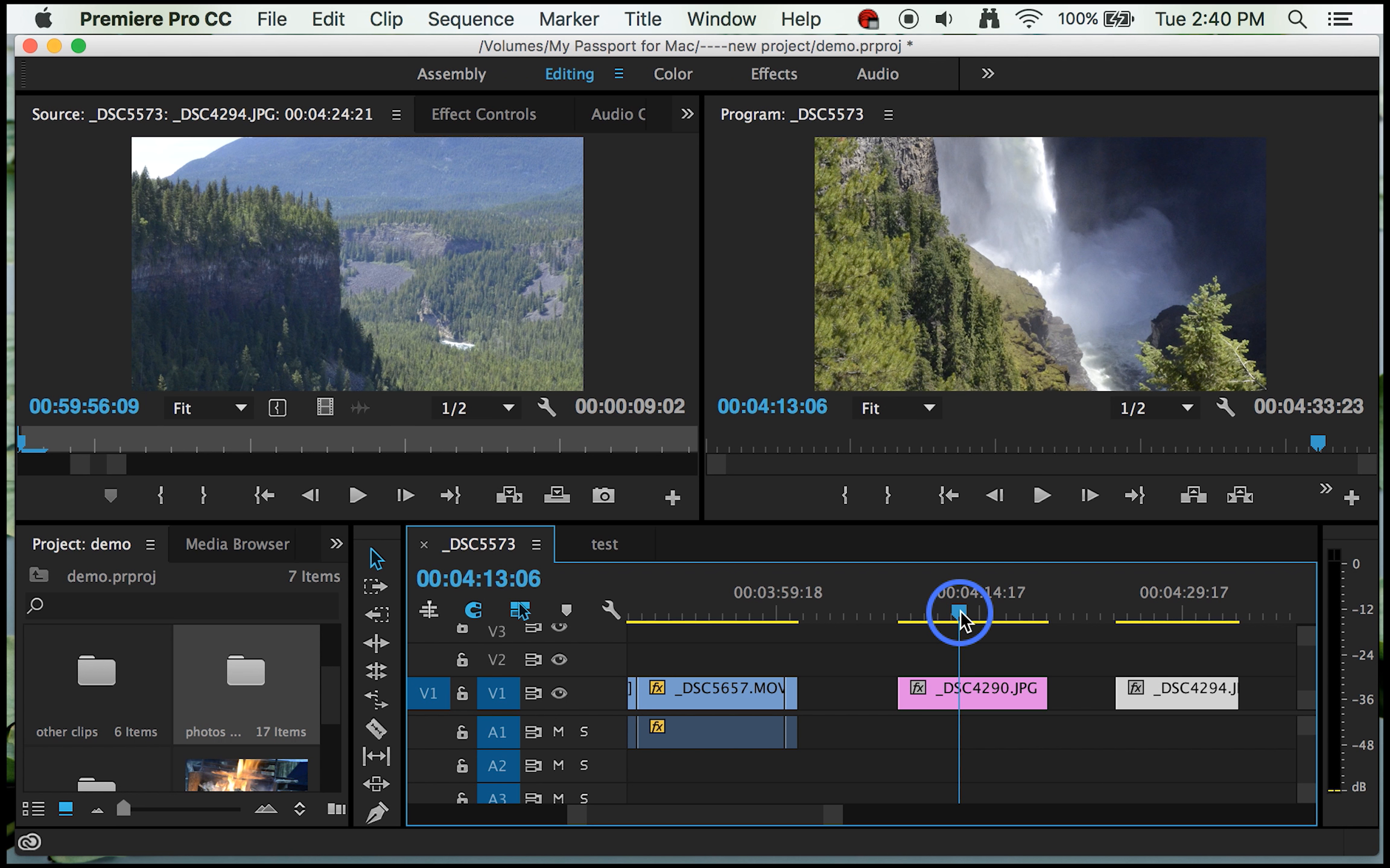
click(984, 692)
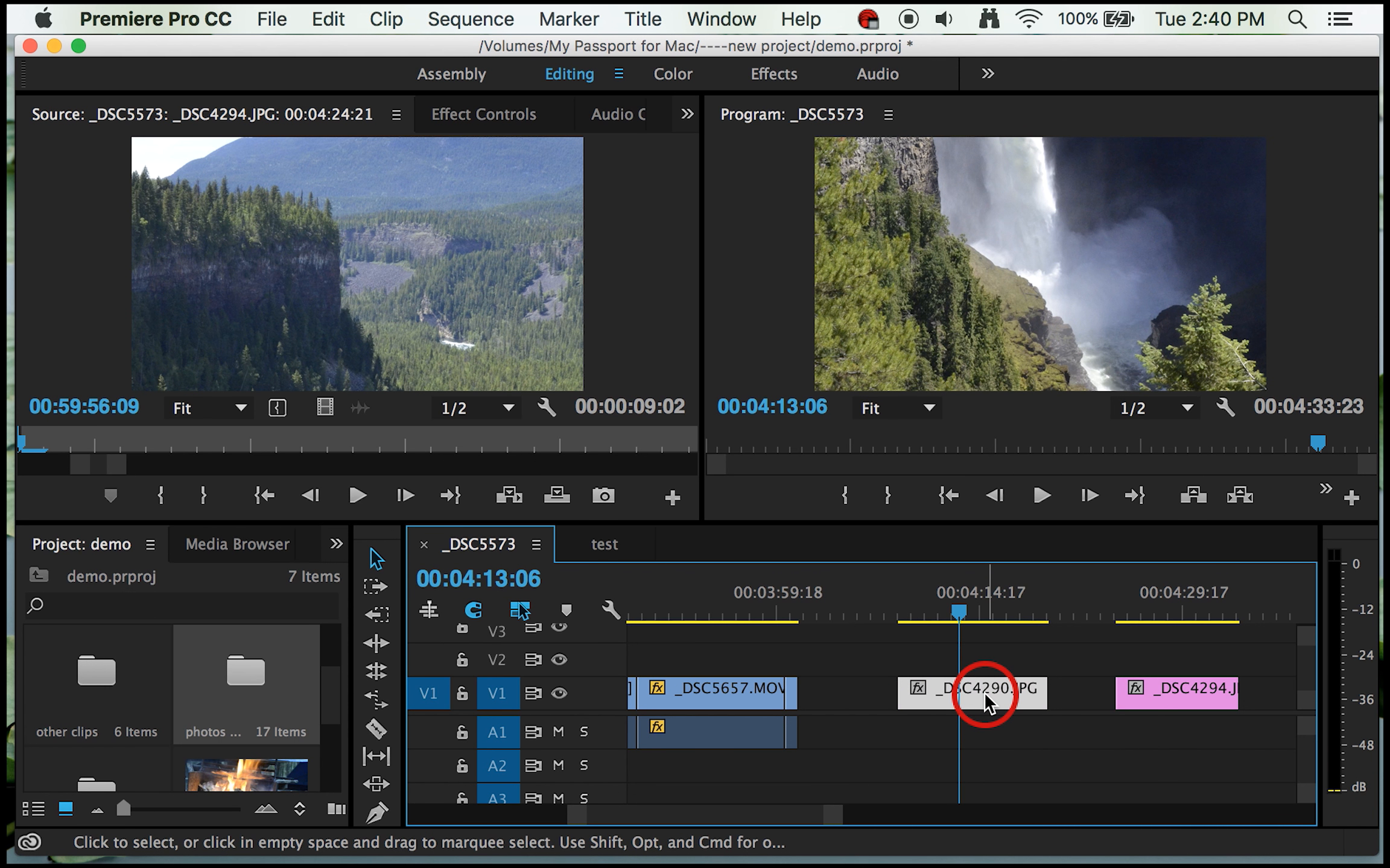
click(435, 140)
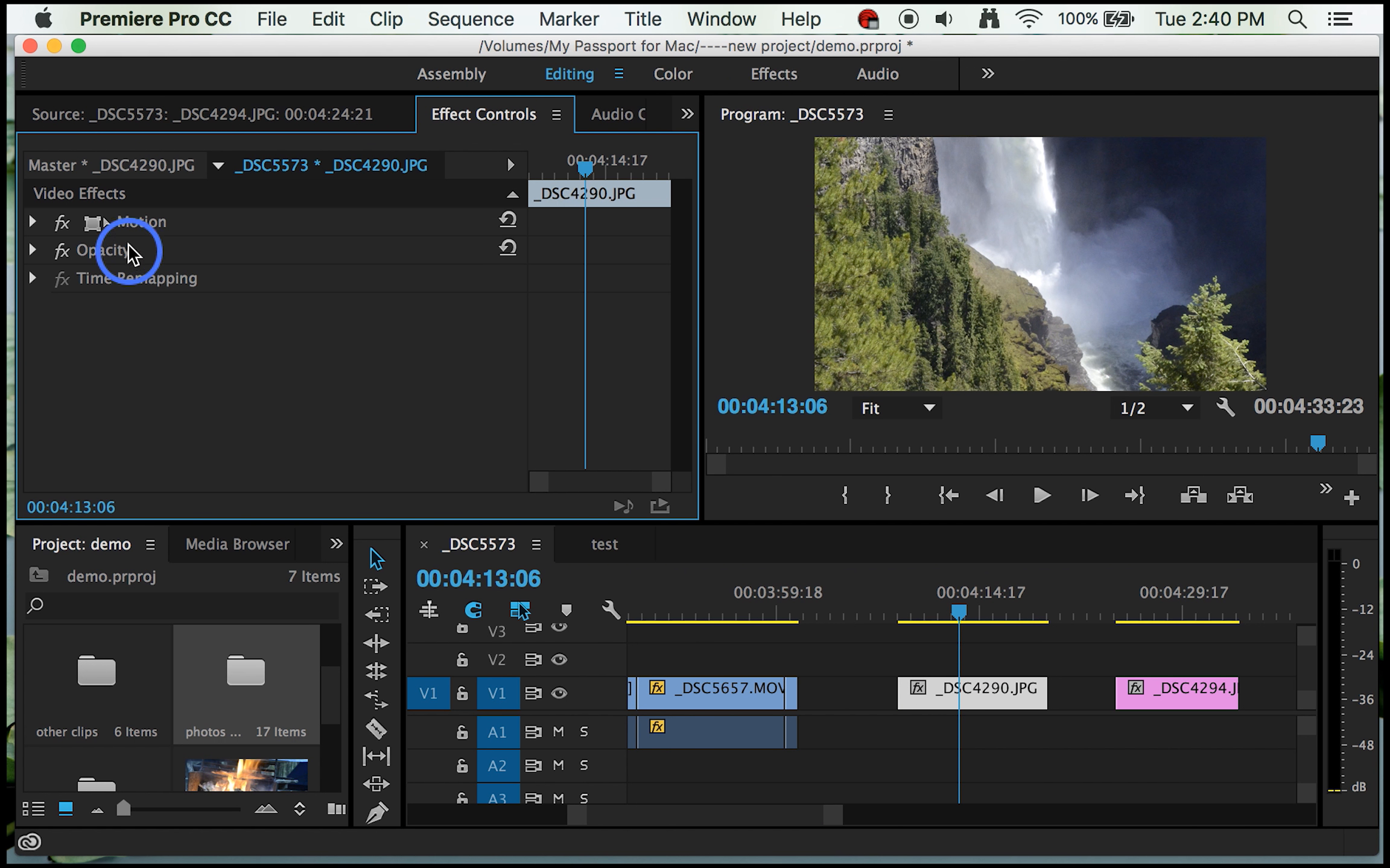
click(33, 222)
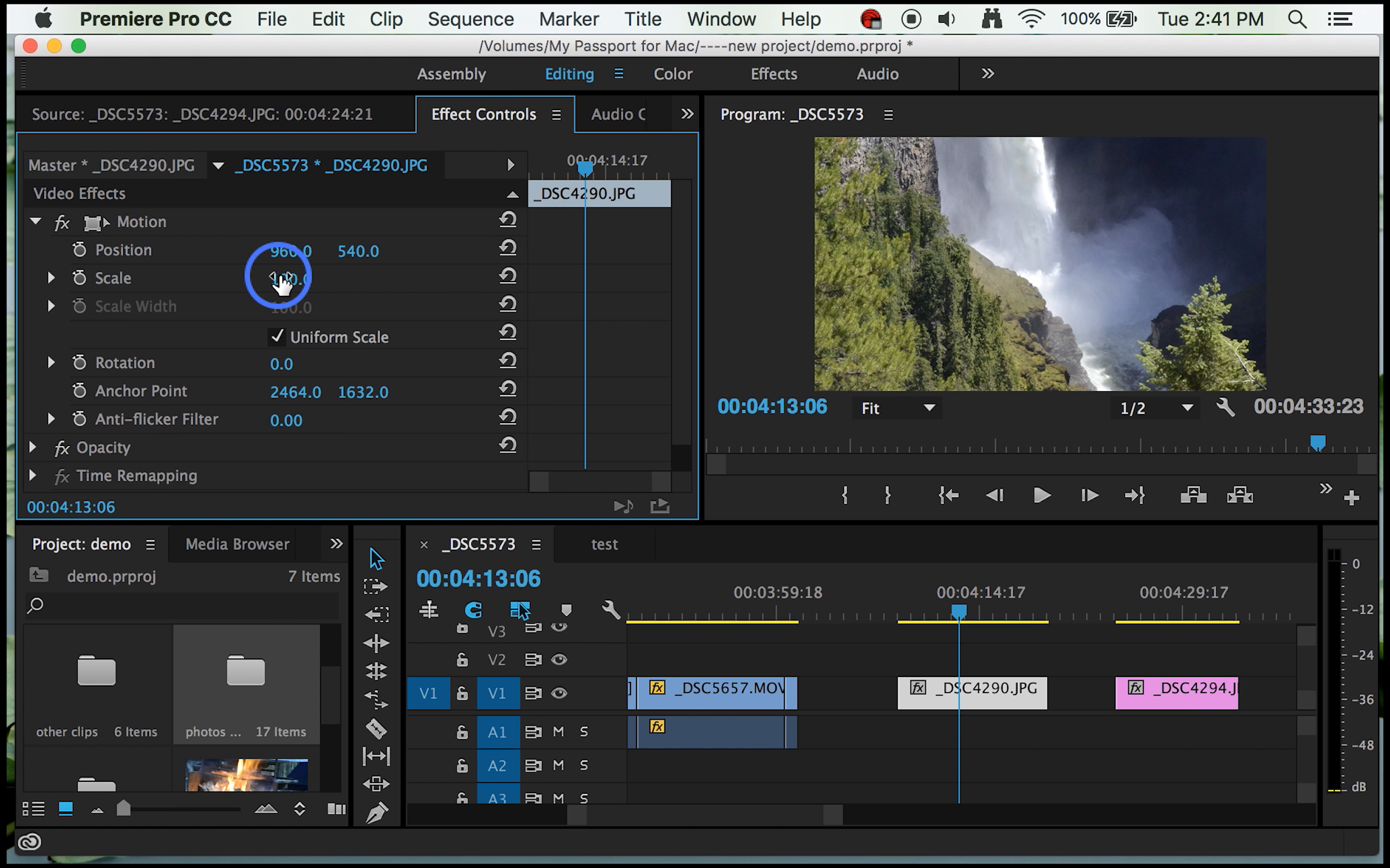
click(52, 278)
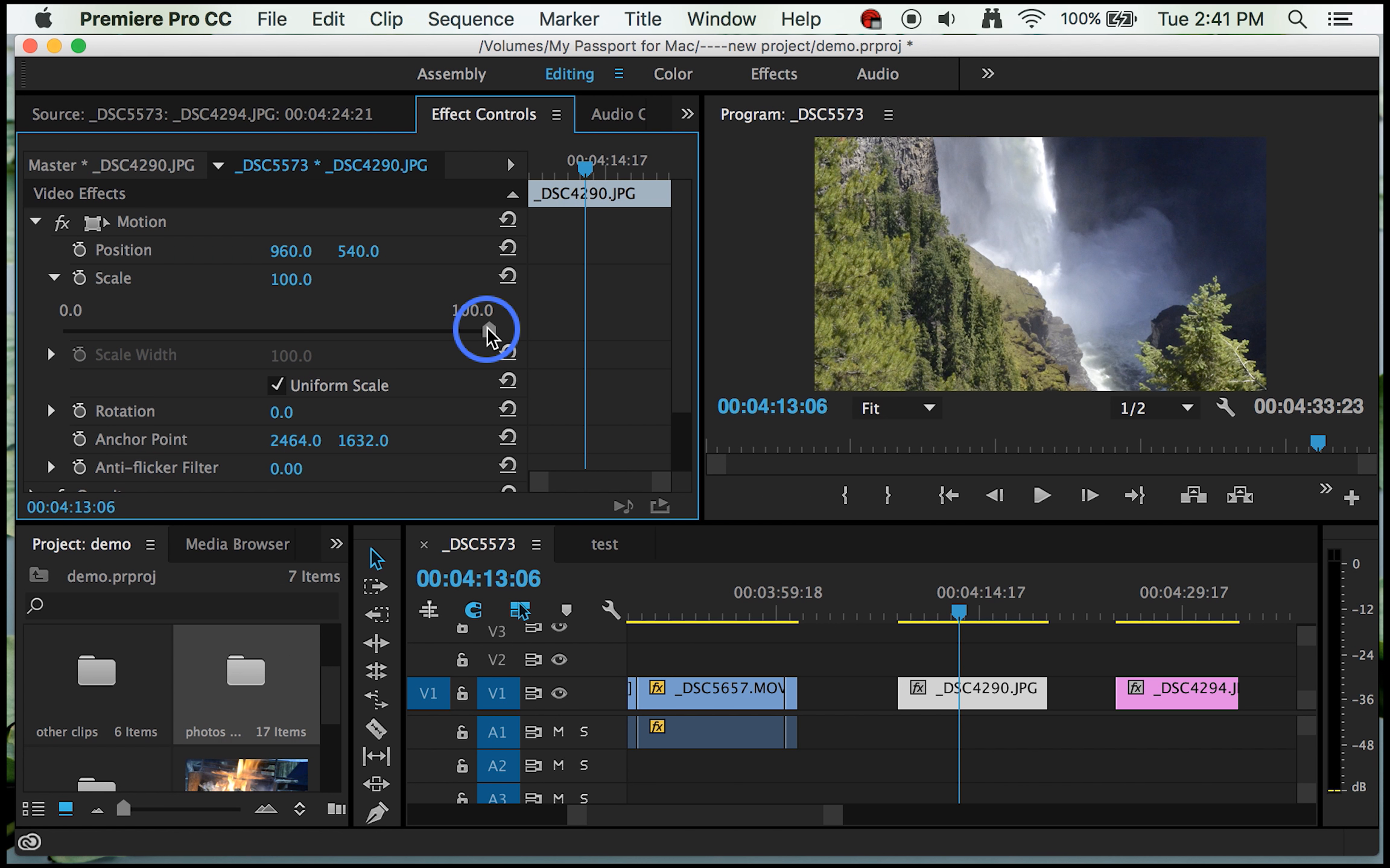
drag(488, 330, 388, 307)
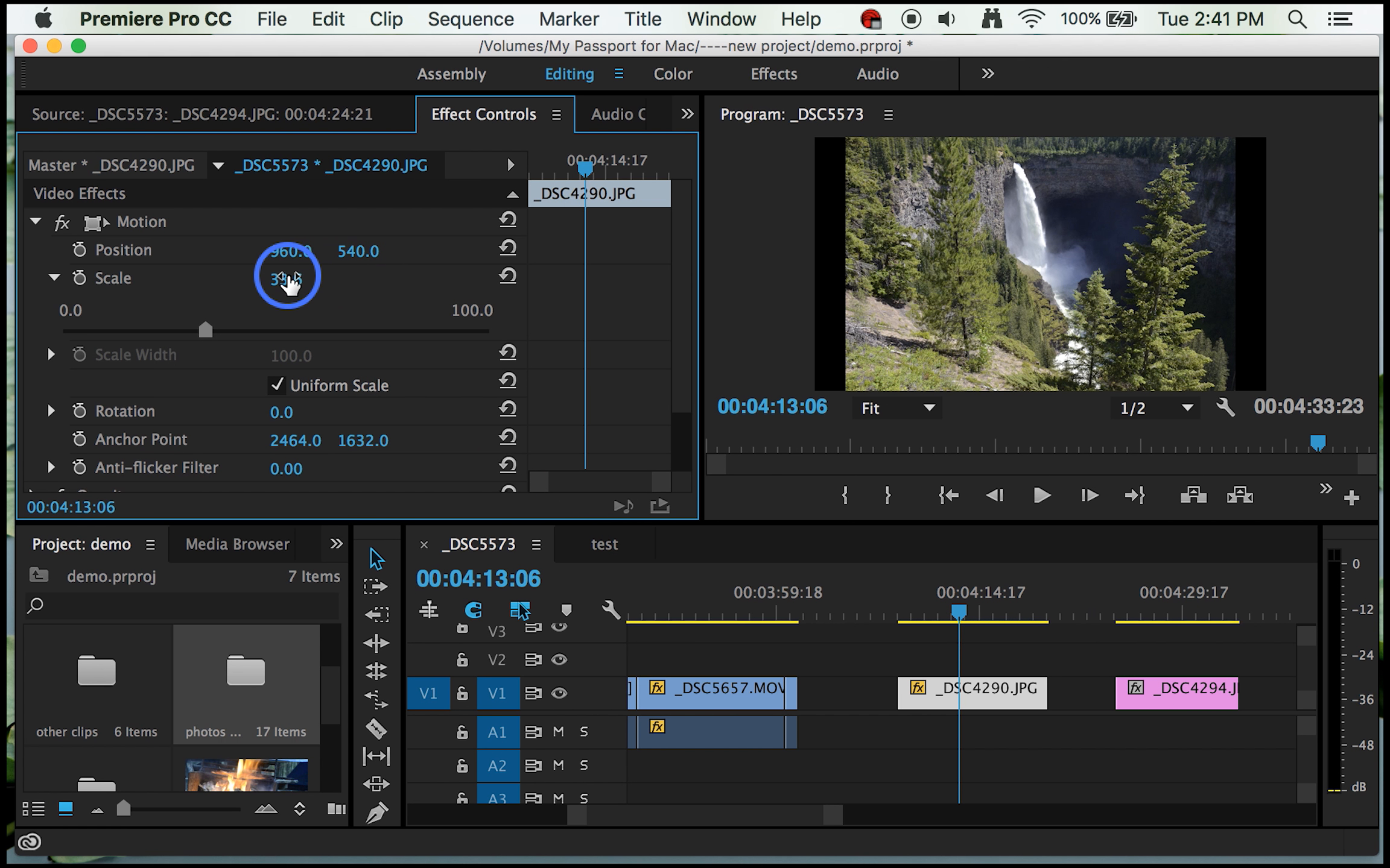
Step: Reuse the Scale value 33.6 from the _DSC4290.JPG still for the _DSC4294.JPG still
click(289, 278)
click(303, 274)
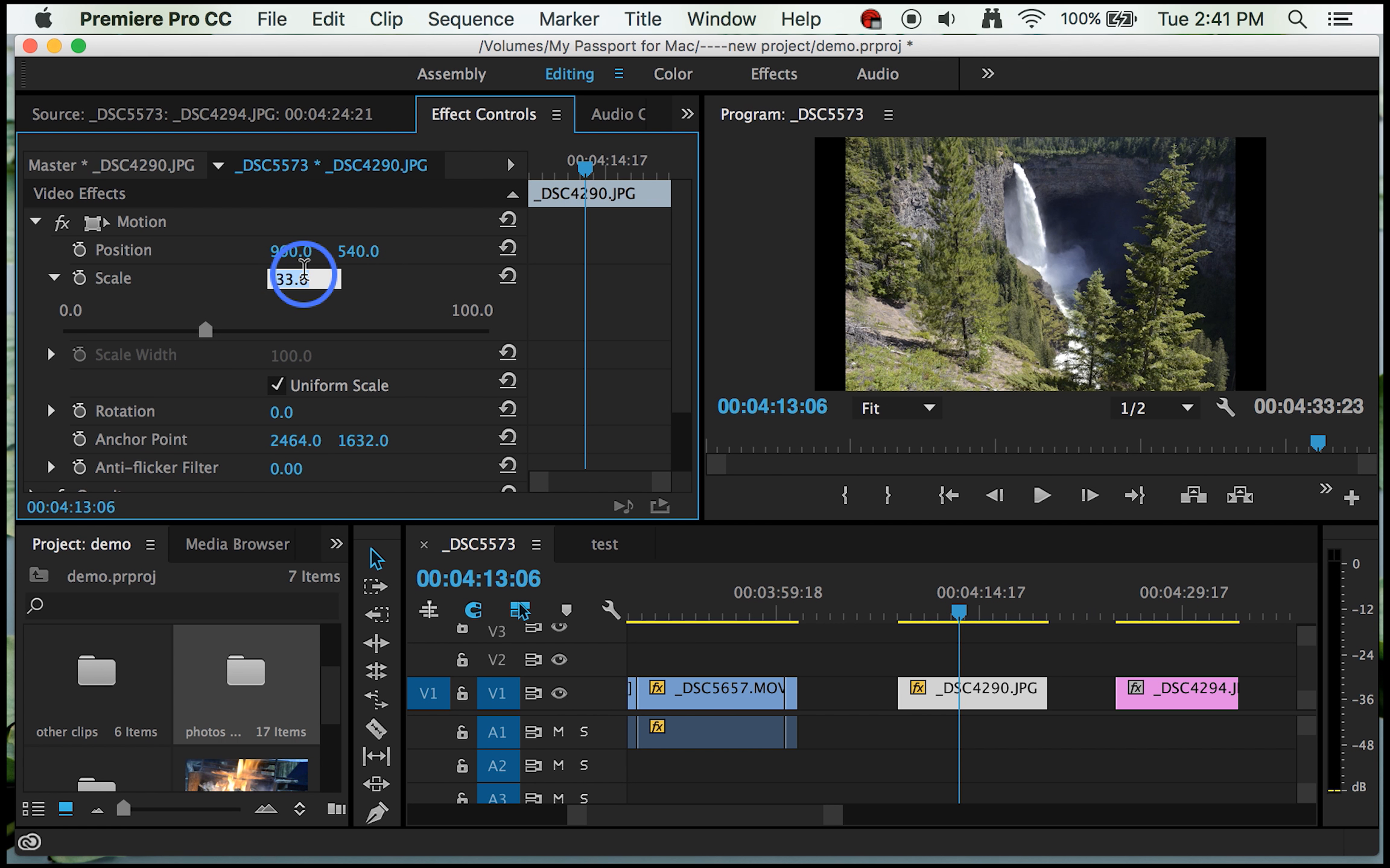
click(1191, 697)
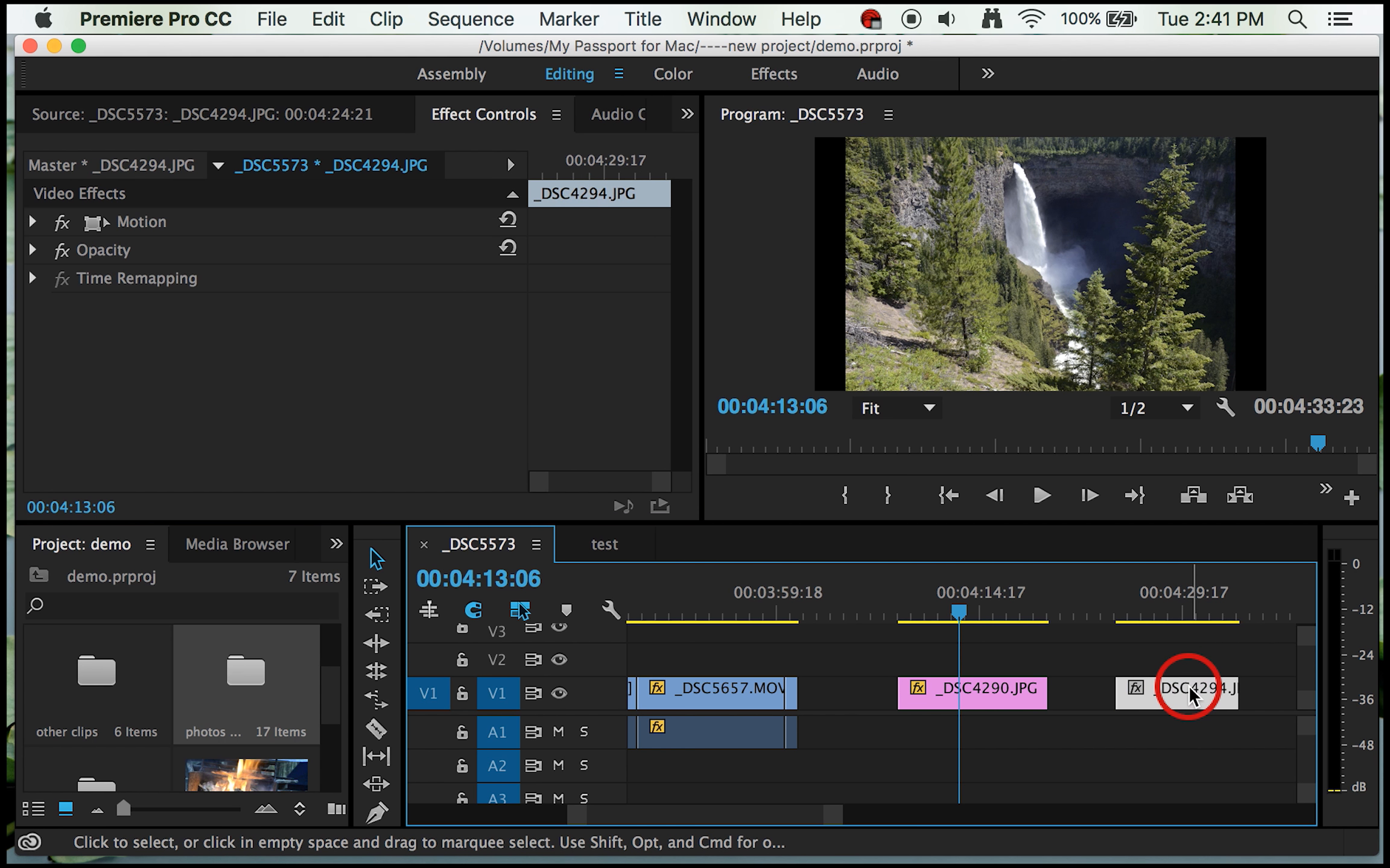
click(34, 221)
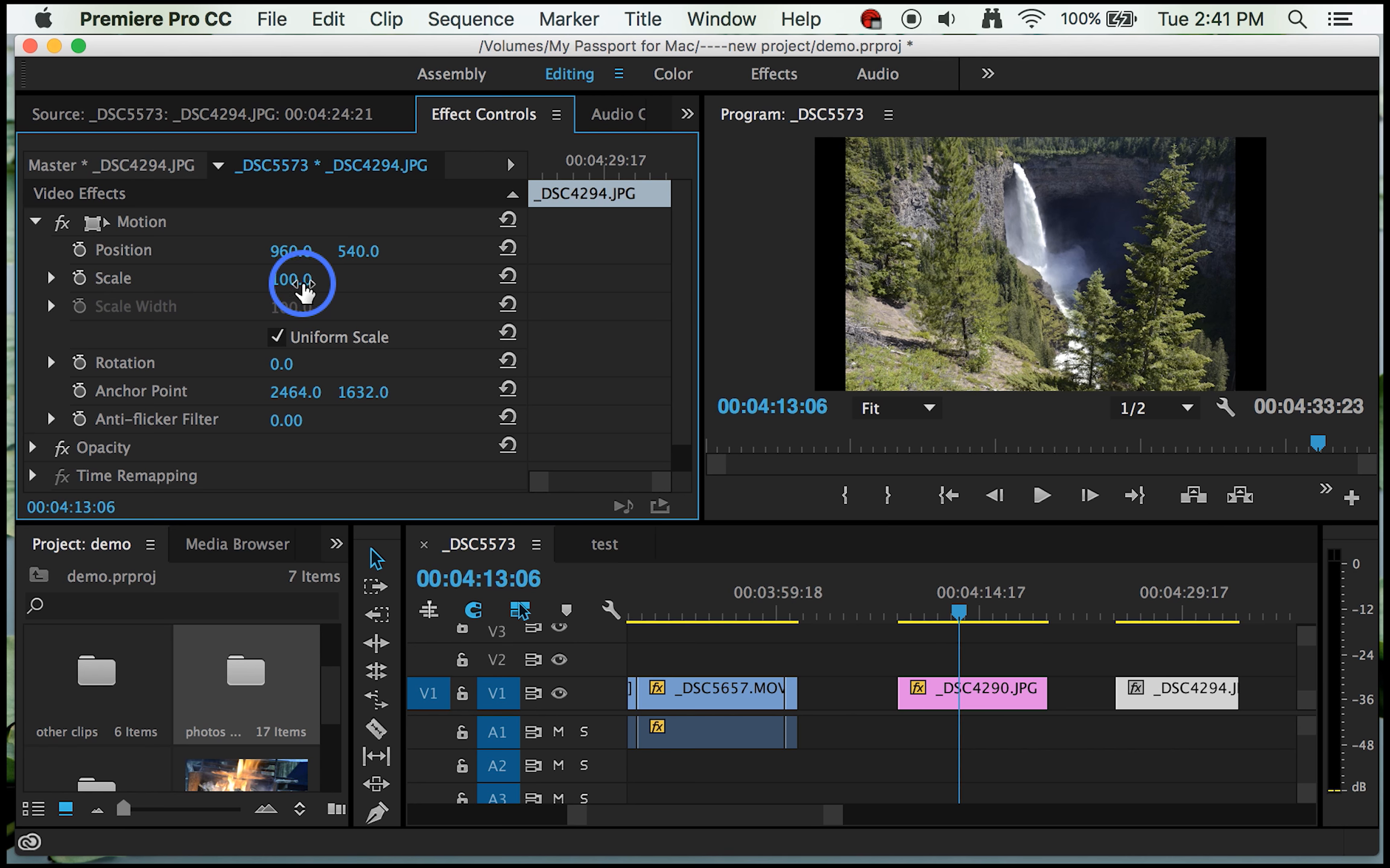
click(301, 277)
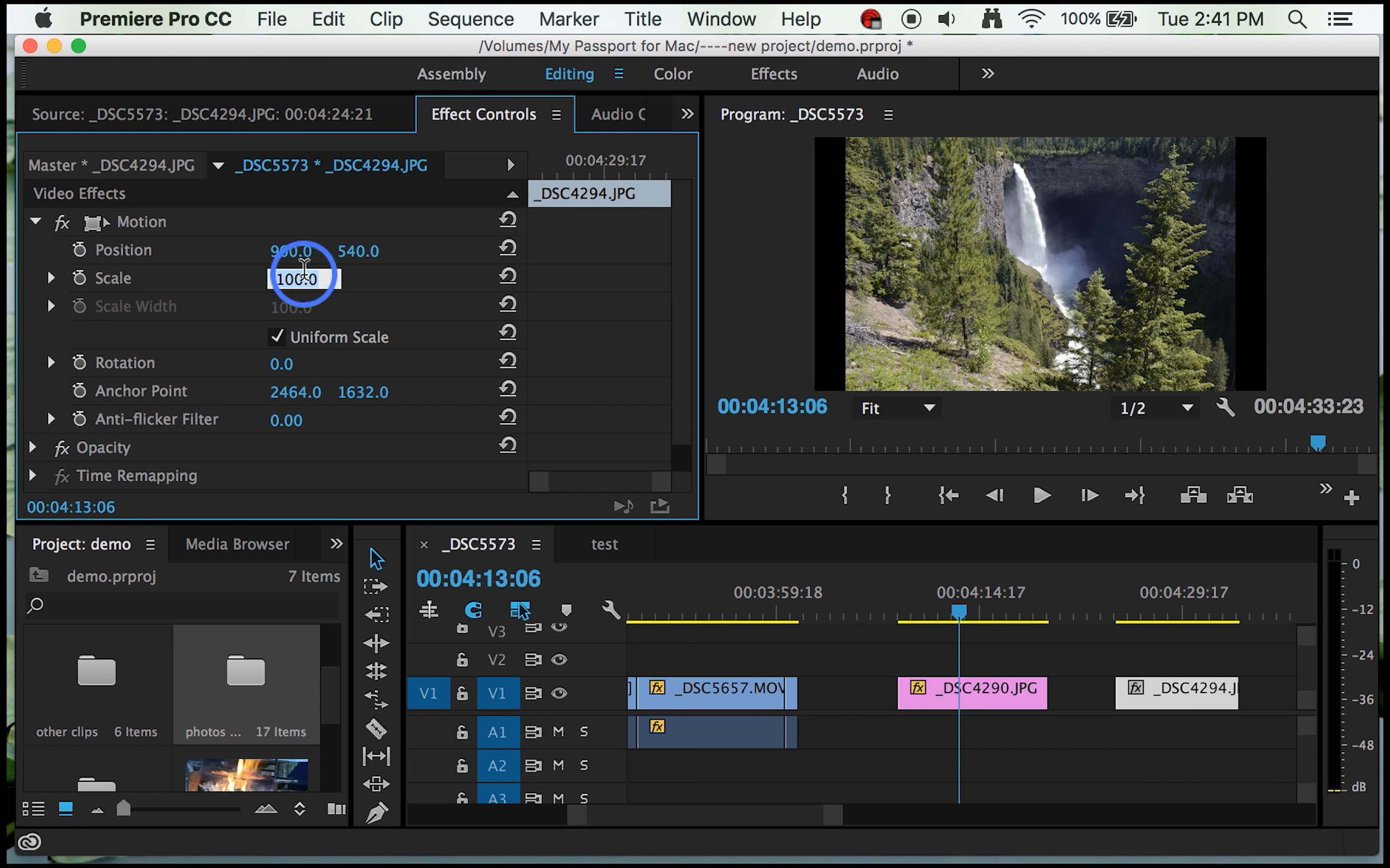
Step: Turn on Scale animation for the _DSC4290.JPG still at 00:04:14:08, keeping the value 33.6 as its keyframe
click(1083, 754)
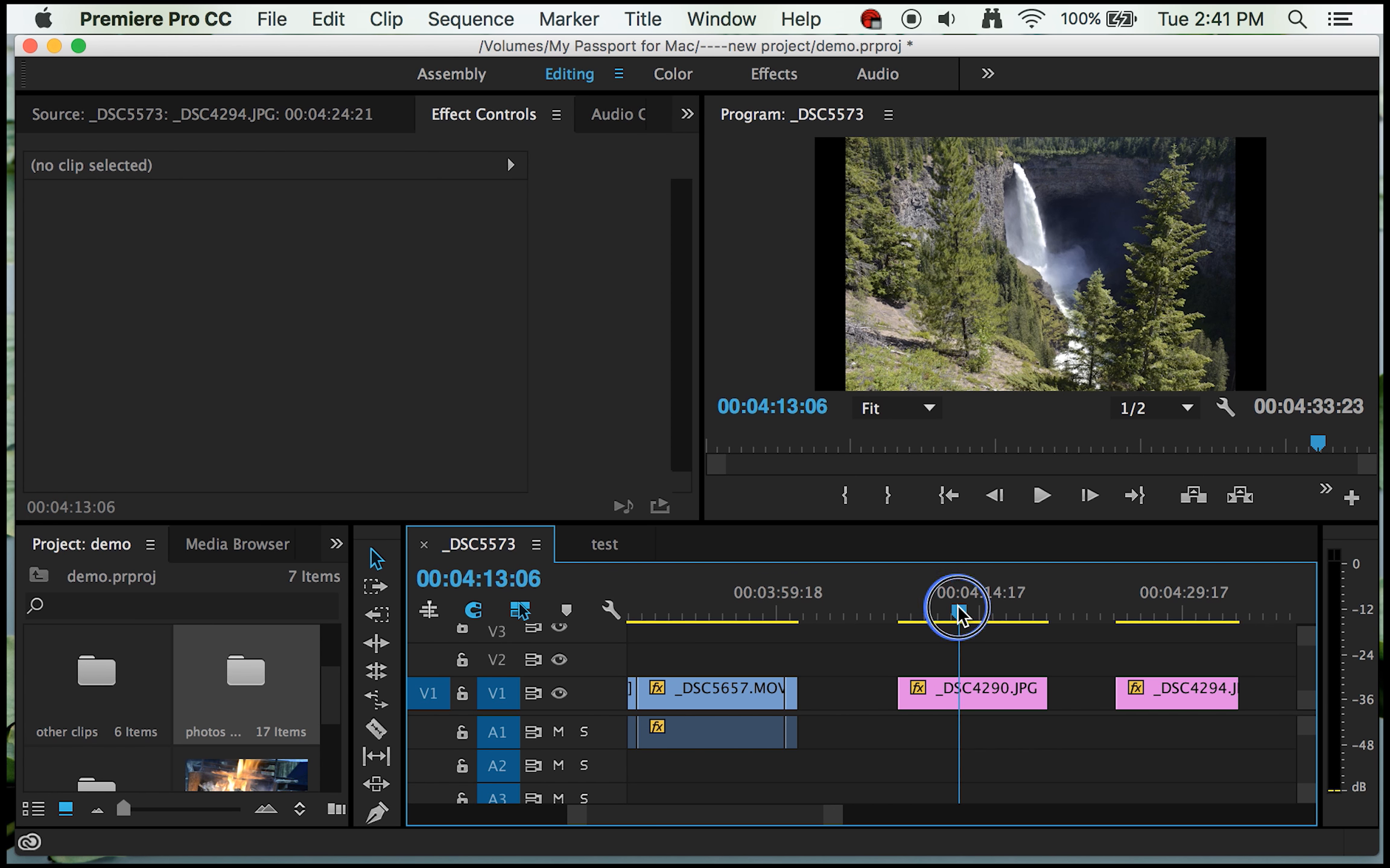
drag(958, 609, 988, 621)
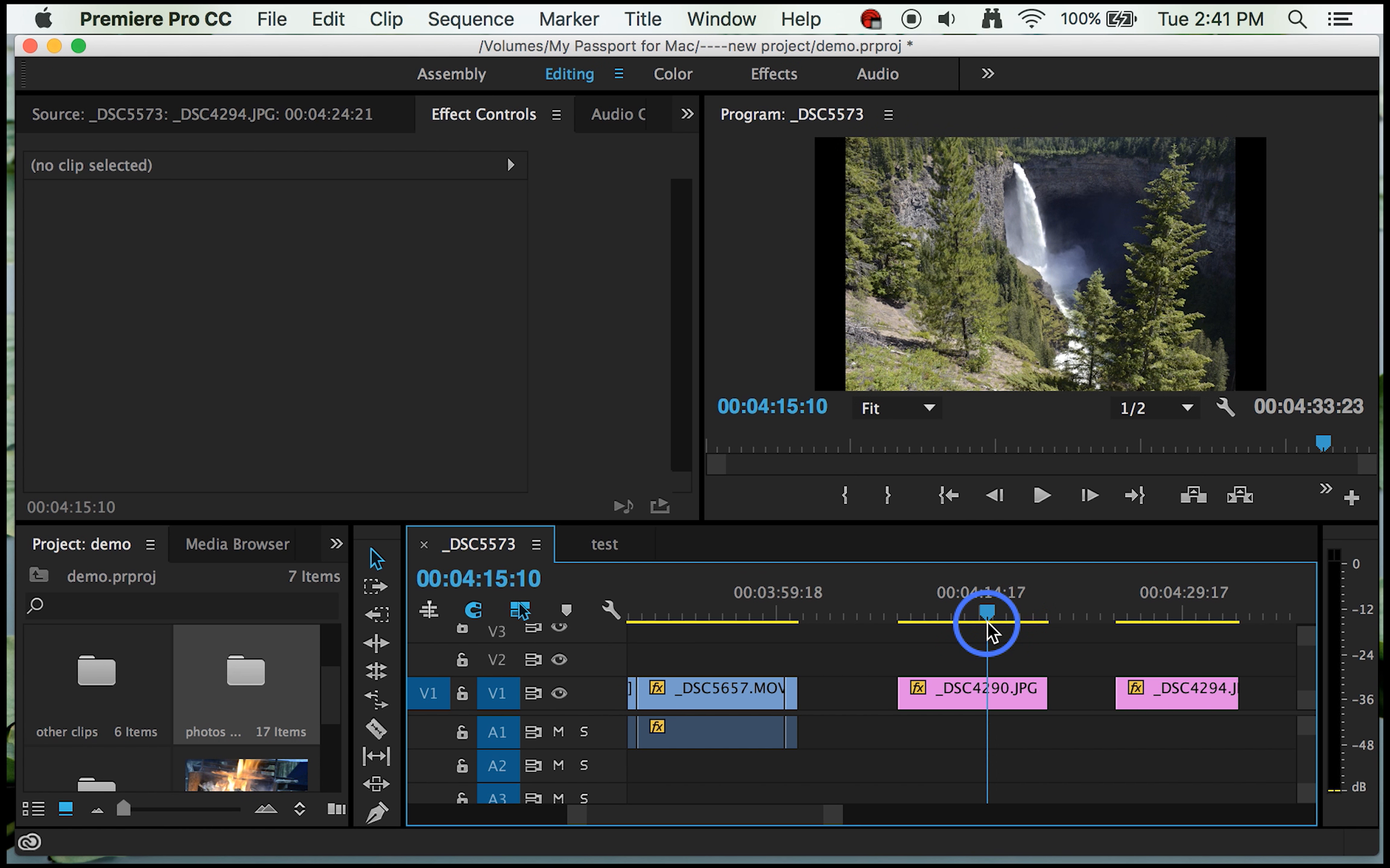
click(943, 697)
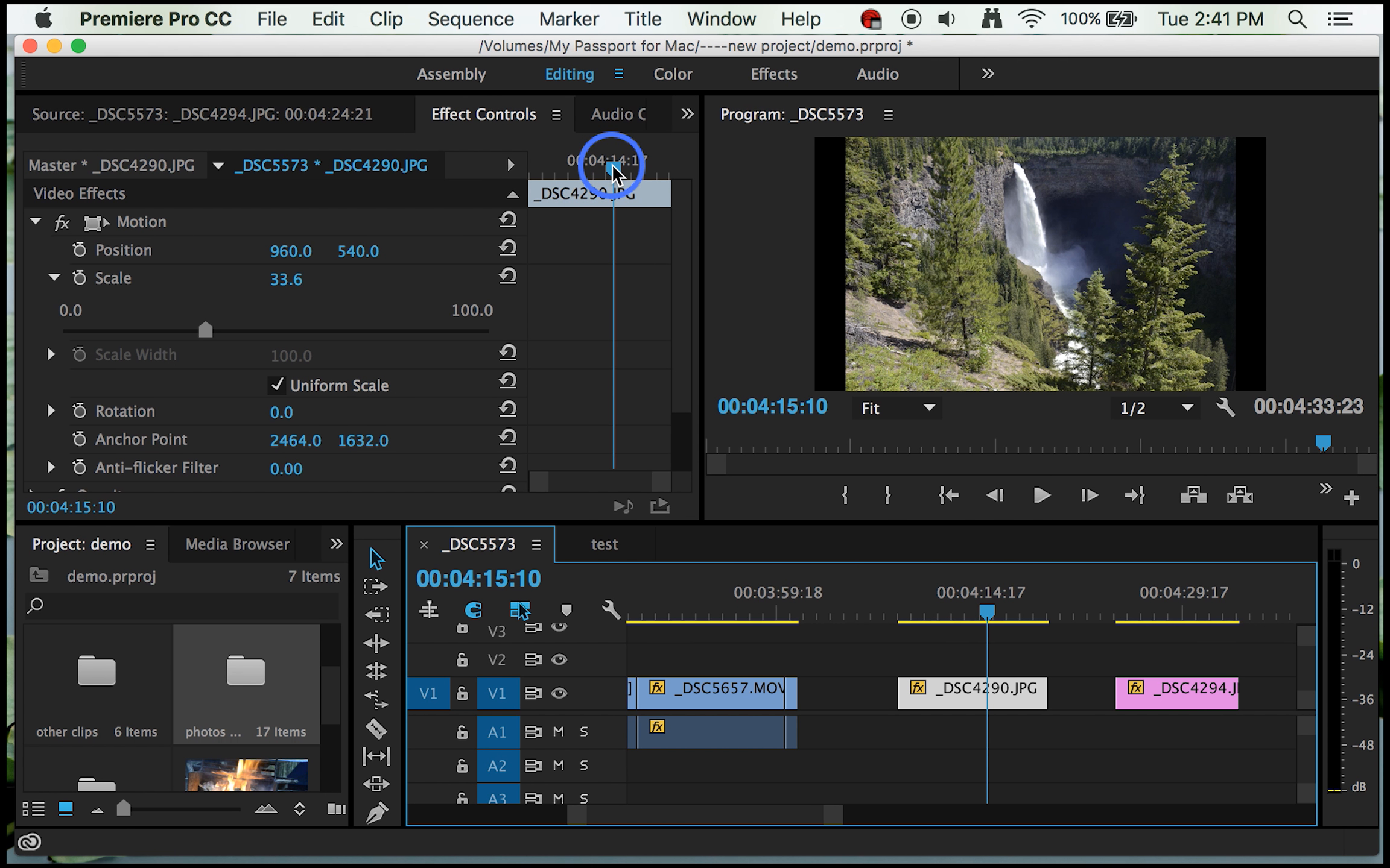
mouse_move(613, 172)
mouse_down()
mouse_move(536, 181)
mouse_move(622, 174)
mouse_move(601, 179)
mouse_up()
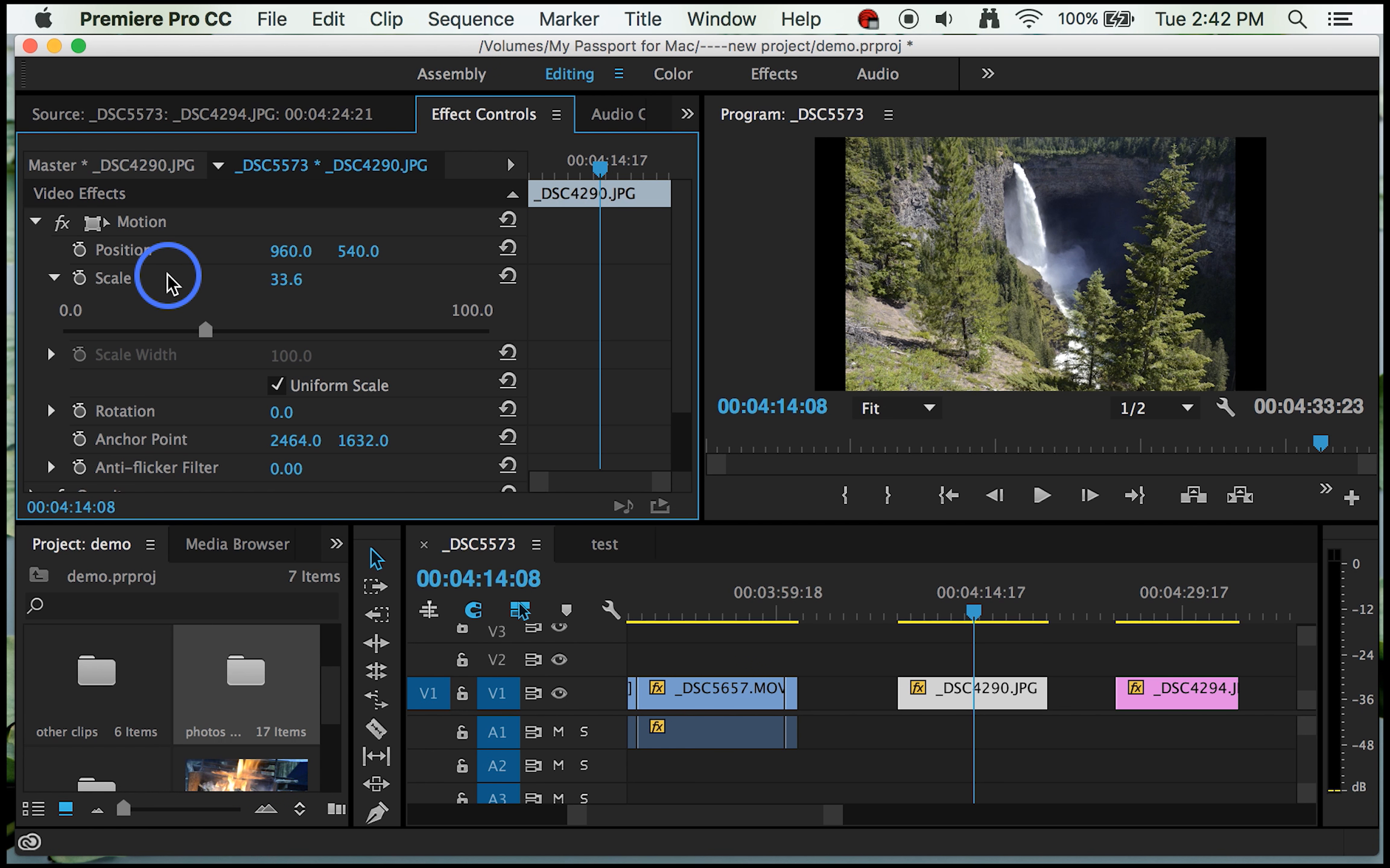
click(79, 279)
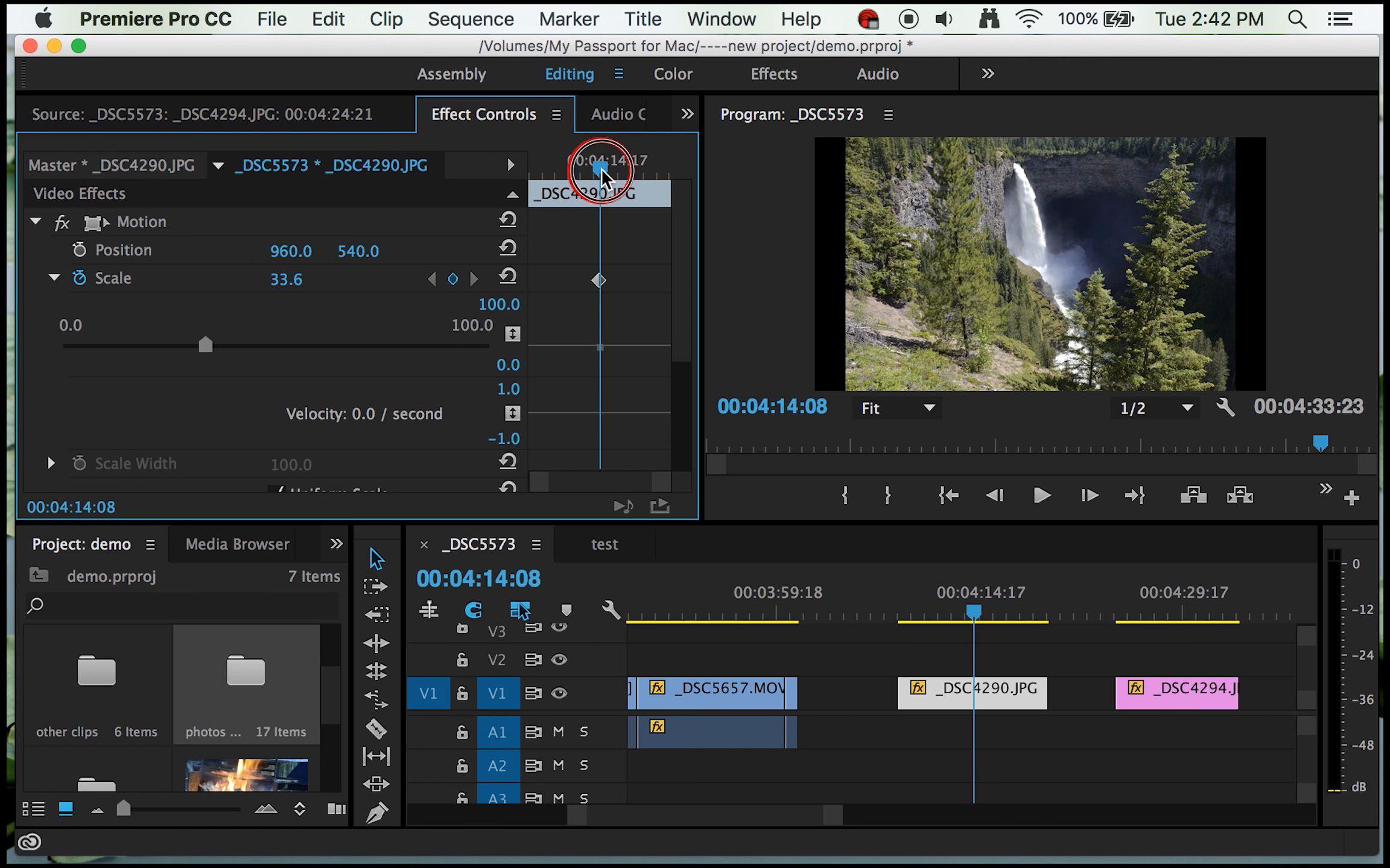
Step: Add a Scale keyframe of 2 near the start of the _DSC4290.JPG still, at 00:04:08:23
drag(601, 173, 532, 194)
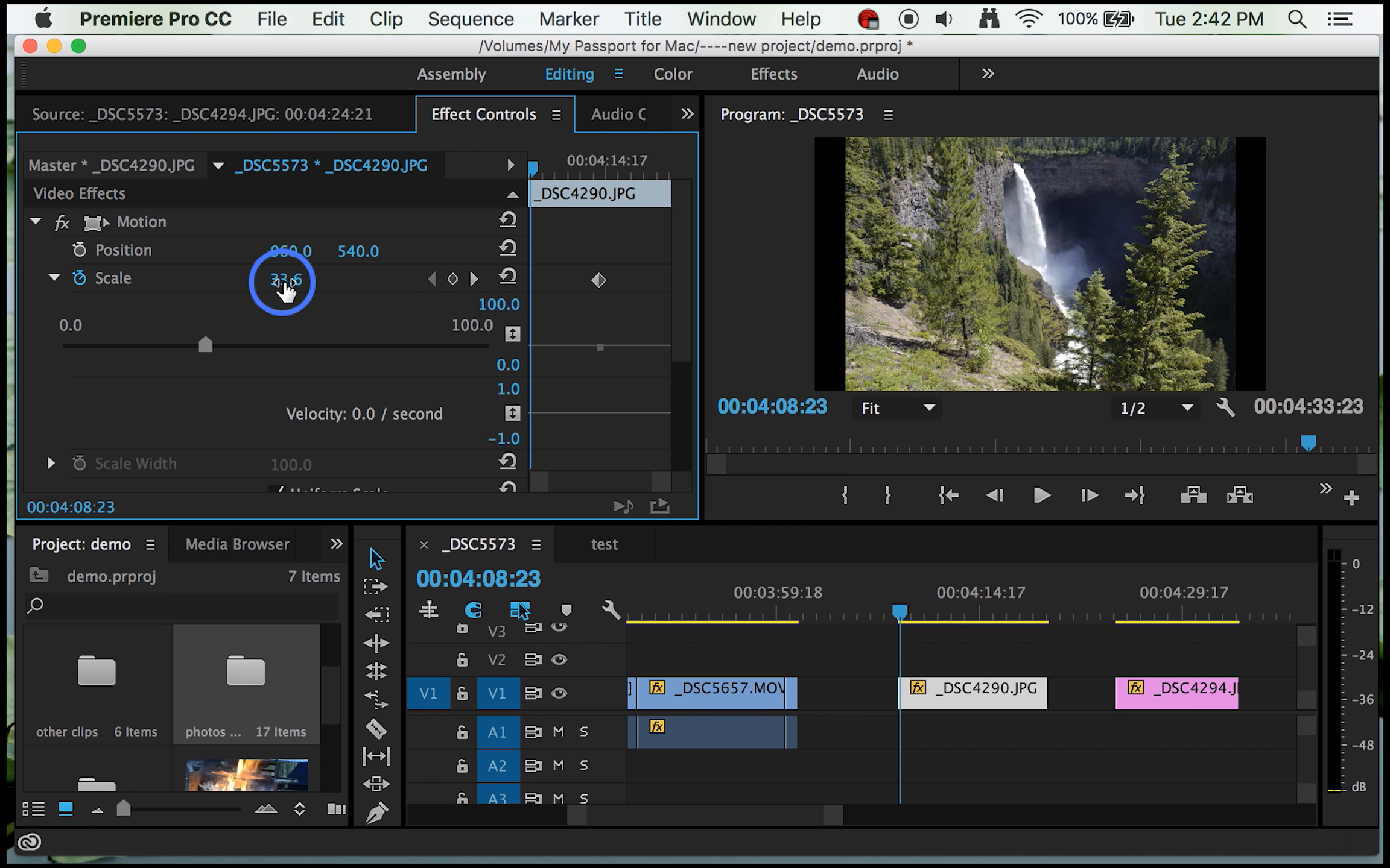
click(283, 282)
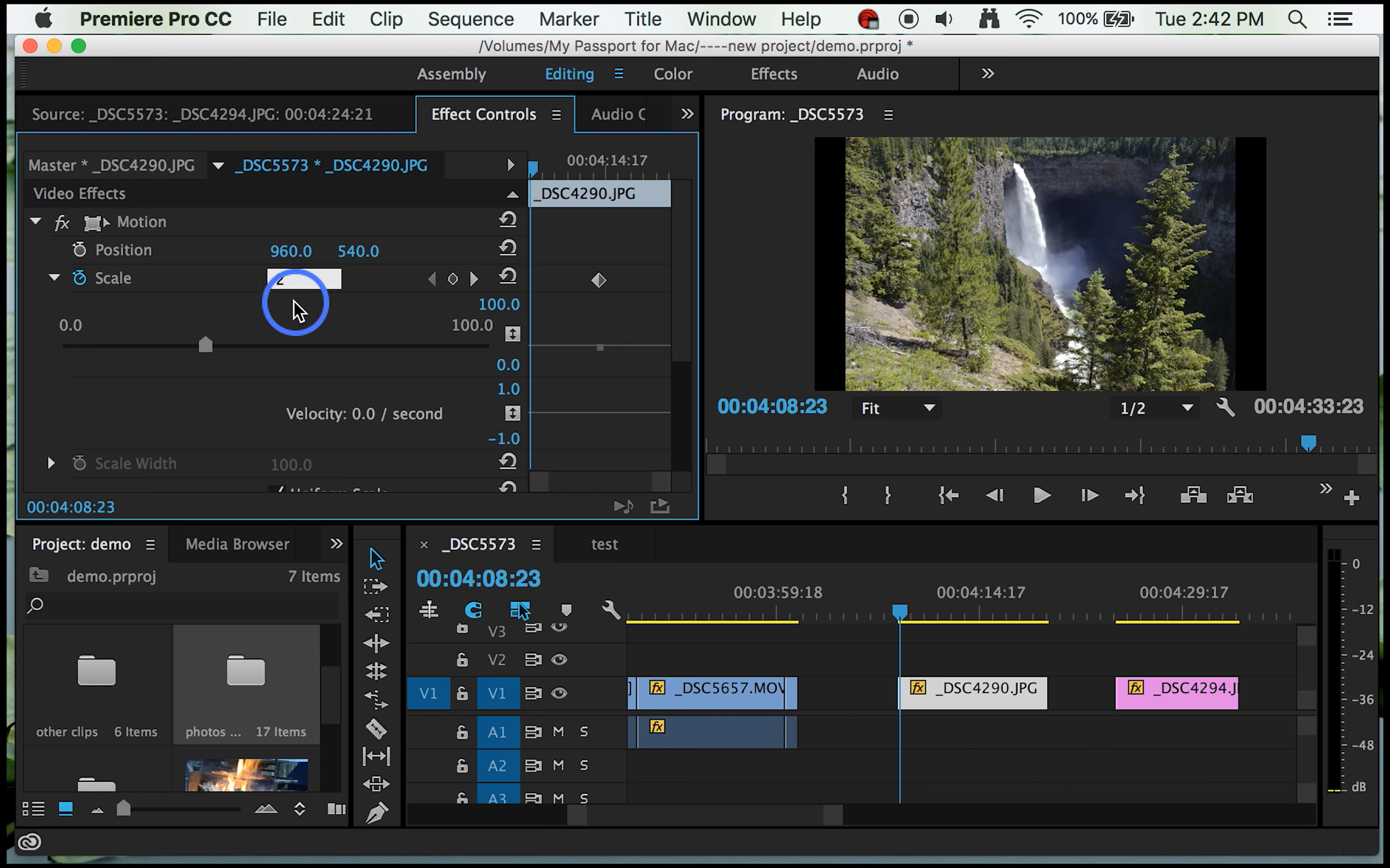
key(Return)
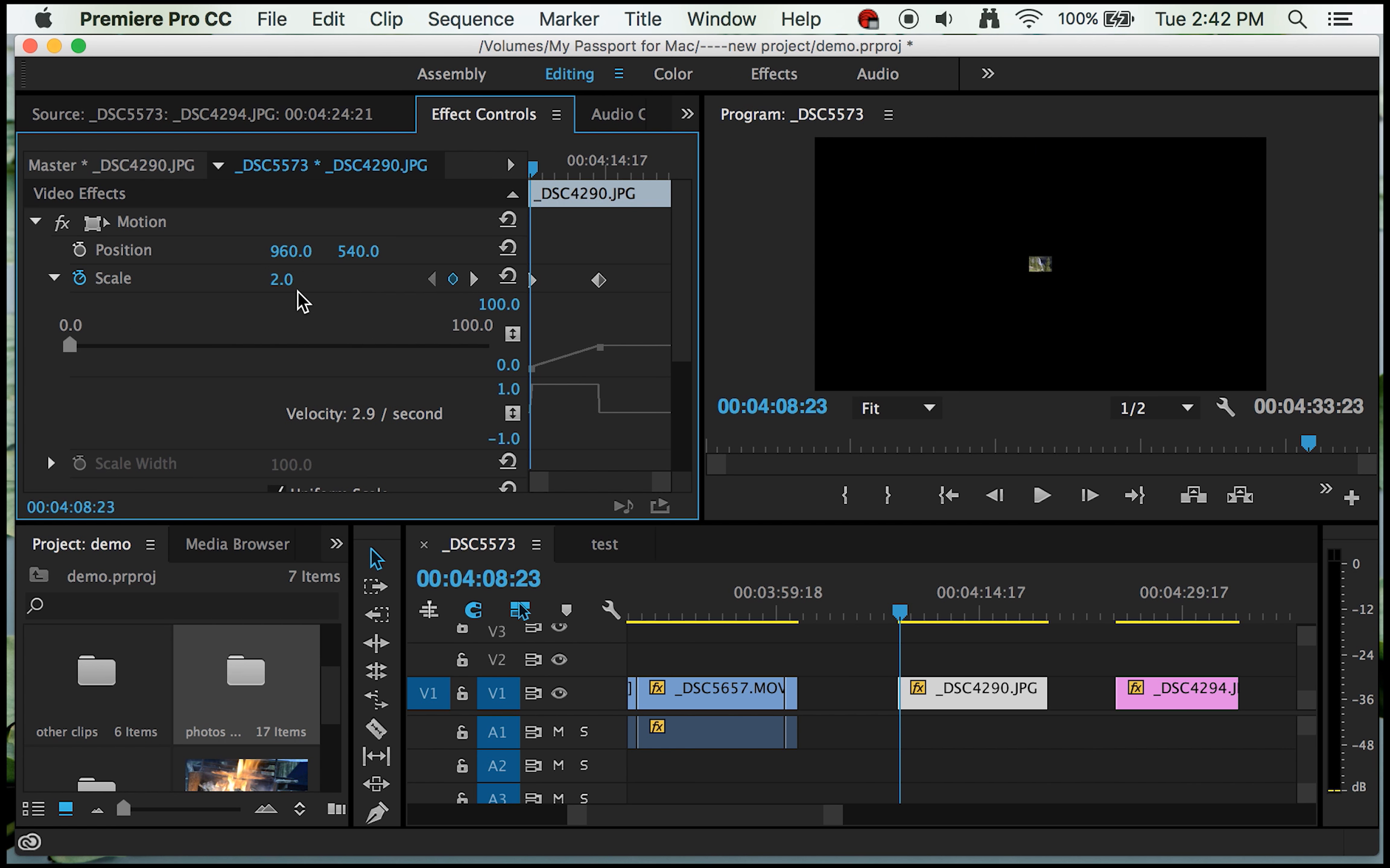
click(303, 304)
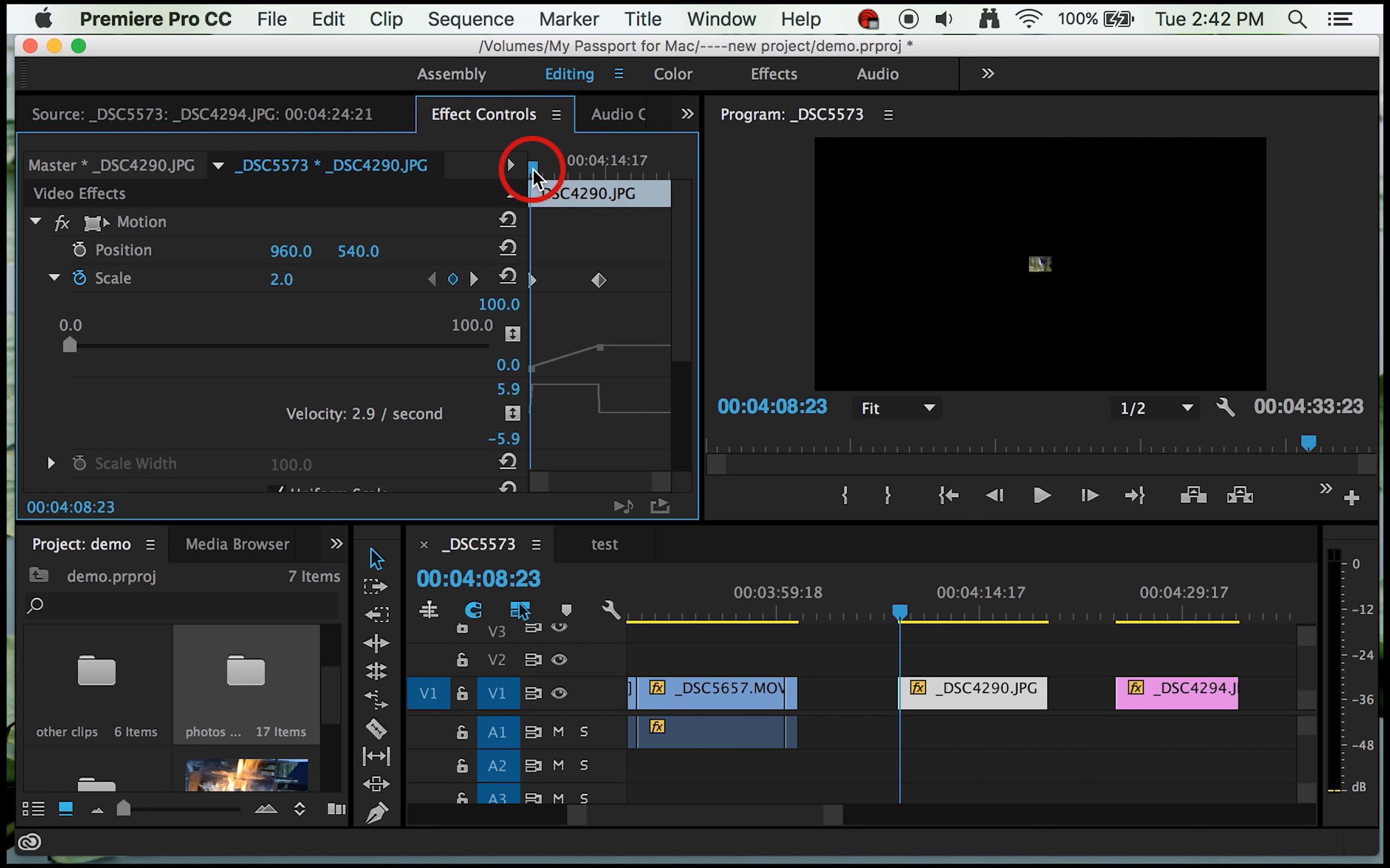
Step: Set the _DSC4290.JPG still's Scale to 15.0 at 00:04:08:21 and to 20.6 at 00:04:17:16
mouse_move(287, 279)
mouse_down()
mouse_move(334, 279)
mouse_move(294, 279)
mouse_up()
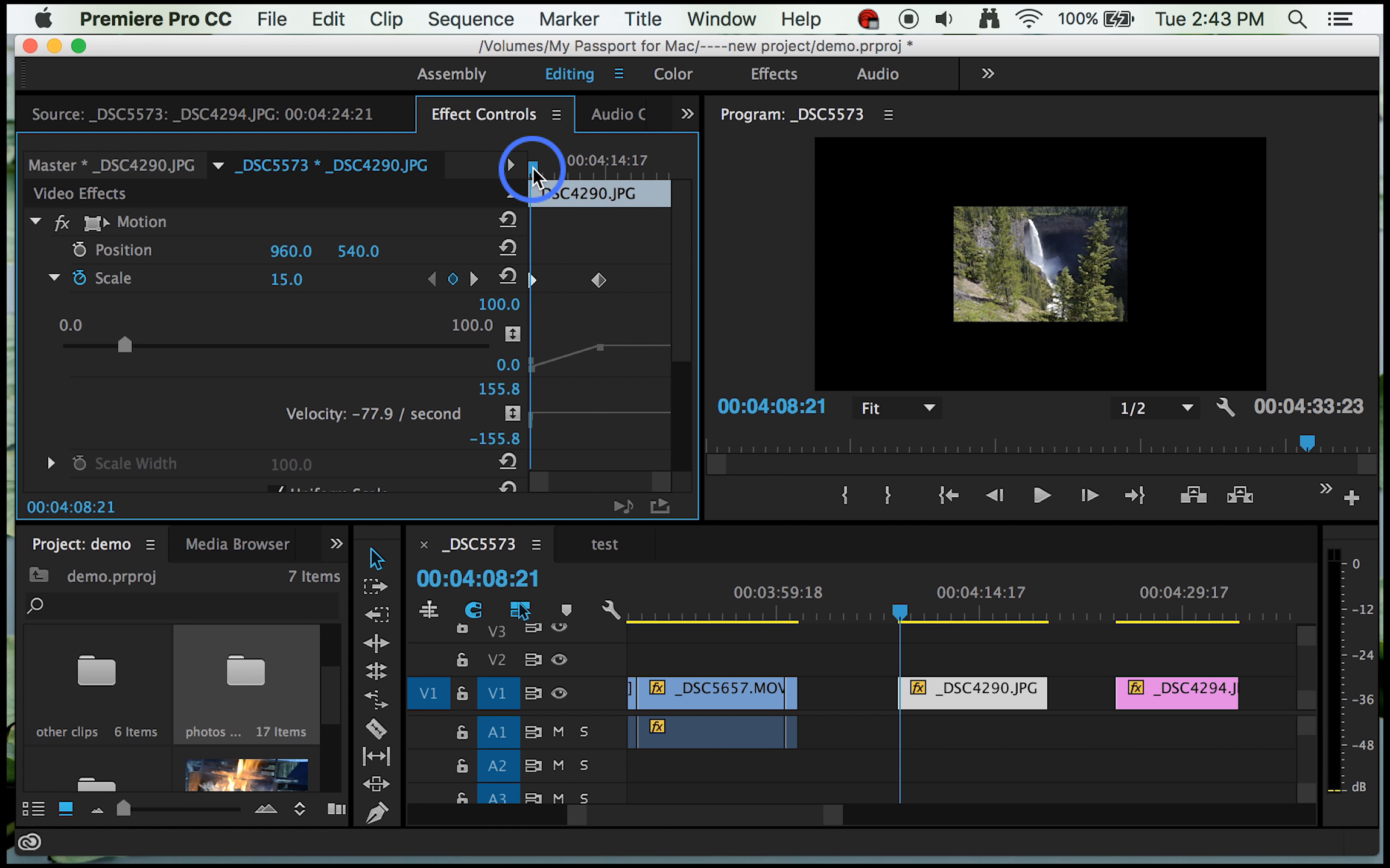
drag(533, 176, 645, 180)
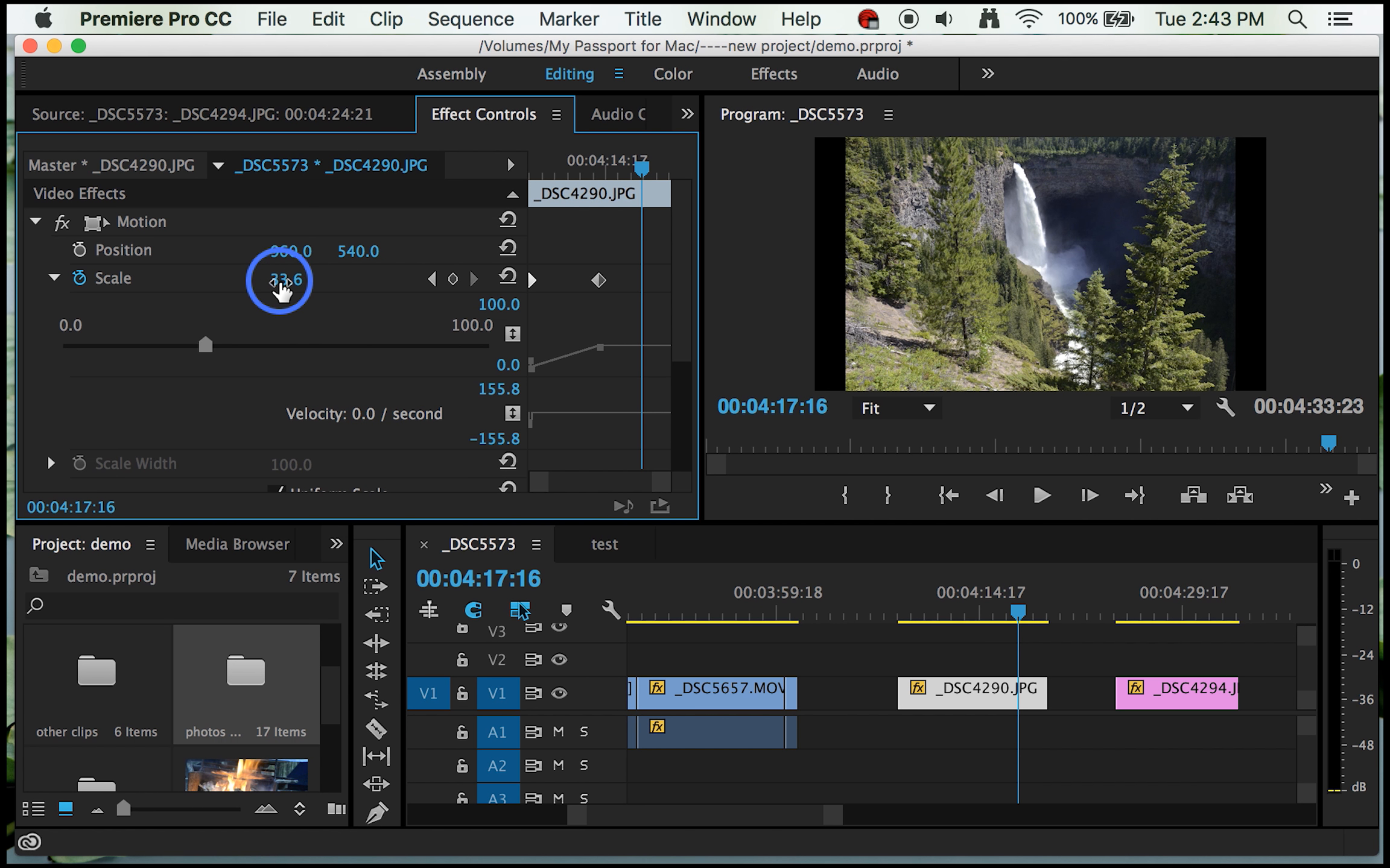
drag(282, 288, 266, 288)
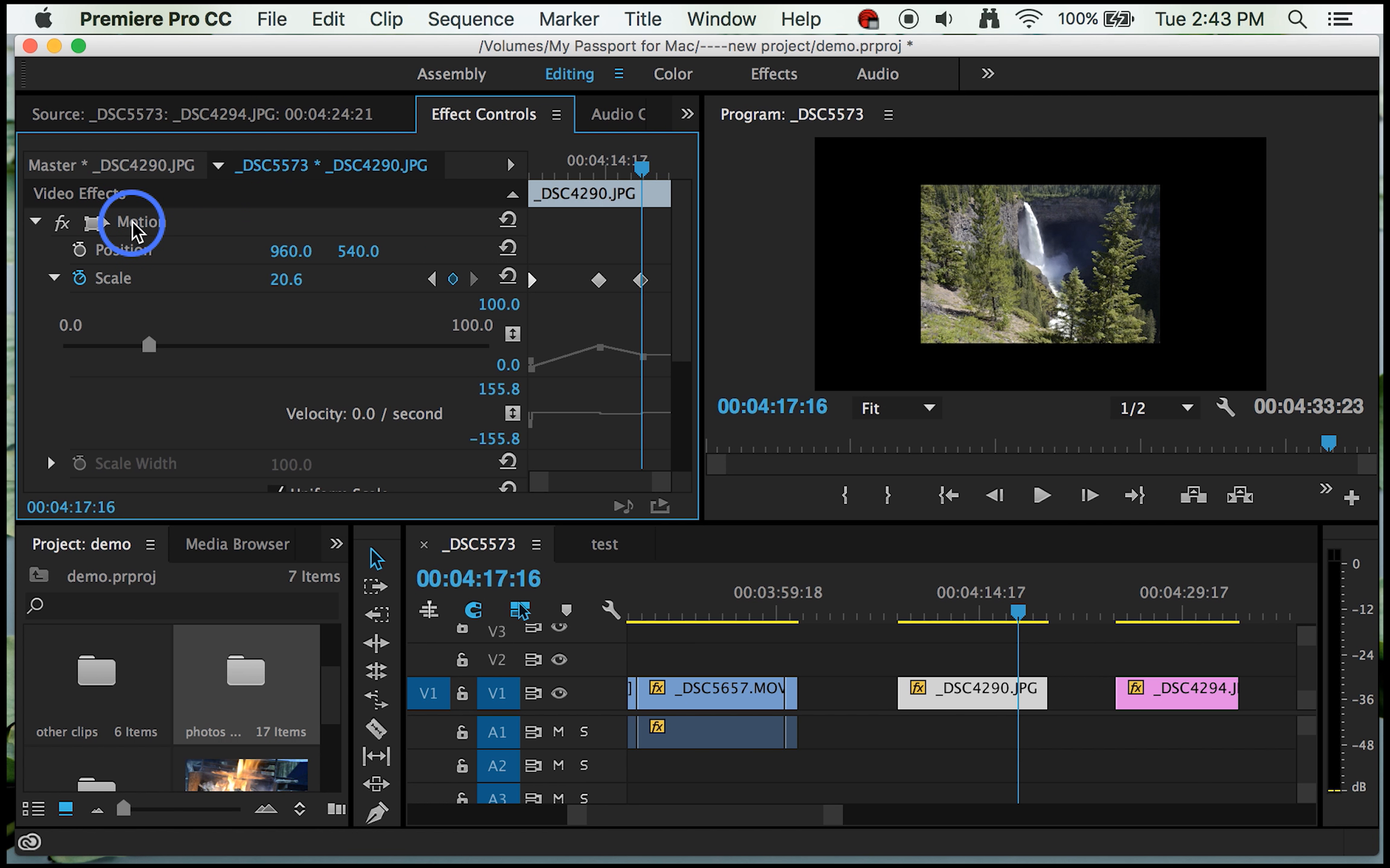
Step: Select the Motion effect and move the picture partly out of the frame, to a Position of about -45.7, 448.6
click(94, 226)
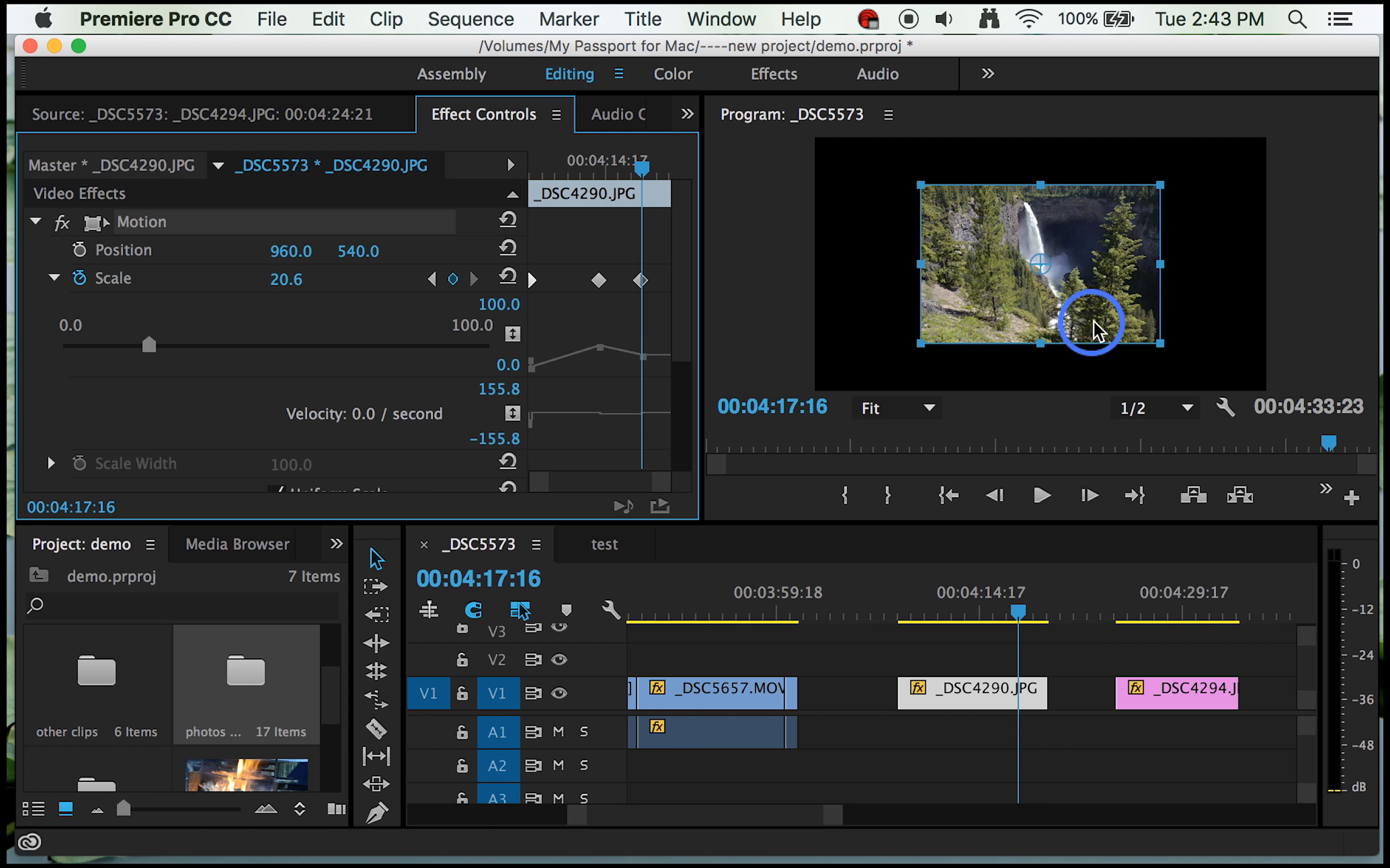
click(1085, 281)
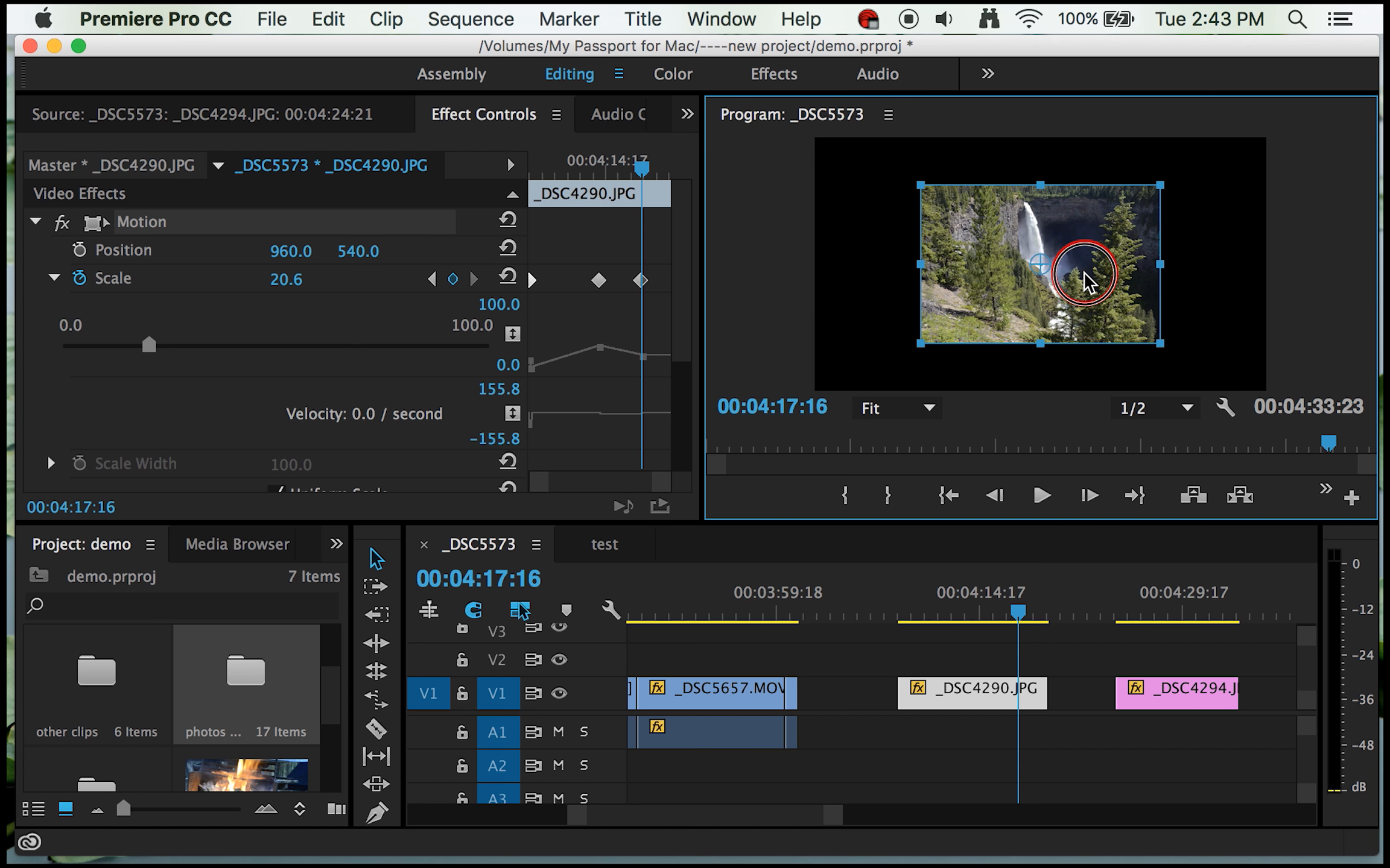
drag(1085, 281, 1062, 299)
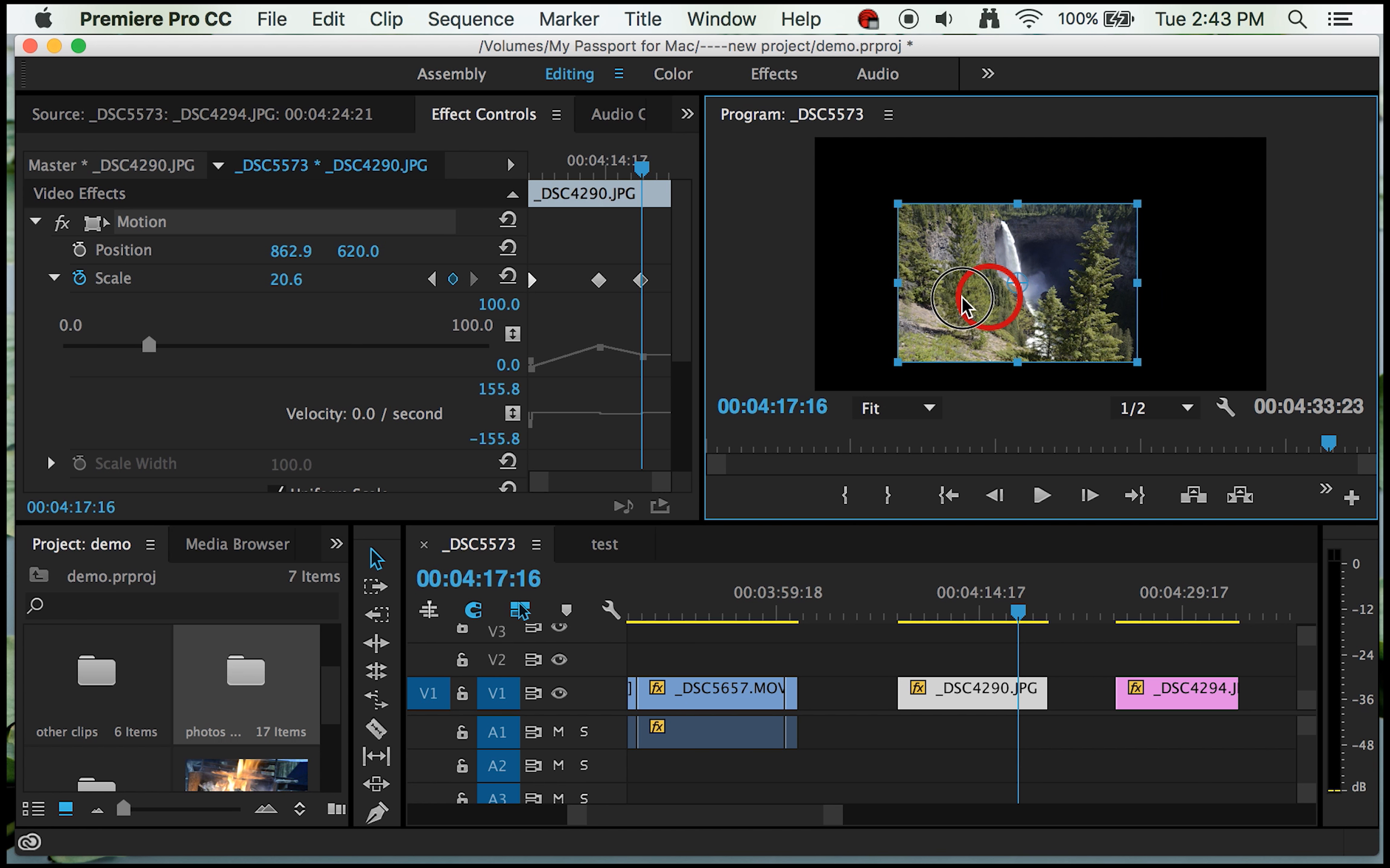
drag(964, 306, 850, 259)
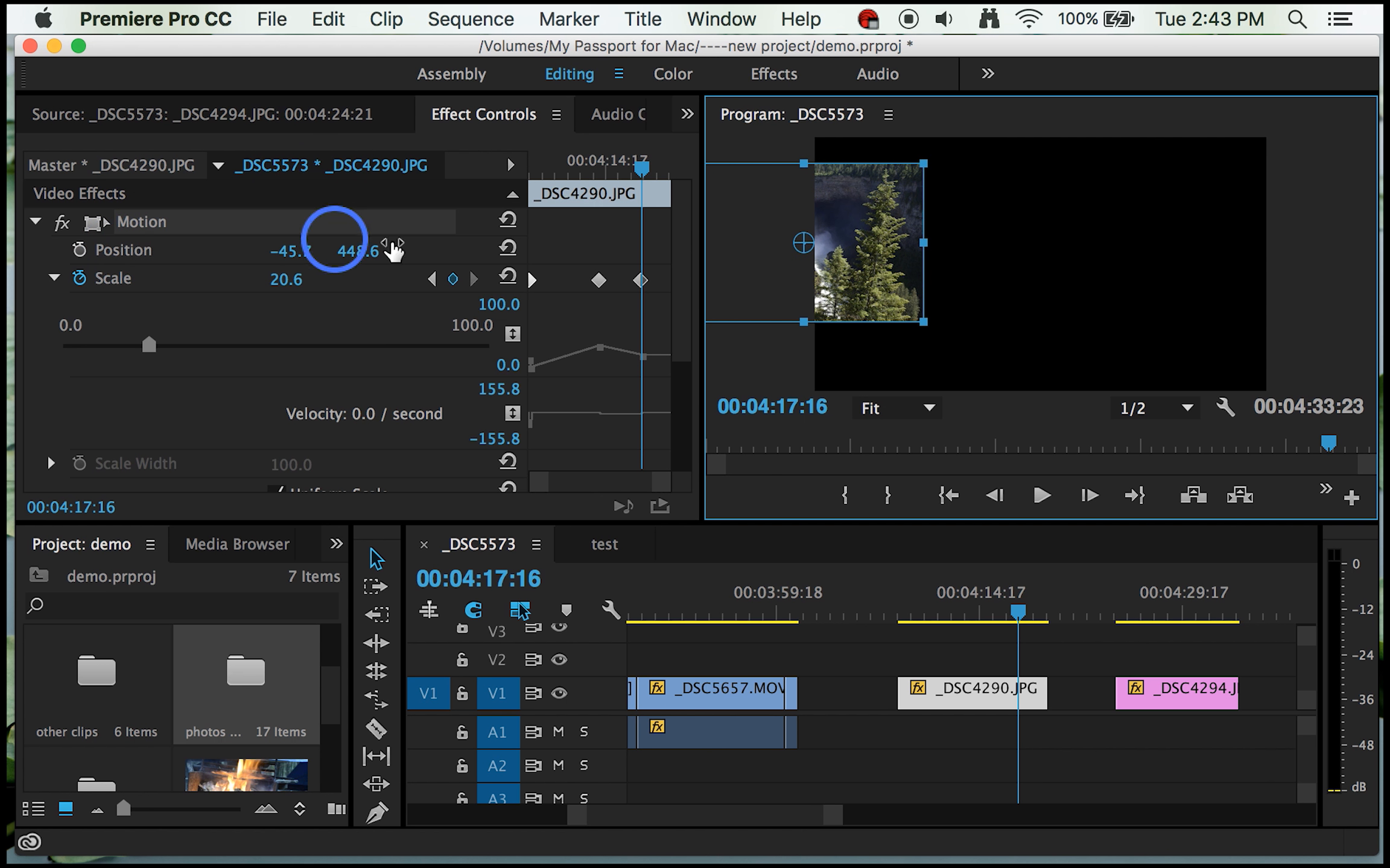
Step: Start Position animation at 00:04:17:14, and at 00:04:10:10 move the picture to about 1582.9, 574.3
mouse_move(638, 170)
mouse_down()
mouse_move(539, 176)
mouse_move(640, 185)
mouse_up()
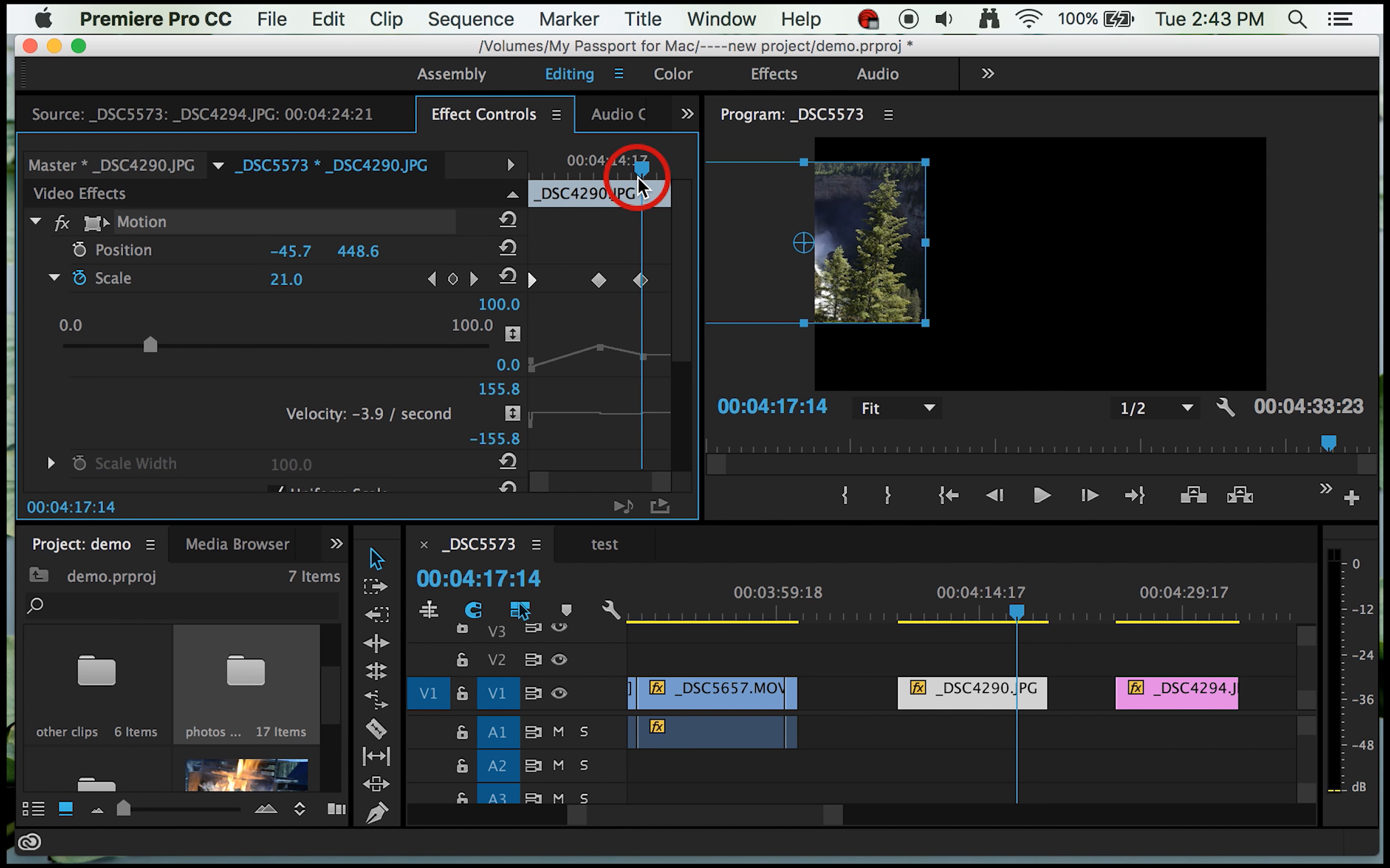
click(80, 251)
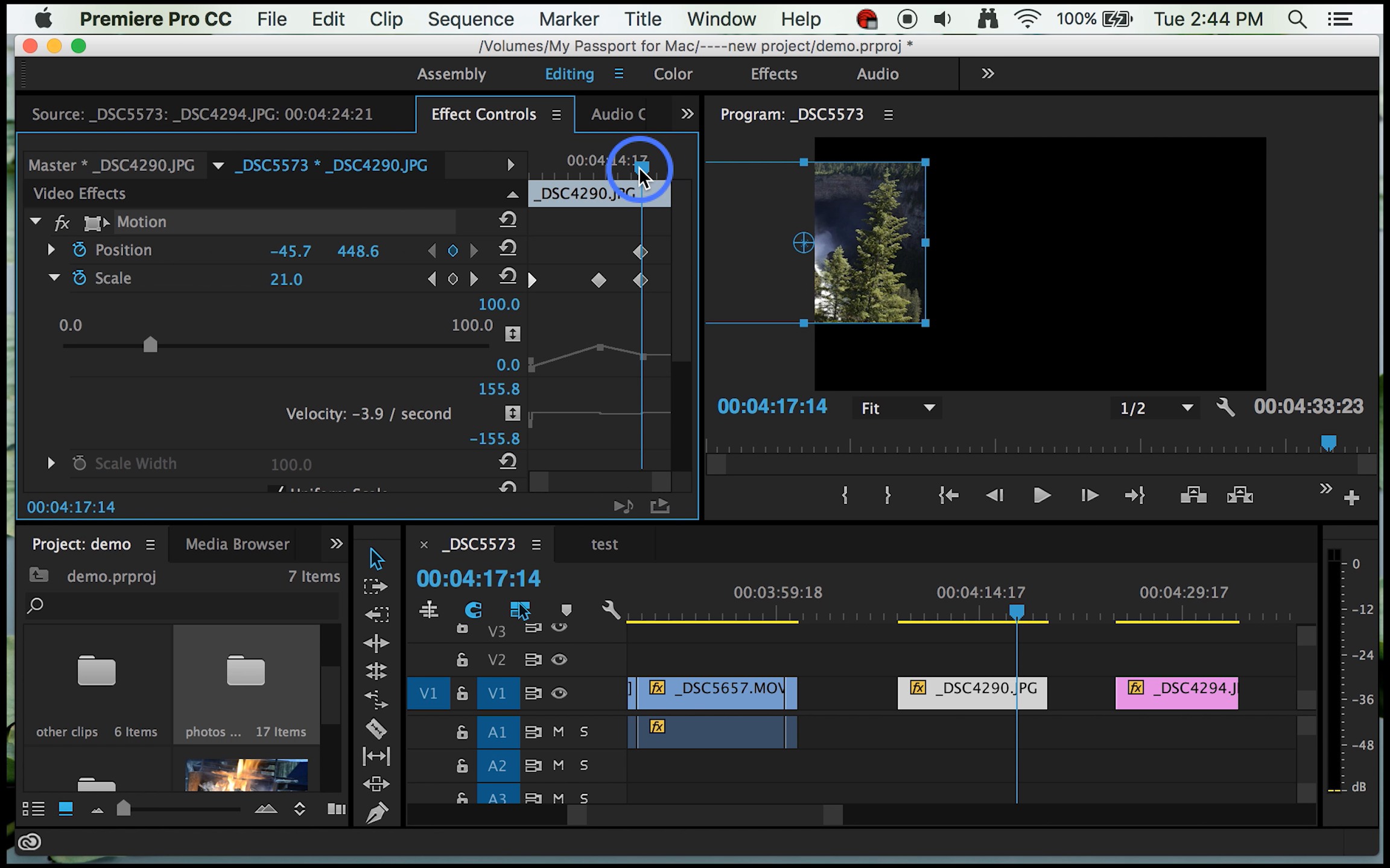
drag(639, 168, 549, 178)
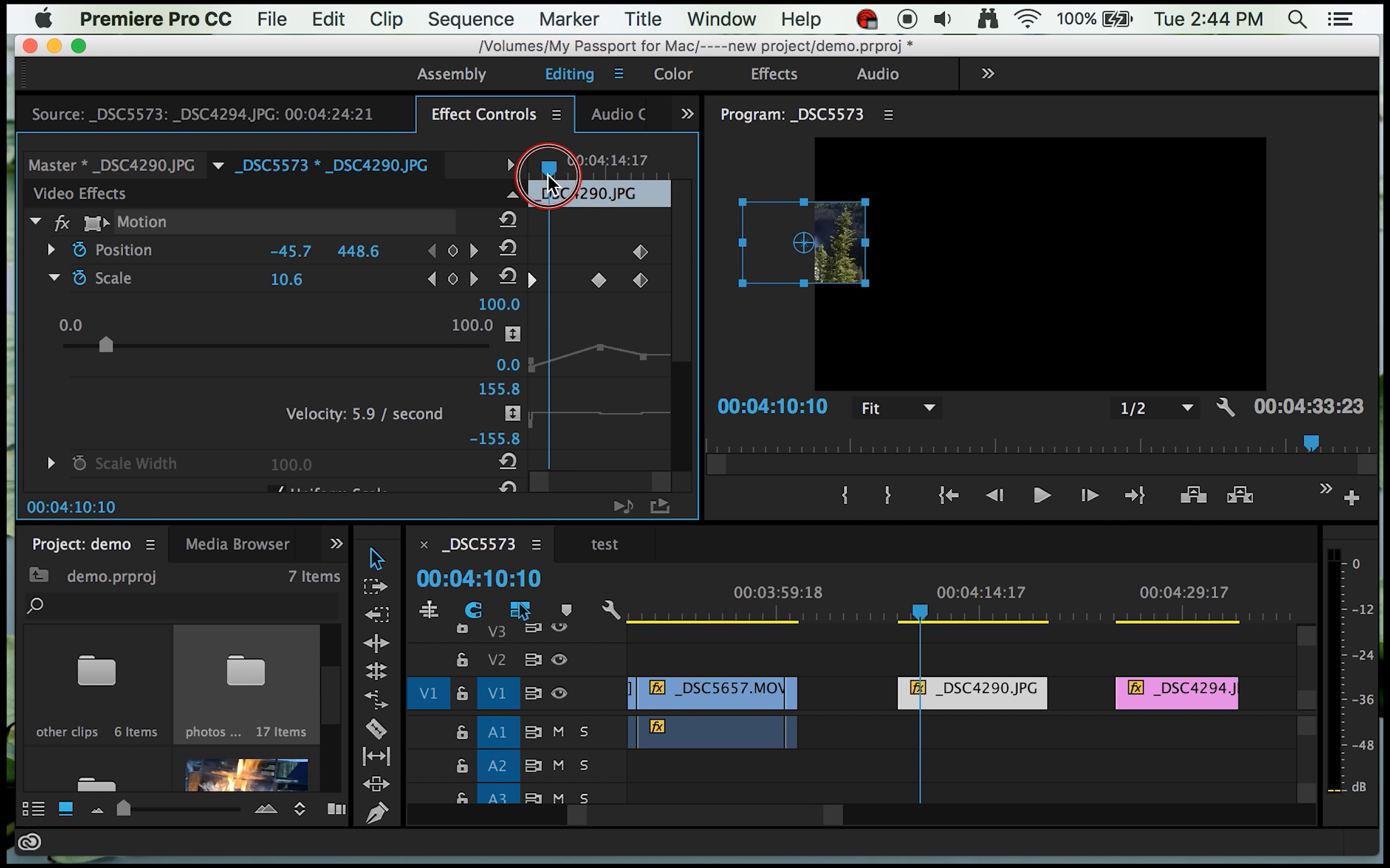
drag(827, 261, 1151, 281)
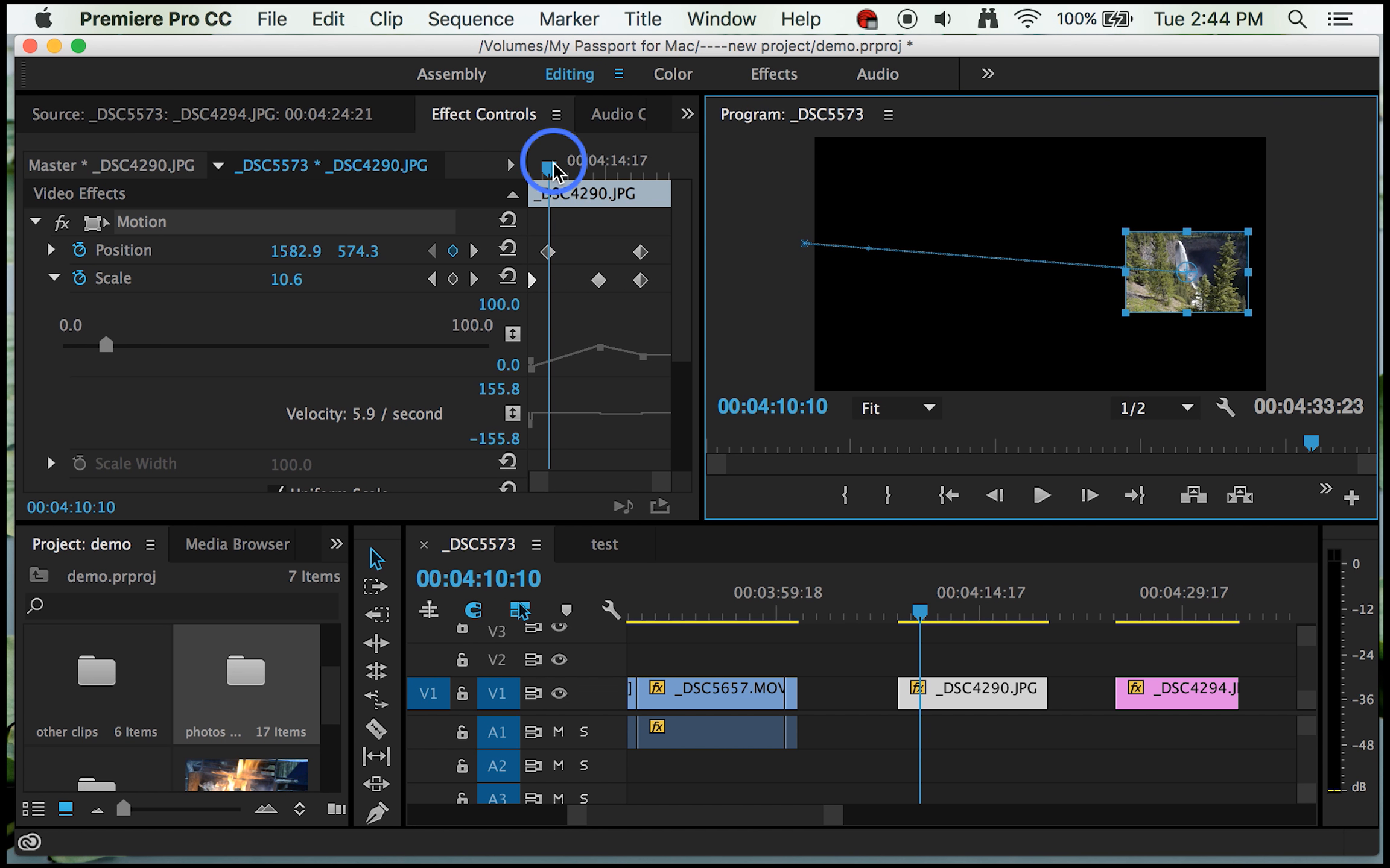
Step: Collapse the Scale details and turn on Rotation animation for the _DSC4290.JPG still at 00:04:09:04
drag(550, 173, 621, 193)
mouse_move(539, 202)
mouse_down()
mouse_move(510, 195)
mouse_move(536, 208)
mouse_up()
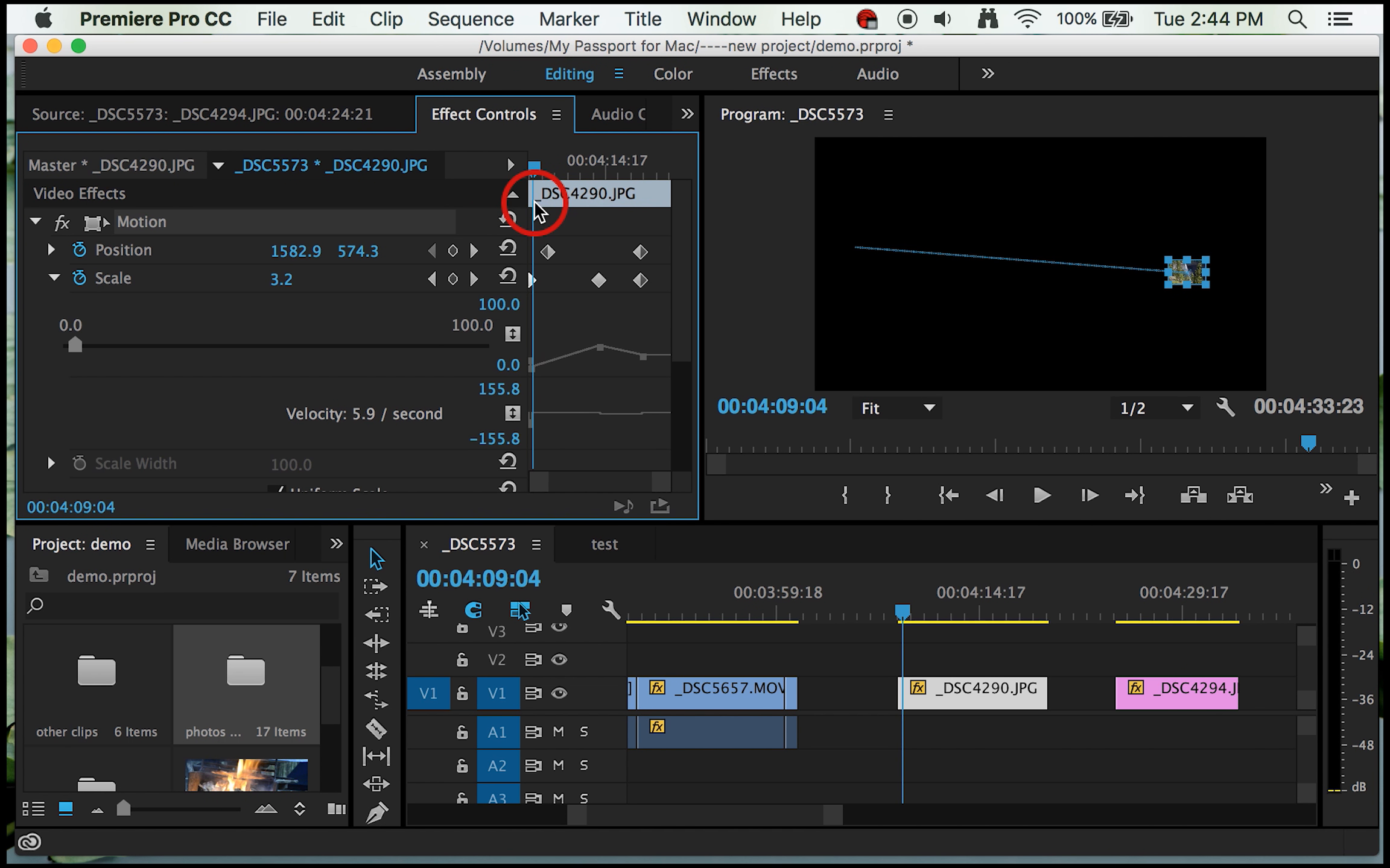
click(54, 279)
click(54, 279)
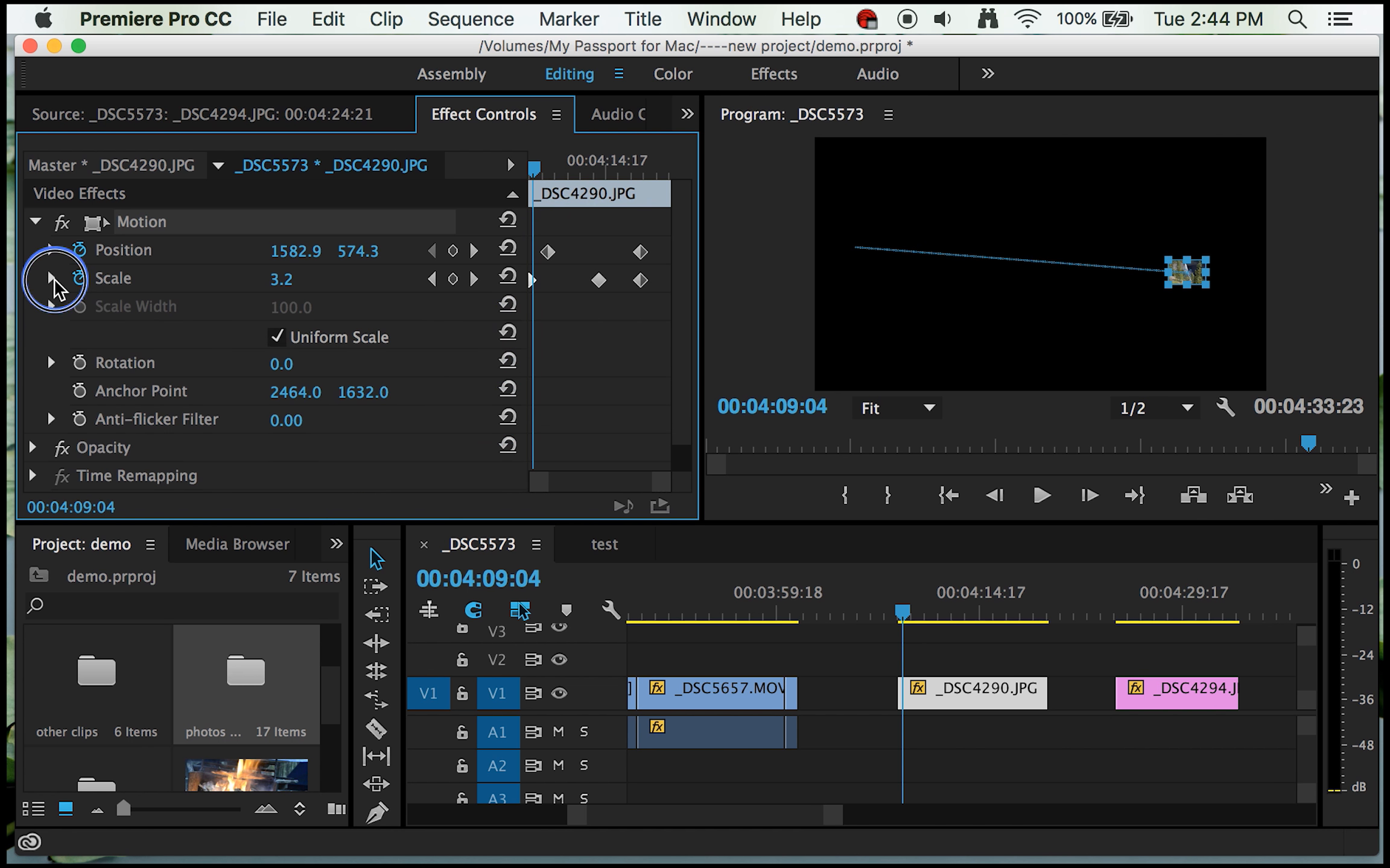
click(54, 278)
click(53, 279)
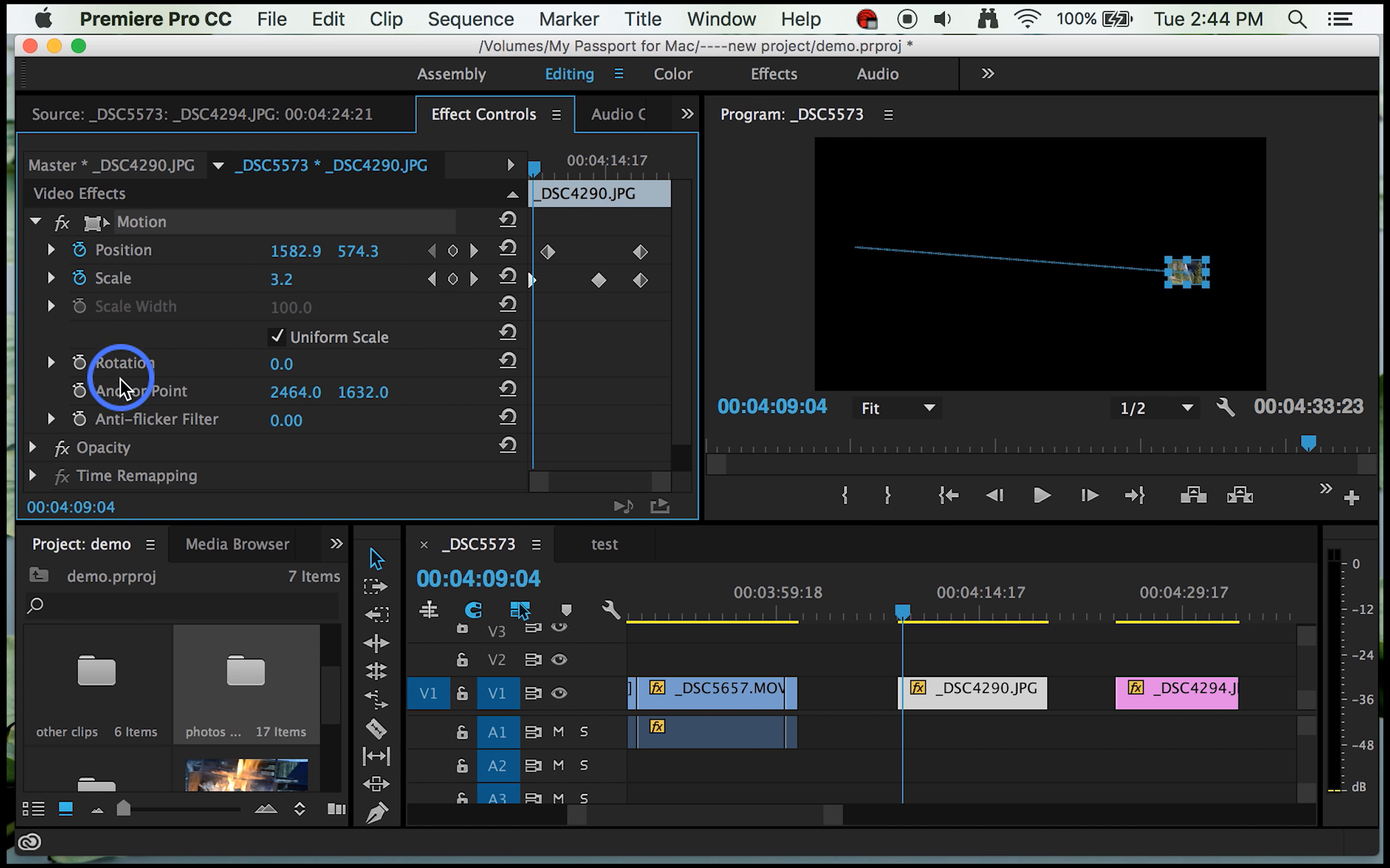
click(79, 362)
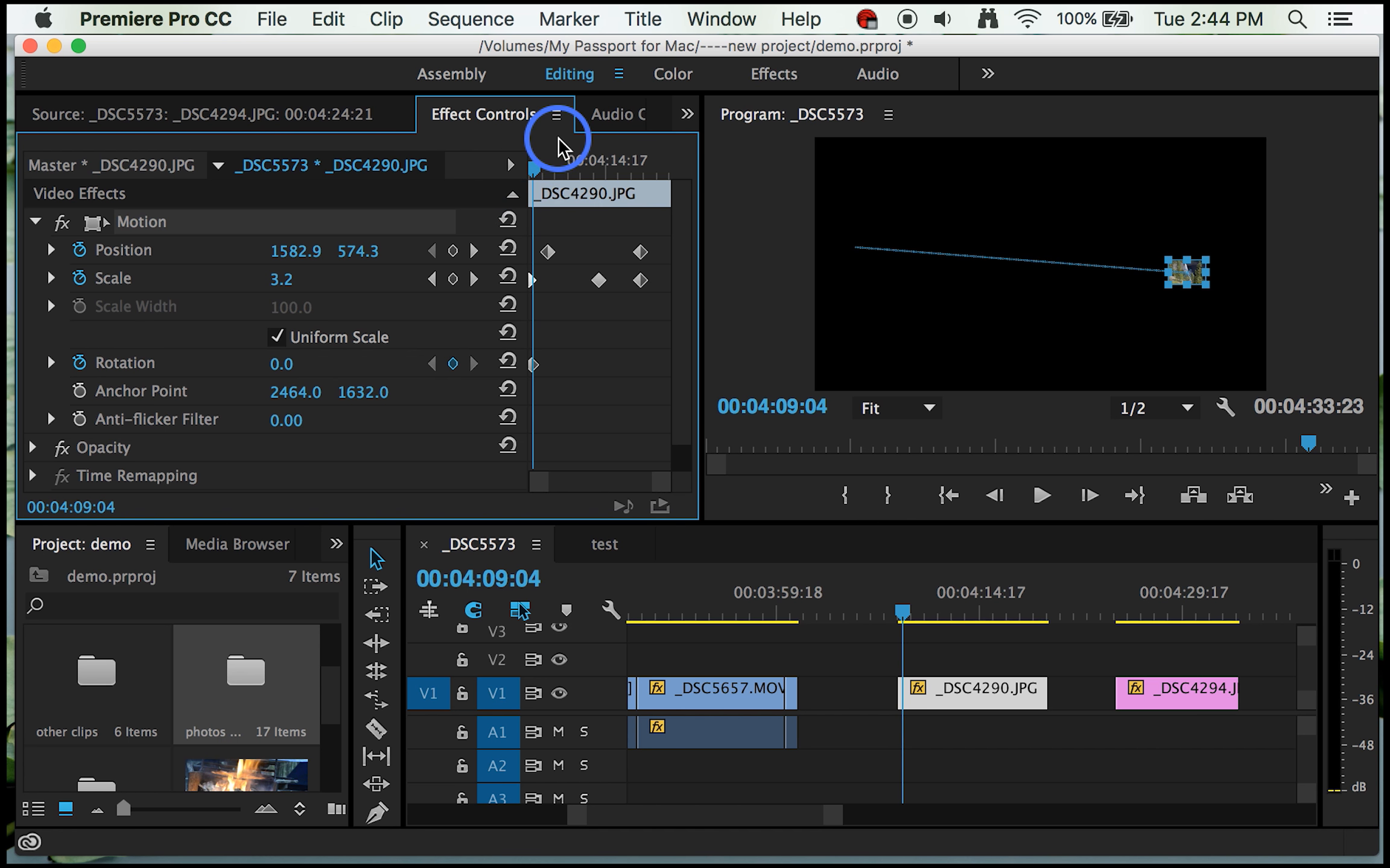
Step: Add a Rotation keyframe of about 313.3° to the _DSC4290.JPG still at 00:04:13:19
drag(534, 169, 593, 175)
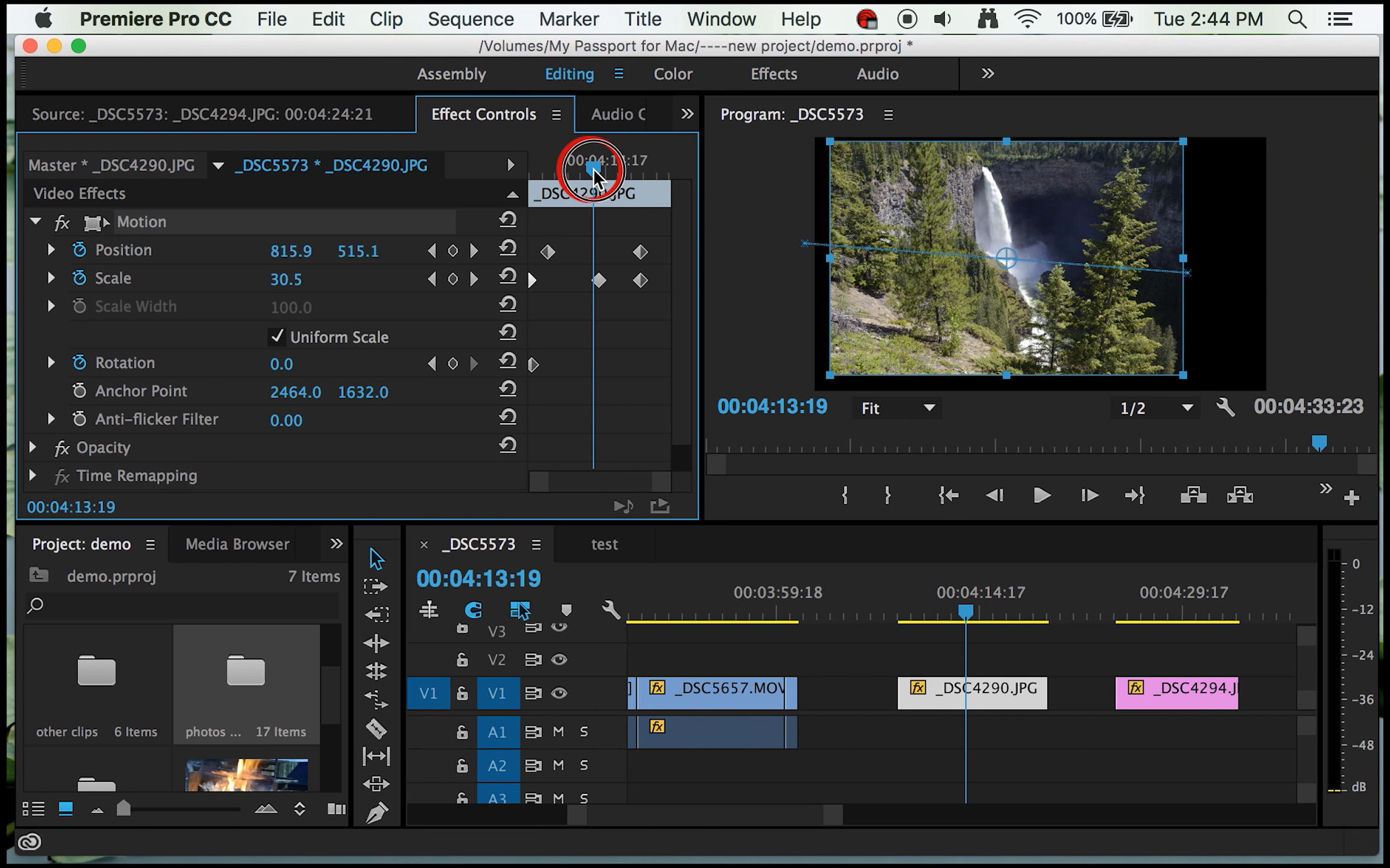
click(52, 363)
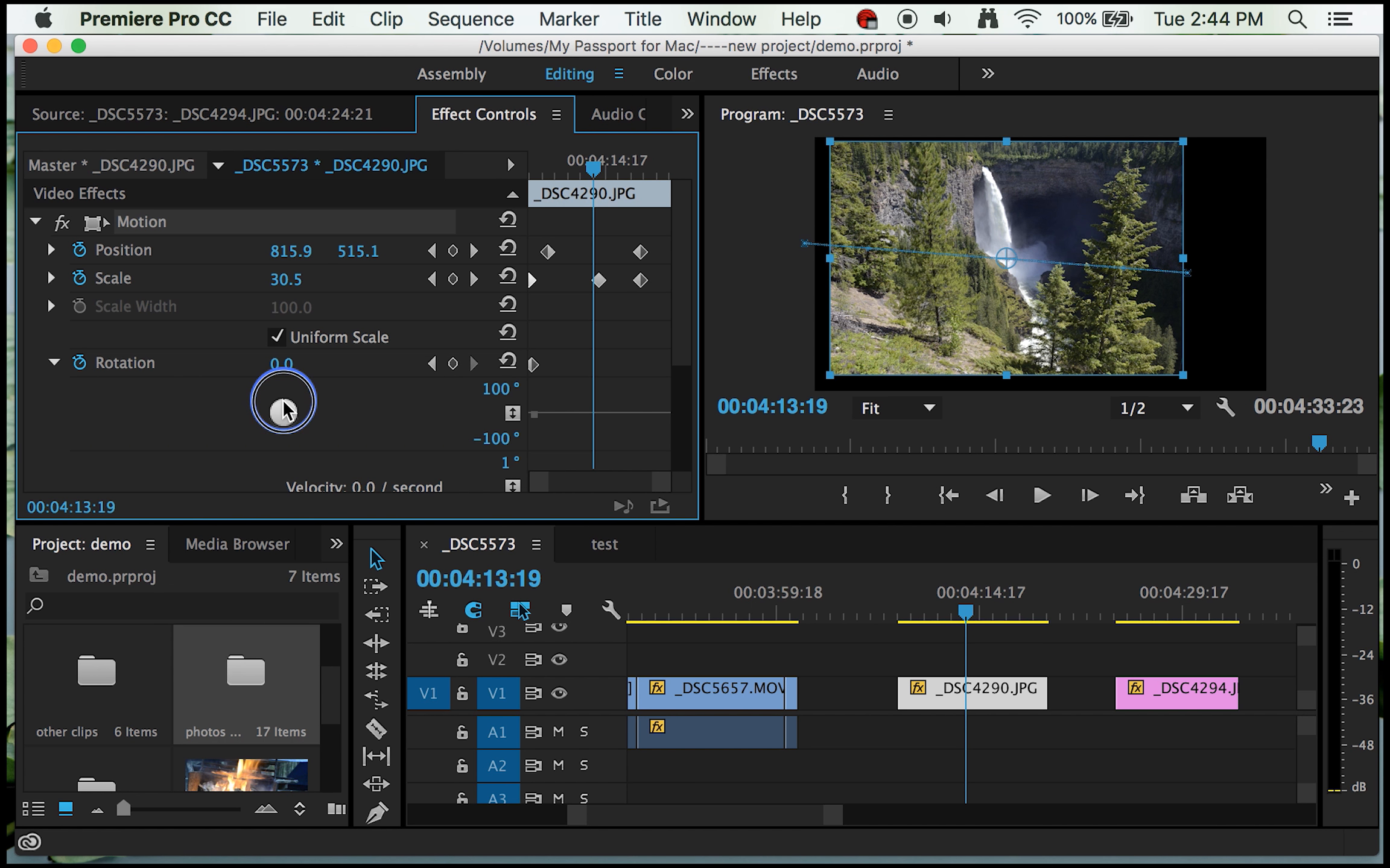
mouse_move(283, 411)
mouse_down()
mouse_move(301, 425)
mouse_move(301, 410)
mouse_move(269, 438)
mouse_move(261, 398)
mouse_up()
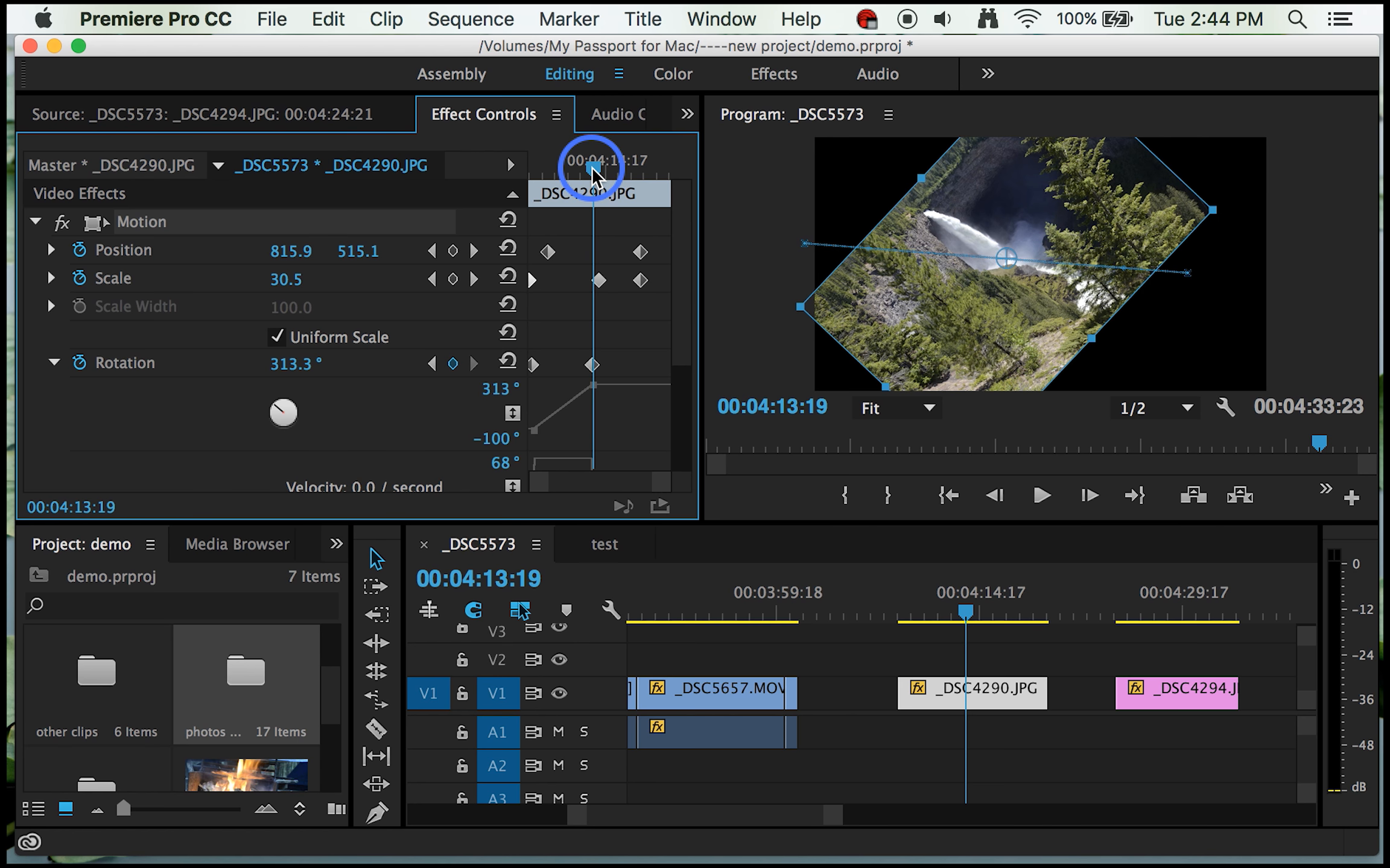
Step: Add a Rotation keyframe of 0 near the end of the _DSC4290.JPG still, at 00:04:19:06
drag(592, 172, 665, 186)
click(293, 364)
text(0)
click(167, 440)
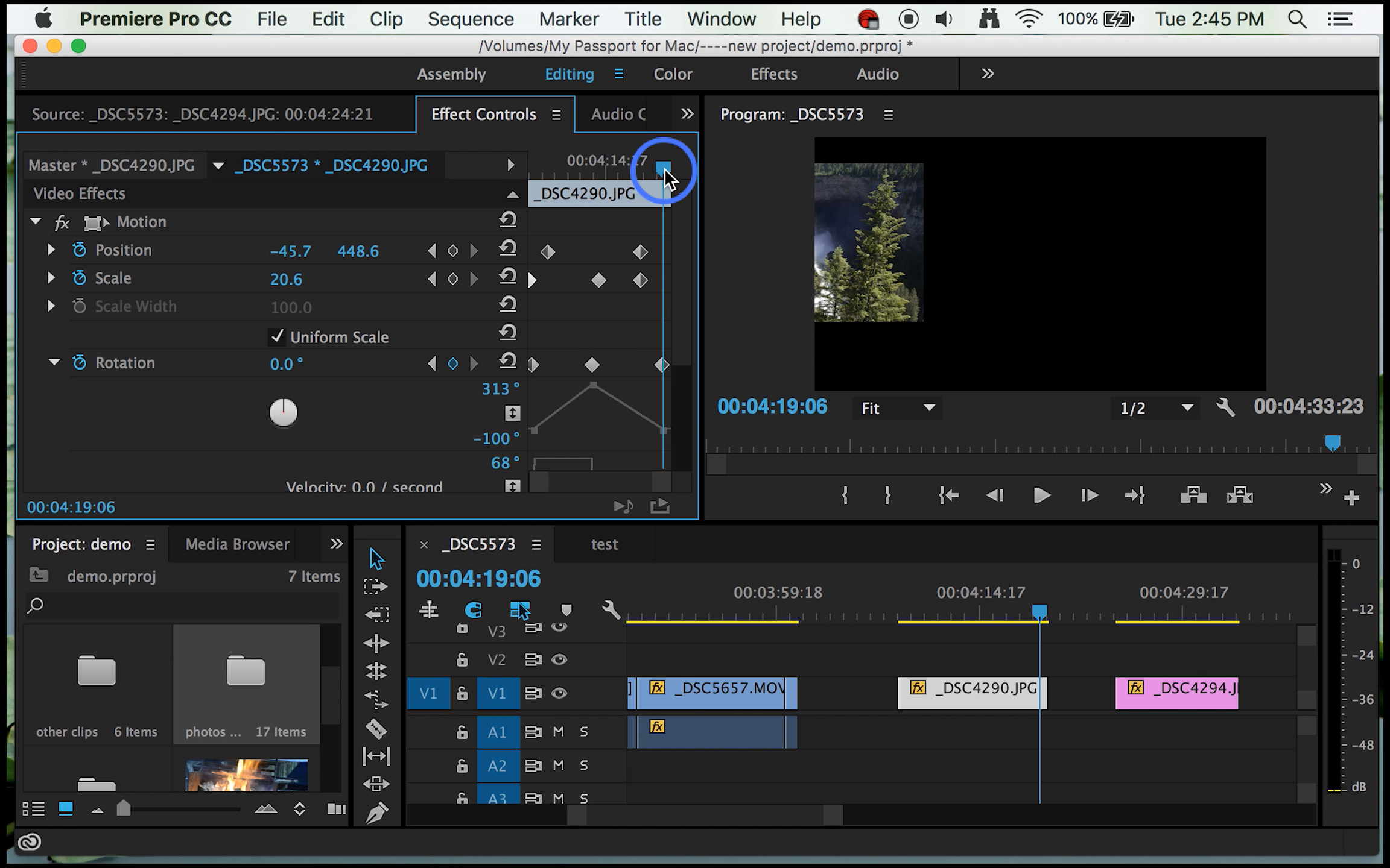
Step: Preview the _DSC4290.JPG animation from near its start through its end, and collapse the Motion settings
drag(664, 176, 539, 196)
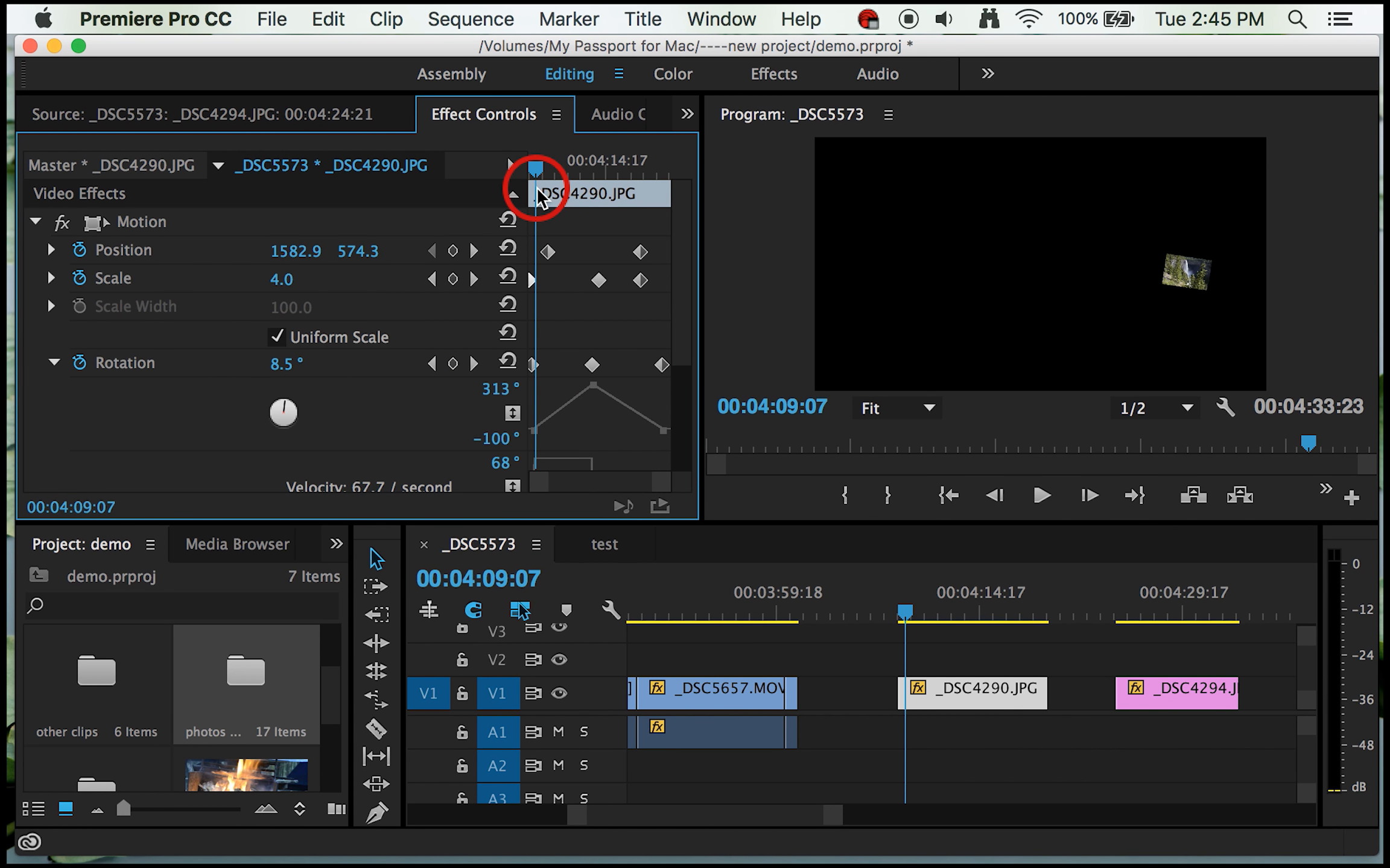
key(Return)
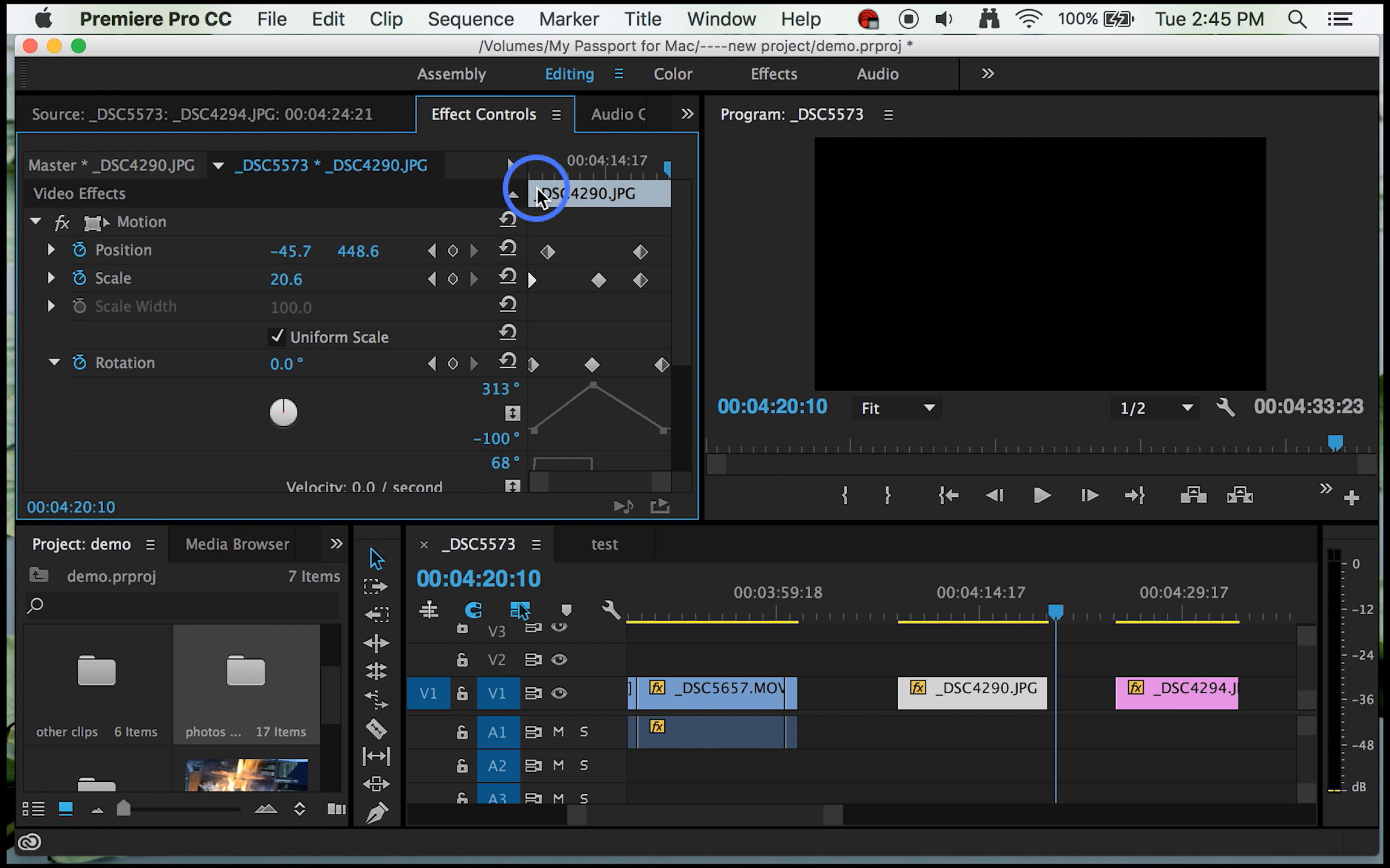
click(667, 171)
drag(666, 169, 663, 170)
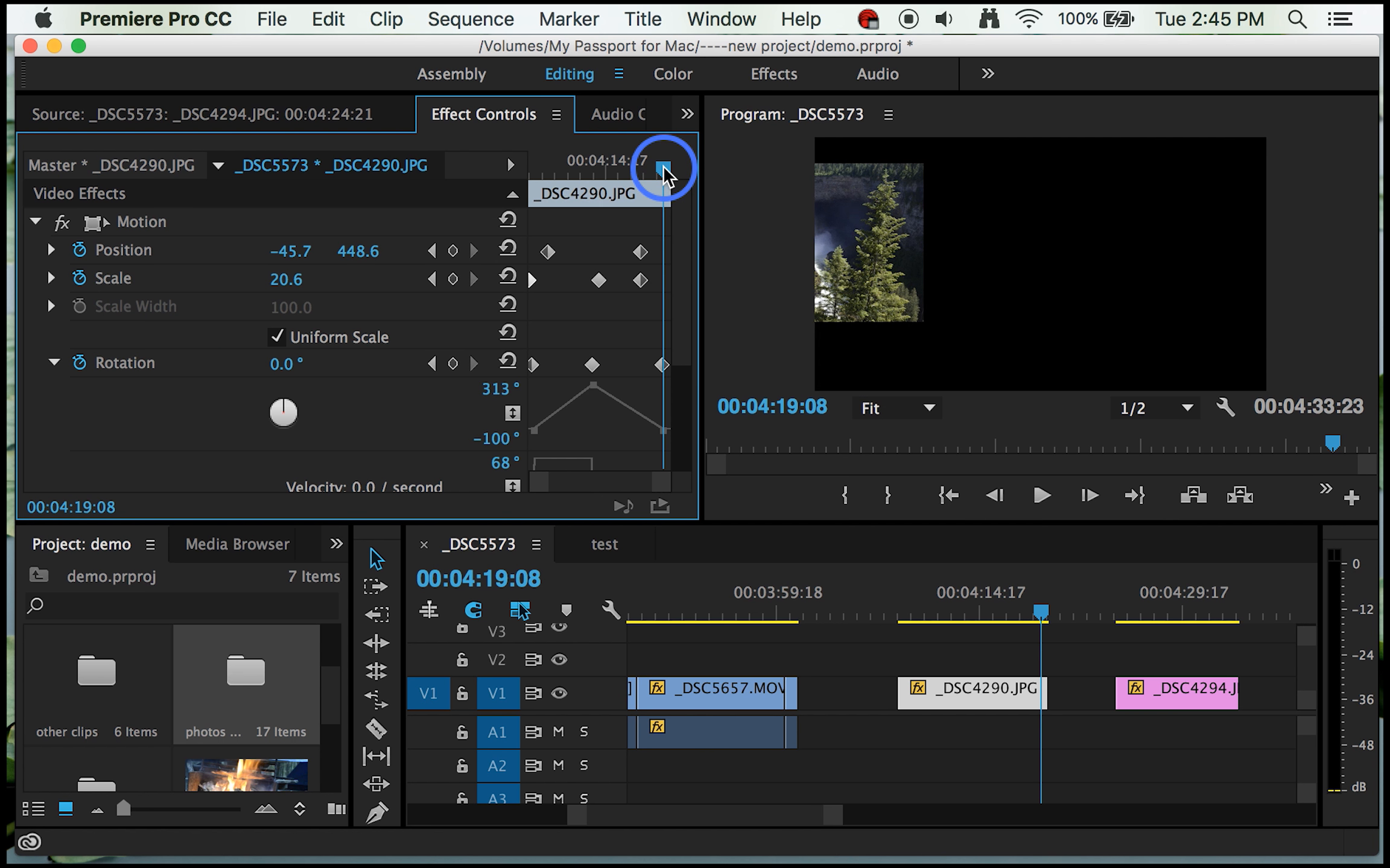
click(34, 222)
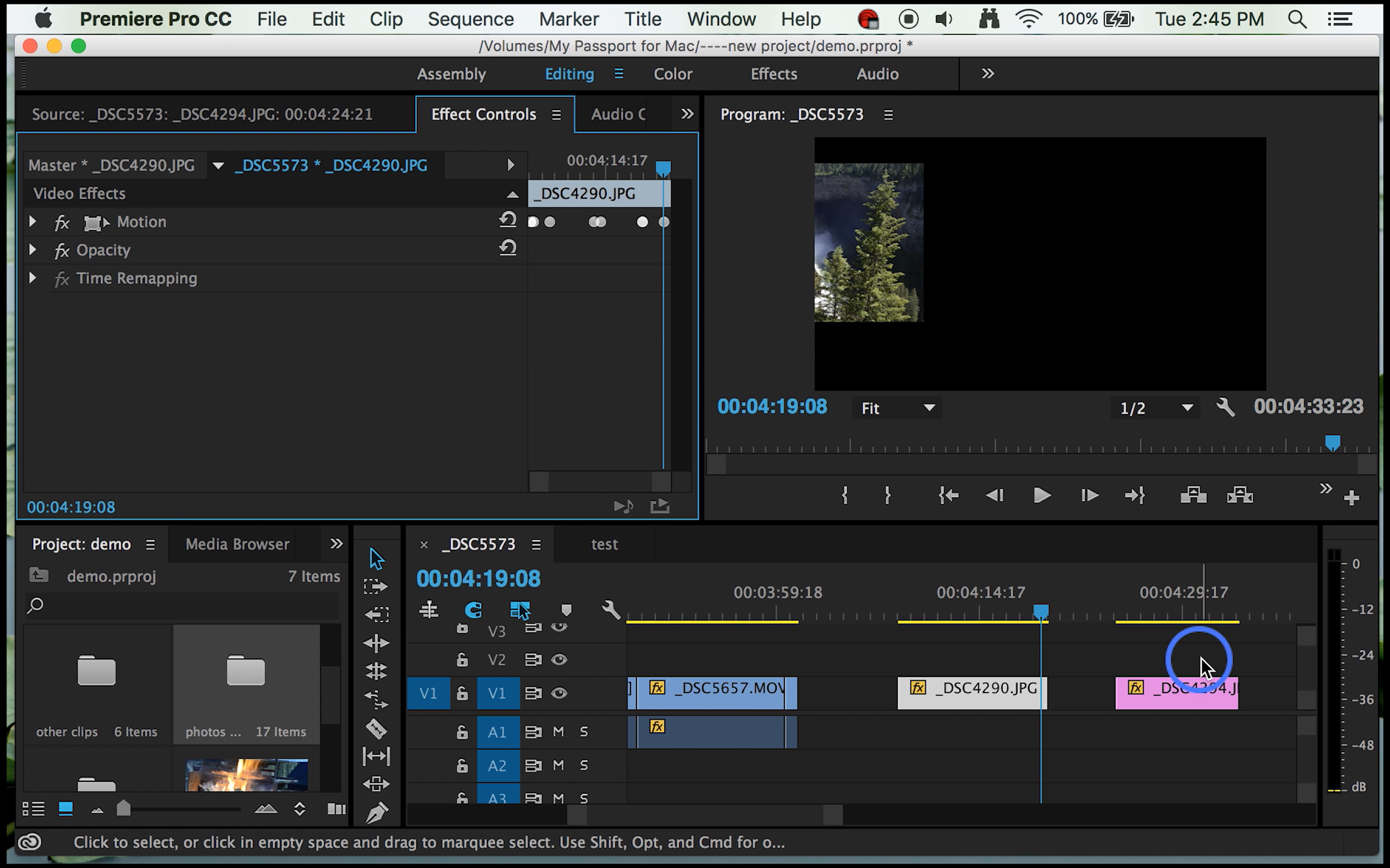
Step: Move the _DSC4294.JPG still onto V2 directly above _DSC4290.JPG and extend its end to match that still
drag(1191, 692, 980, 662)
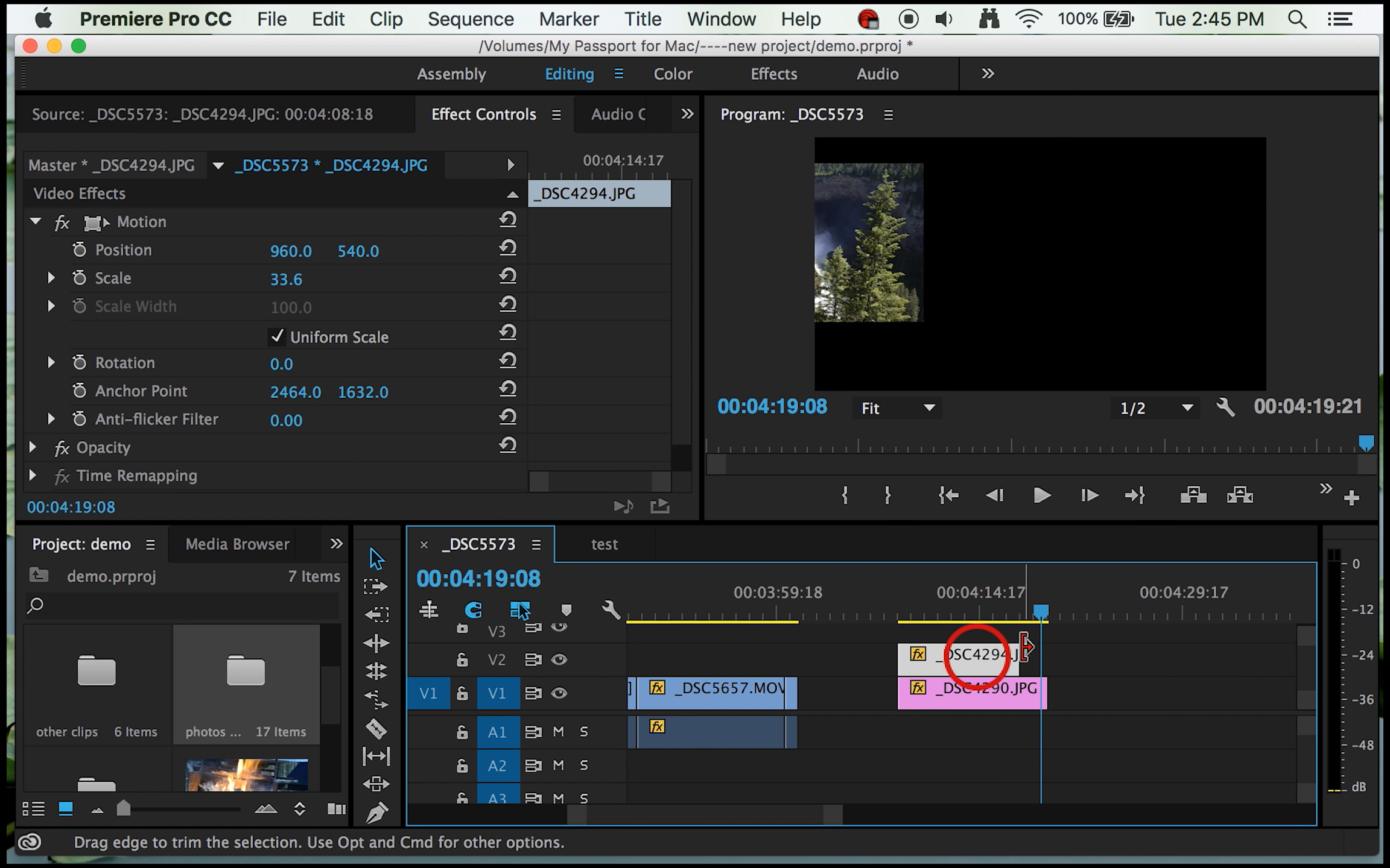
drag(1046, 607, 975, 615)
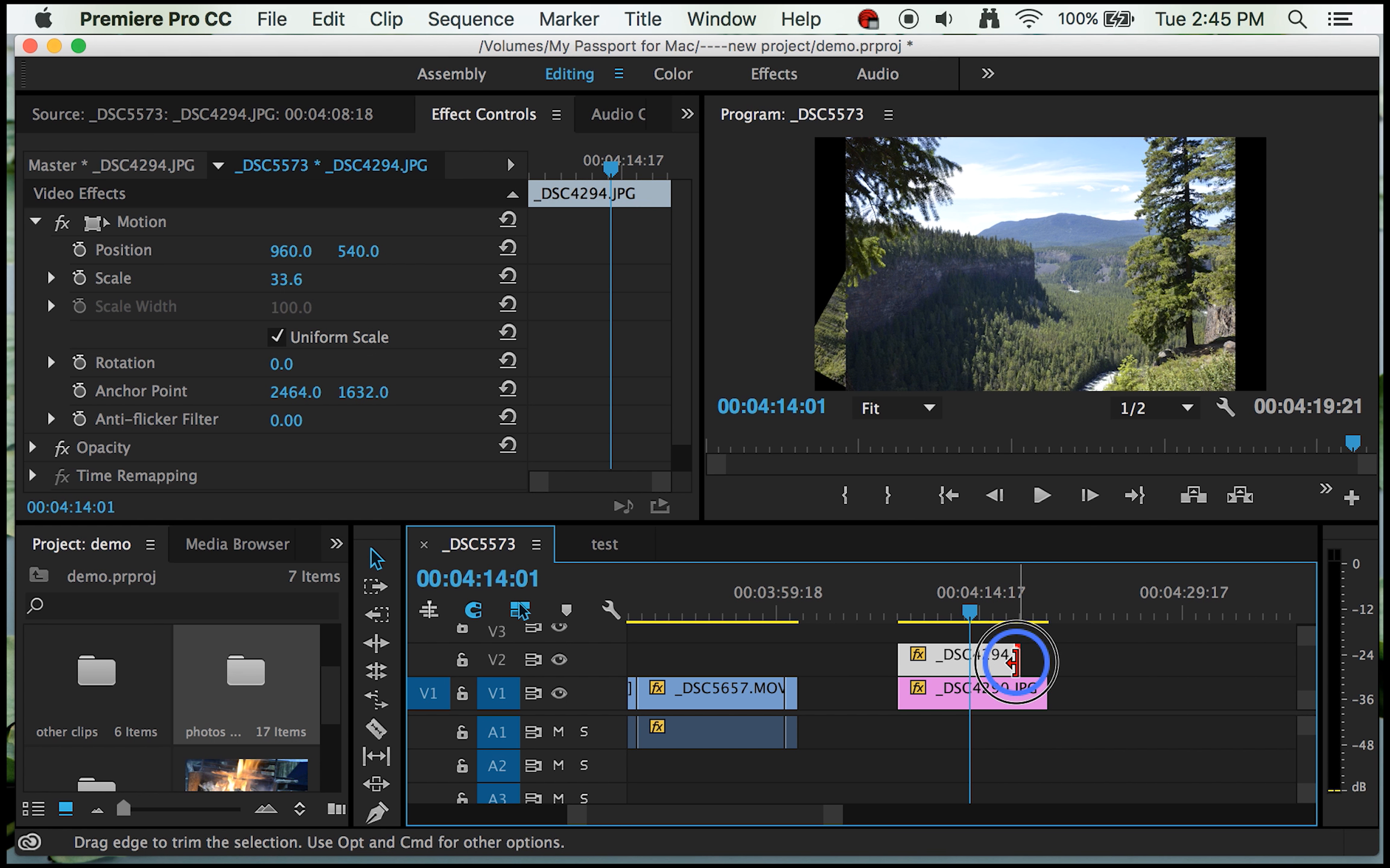
drag(1015, 662, 1032, 662)
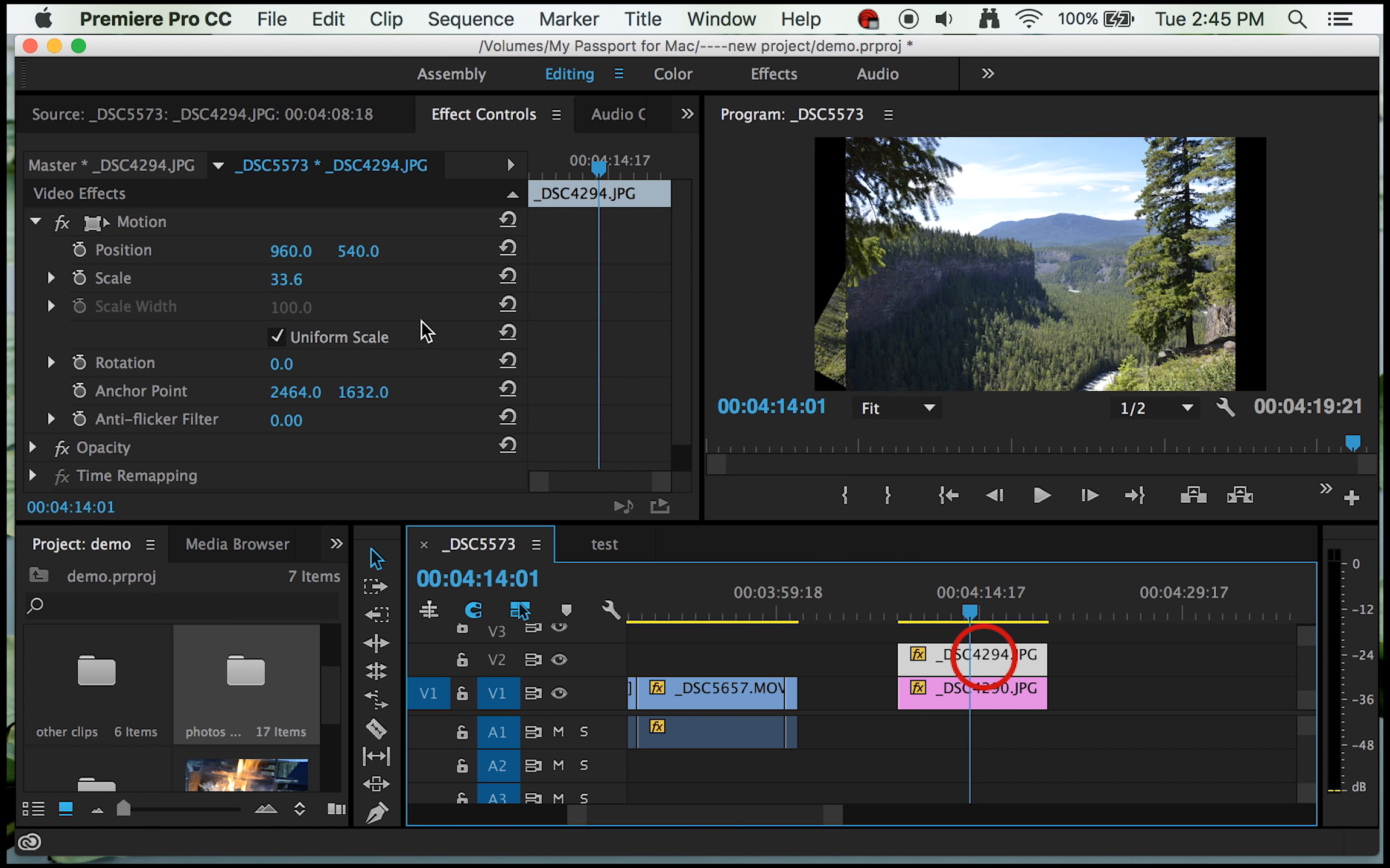
Step: Set the Scale of the _DSC4294.JPG still to 45.6, collapse its Motion settings and expand its Opacity settings
click(286, 279)
drag(284, 275, 306, 279)
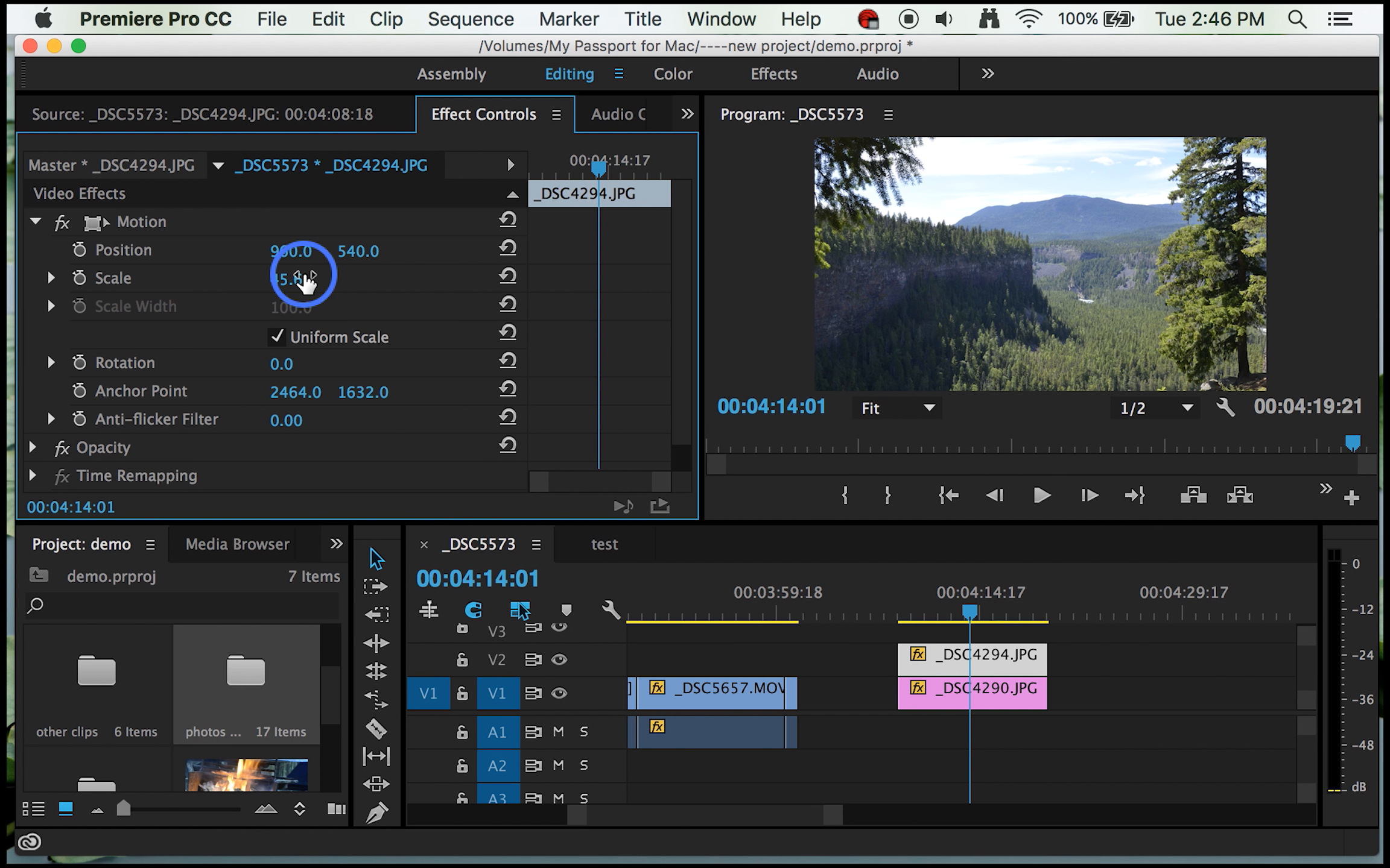
click(31, 220)
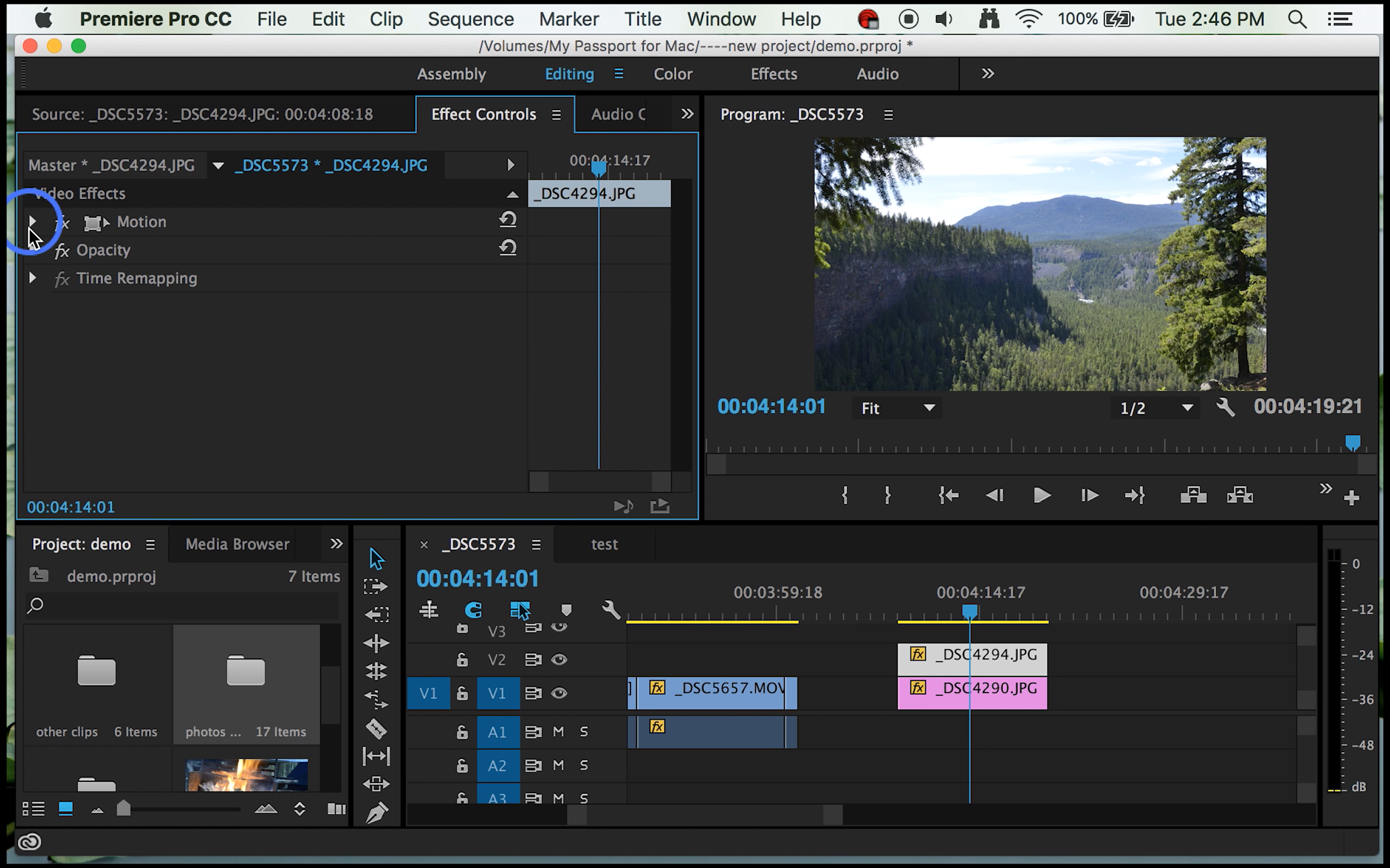
click(34, 250)
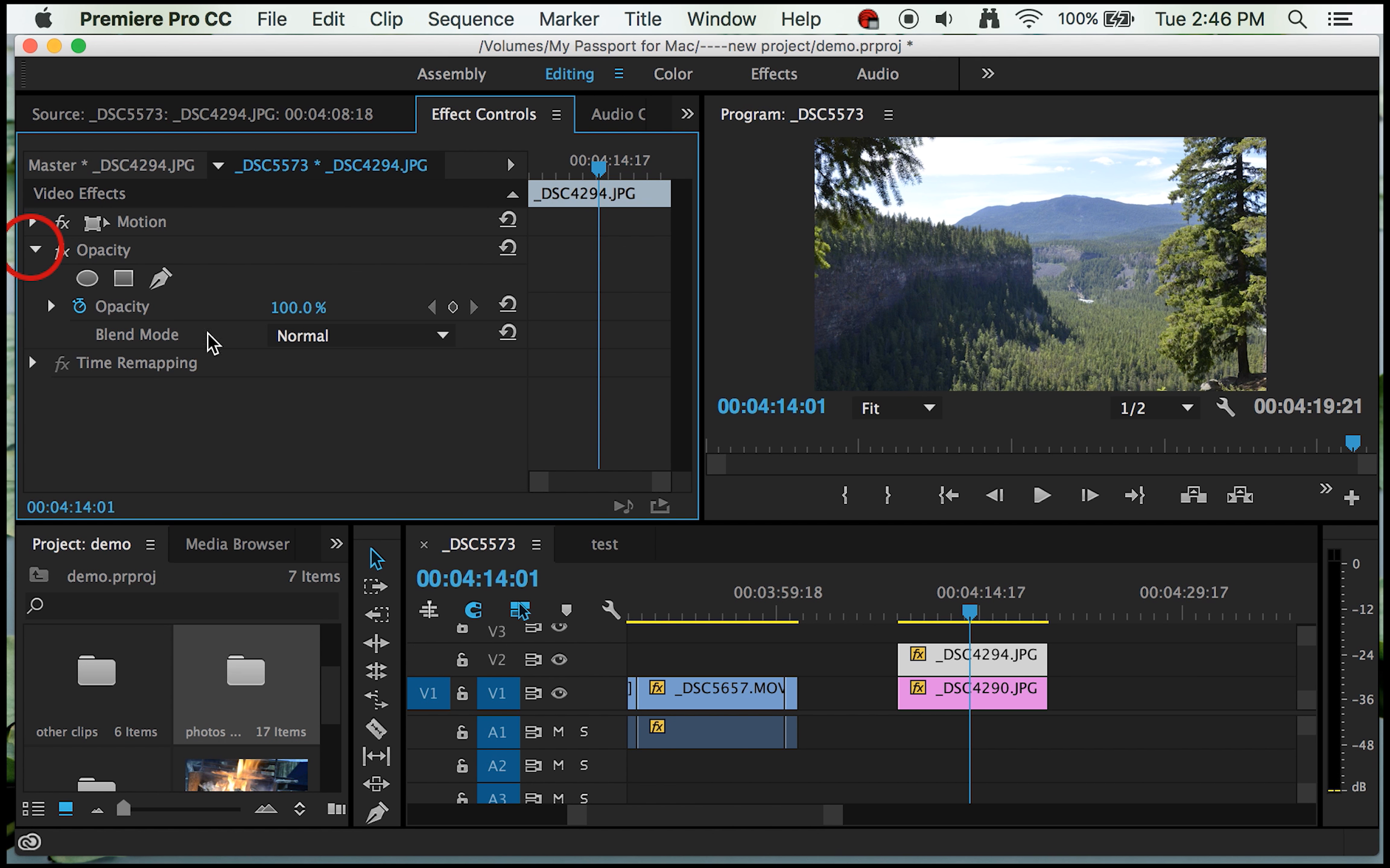
Step: Try the Overlay and Lighten blend modes on the _DSC4294.JPG still and return it to Normal
click(443, 337)
drag(443, 339, 366, 442)
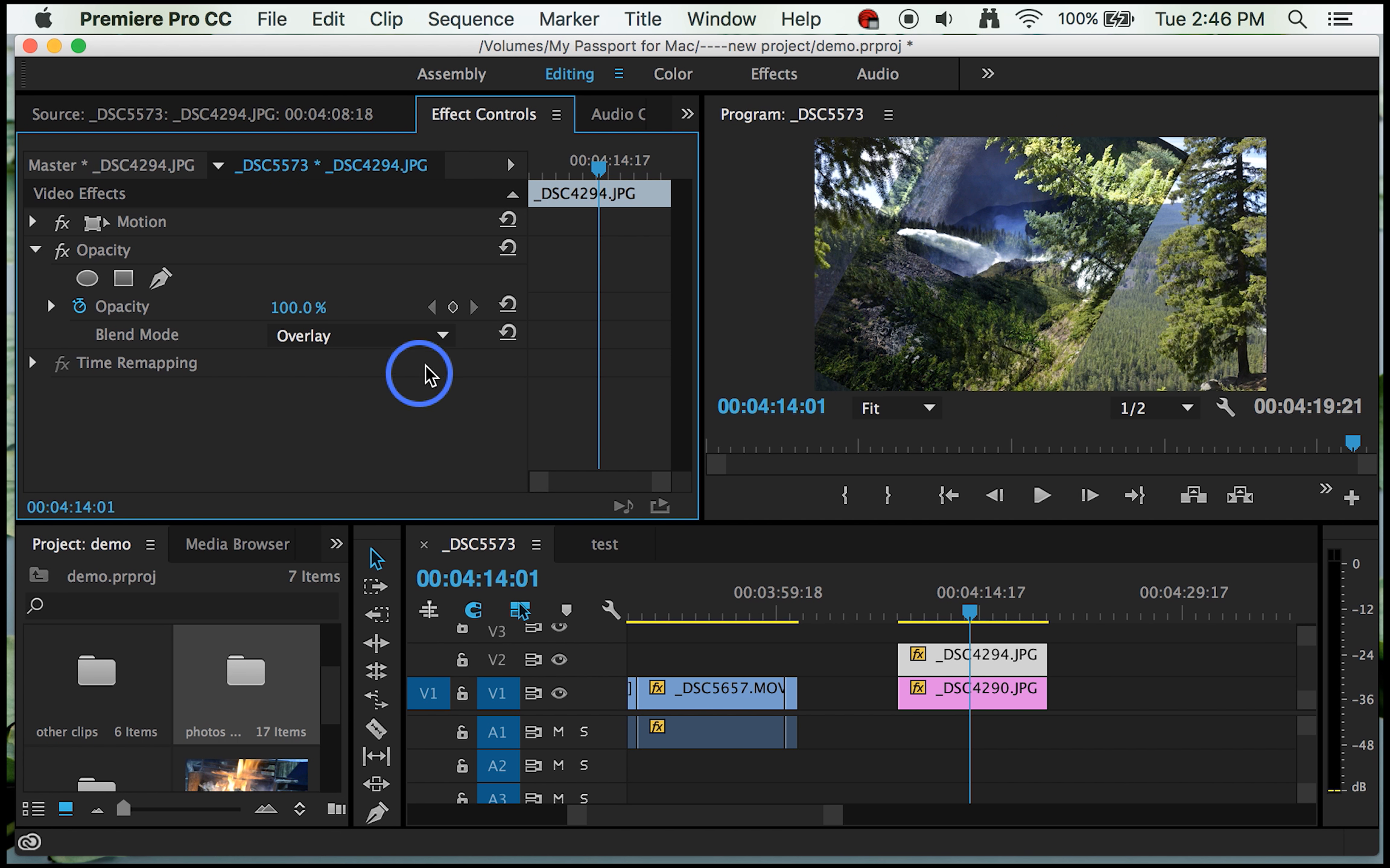
click(443, 339)
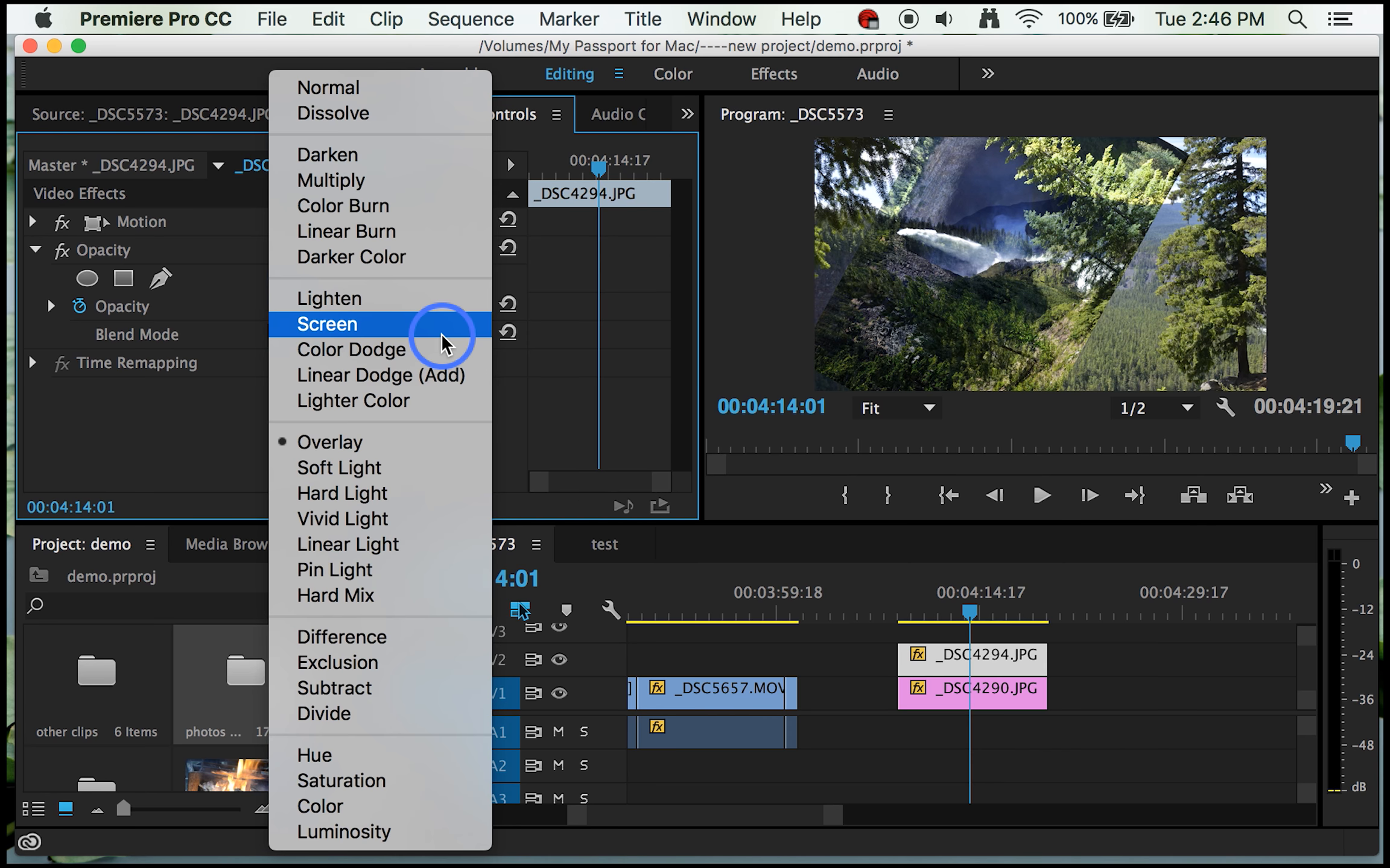
click(394, 300)
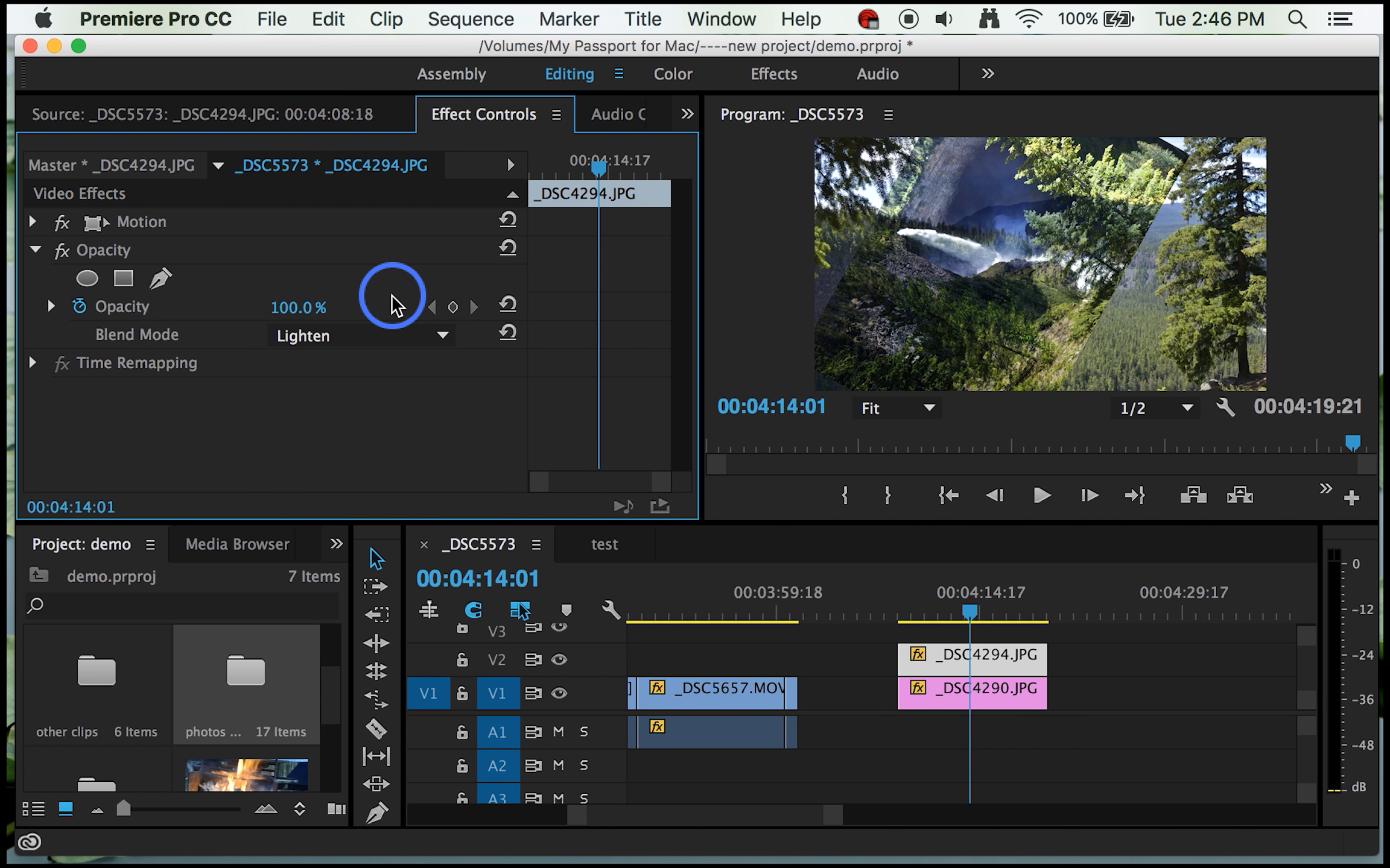
click(443, 337)
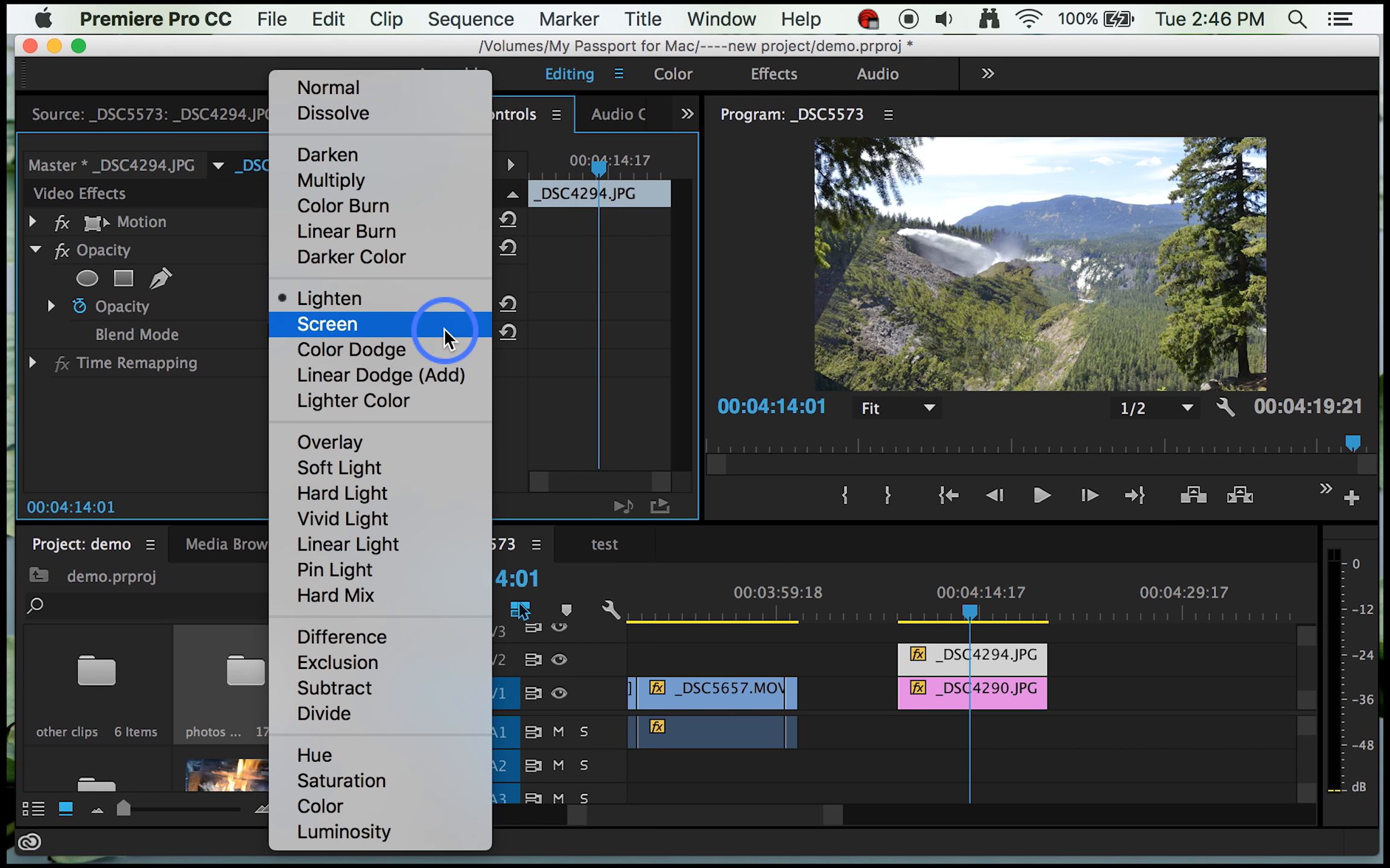
click(361, 91)
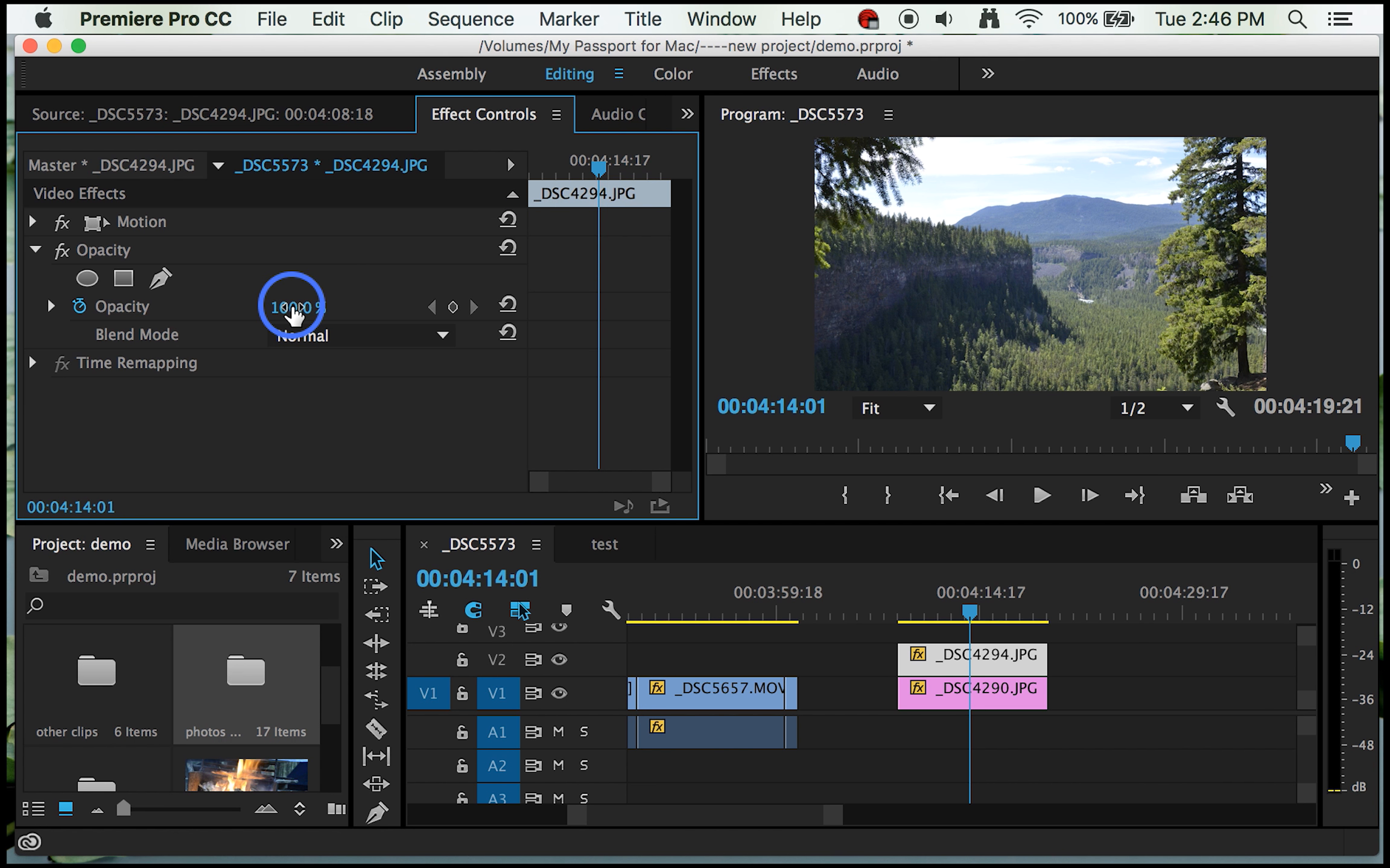
Step: Add 100% Opacity keyframes to the _DSC4294.JPG still at 00:04:14:01 and 00:04:09:11
mouse_move(293, 311)
mouse_down()
mouse_move(171, 310)
mouse_move(308, 311)
mouse_up()
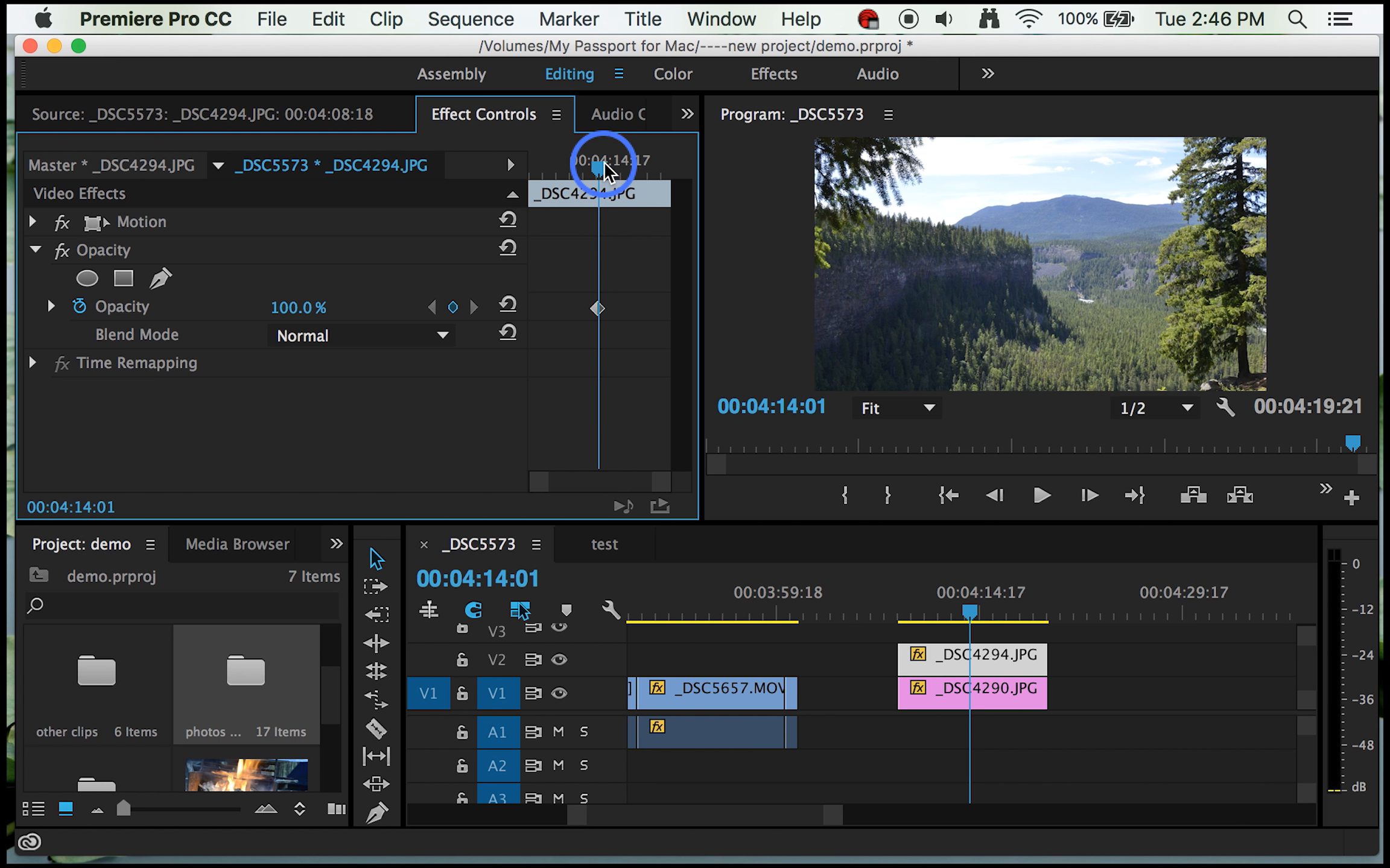
drag(599, 167, 542, 181)
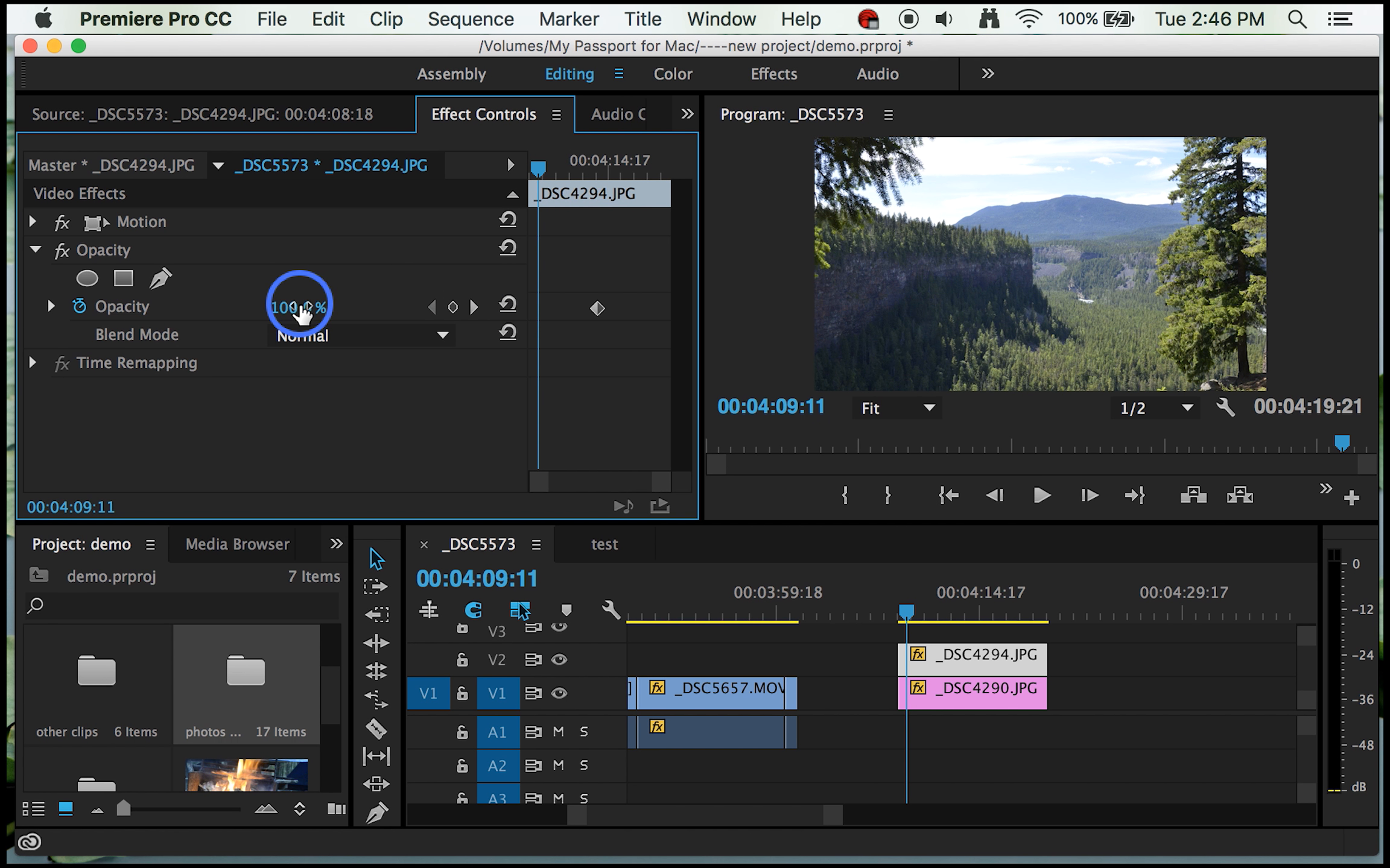
click(302, 309)
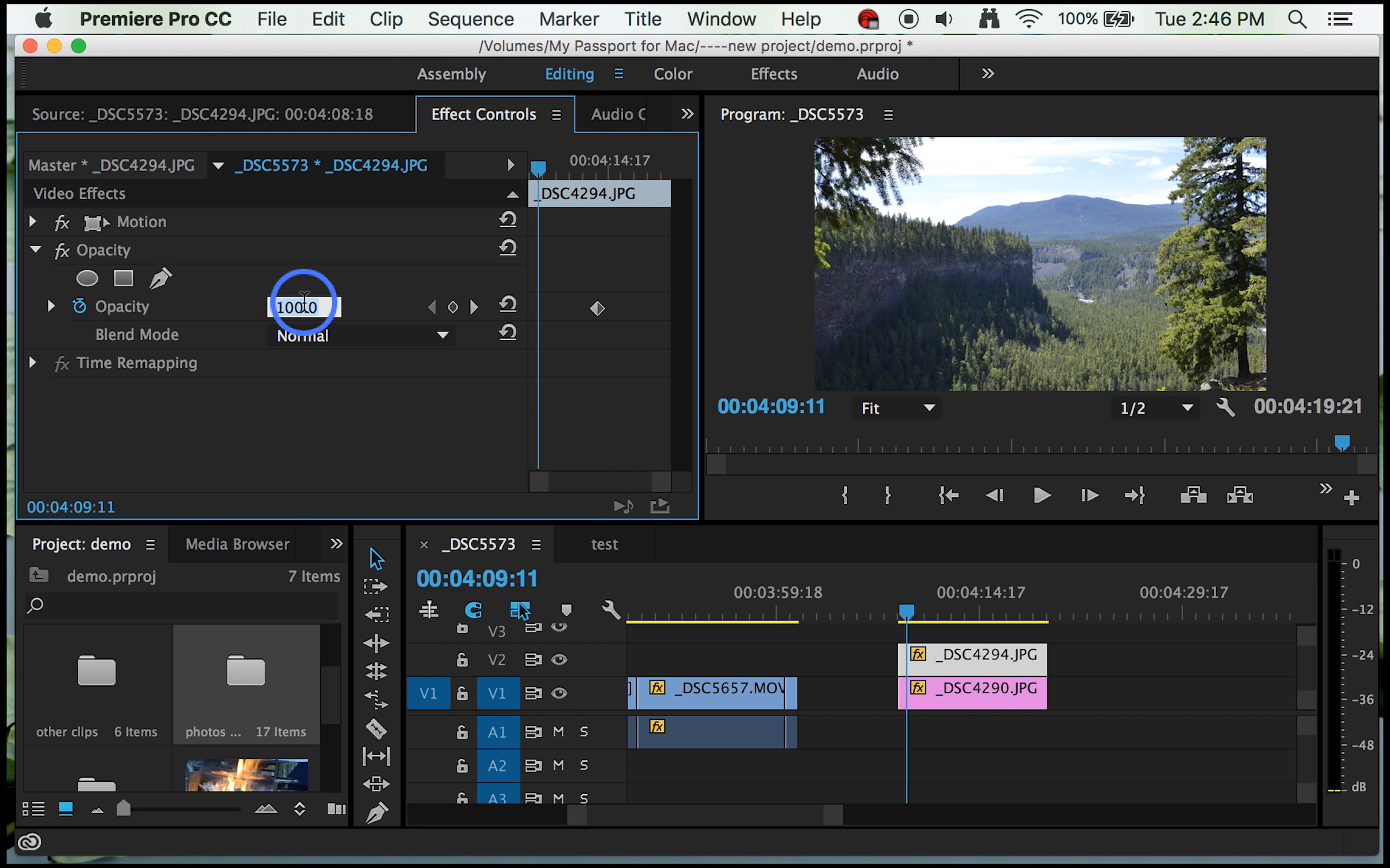
click(453, 309)
Step: Add an Opacity keyframe of 1% to the _DSC4294.JPG still at 00:04:11:16
click(535, 176)
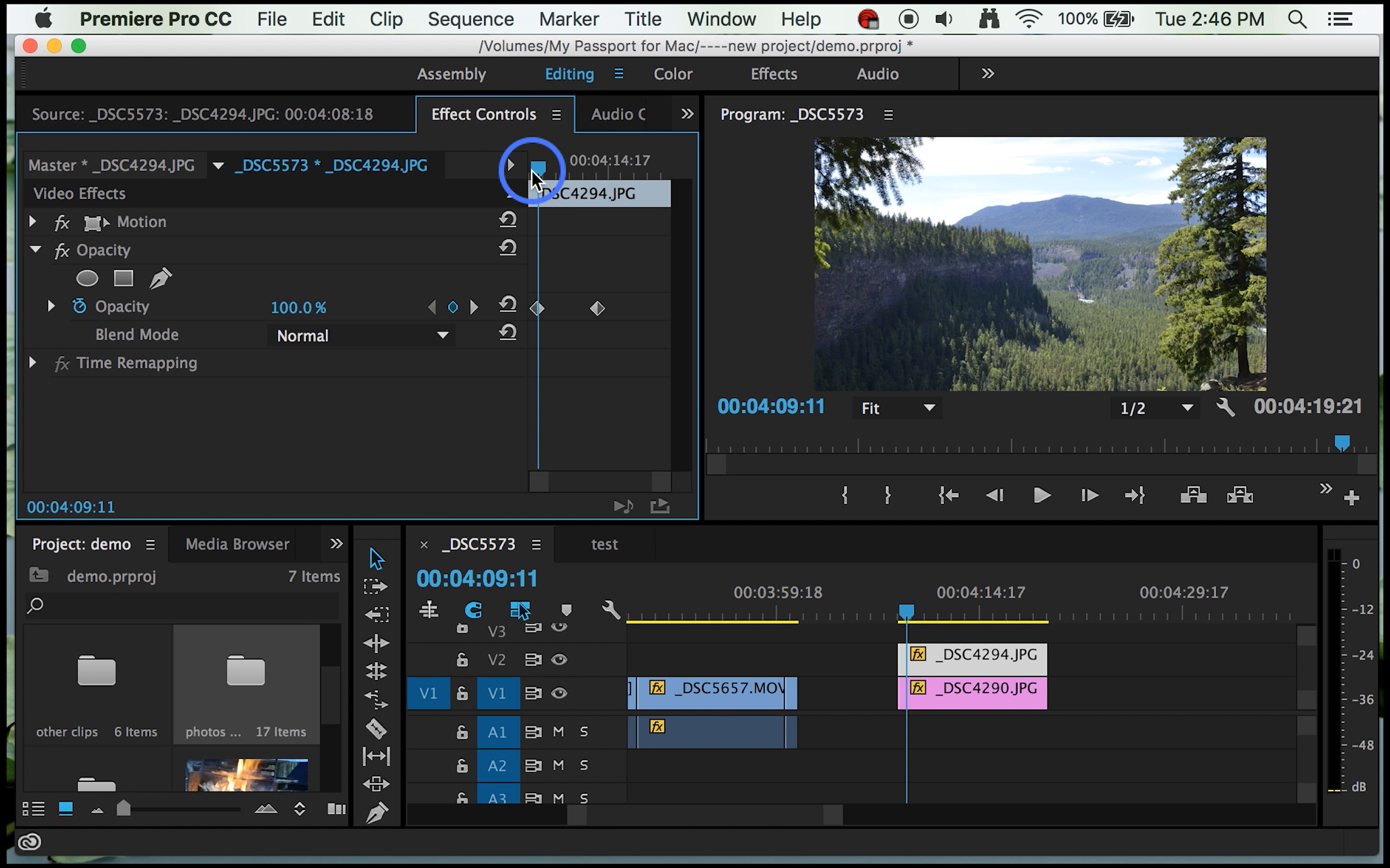
drag(535, 176, 568, 175)
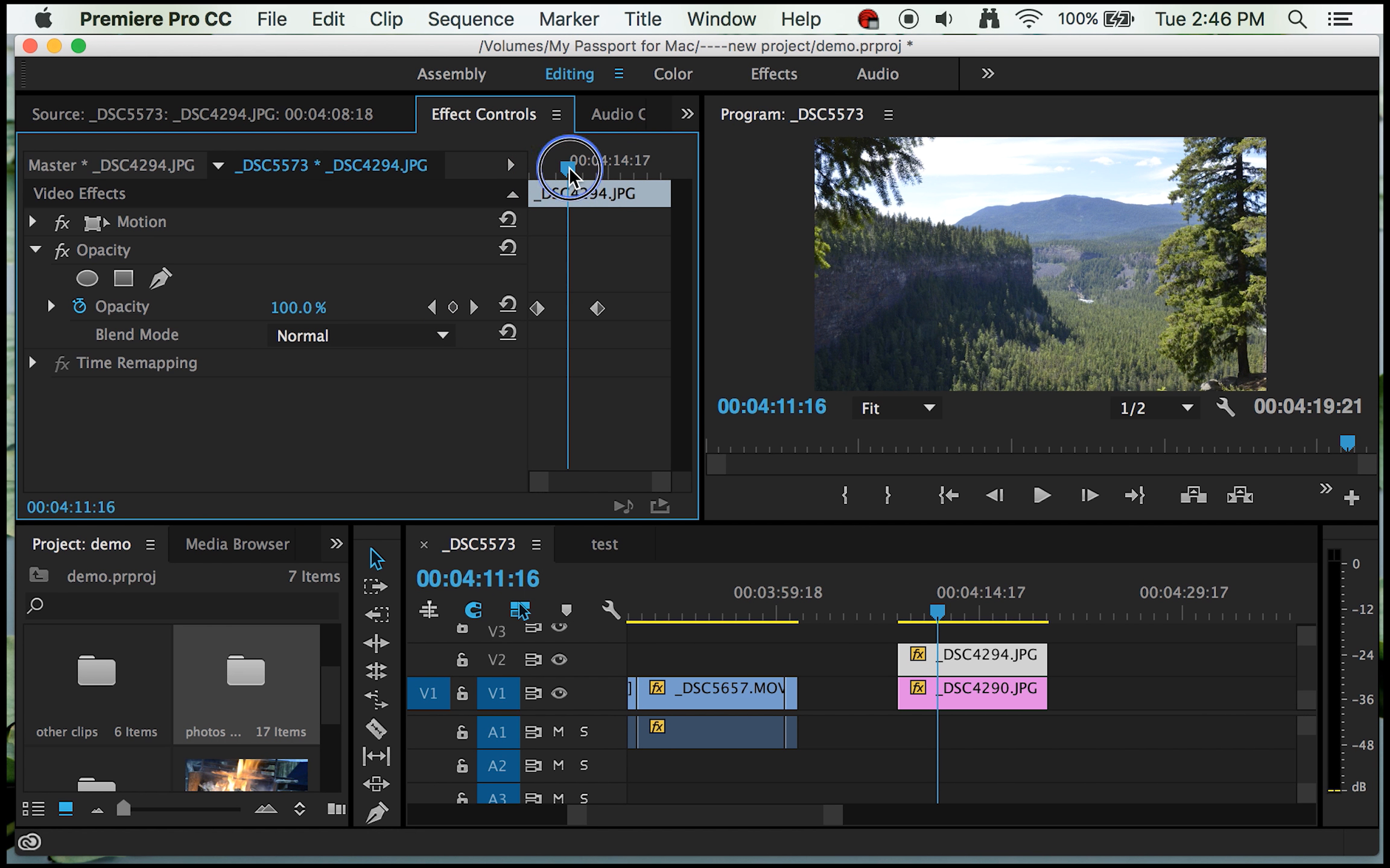
drag(298, 308, 239, 308)
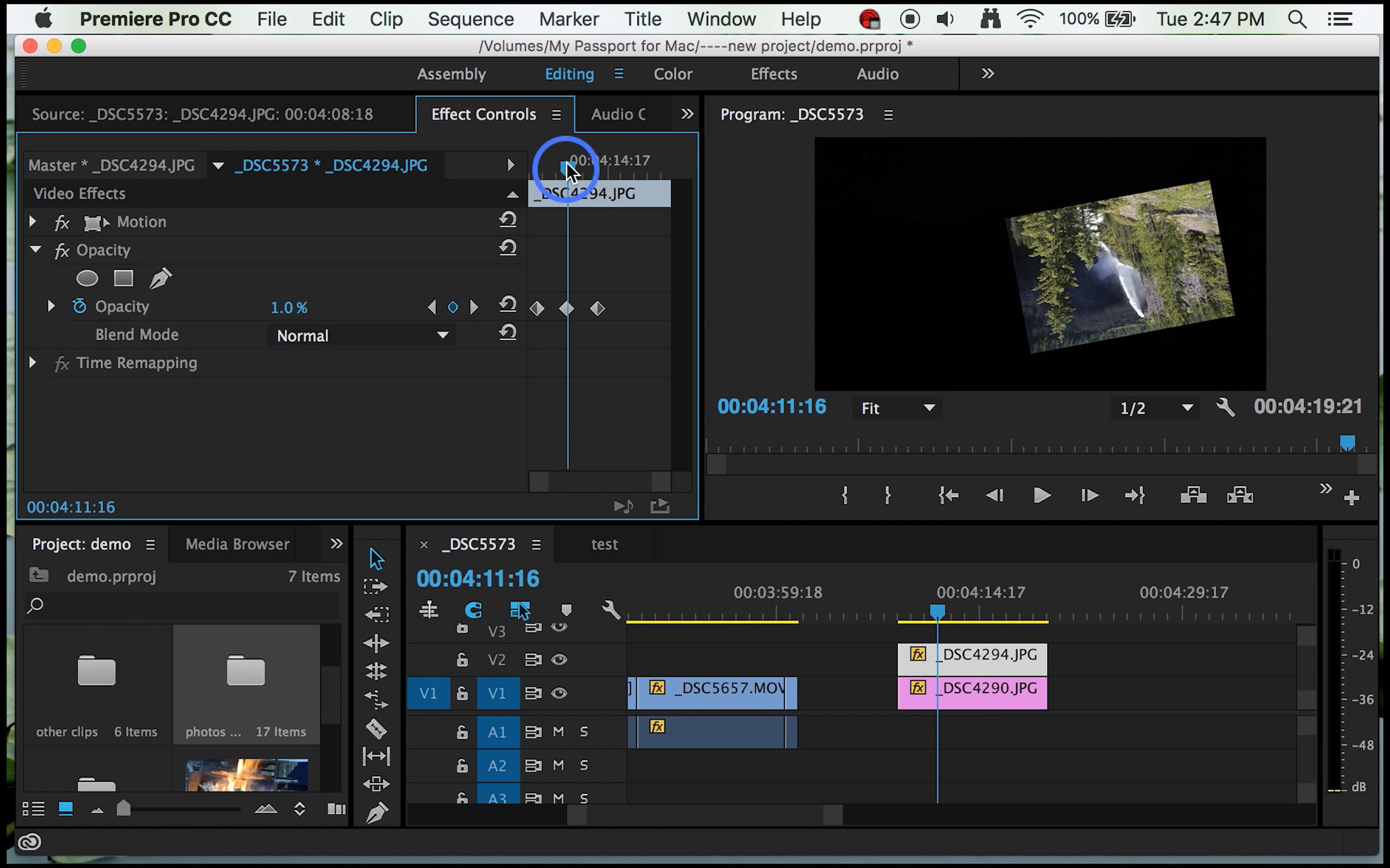
Step: Add Opacity keyframes of 0% at 00:04:16:21 and 100% at 00:04:19:02 to the _DSC4294.JPG still
drag(567, 166, 638, 184)
drag(325, 310, 299, 305)
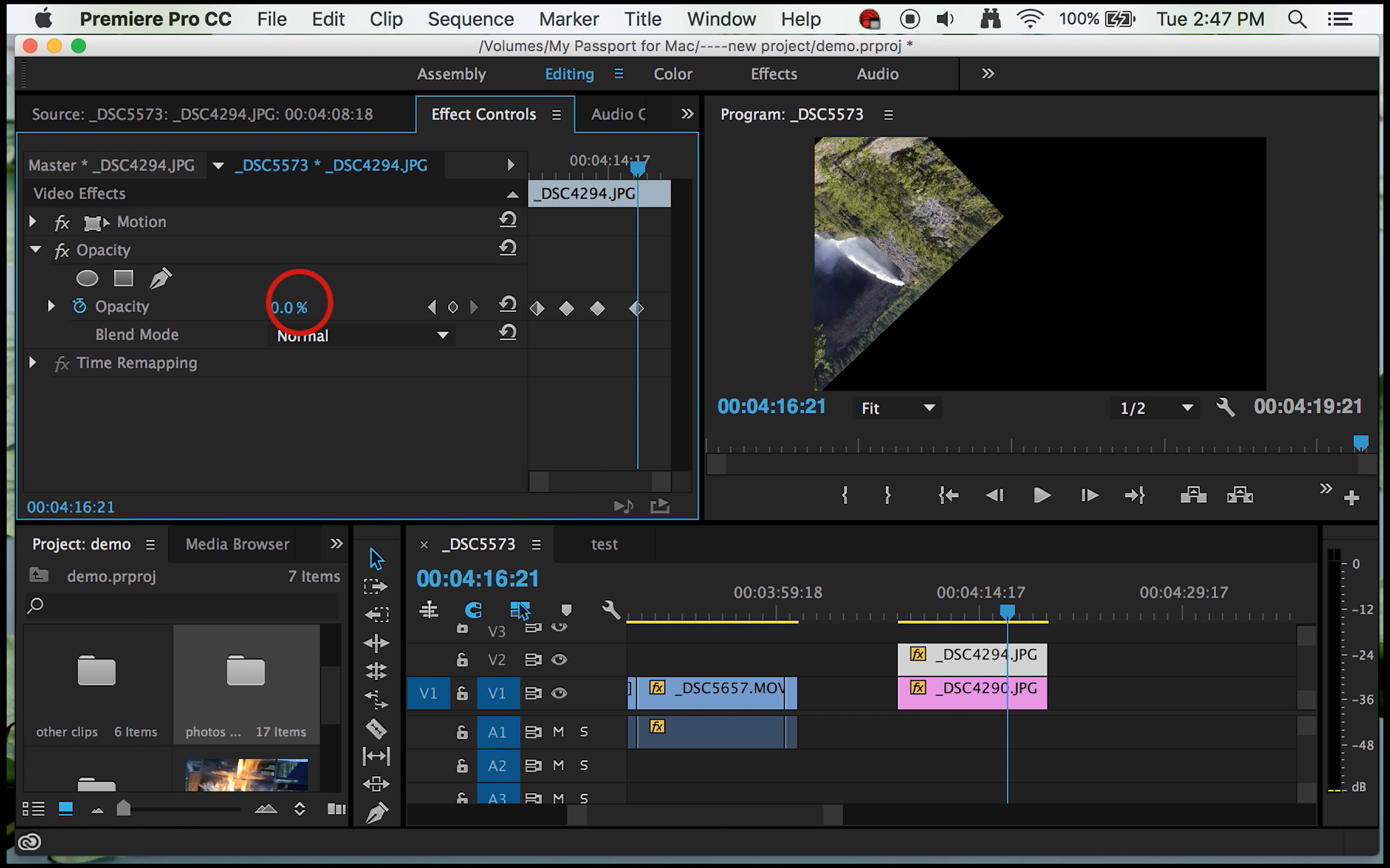
drag(637, 170, 665, 179)
click(293, 305)
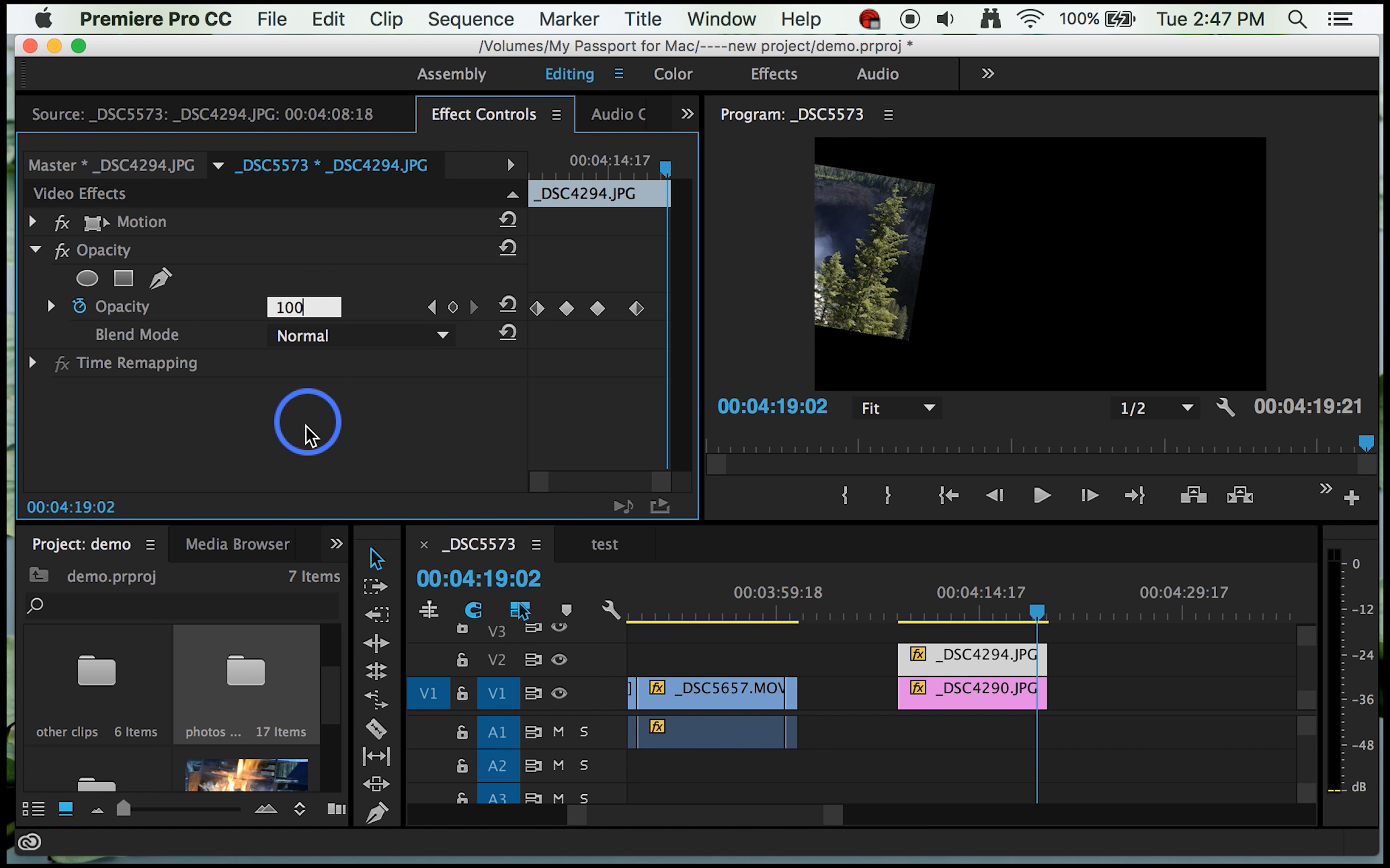
click(307, 445)
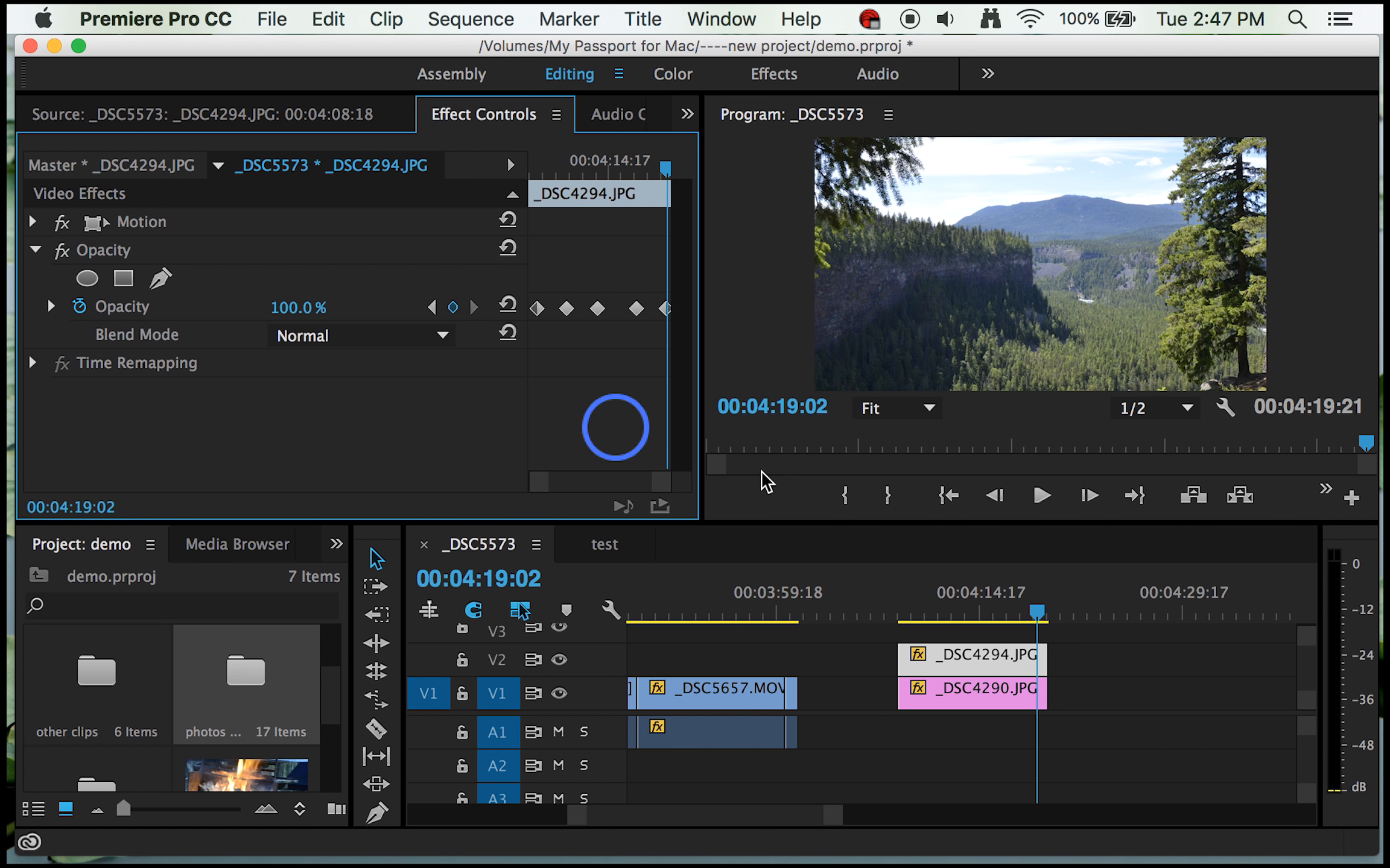
Step: Preview the opacity animation of the stacked stills from just before their start through their end
click(1036, 612)
drag(1037, 612, 886, 627)
key(space)
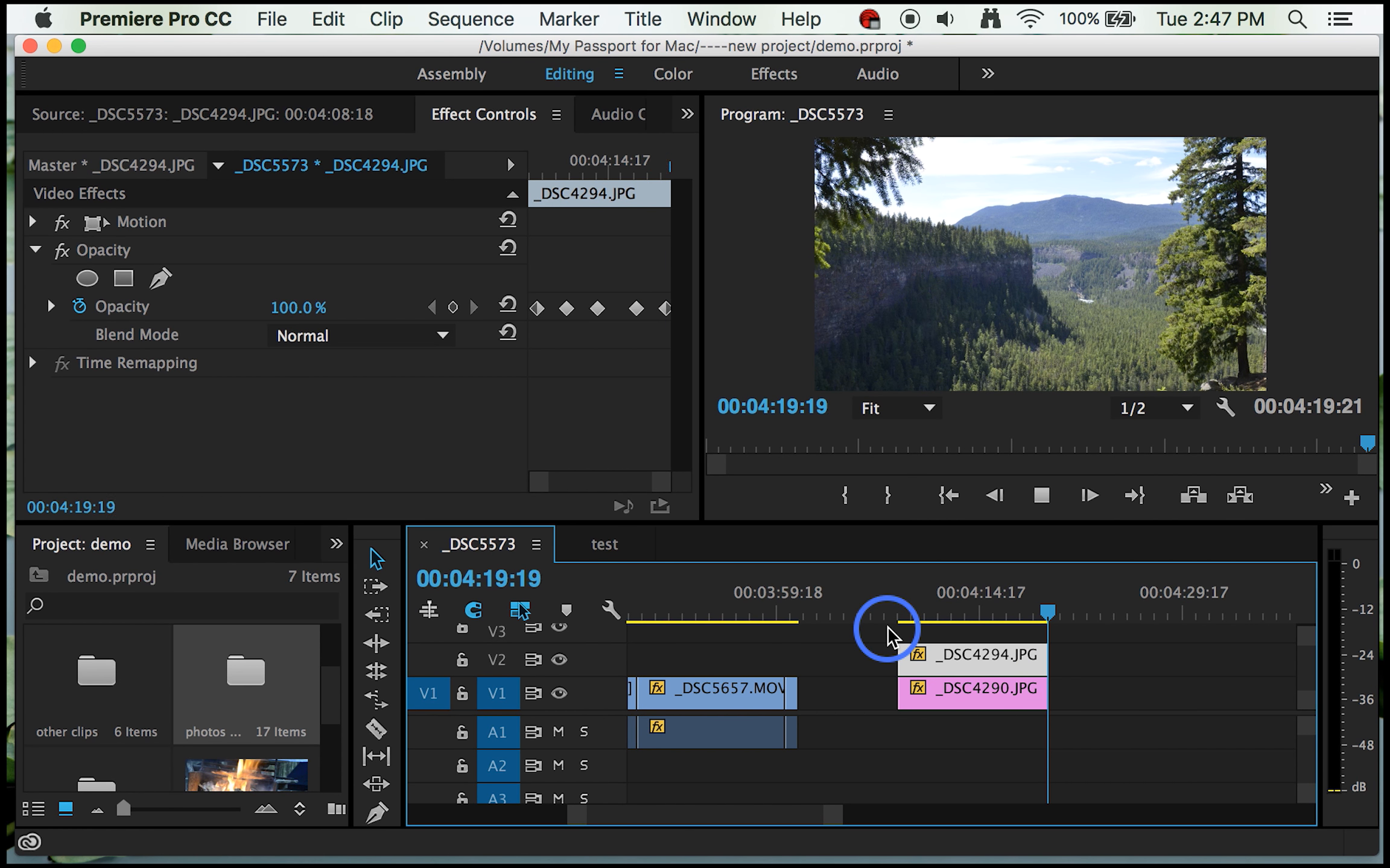
Step: Play the campfire footage on V1 from 00:00:47:04 and again around 00:01:55:13 to check its sound
click(572, 813)
drag(572, 813, 416, 812)
mouse_move(313, 809)
mouse_down()
mouse_move(372, 812)
mouse_move(333, 813)
mouse_up()
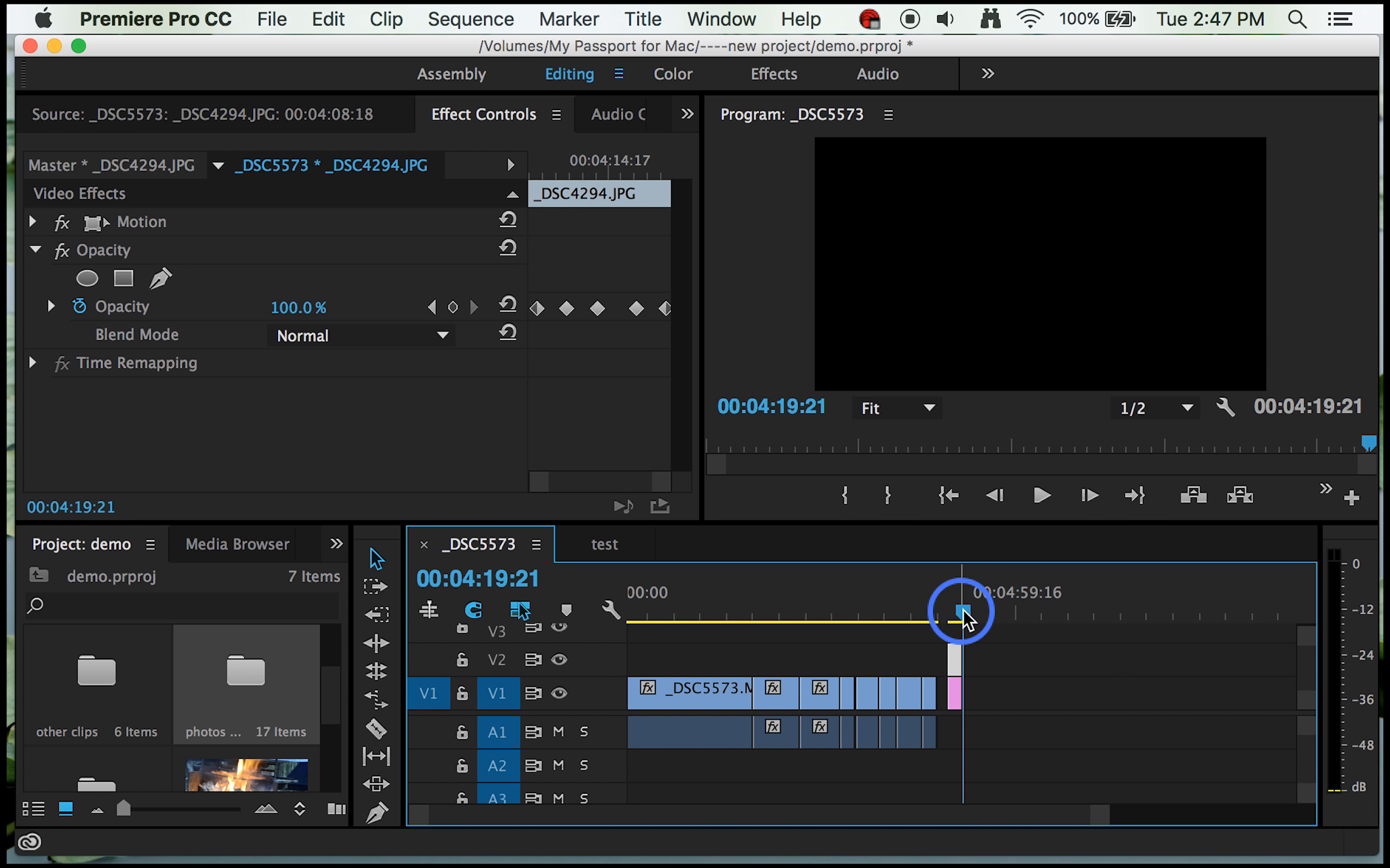
drag(956, 615, 681, 640)
click(679, 637)
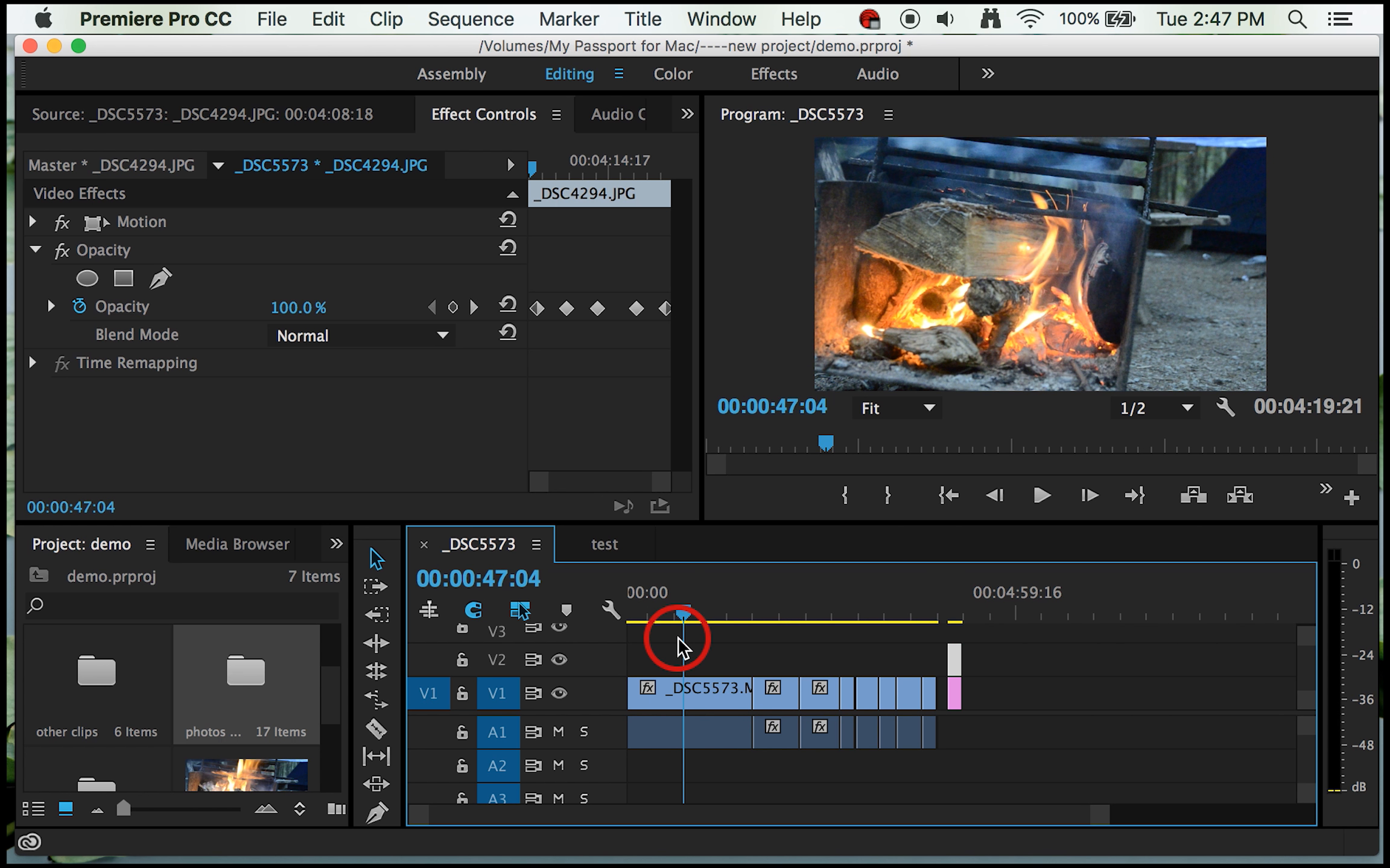
key(space)
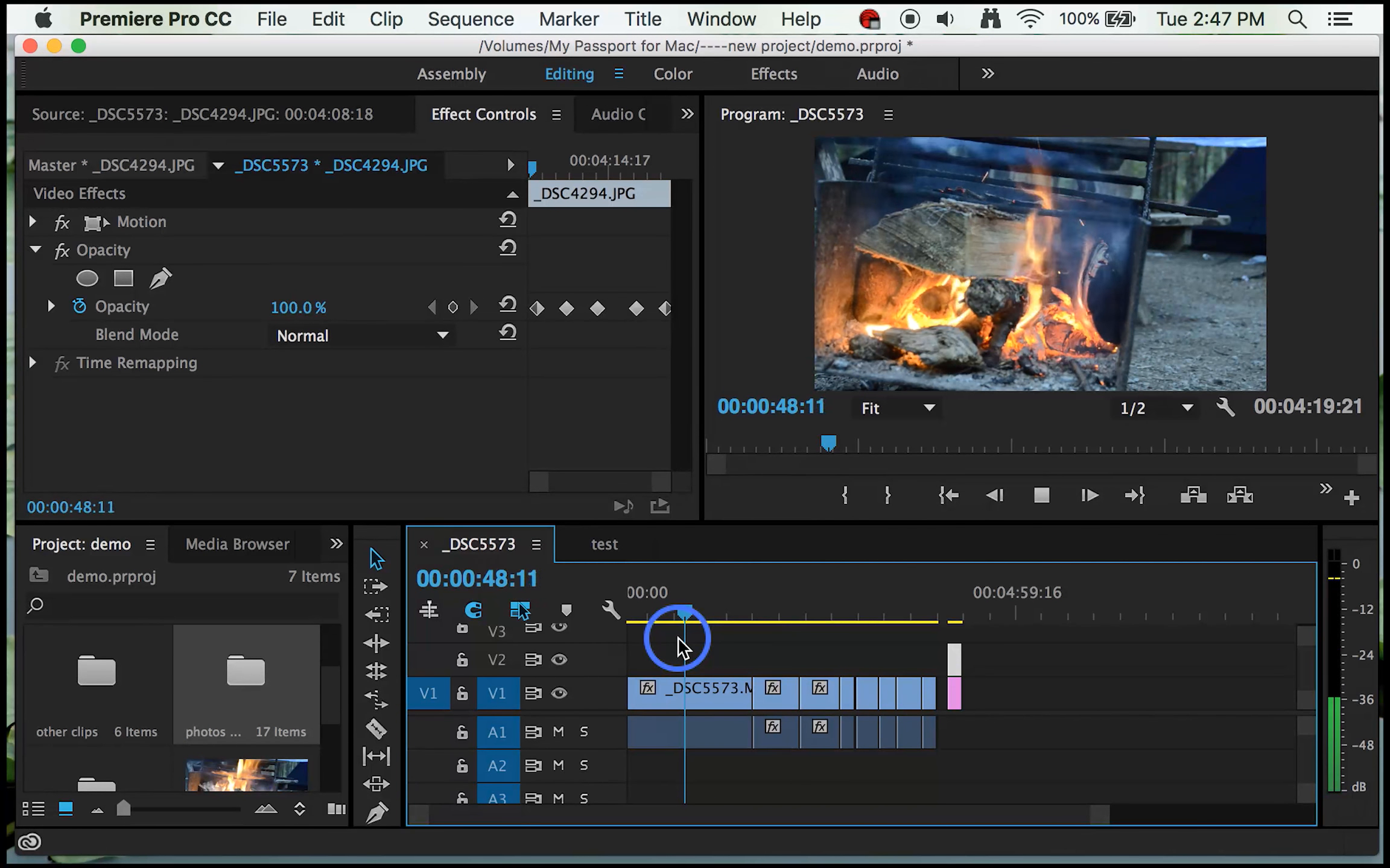
click(686, 615)
click(773, 616)
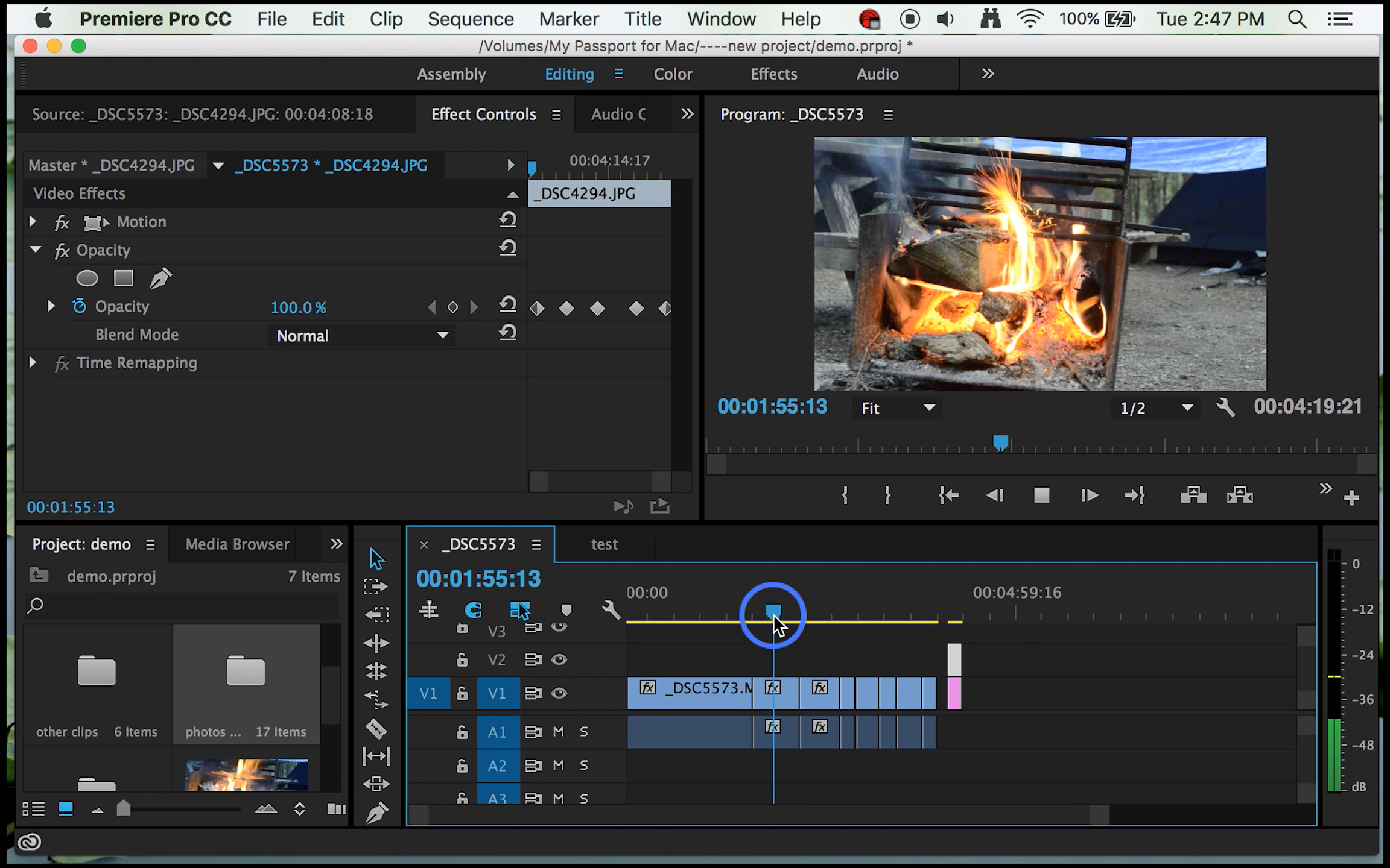
key(space)
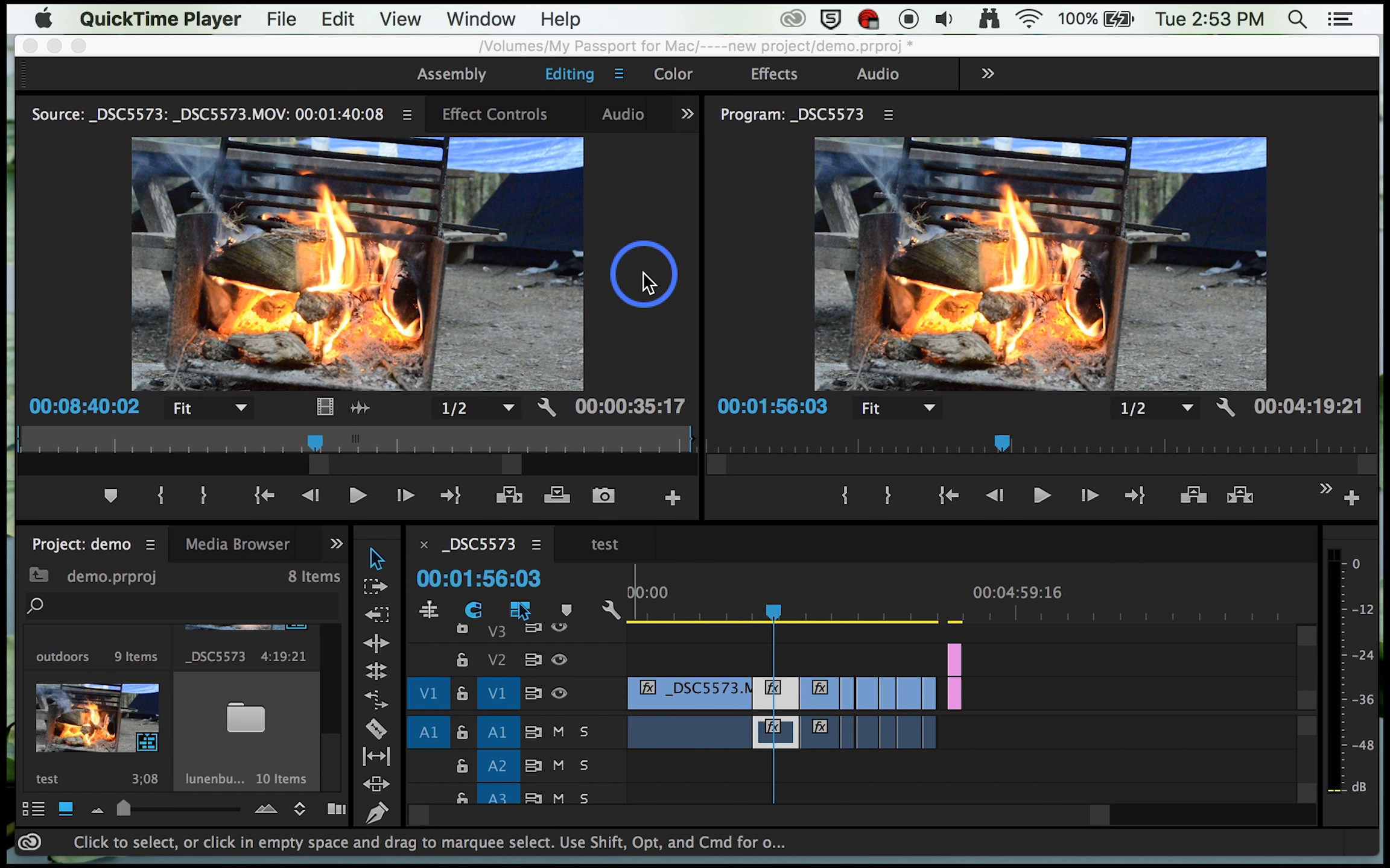
Step: Load _DSC5586.MOV from the lunenburg video bin and place it on V1 and A1 beyond the photo stills, leaving a gap
double_click(240, 721)
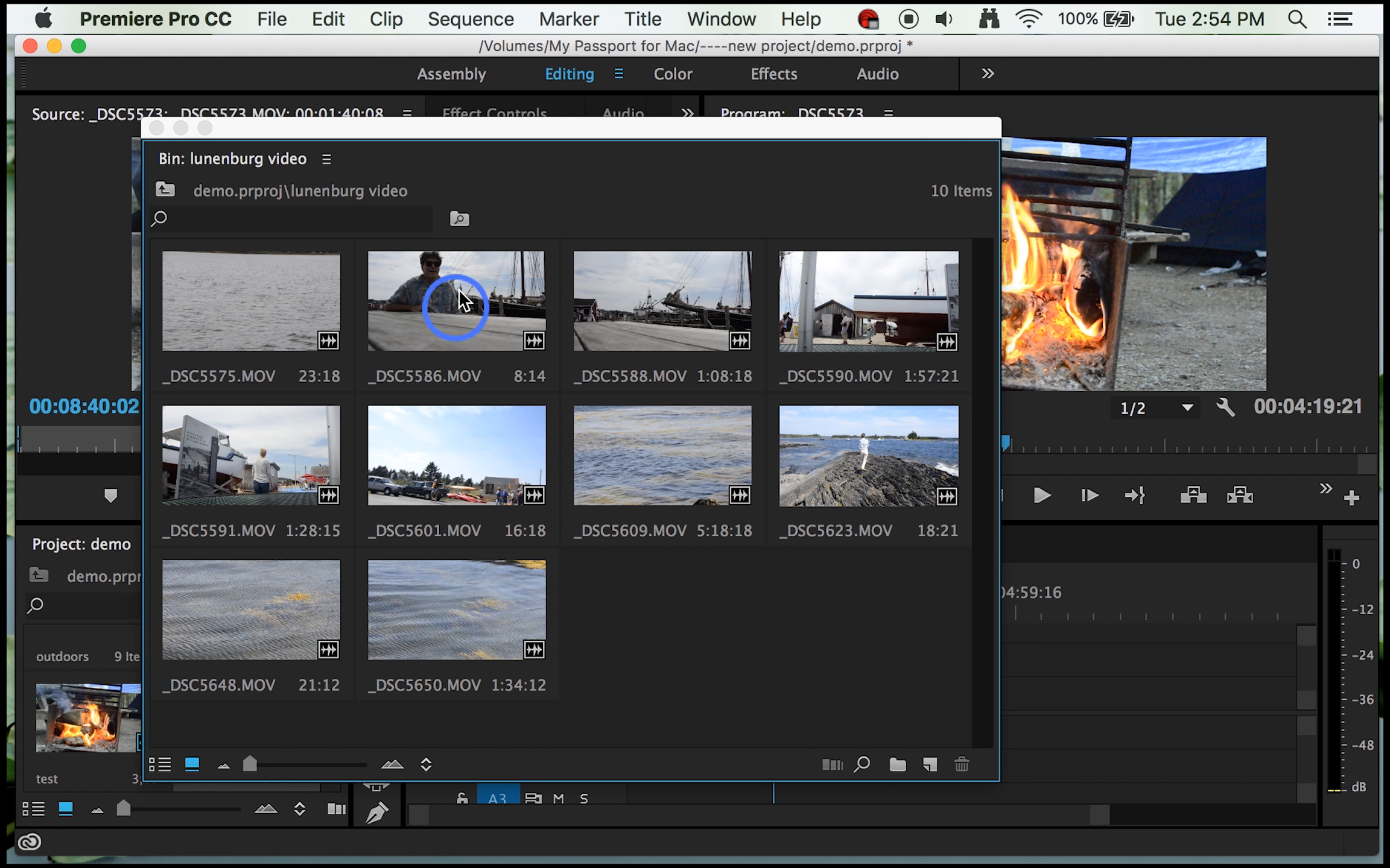
double_click(447, 309)
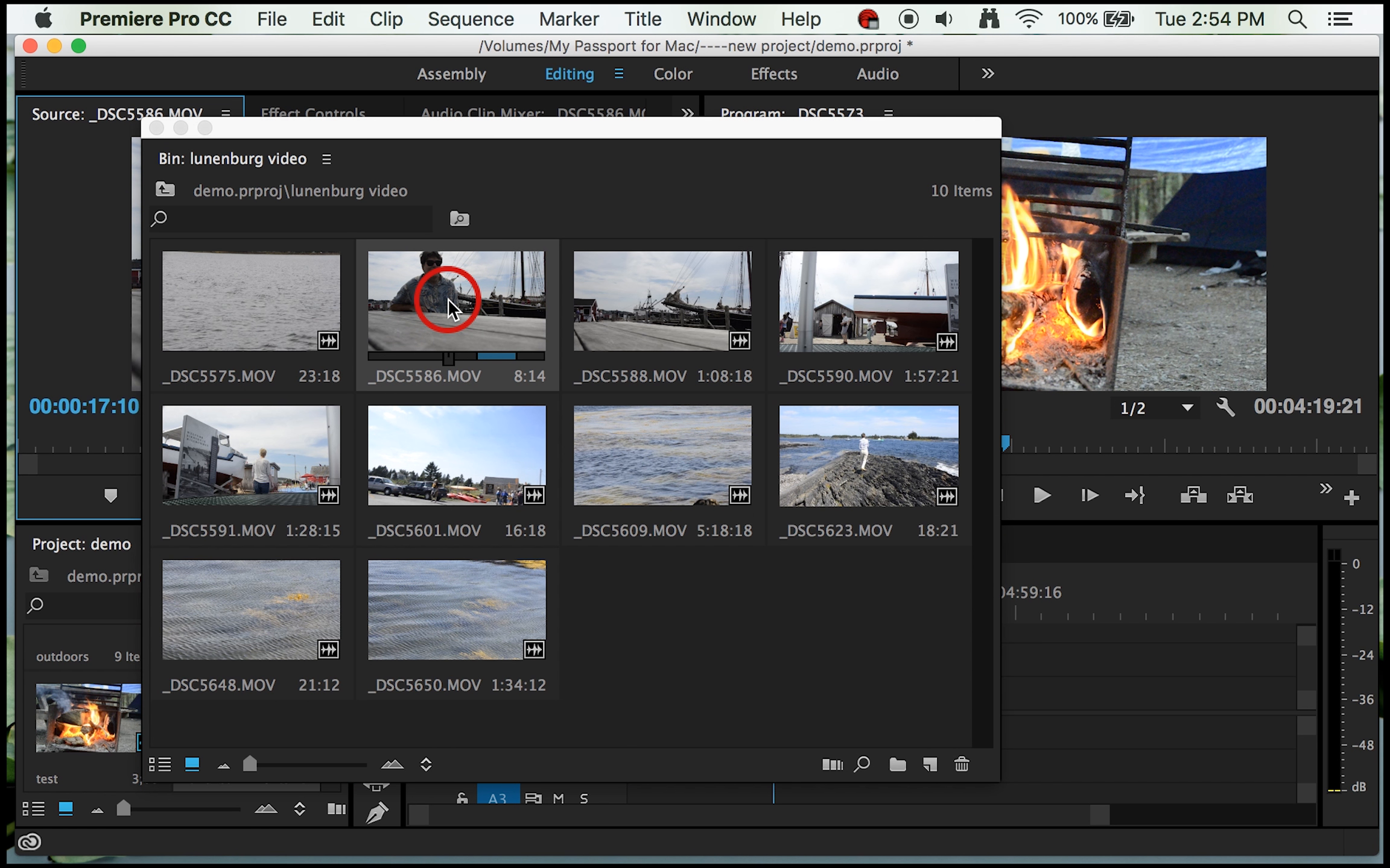
click(158, 129)
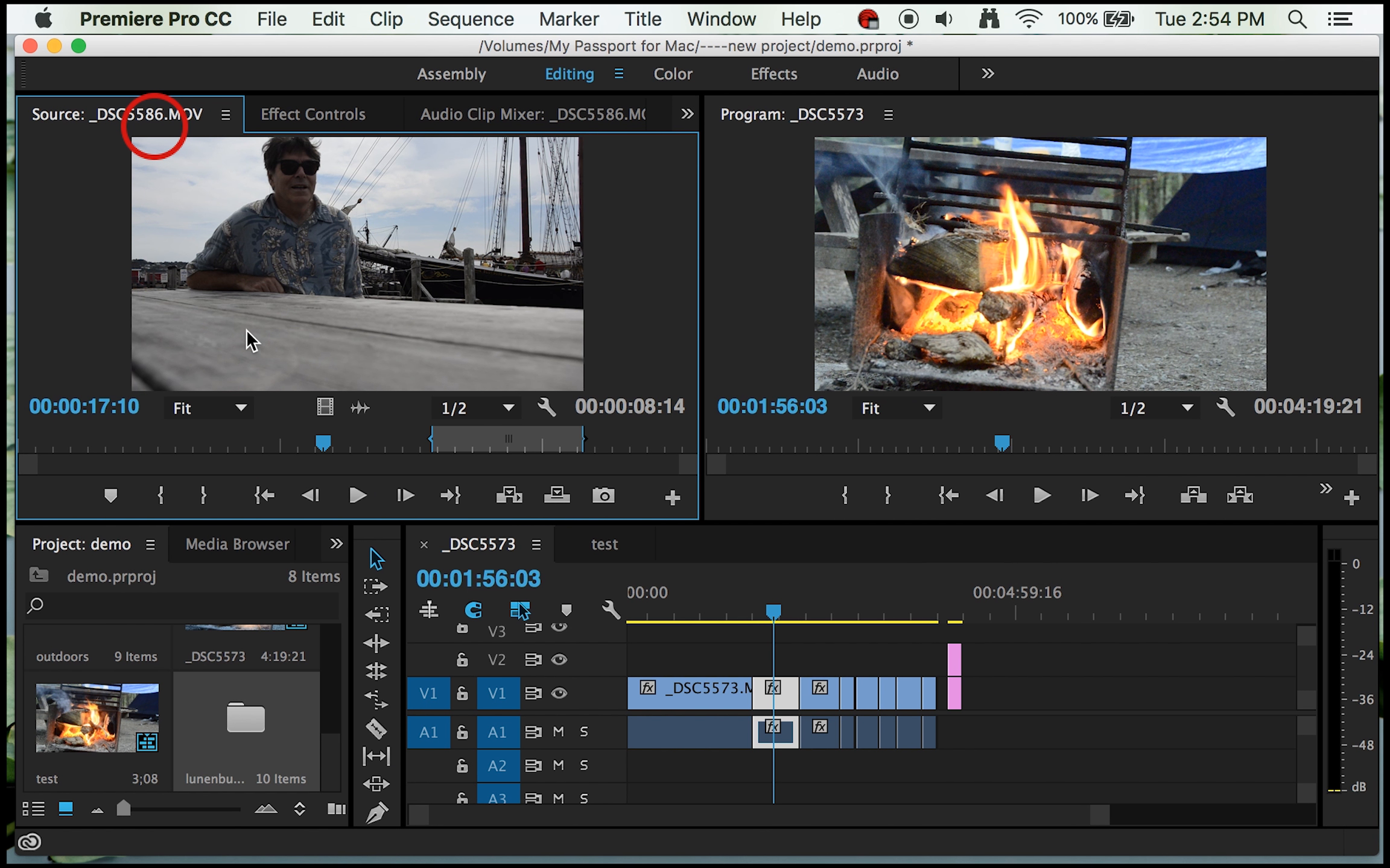
drag(496, 396, 463, 433)
drag(393, 269, 995, 699)
Step: Preview the _DSC5586 clip in the sequence from just before its start, at 00:04:42:20
click(772, 621)
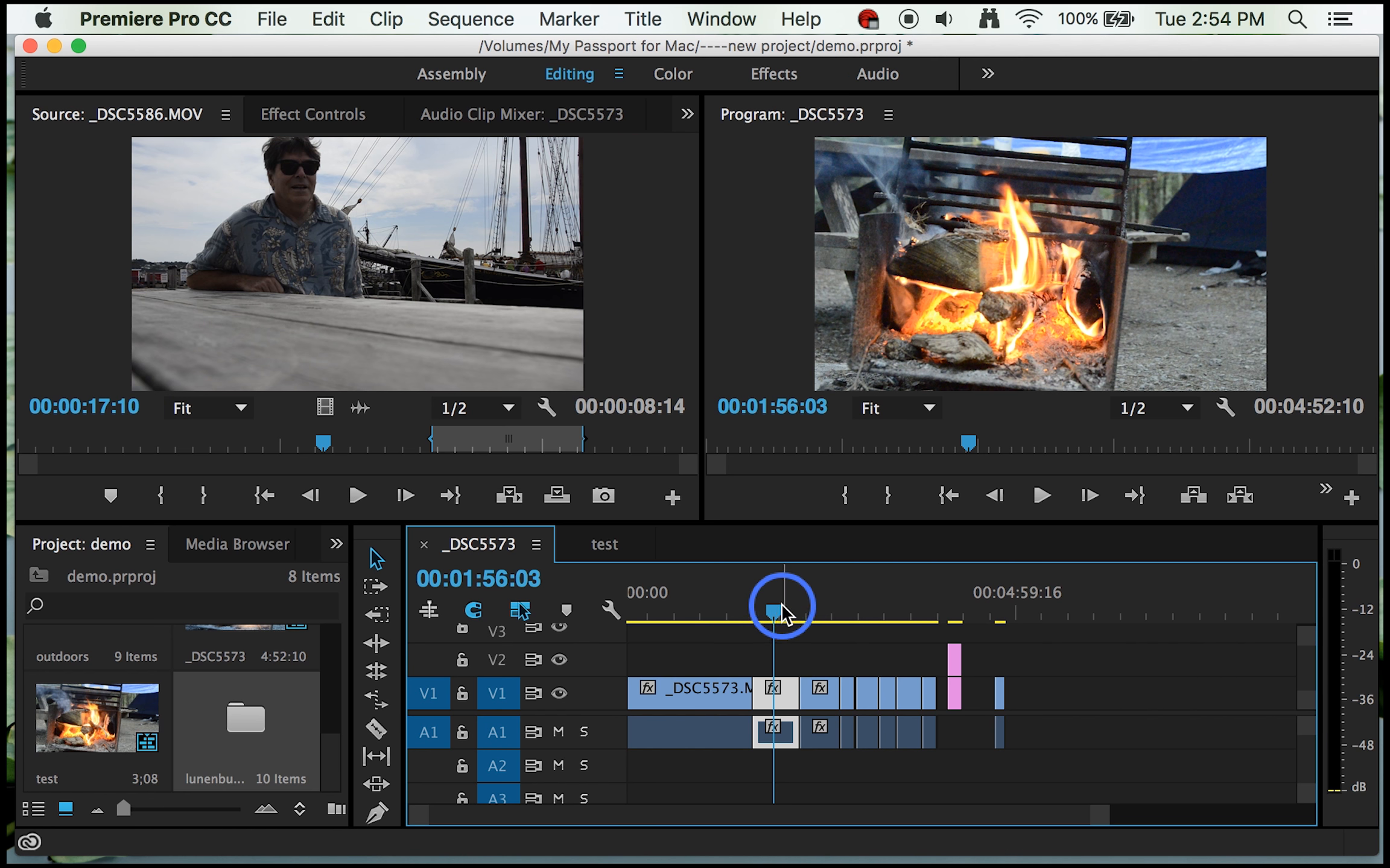
drag(772, 609, 990, 618)
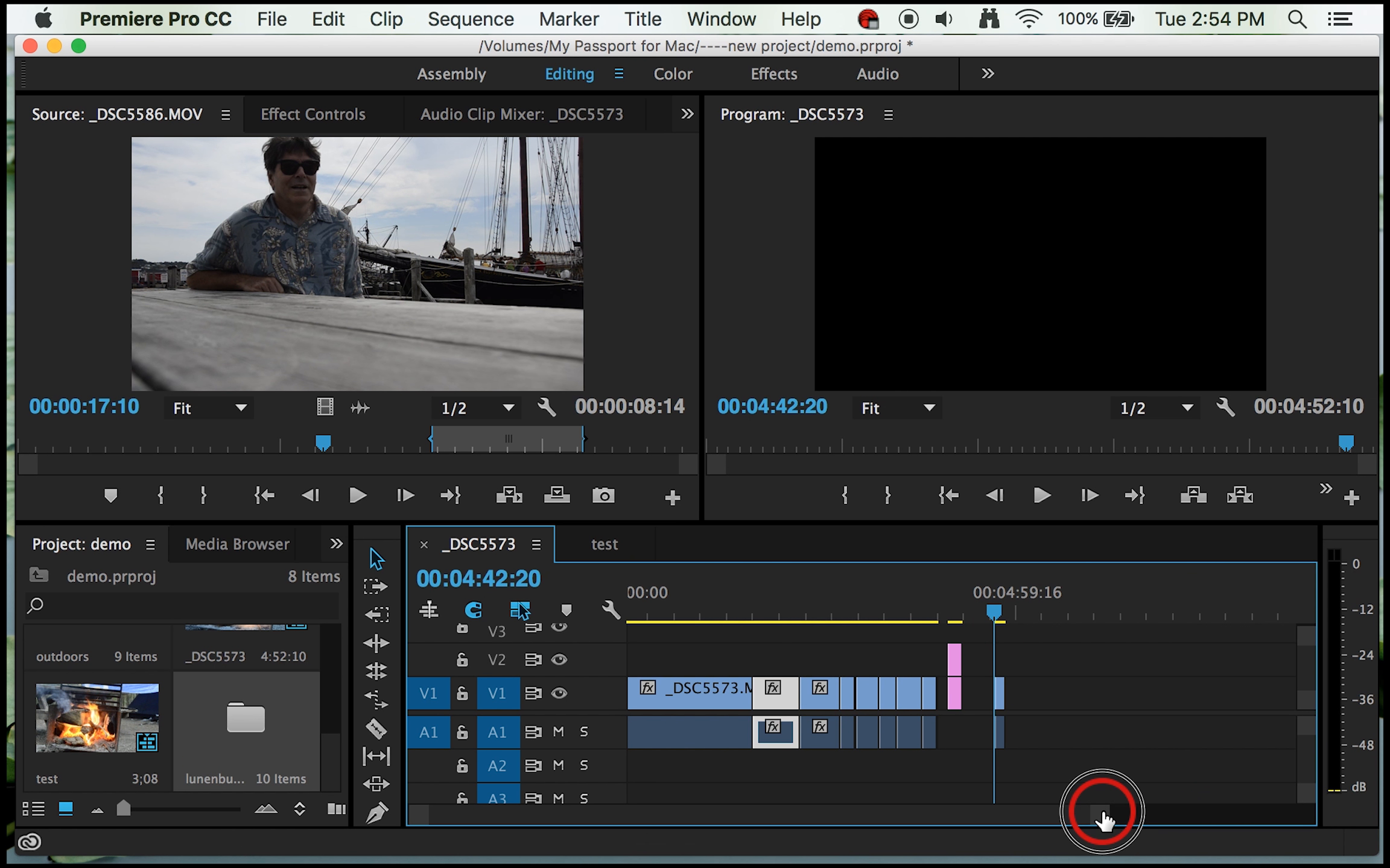
drag(1102, 819, 893, 800)
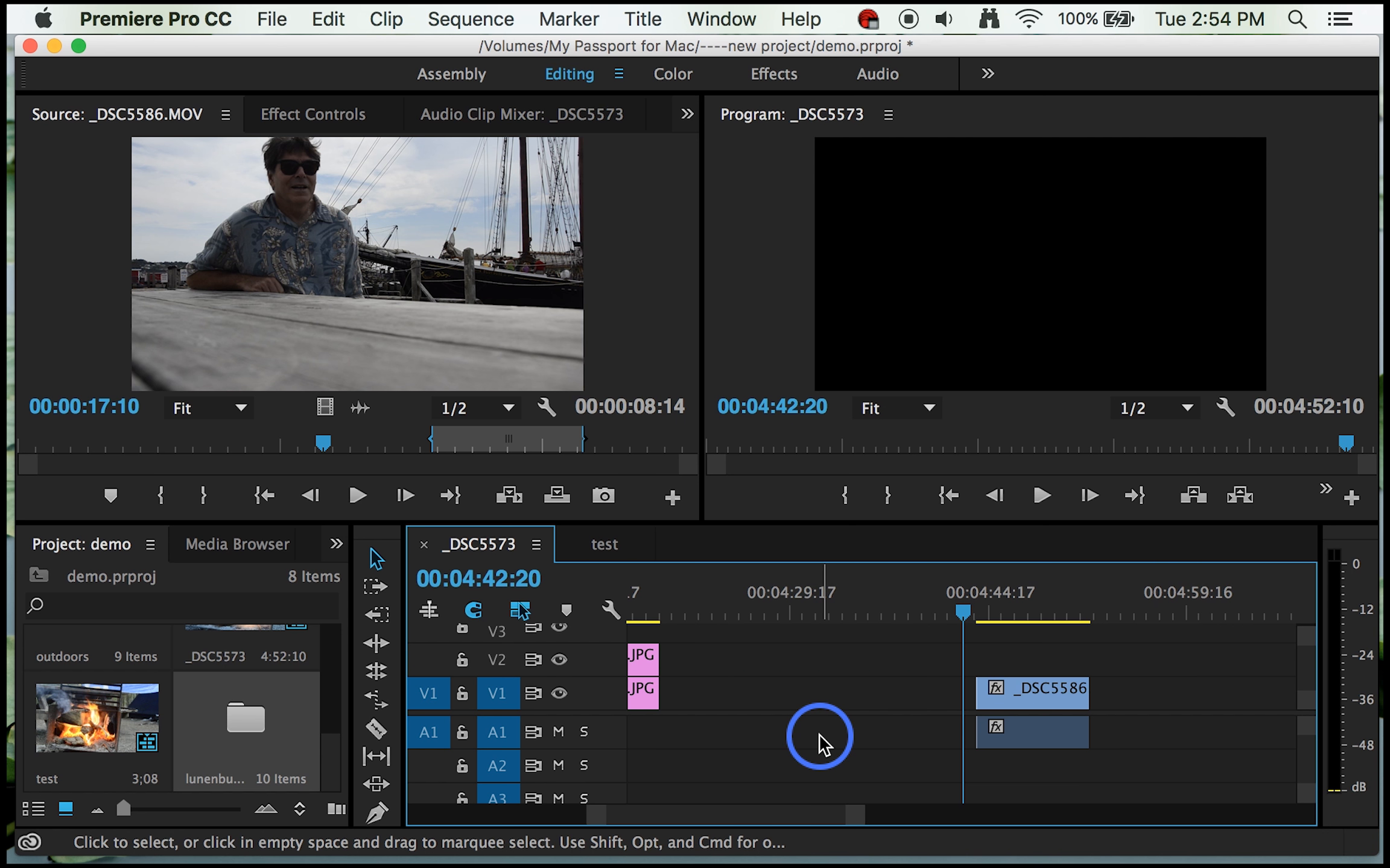
key(space)
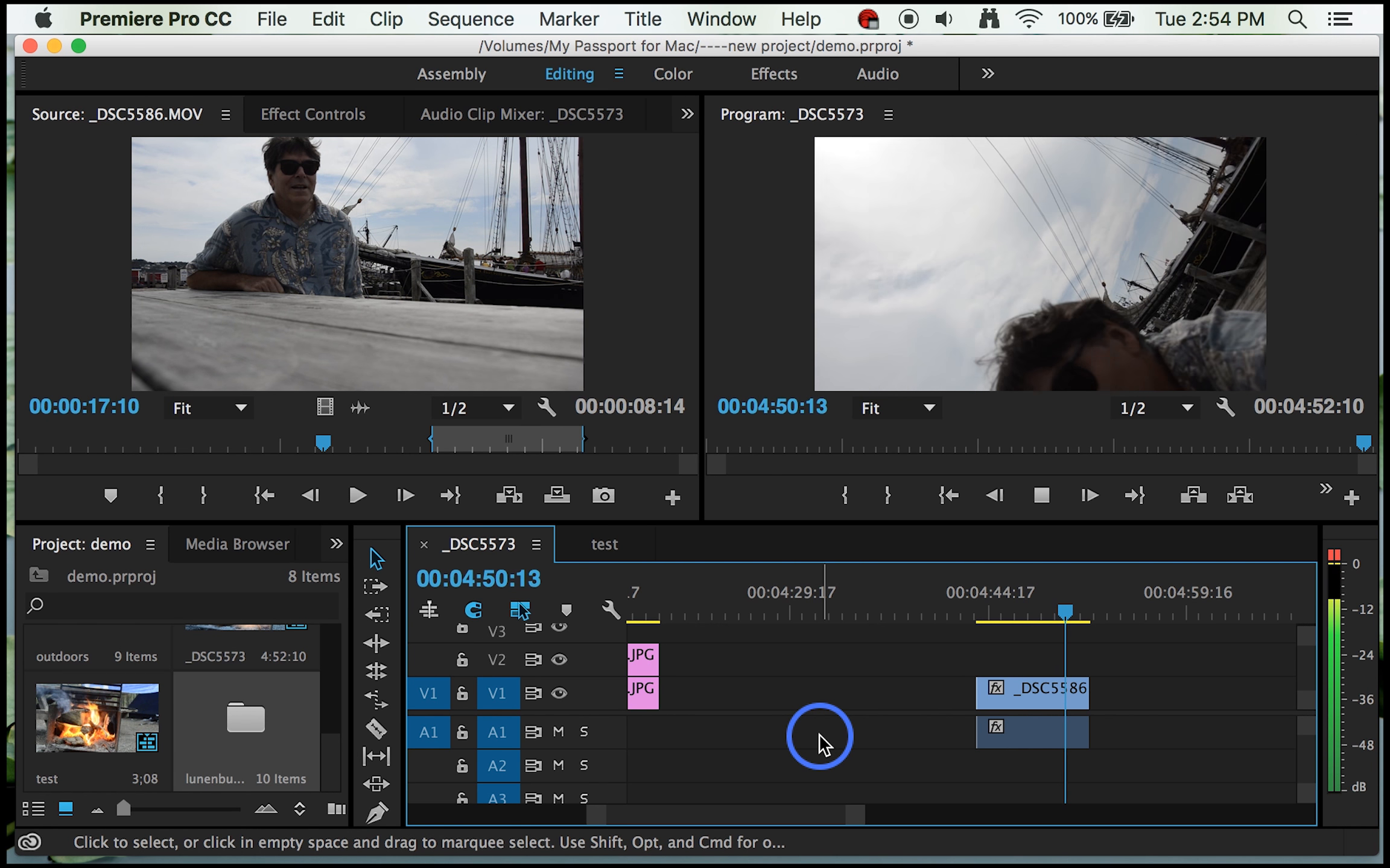
key(space)
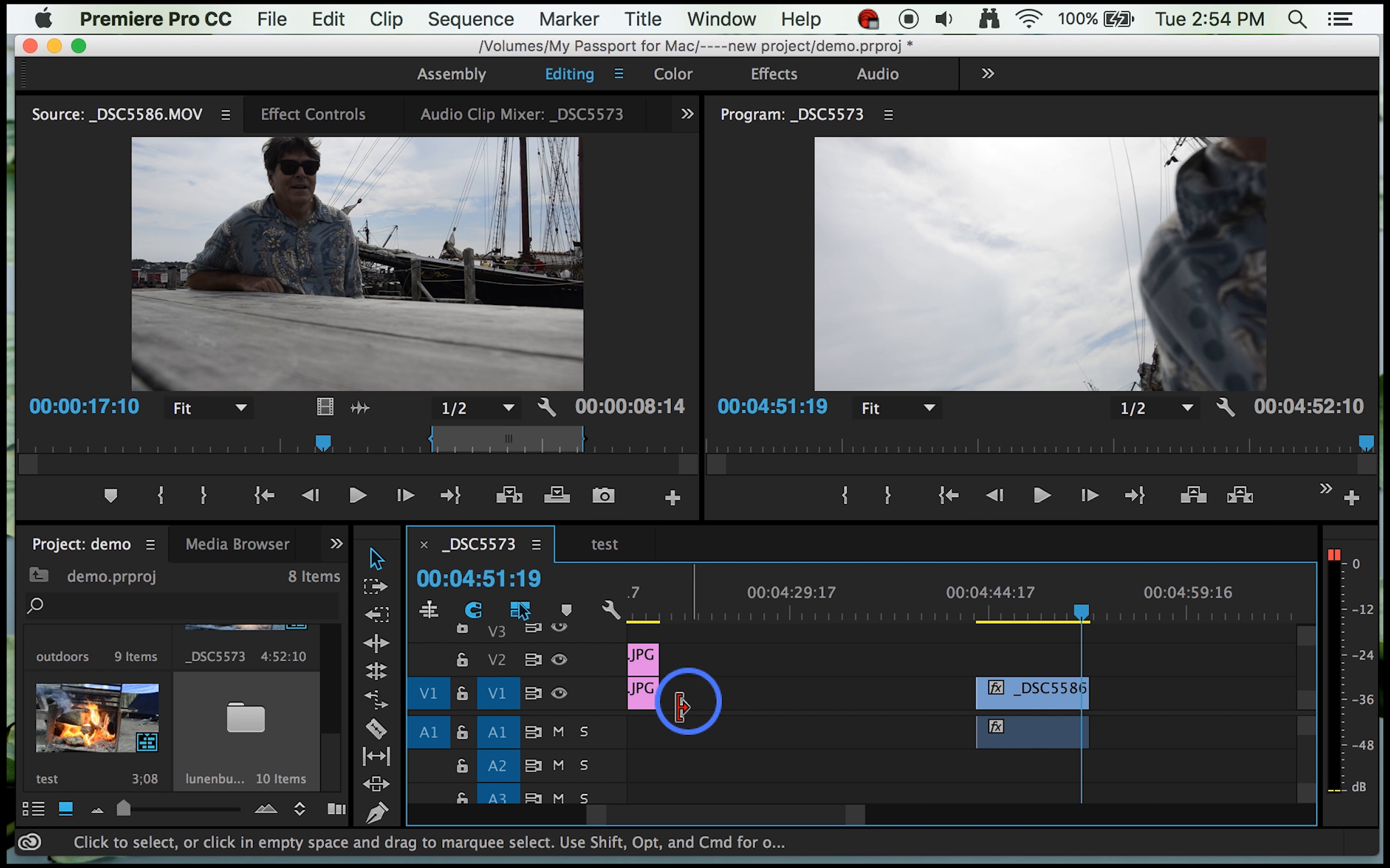
Step: Increase the height of audio track A1 until the waveform of the _DSC5586 clip is displayed
drag(562, 714, 558, 676)
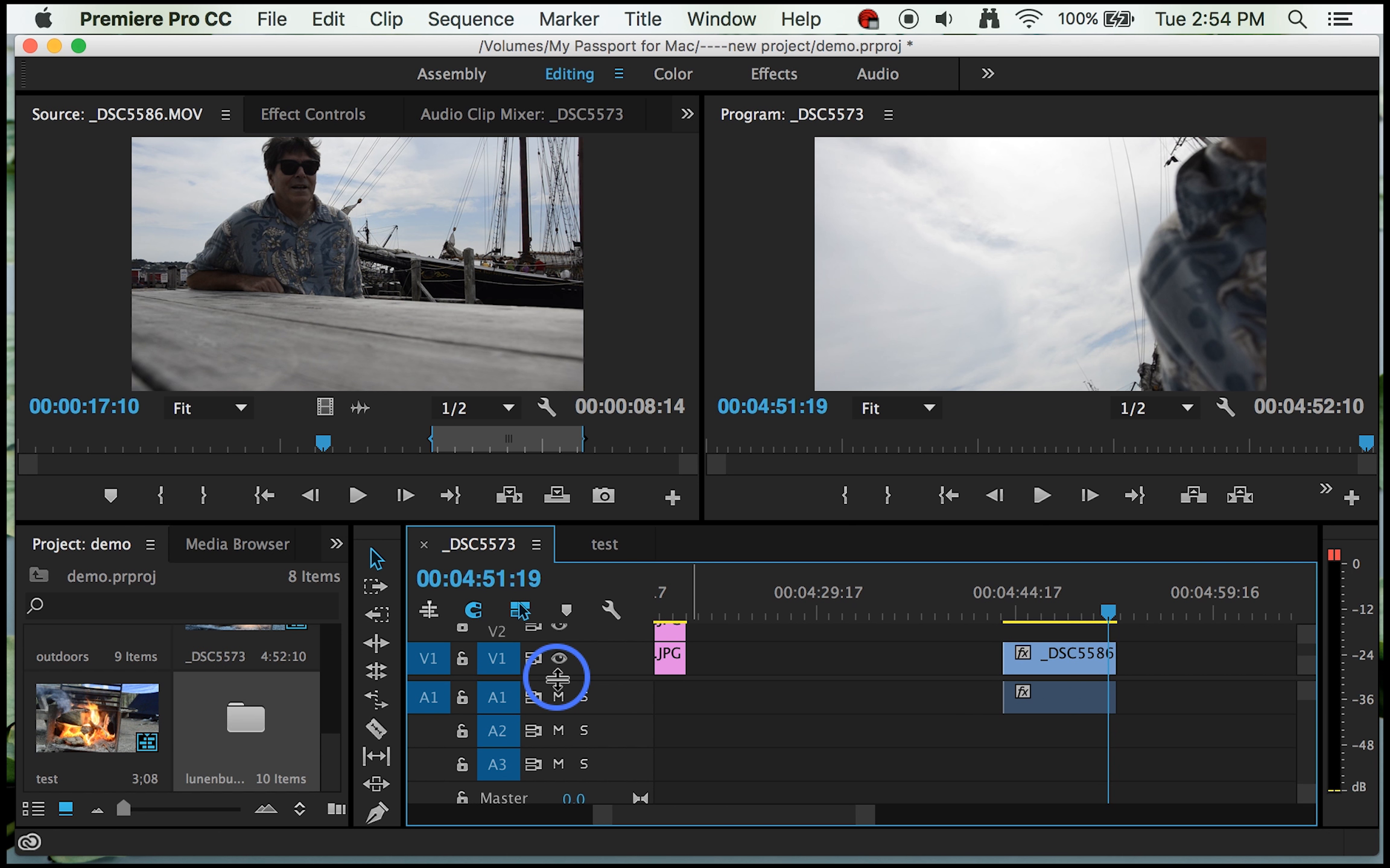
click(1305, 705)
click(1305, 701)
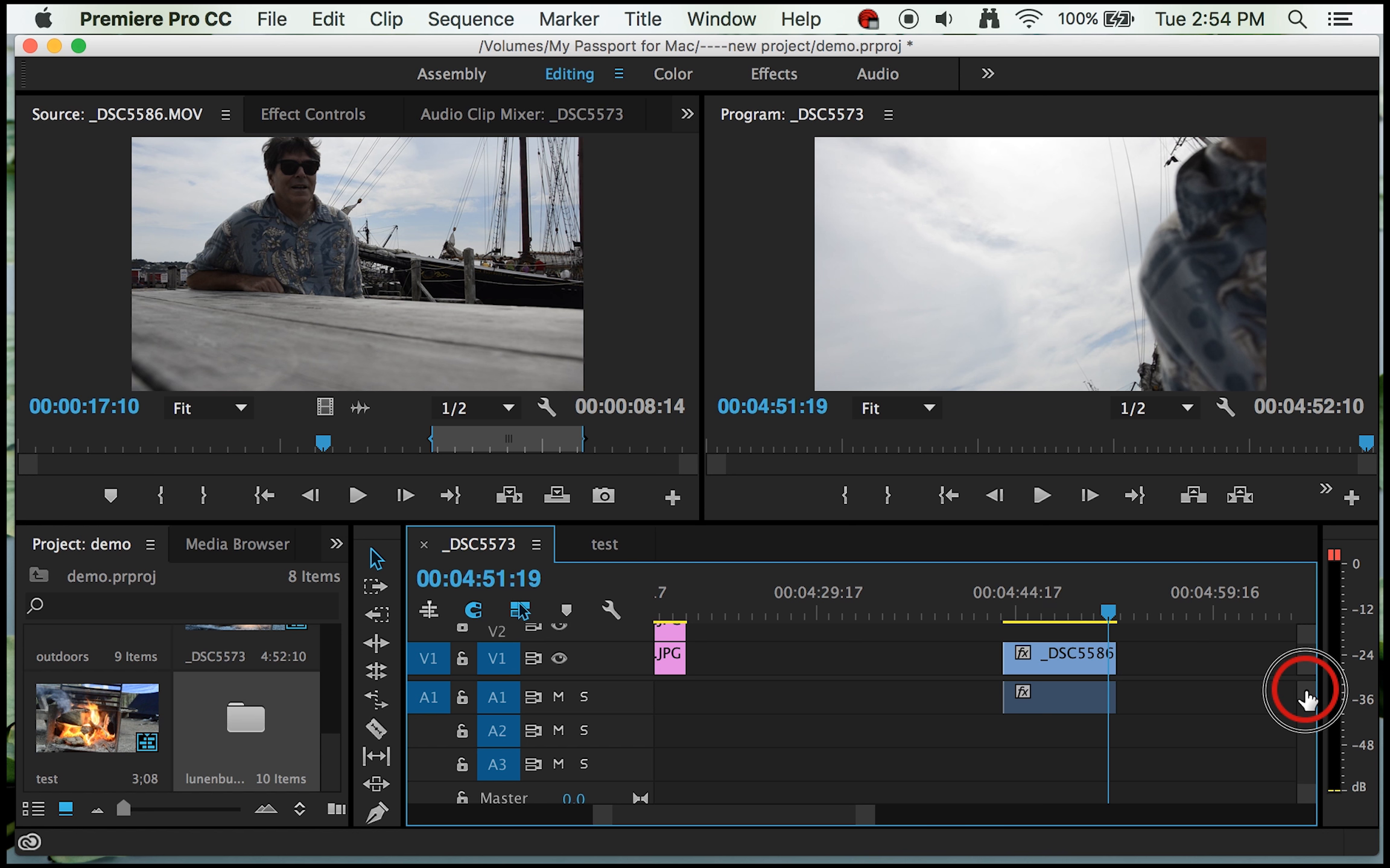
drag(1305, 697, 1304, 701)
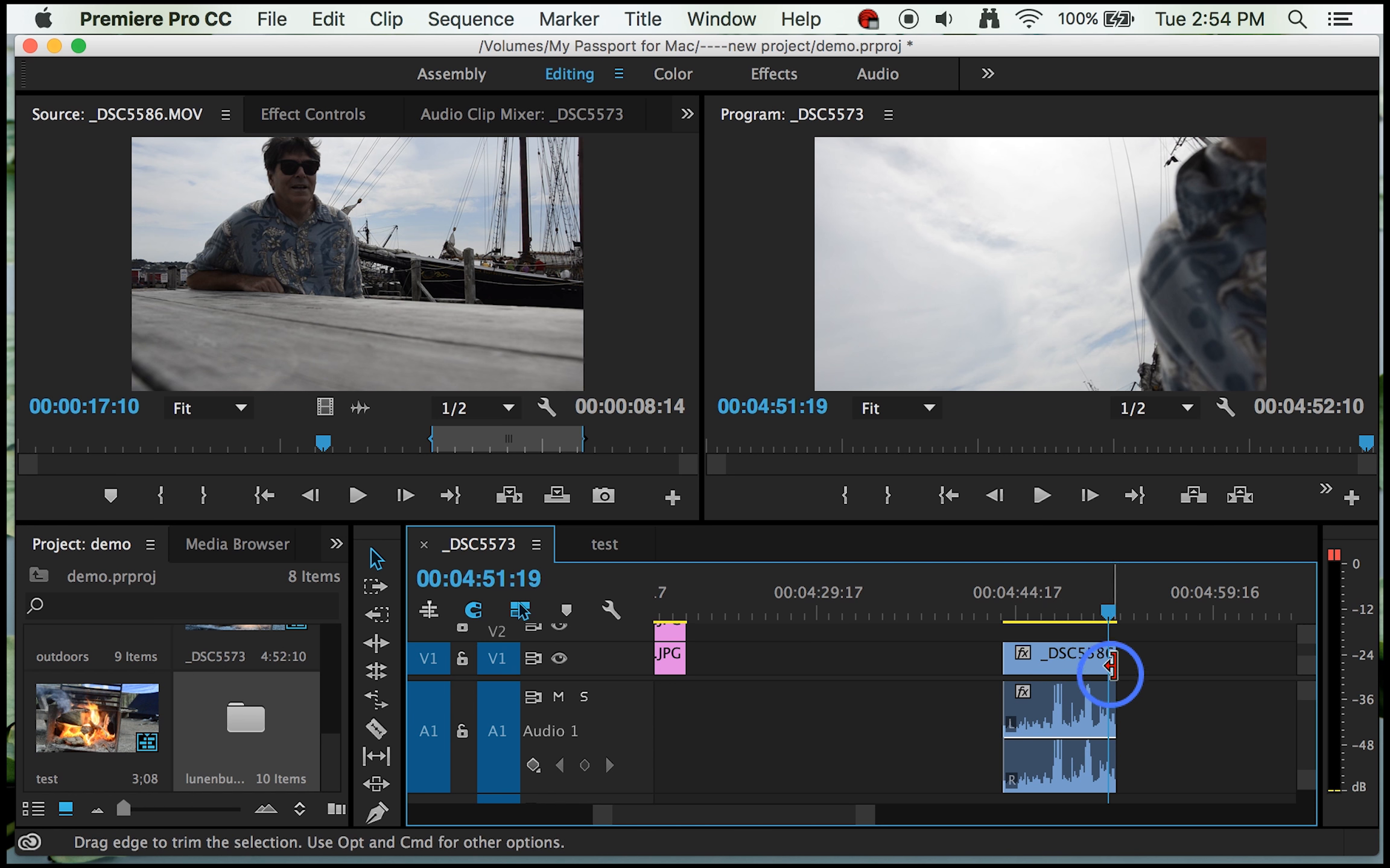
Step: Replay the second half of the _DSC5586 clip in the sequence to check its sound
drag(1108, 614, 1047, 621)
key(space)
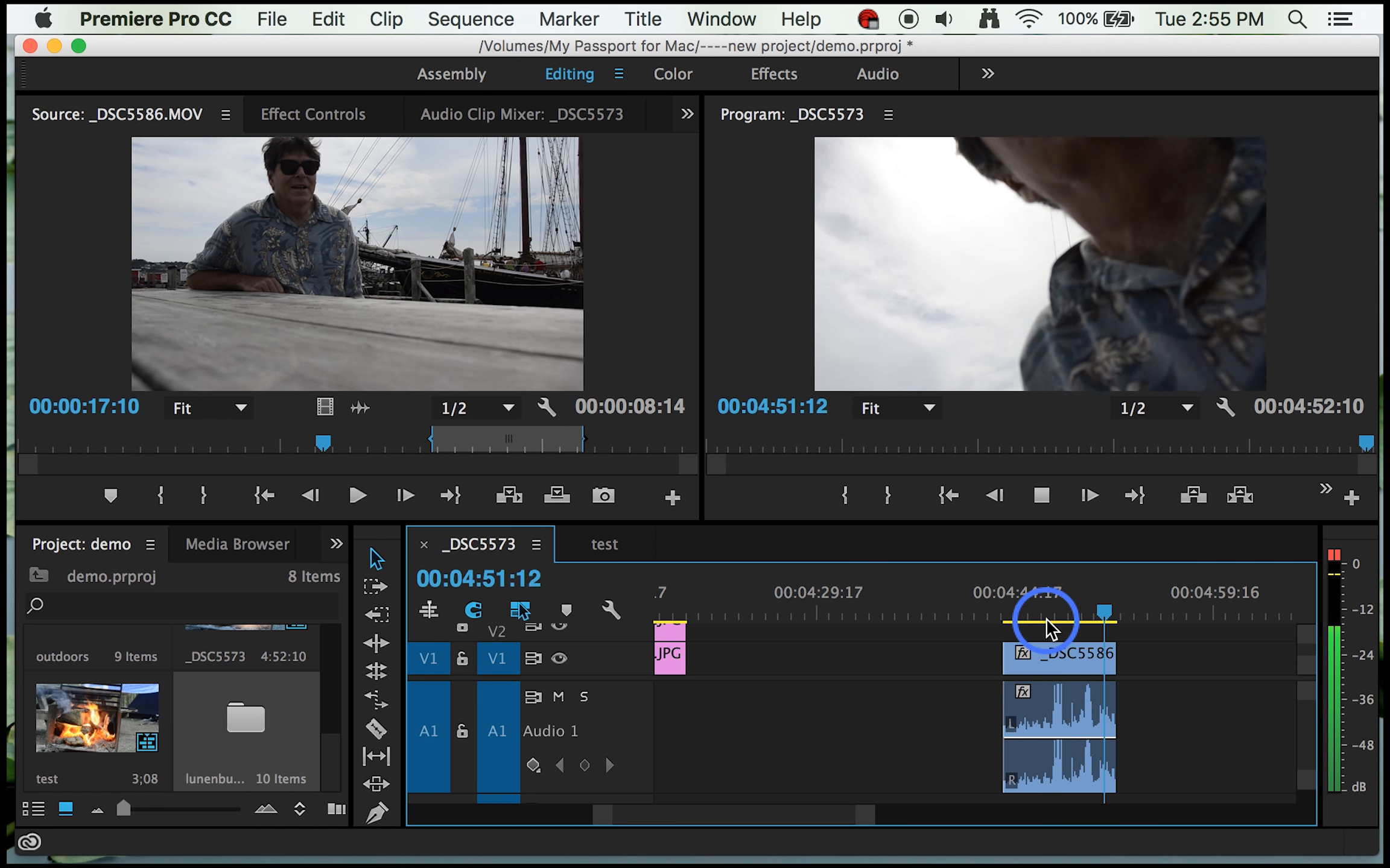
key(space)
key(space)
key(space)
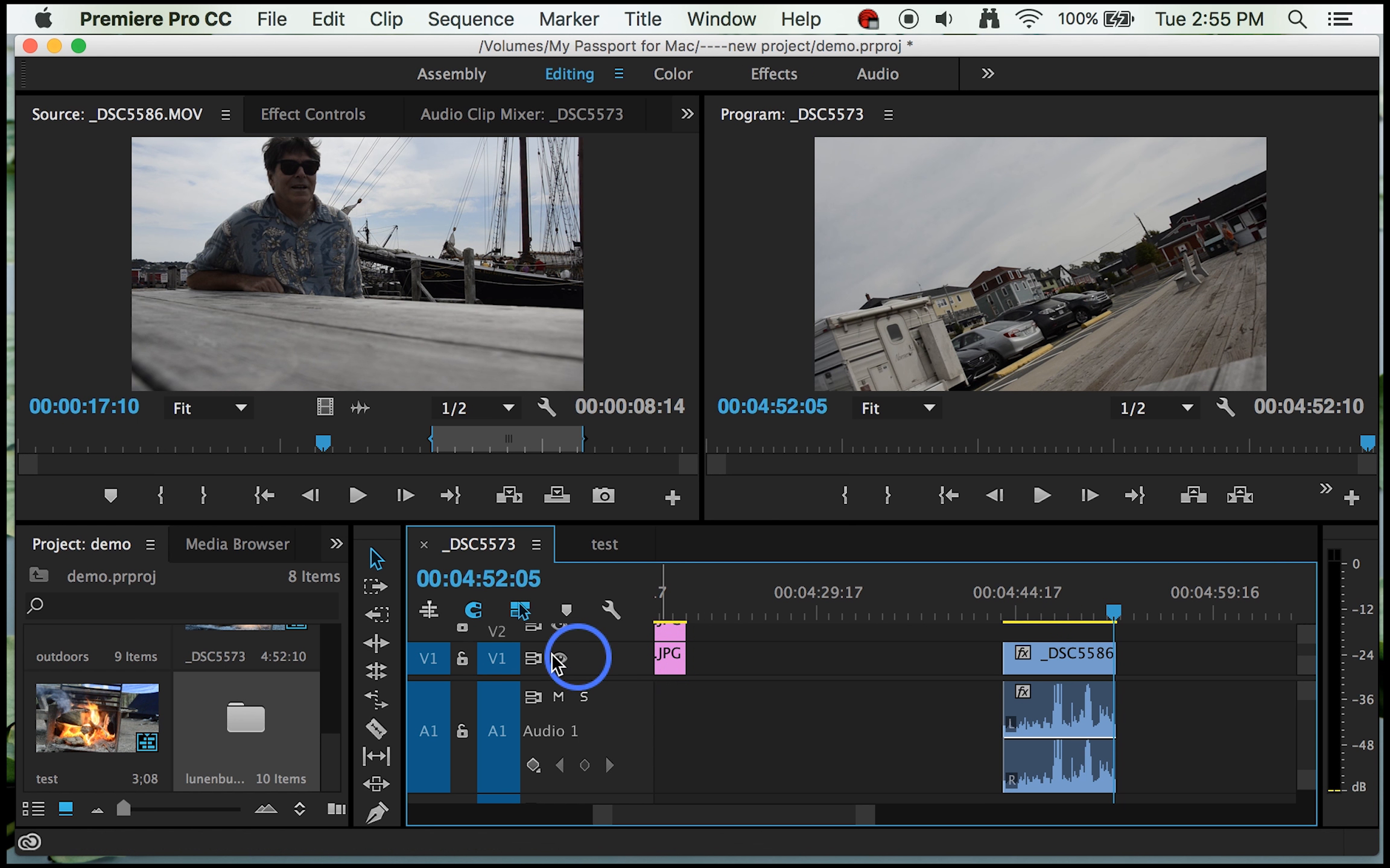
Step: Add four volume keyframes with the Pen tool, spaced along the _DSC5586 audio on A1
click(377, 815)
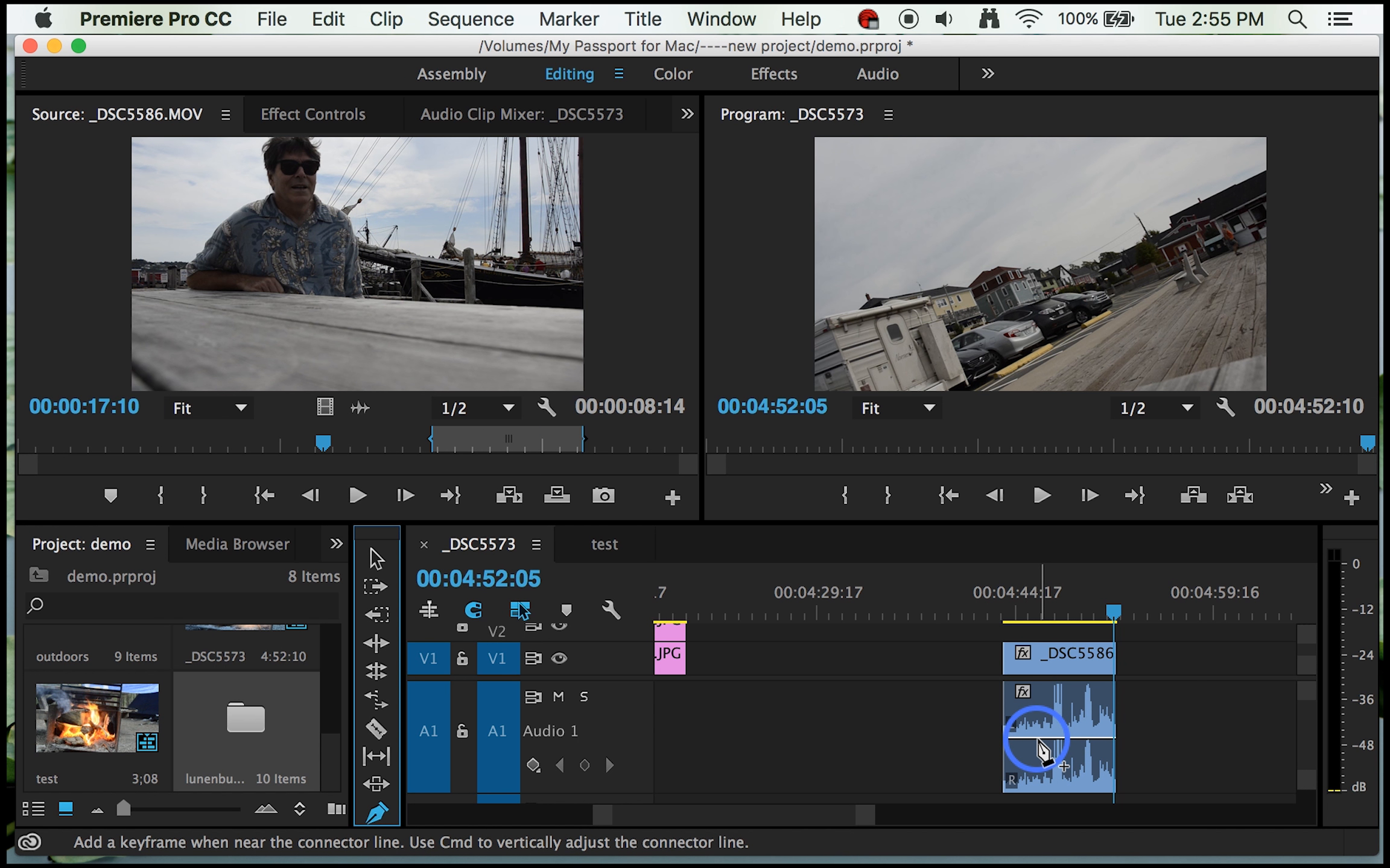
click(1039, 737)
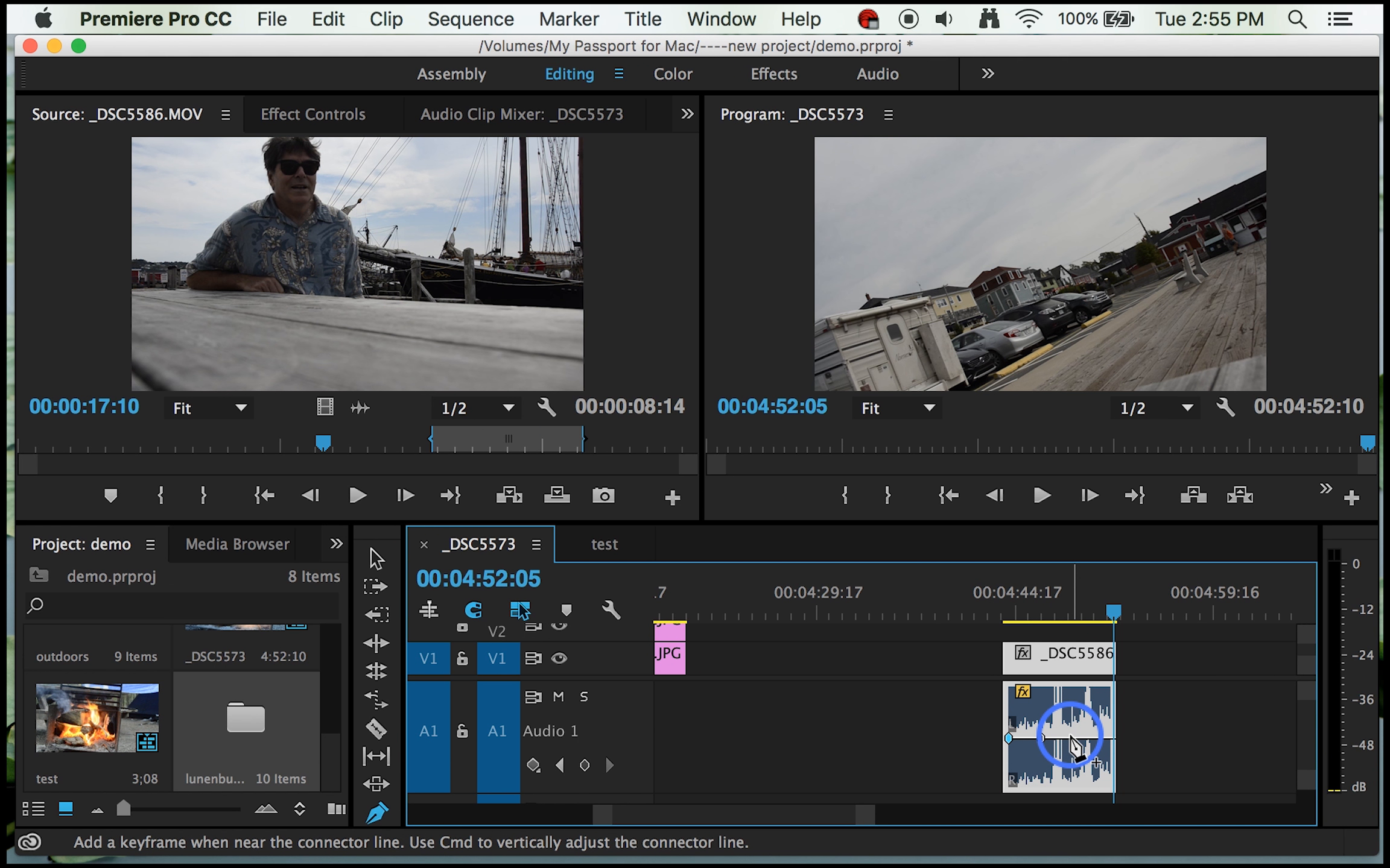
click(1070, 737)
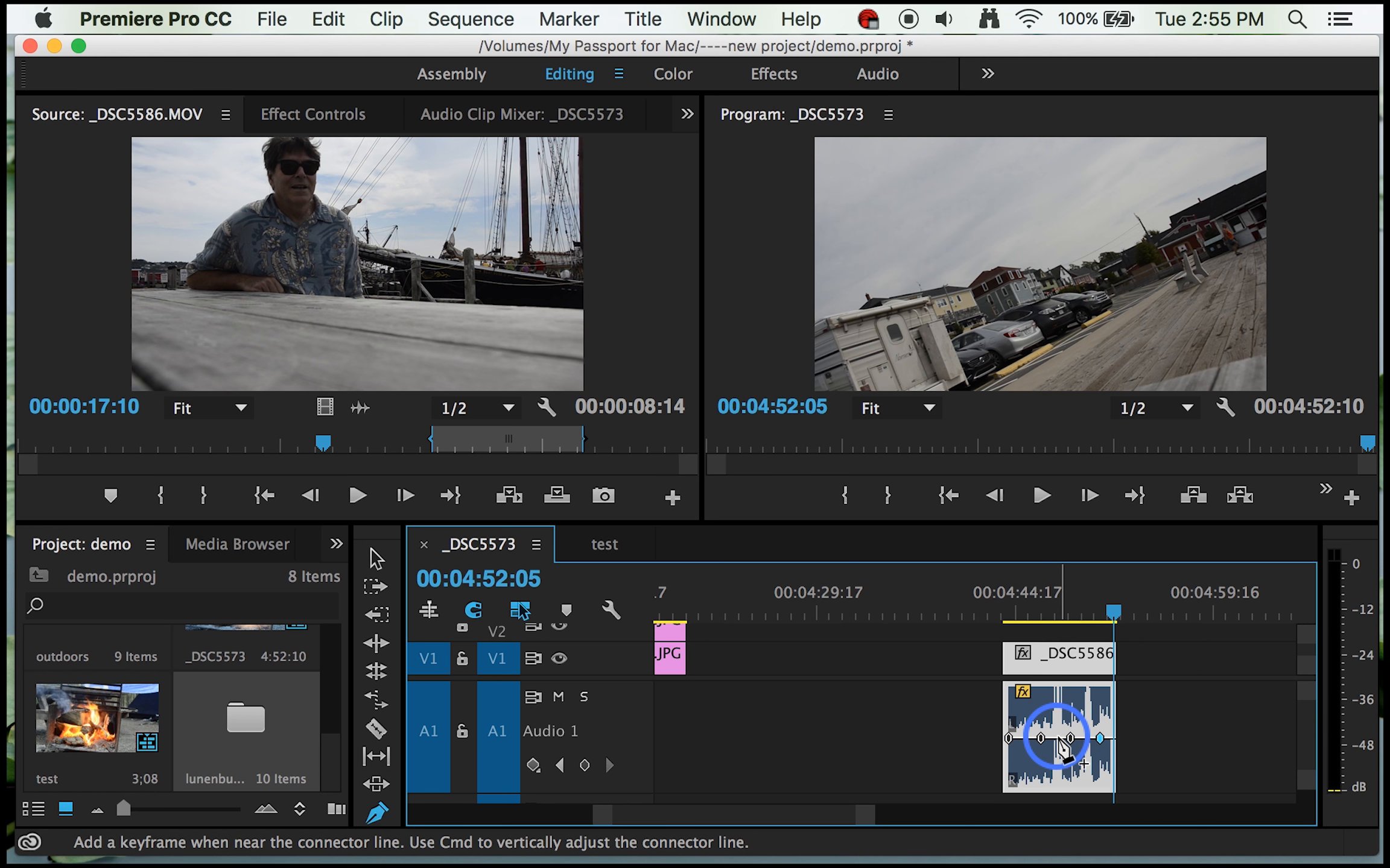
Step: Shape the _DSC5586 volume line by adding two keyframes lowered to near silence and raising the keyframes before and between them
drag(1057, 738, 1055, 748)
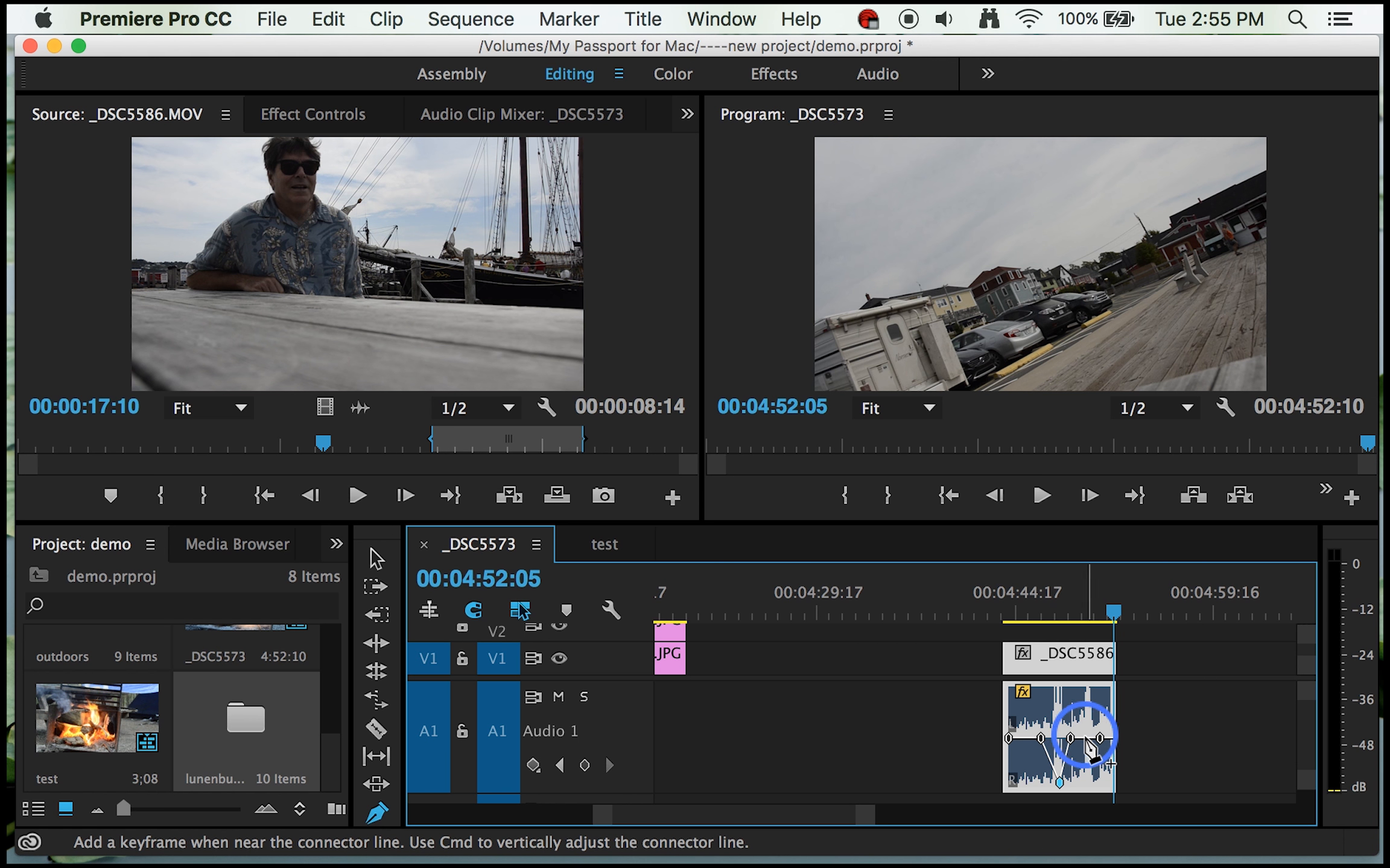
mouse_move(1085, 738)
mouse_down()
mouse_move(1084, 755)
mouse_move(1069, 737)
mouse_up()
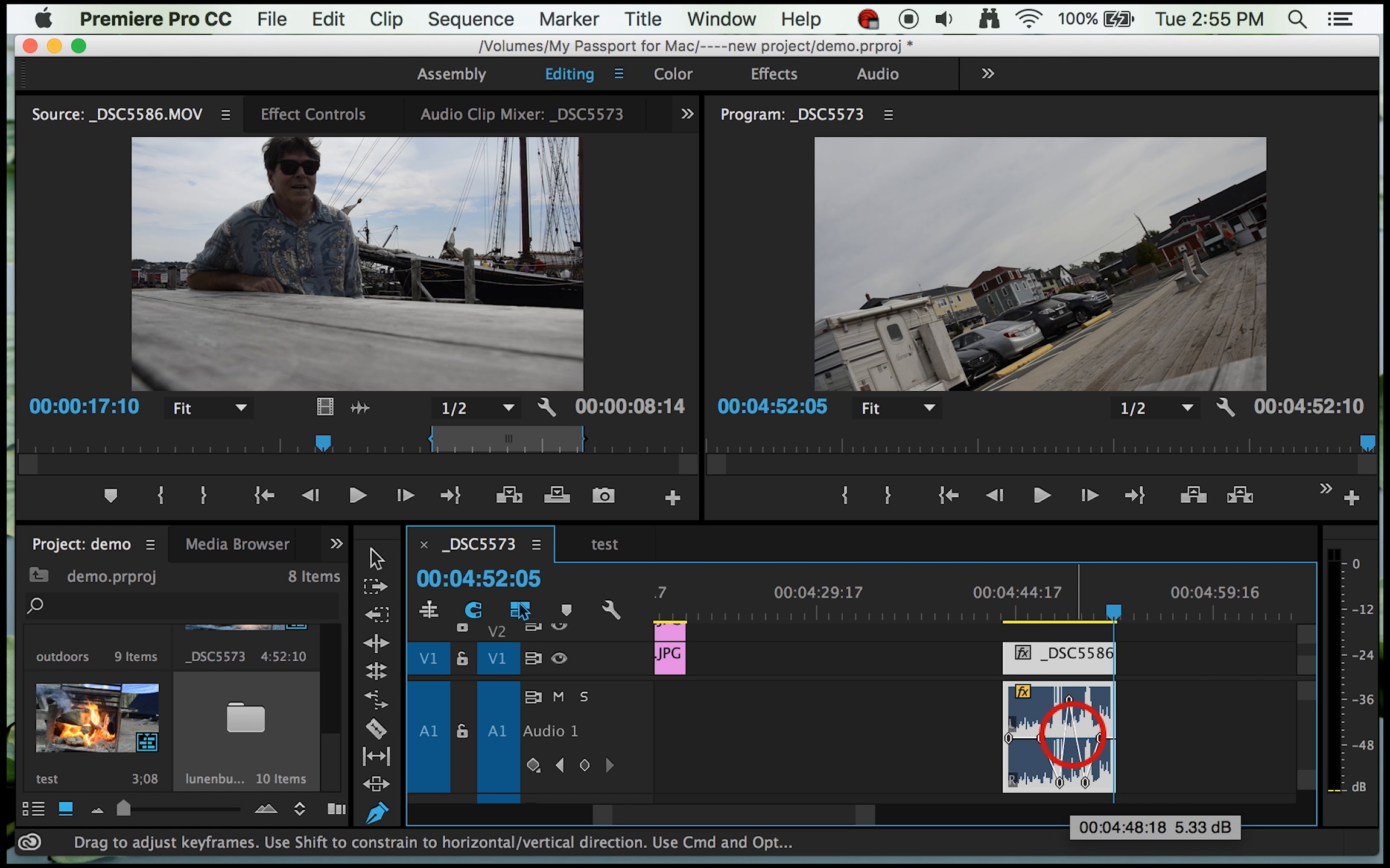
drag(1072, 735, 1029, 695)
Step: Play the _DSC5586 clip from near its start to hear the keyframed volume changes
click(1114, 613)
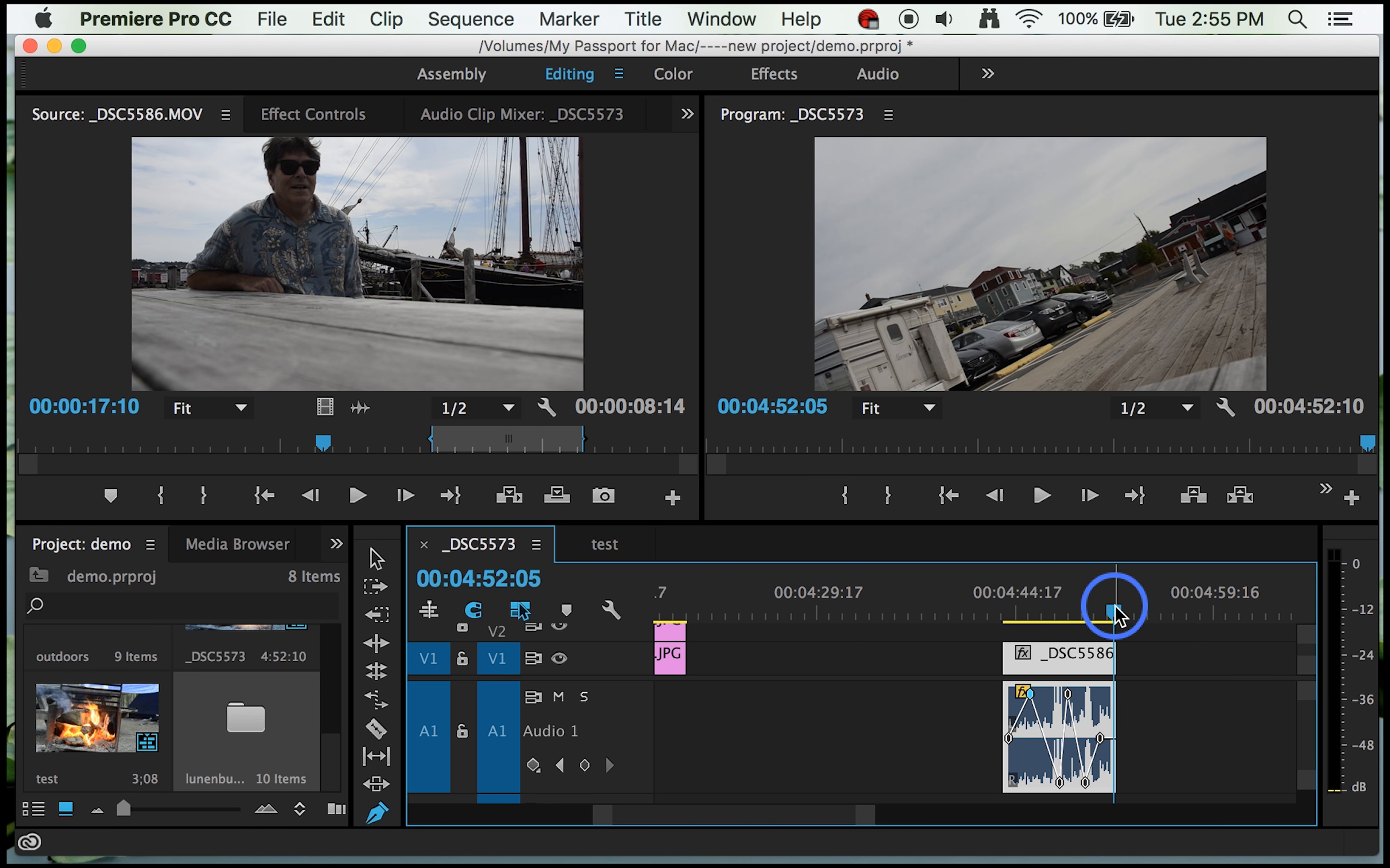
drag(1114, 612, 1012, 647)
key(space)
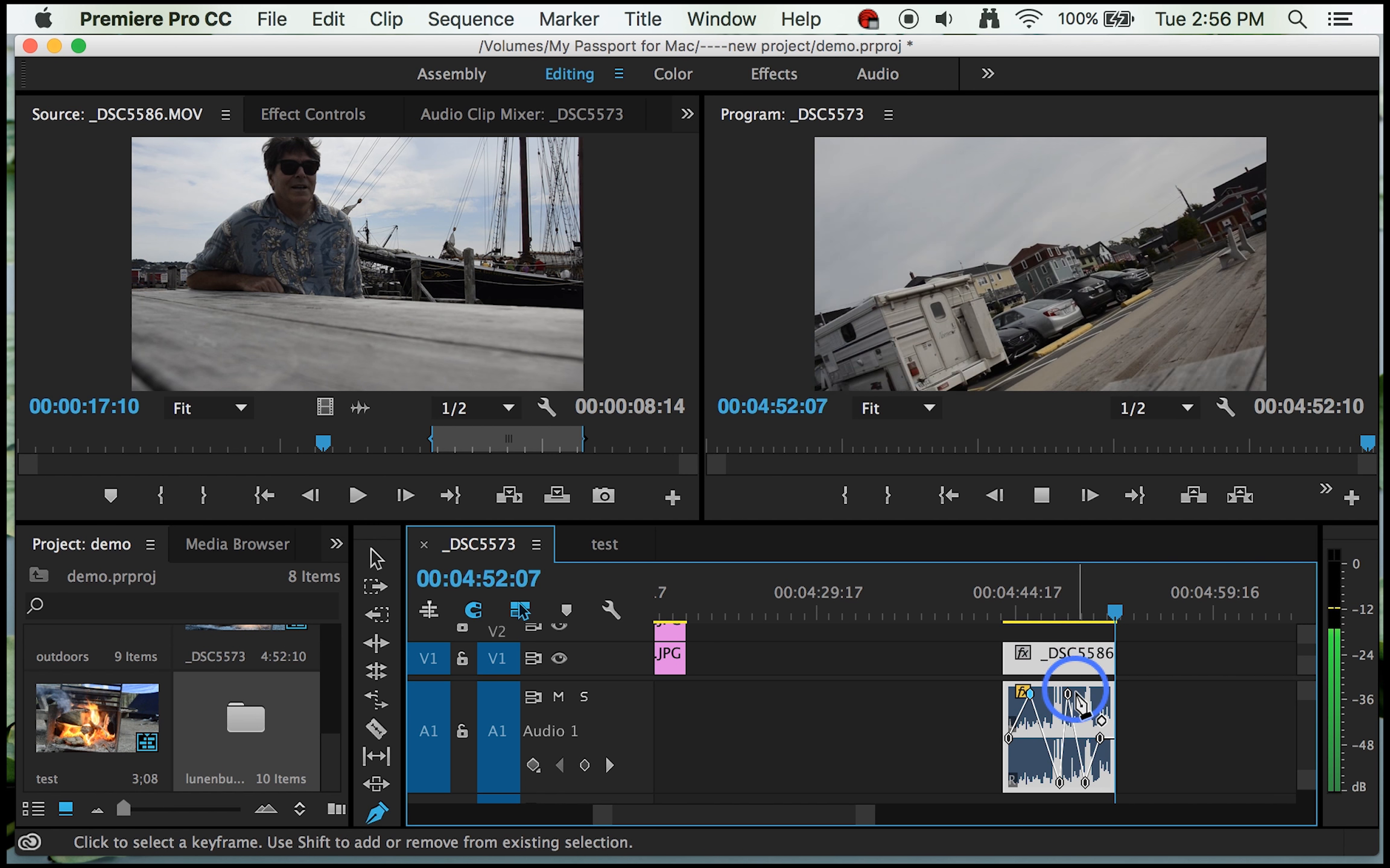
Step: Lower the raised middle volume keyframe of _DSC5586 to -oo dB at 00:04:49:09 and replay the clip from 00:04:43:17
drag(1068, 694, 1068, 736)
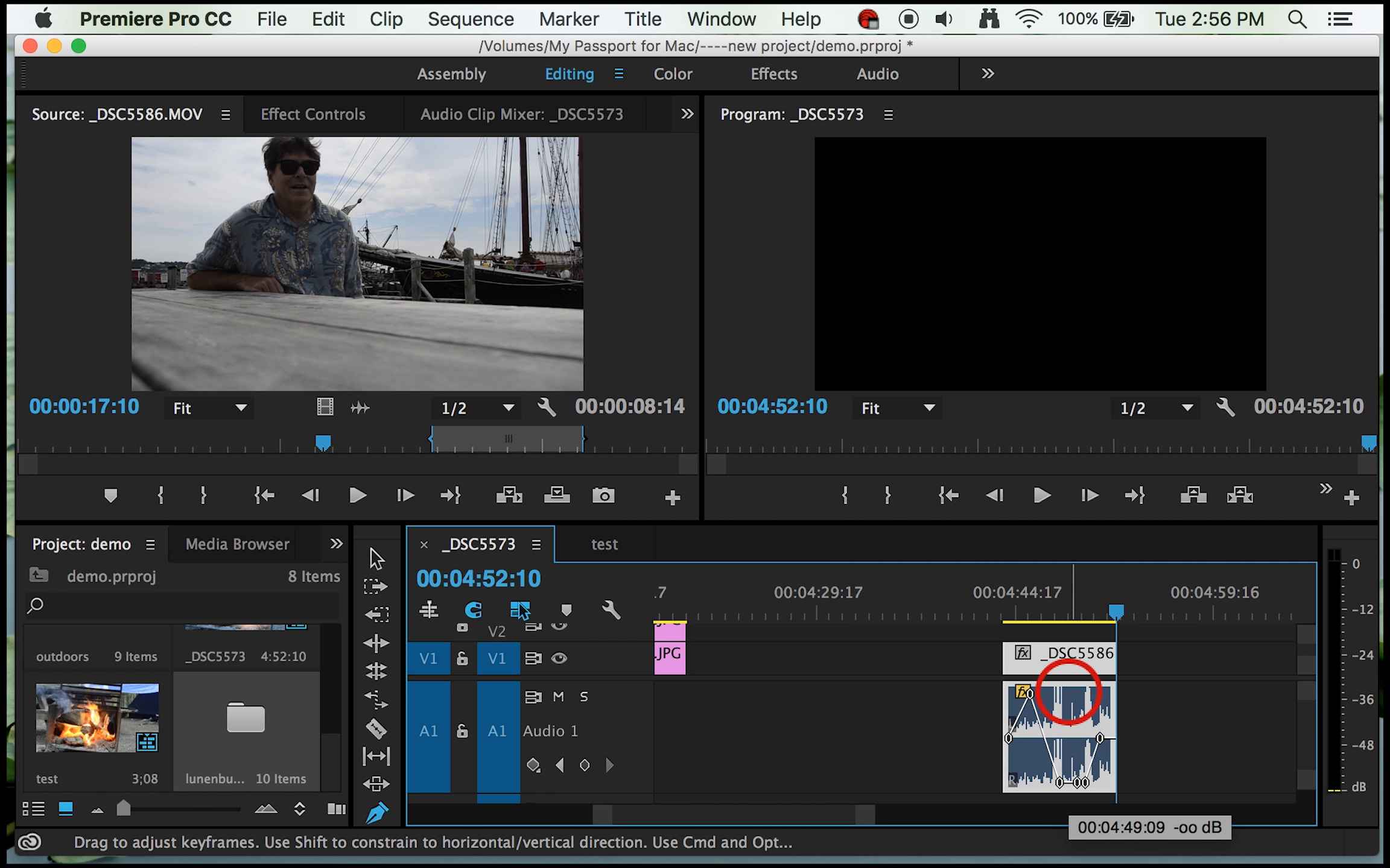
drag(1116, 610, 1003, 625)
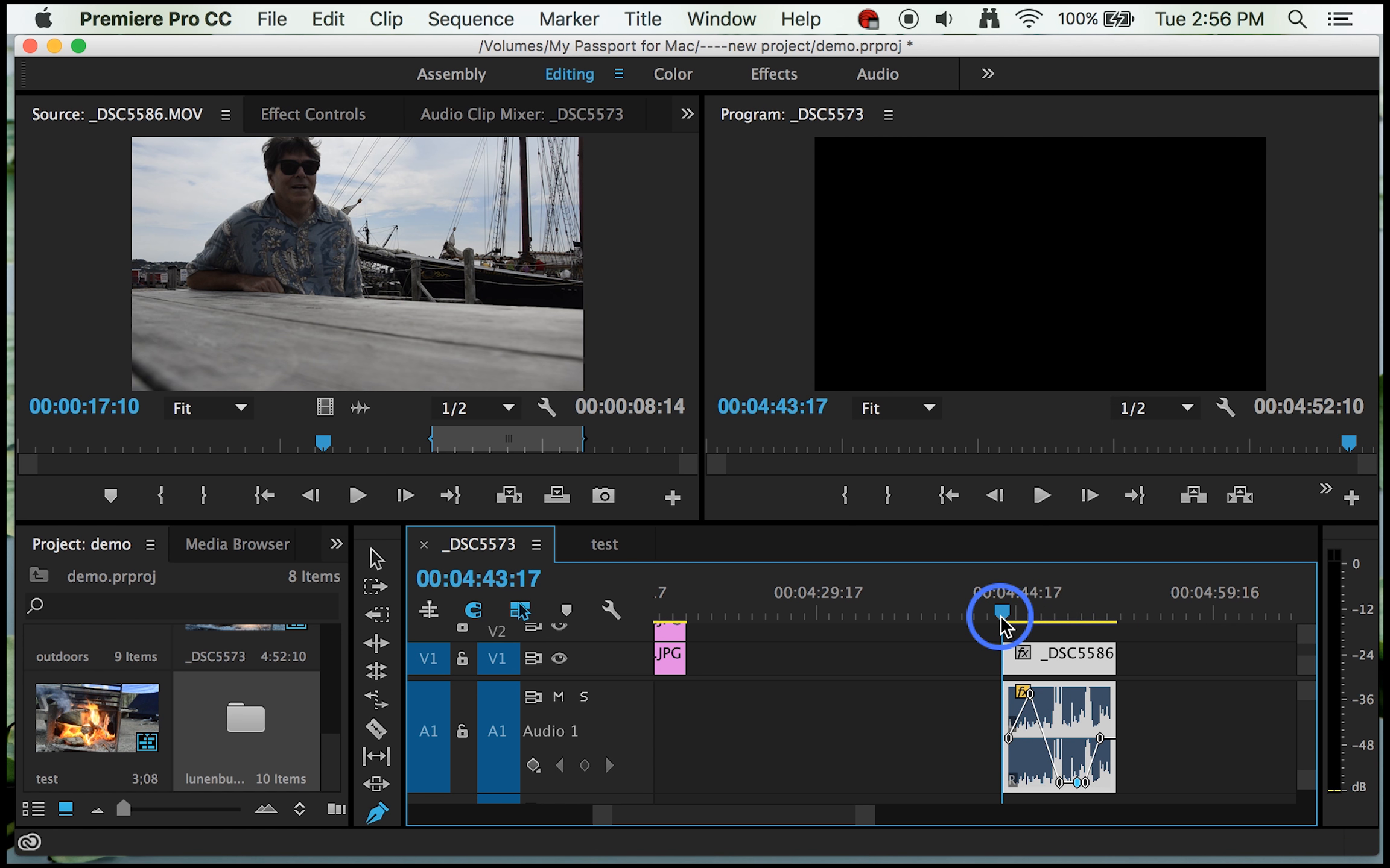
key(space)
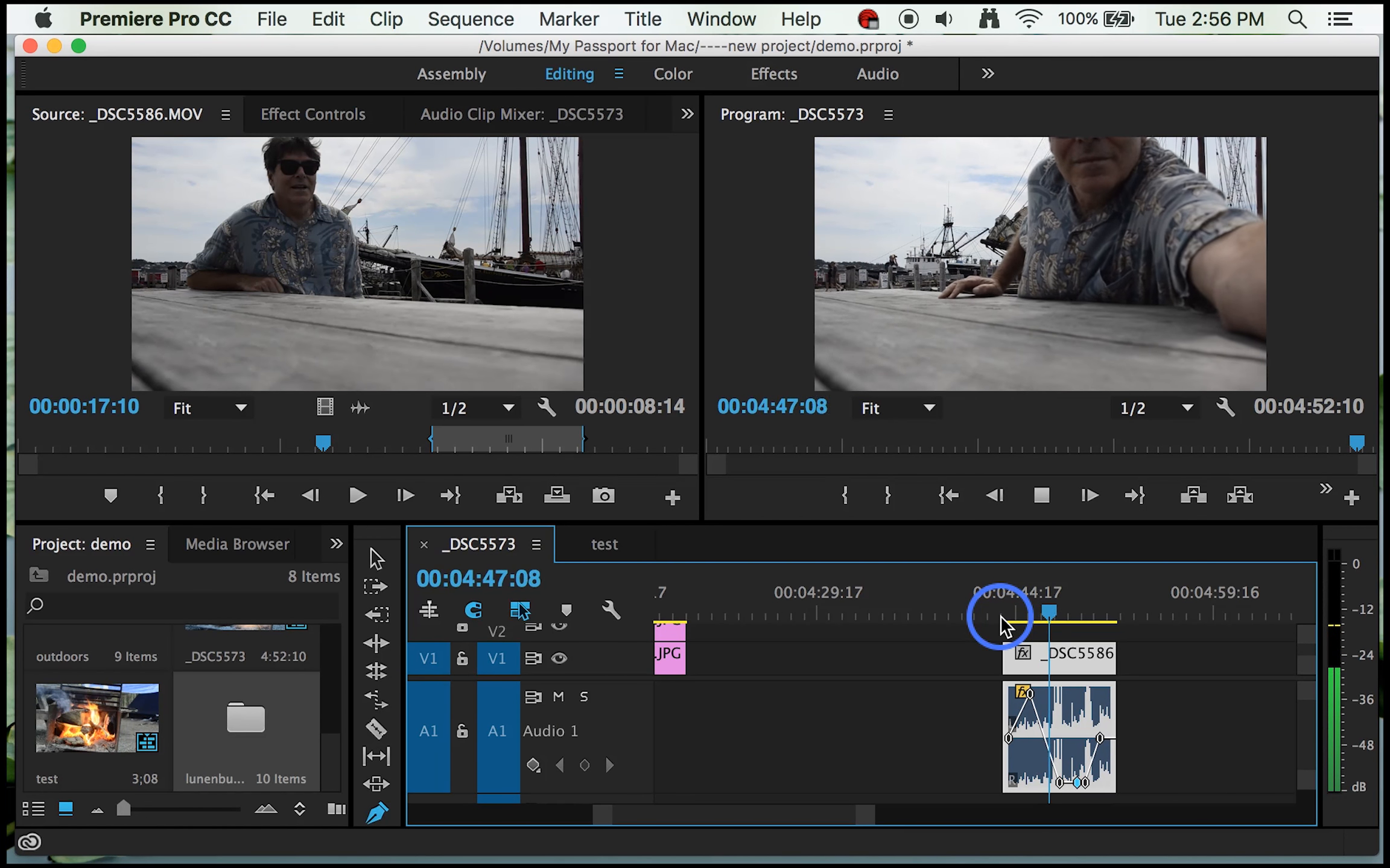
key(space)
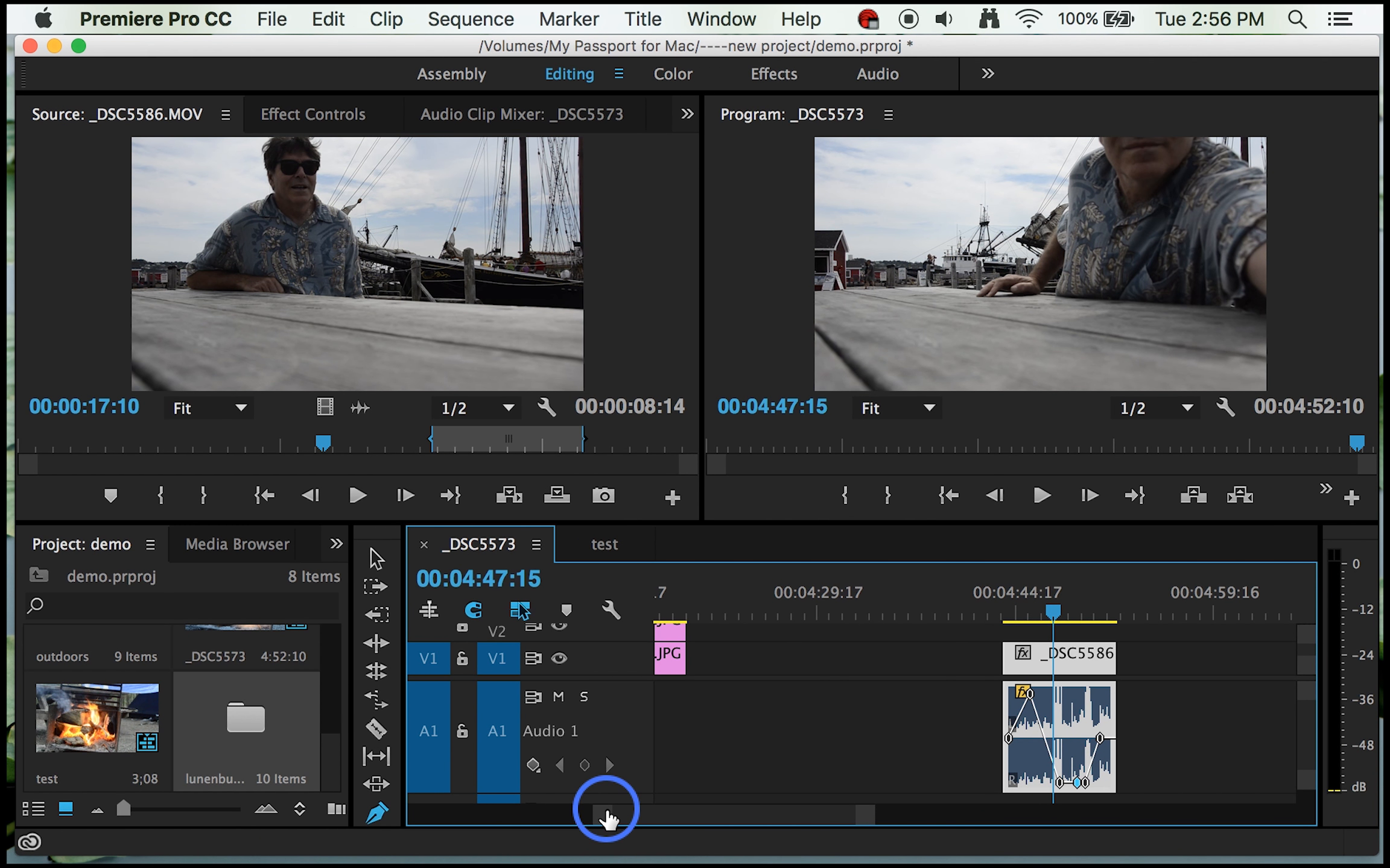
Step: Reduce the height of track A1 and raise the volume of the campfire clip and the clip after it with one keyframe each
drag(606, 818, 434, 814)
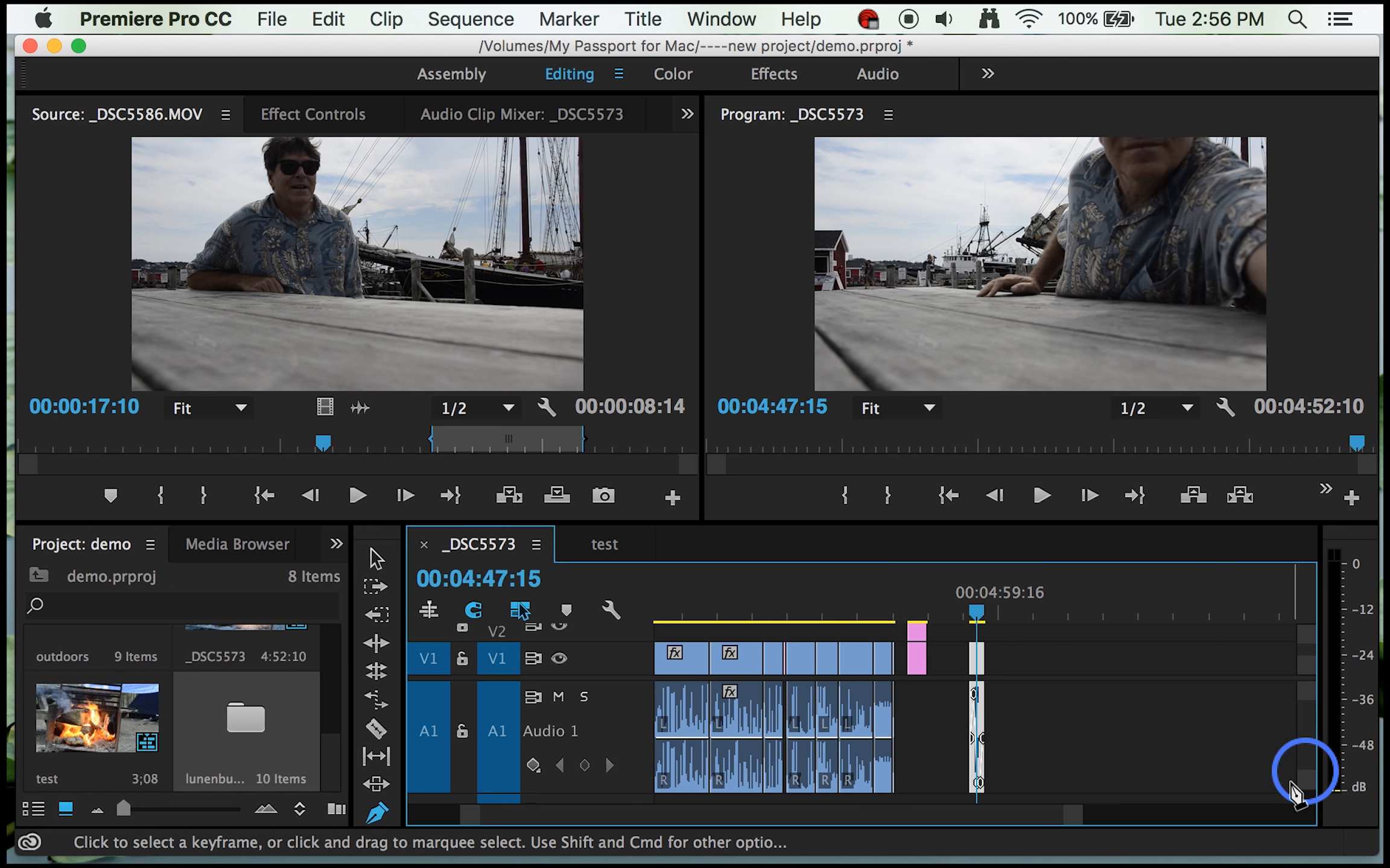
drag(1300, 784, 1307, 803)
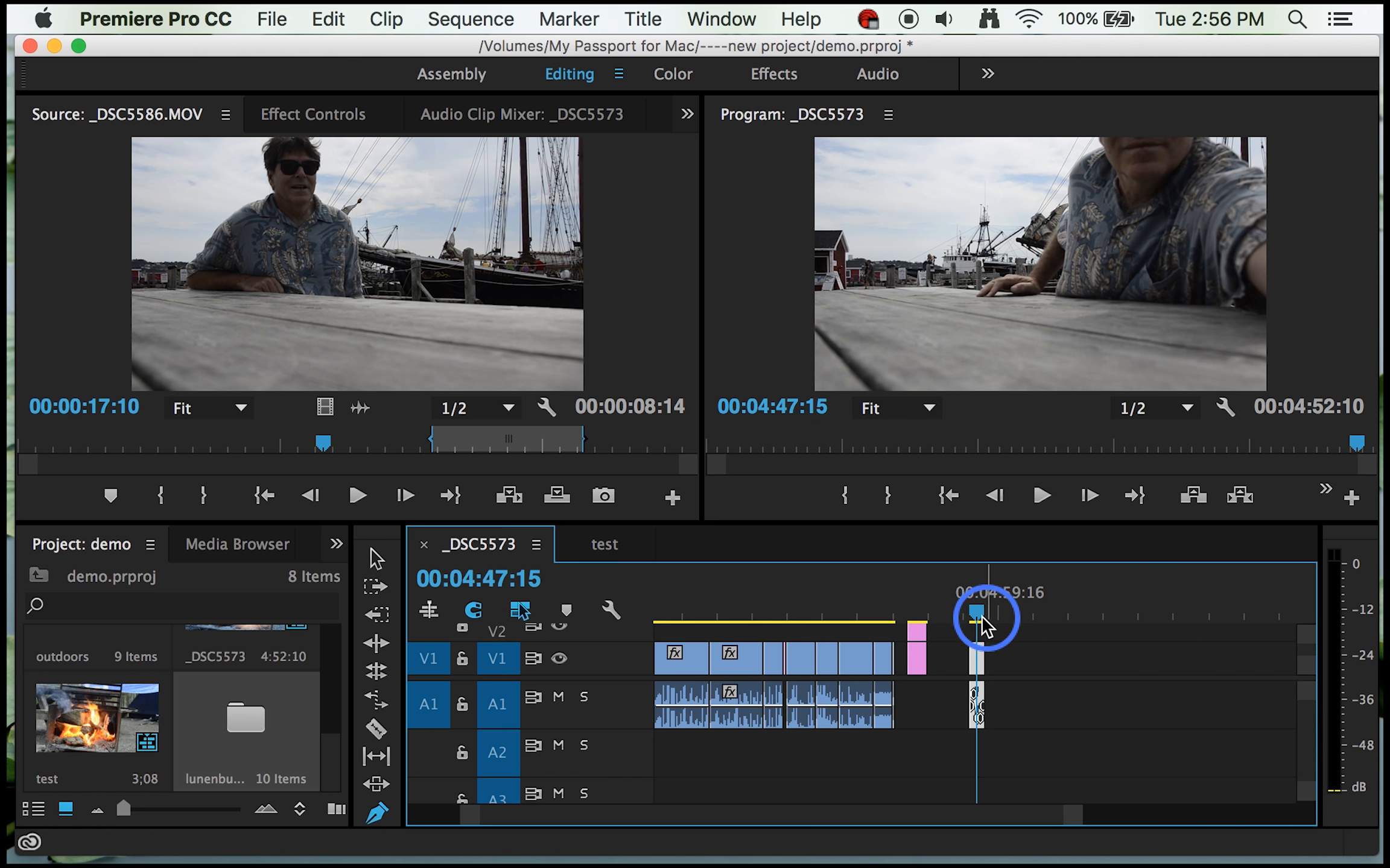
drag(978, 621, 689, 618)
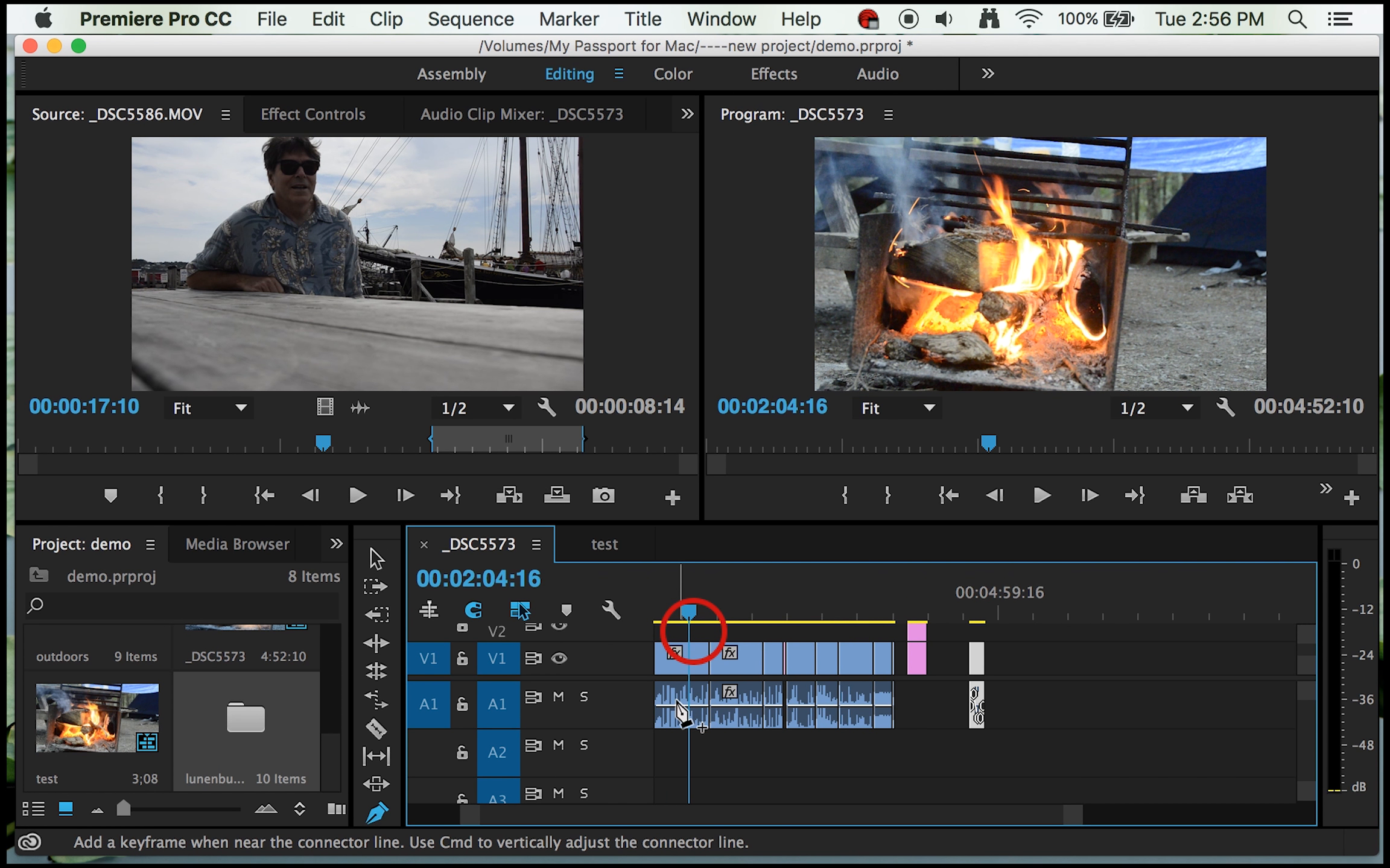
click(676, 705)
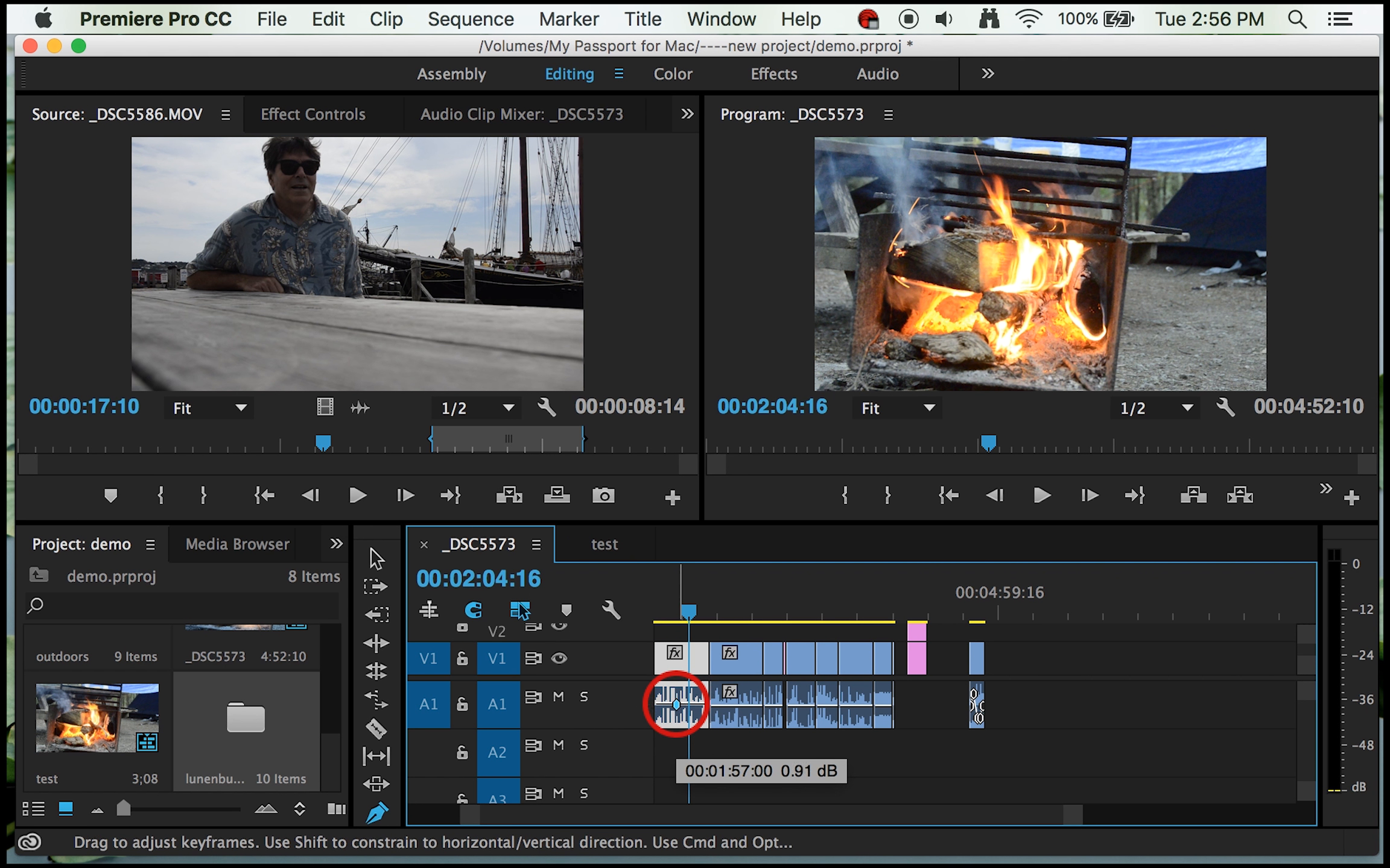
drag(676, 694, 745, 695)
Step: Add a raised volume keyframe to the audio of the last video clip before the photo stills, near 00:03:54:14
click(689, 614)
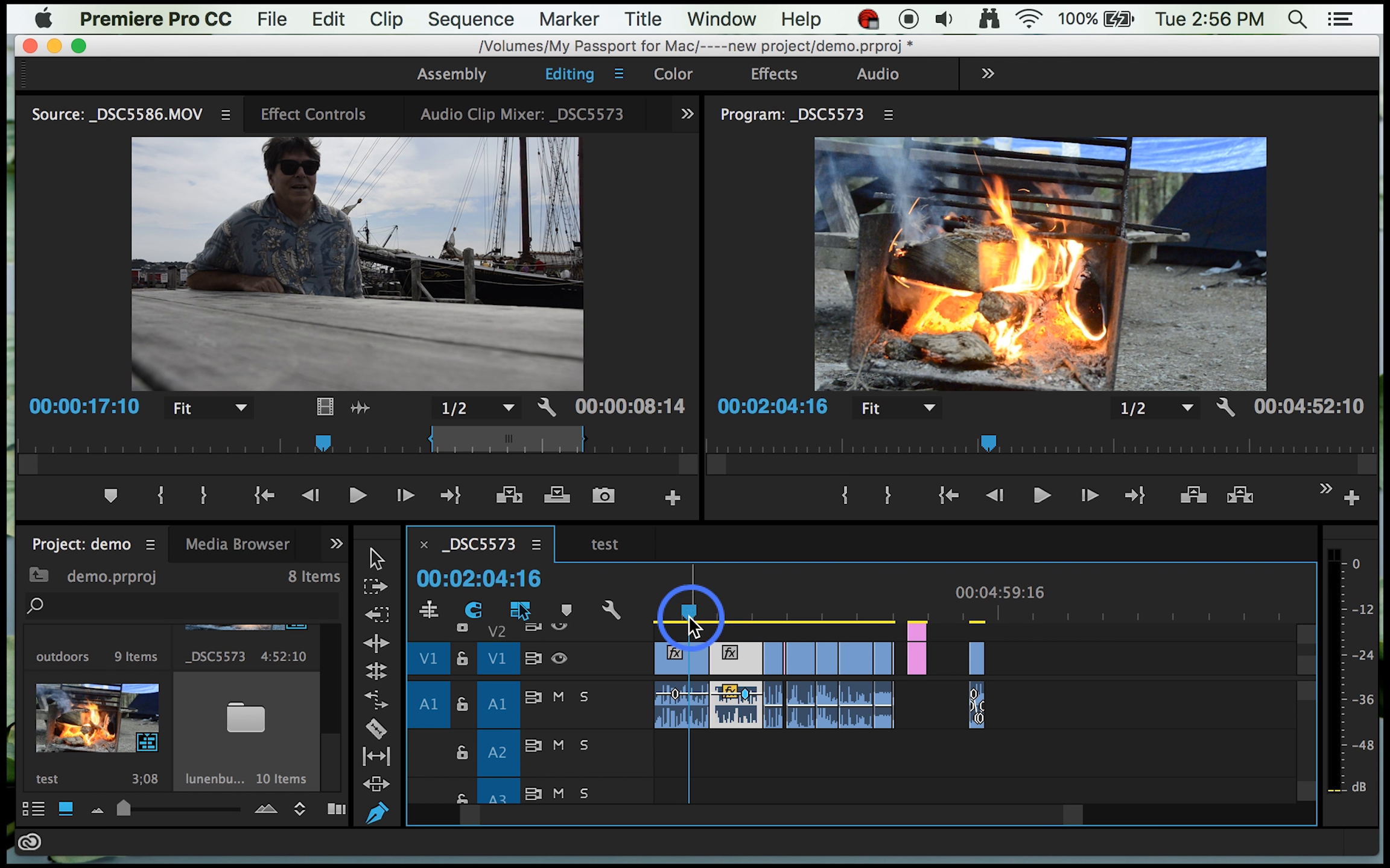
drag(690, 614, 629, 645)
mouse_move(877, 614)
mouse_down()
mouse_move(896, 612)
mouse_move(882, 624)
mouse_up()
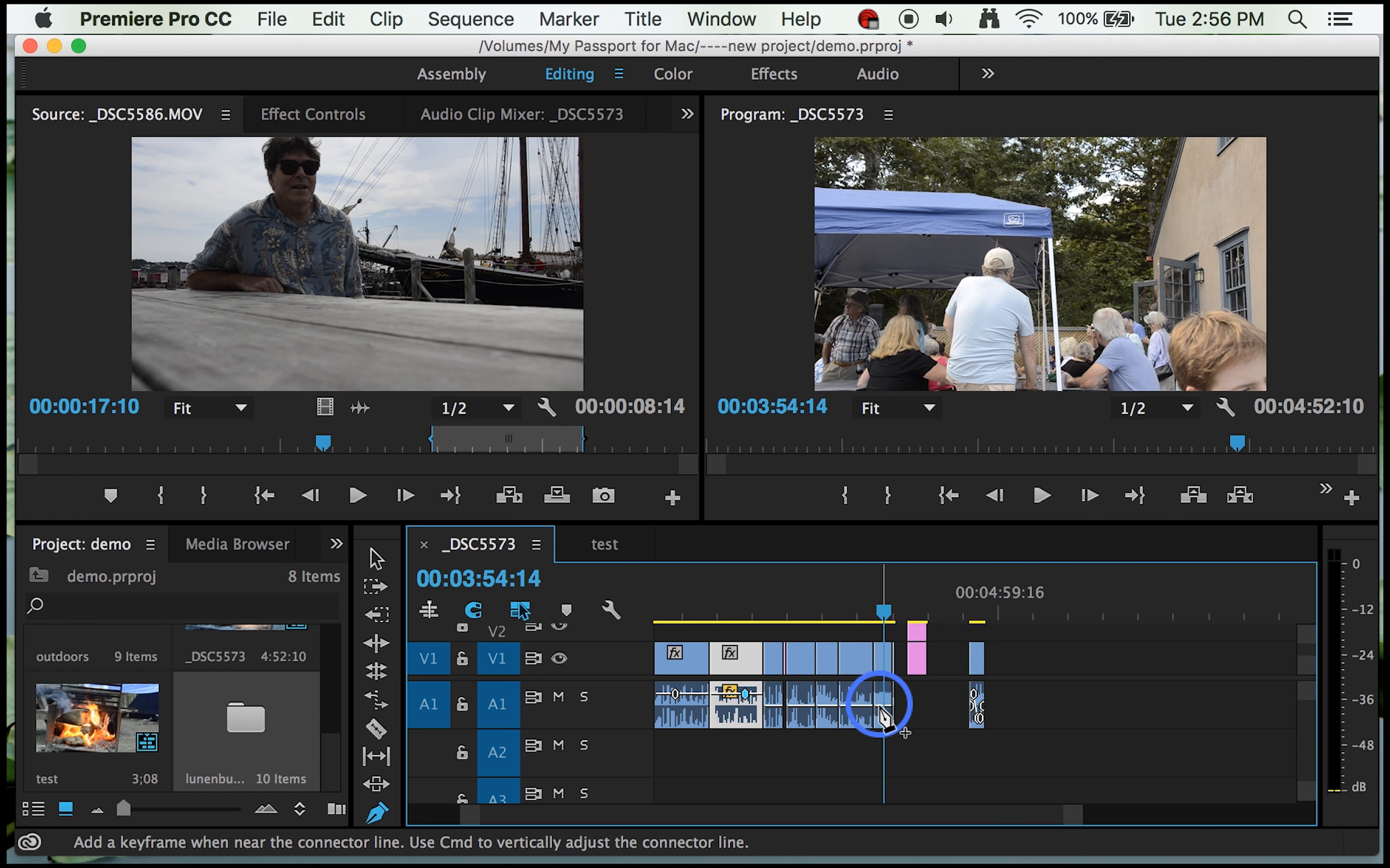
click(880, 700)
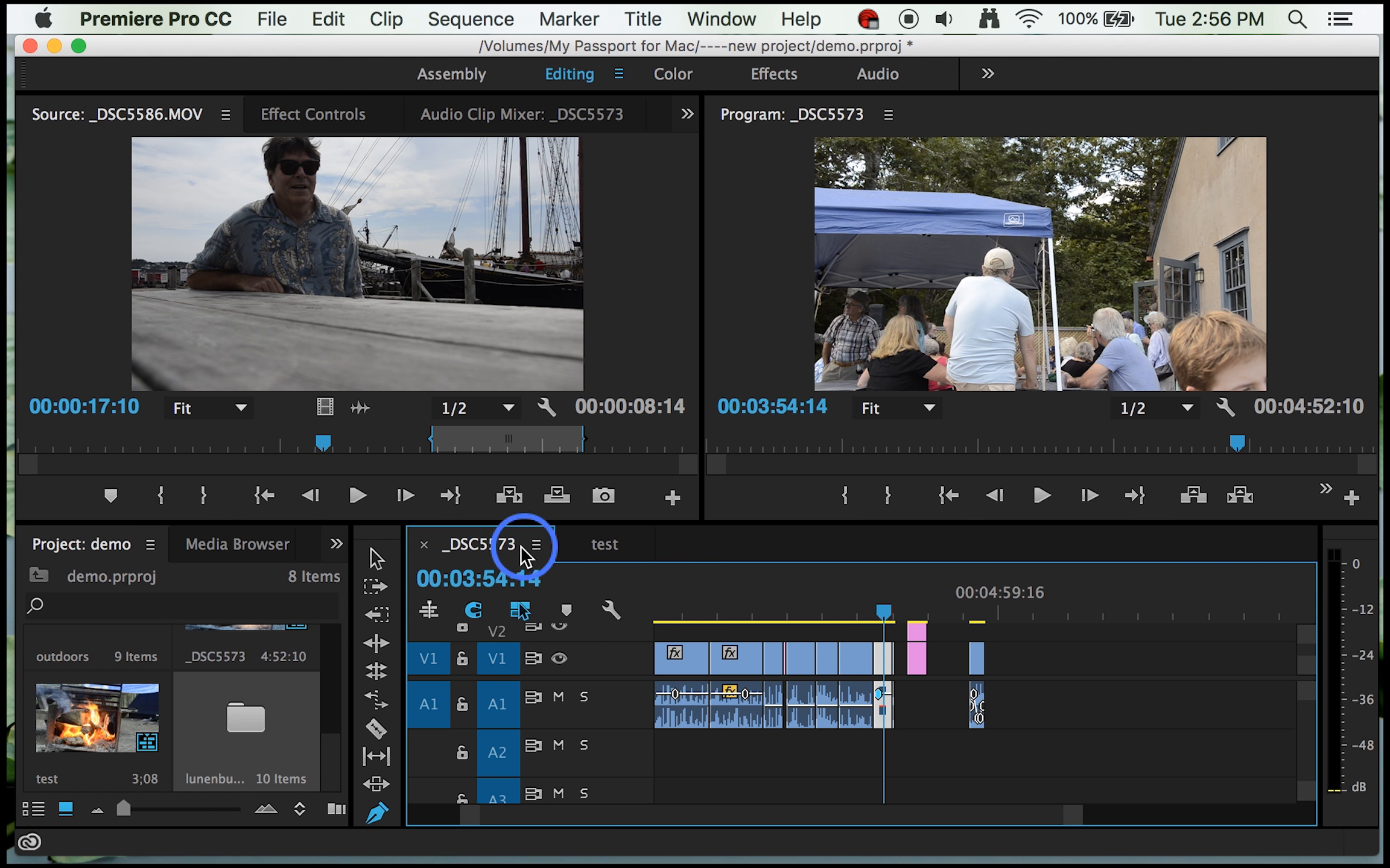
Step: Turn off linked selection and move only the audio of the _DSC5657.MOV clip to 00:05:20:08 on A1, leaving its video in place
click(521, 611)
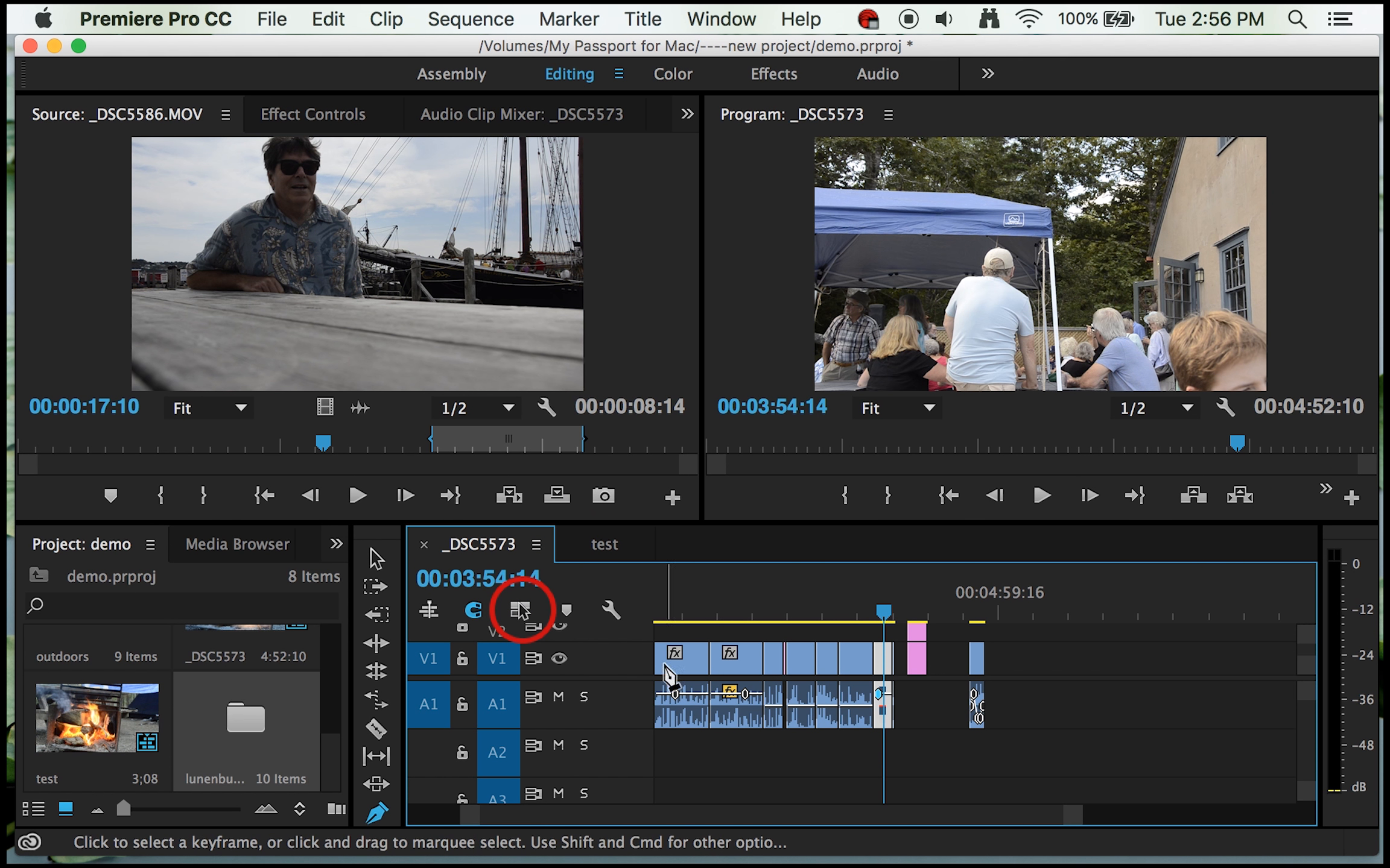
click(983, 761)
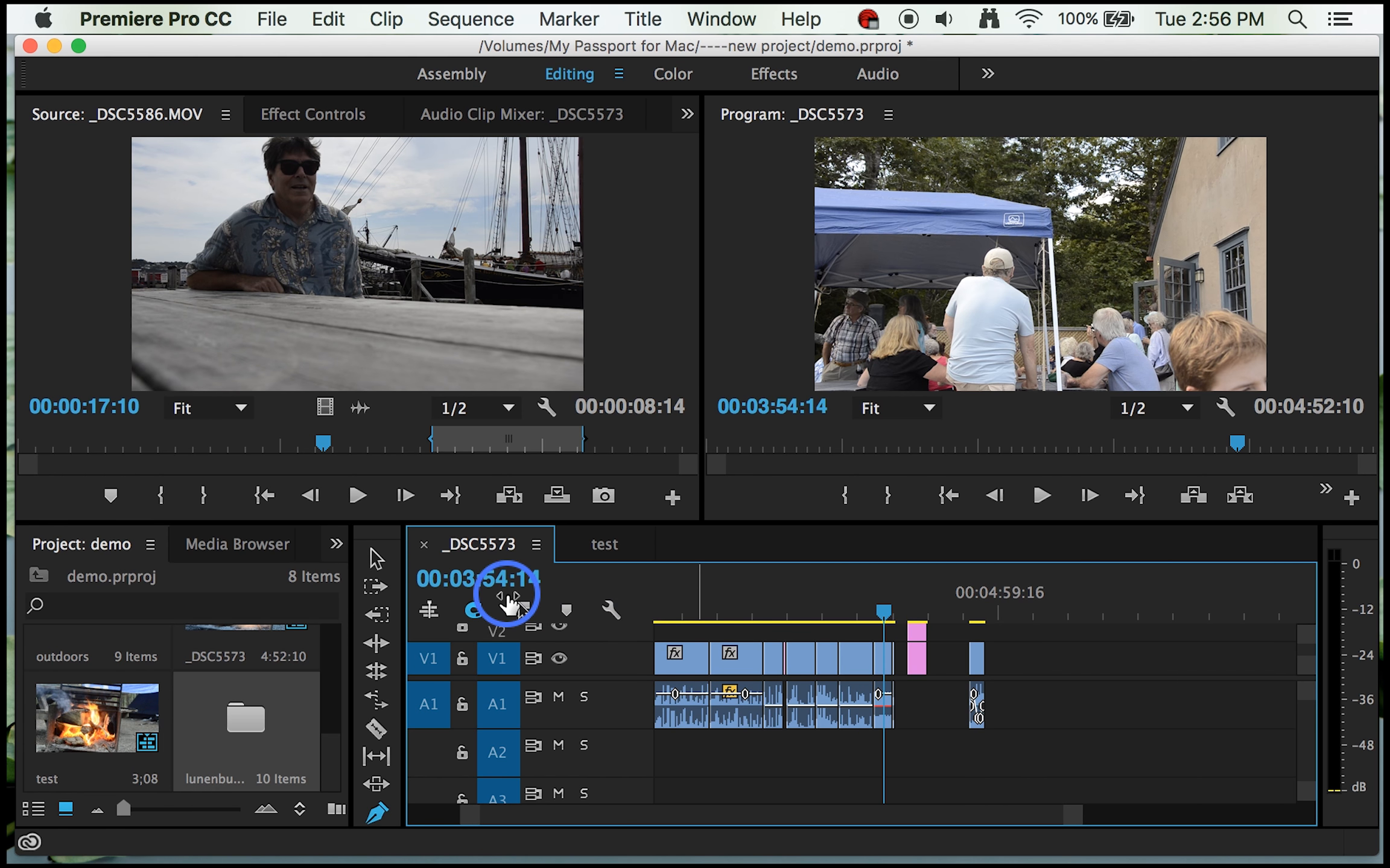
click(377, 555)
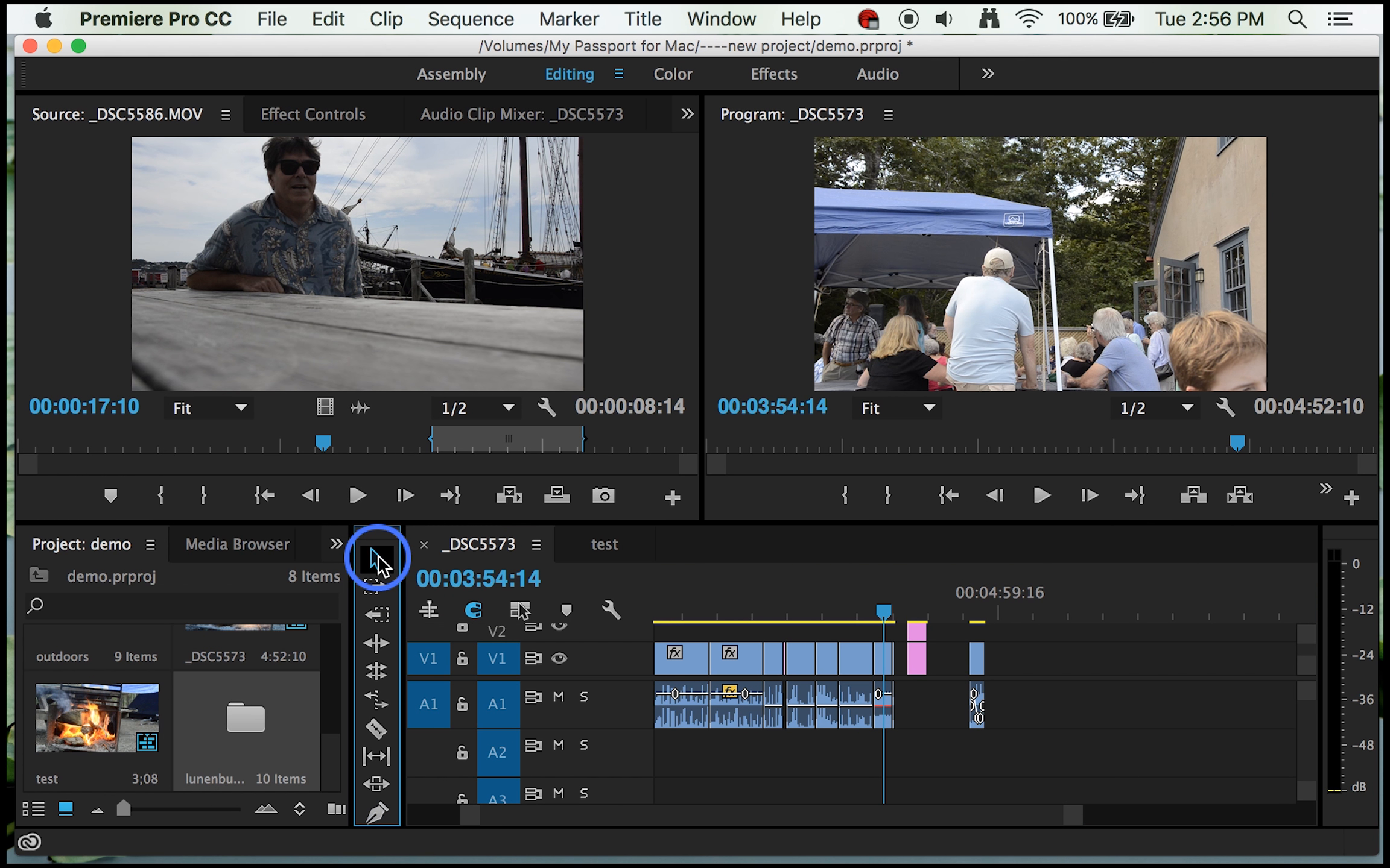
click(886, 714)
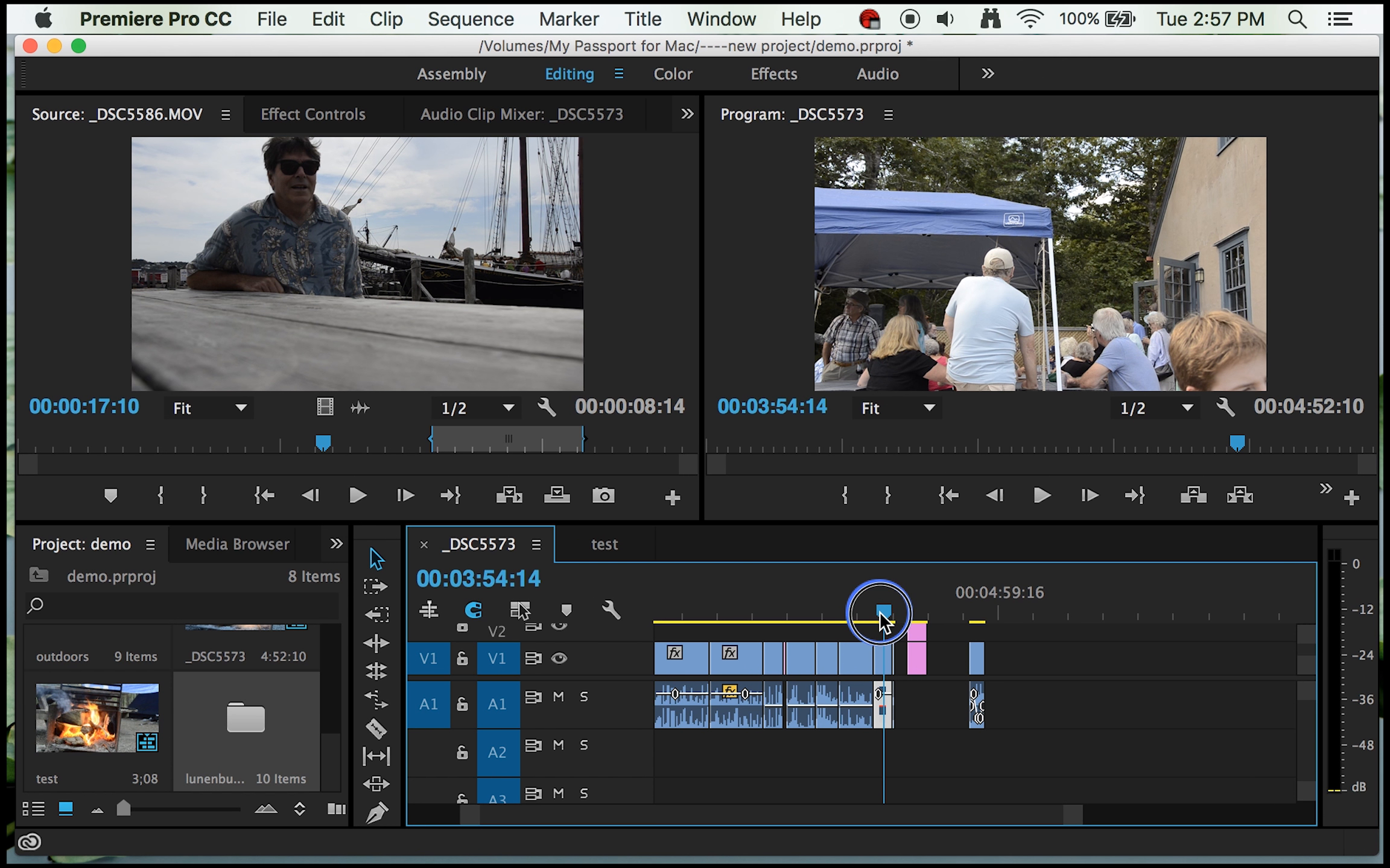
drag(879, 614, 871, 615)
key(space)
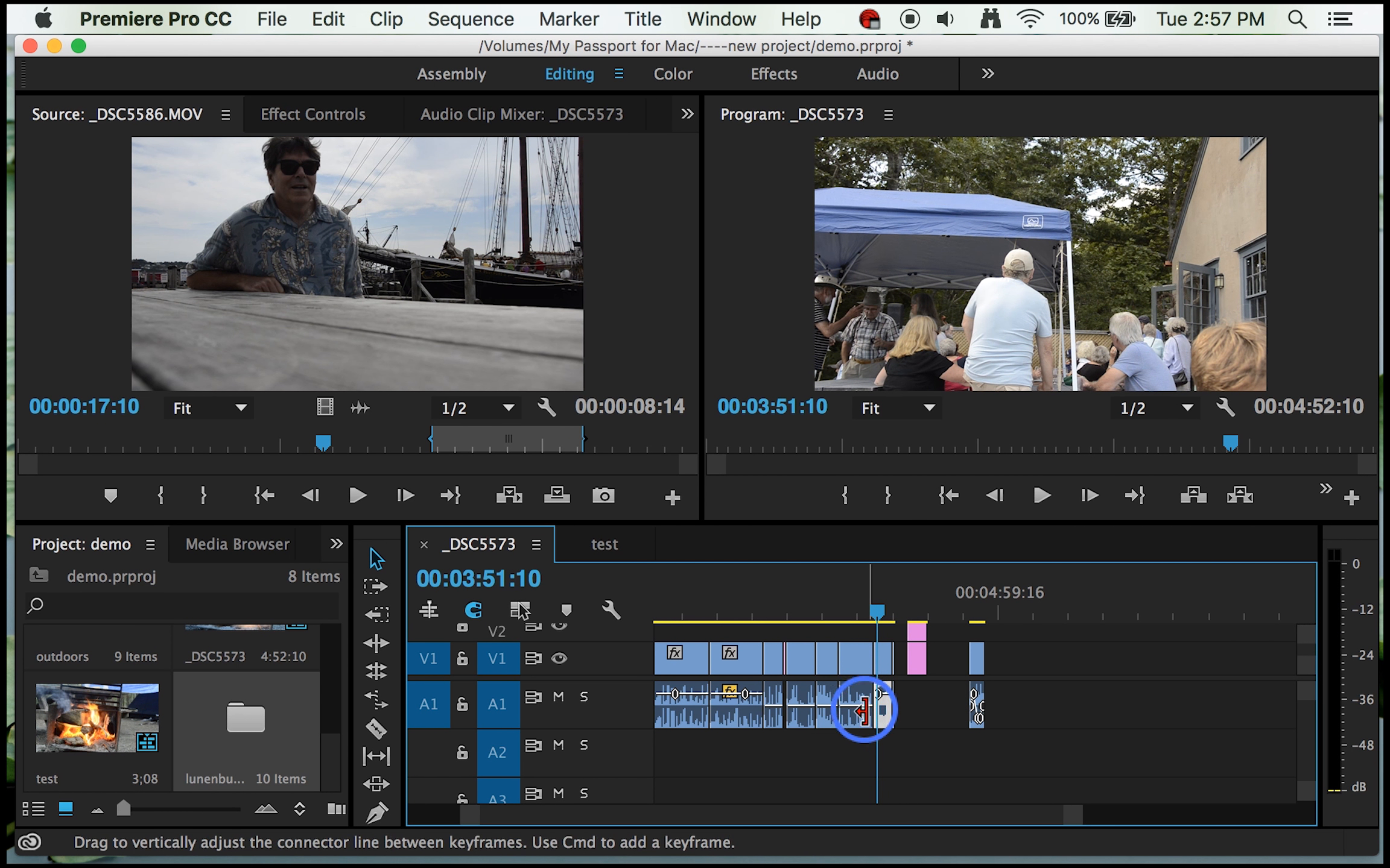
drag(883, 705, 1045, 699)
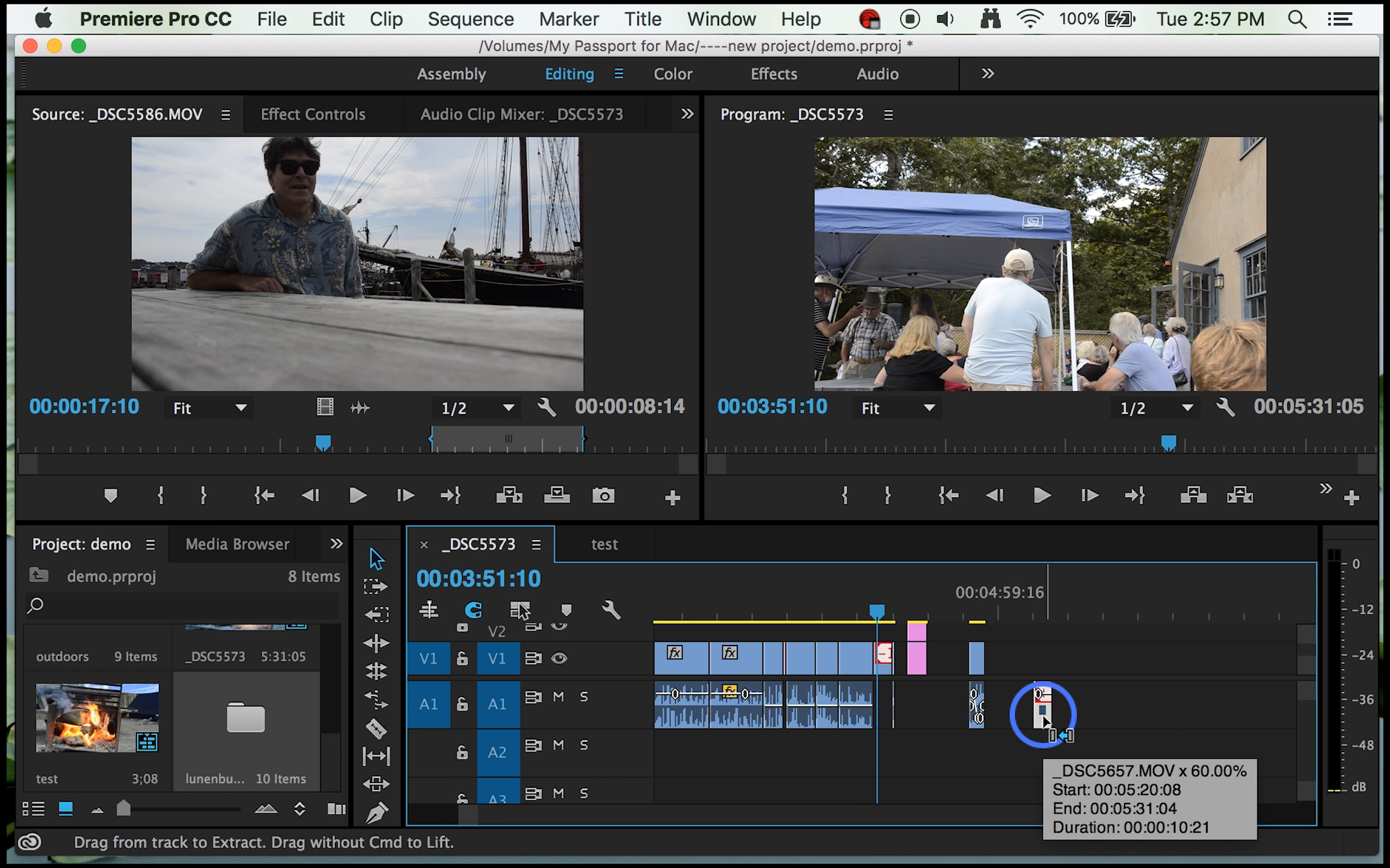
Step: Paste four copies of the detached _DSC5657 audio directly after it and move all five segments to A2 under the video clips
click(1056, 614)
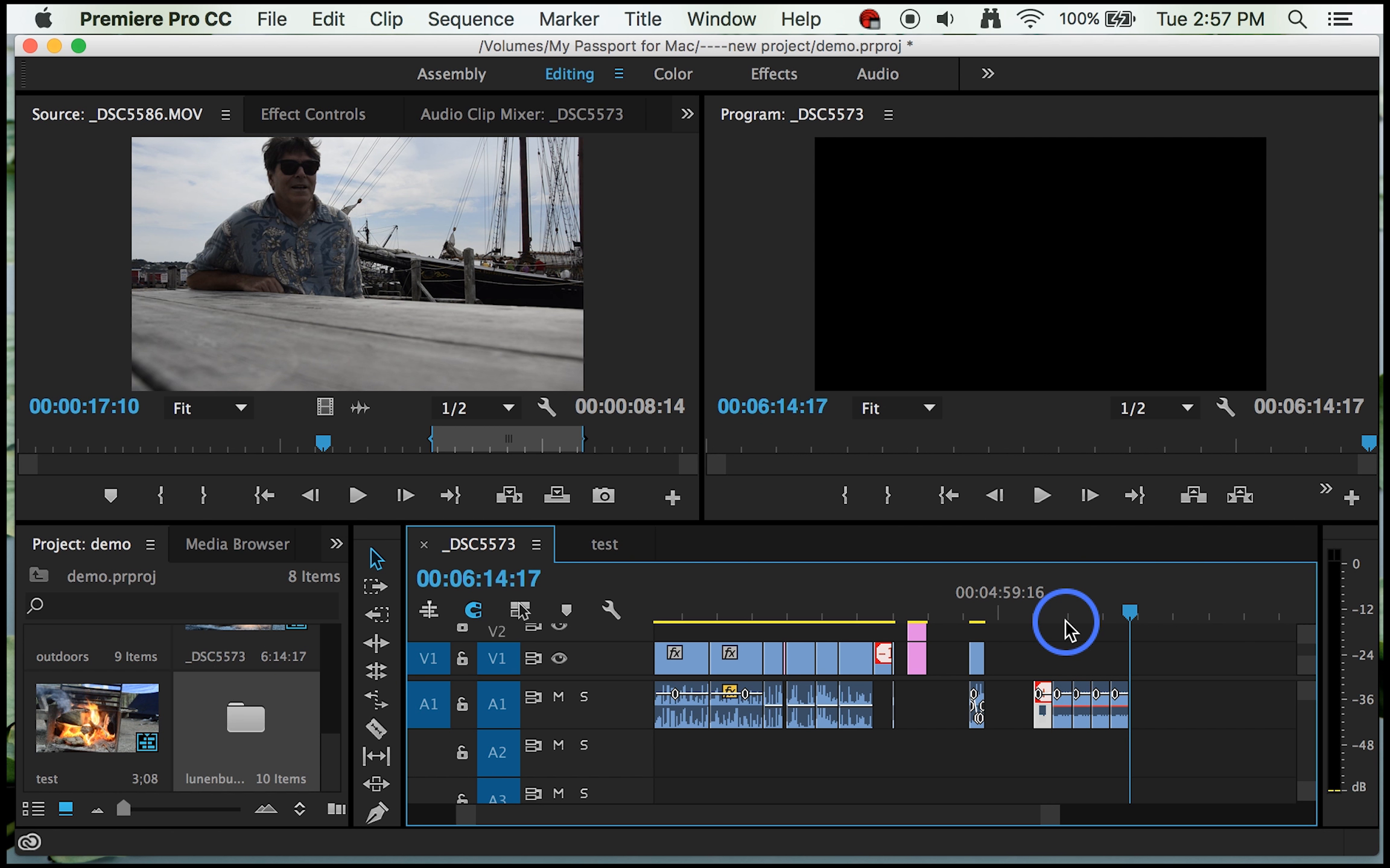
drag(1157, 744, 790, 751)
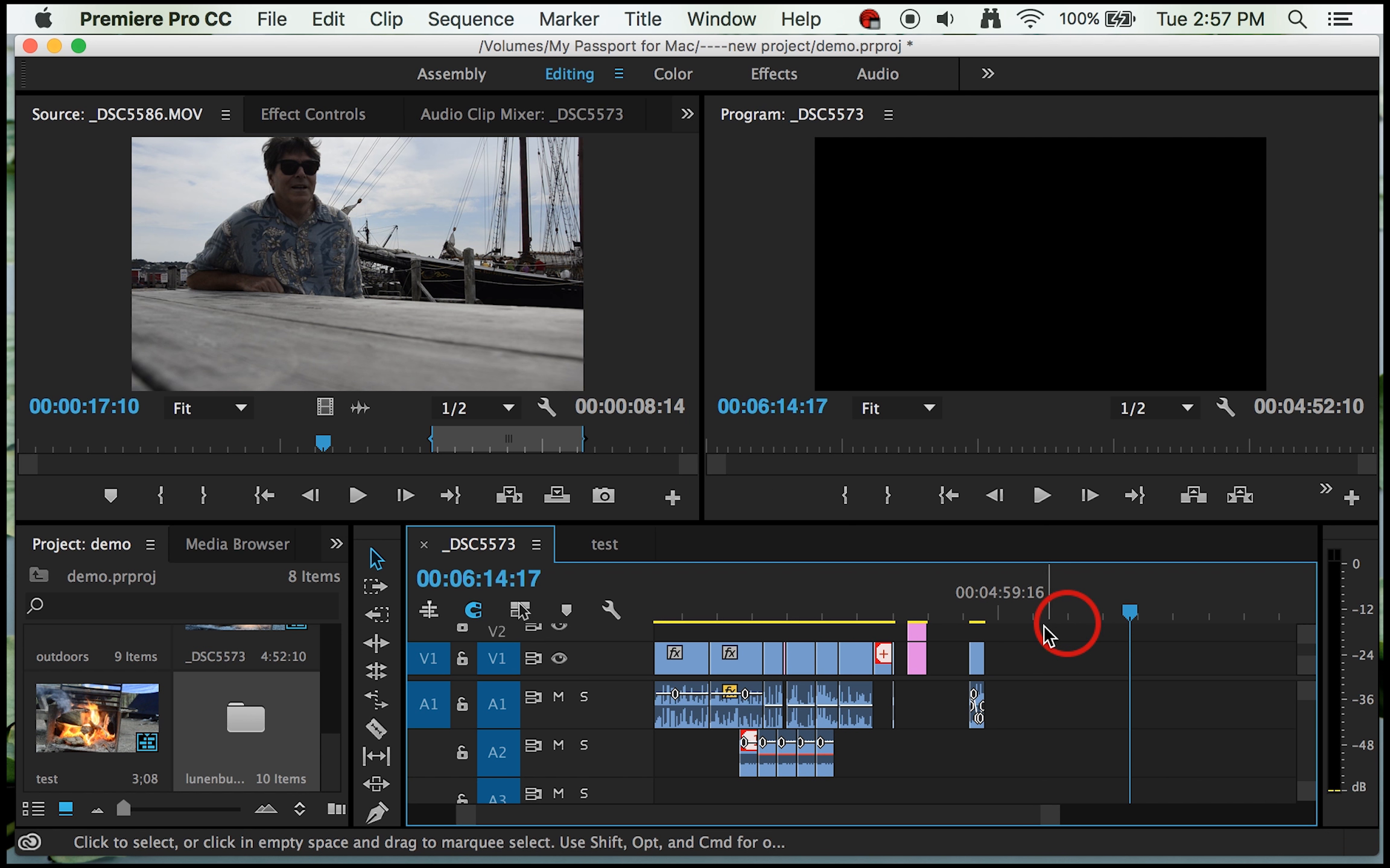
Step: Paste five more copies of the _DSC5657 audio end to end on A1, beyond the _DSC5586 clip
click(1061, 615)
key(super+v)
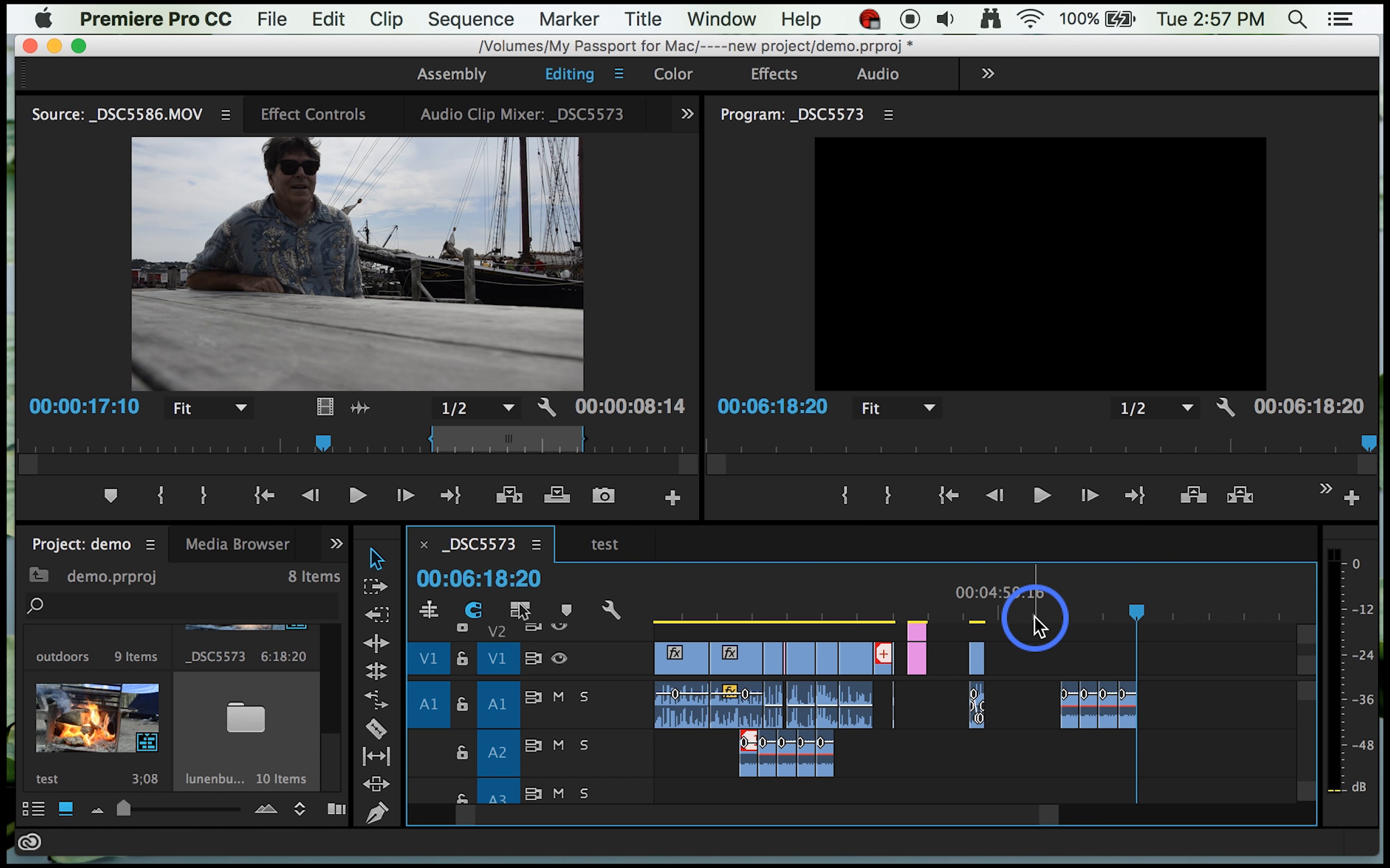
key(super+v)
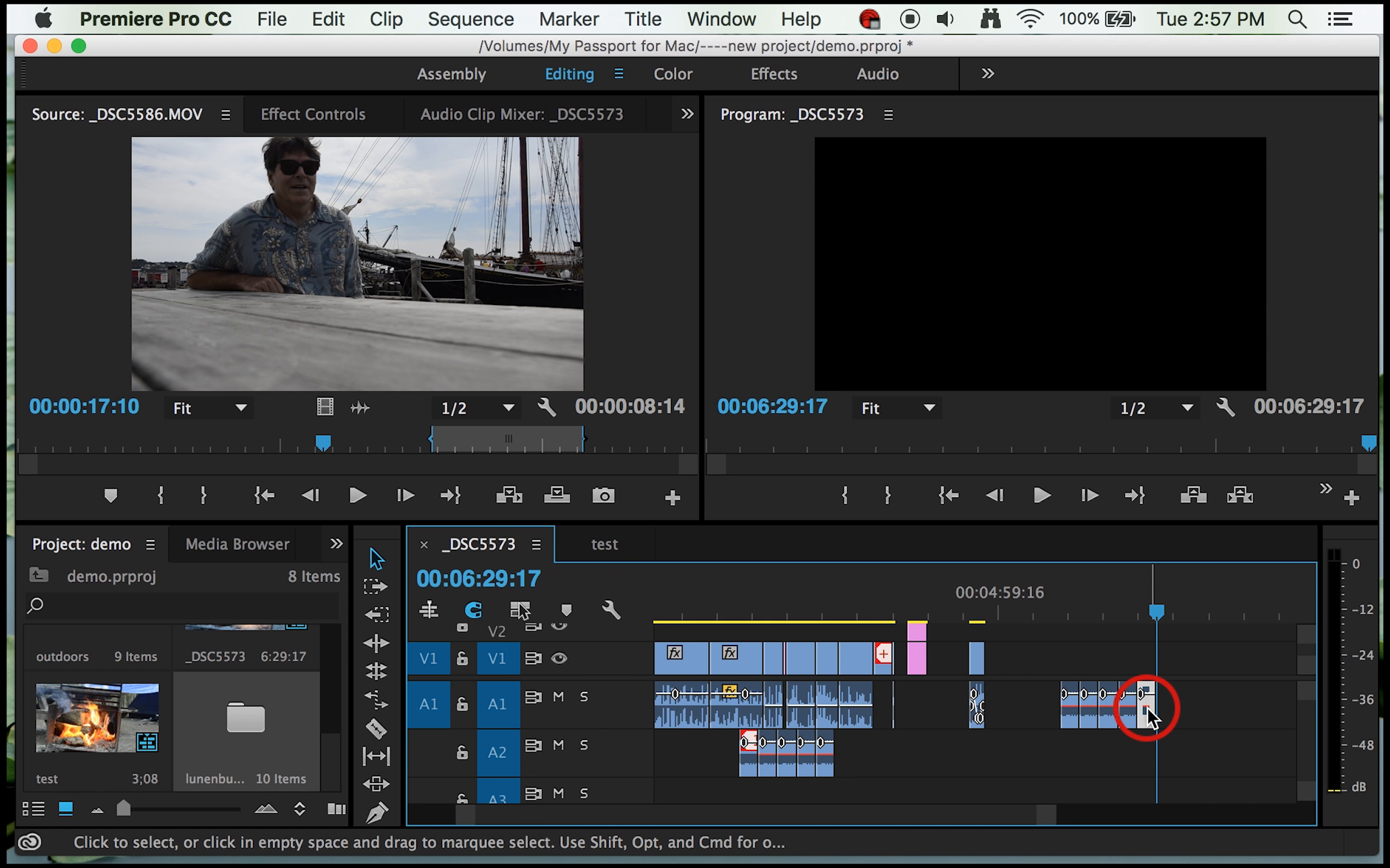
Step: Slow down the last pasted _DSC5657 audio copy and move it onto A3 below the copies on A2
key(super+r)
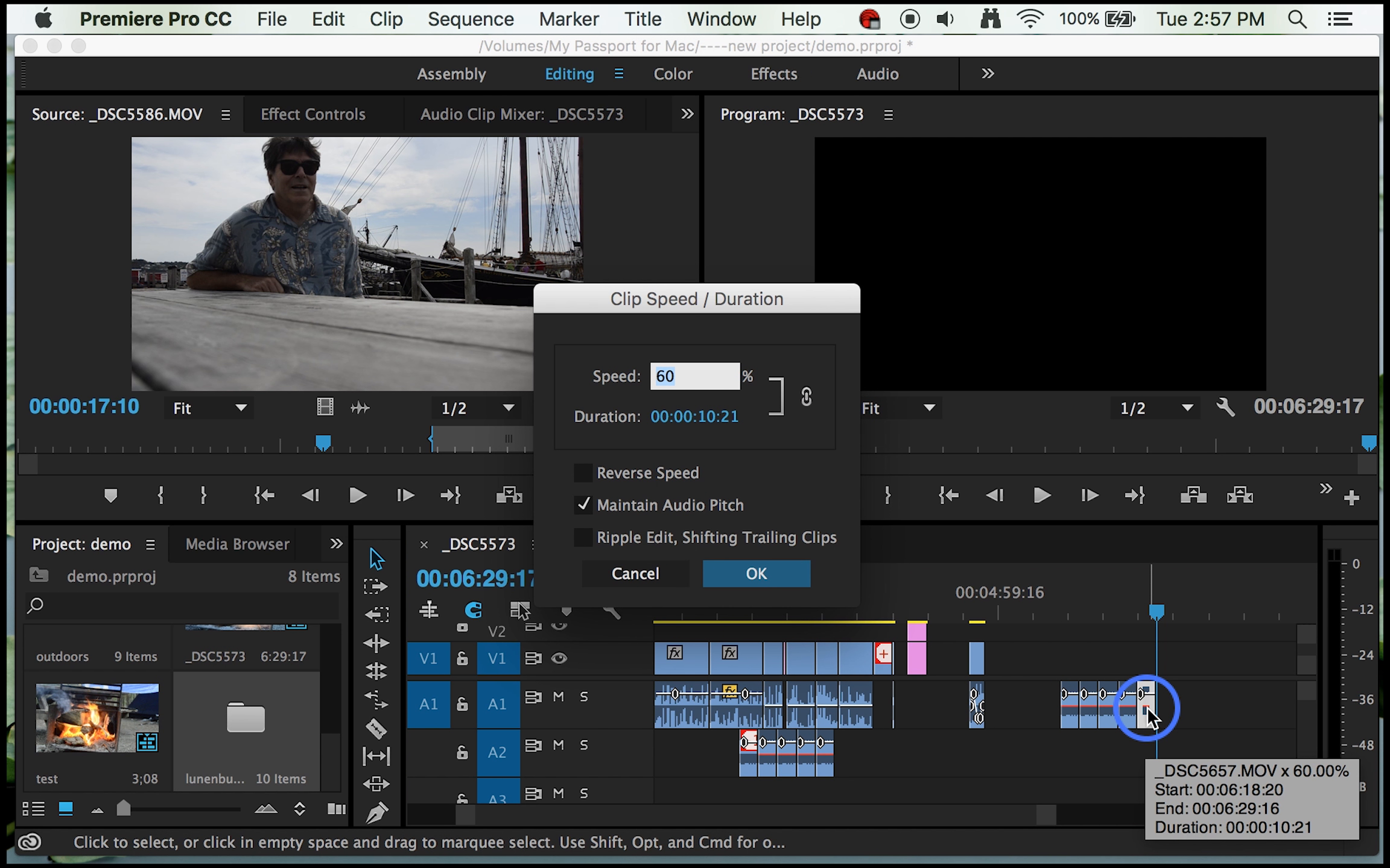
key(Return)
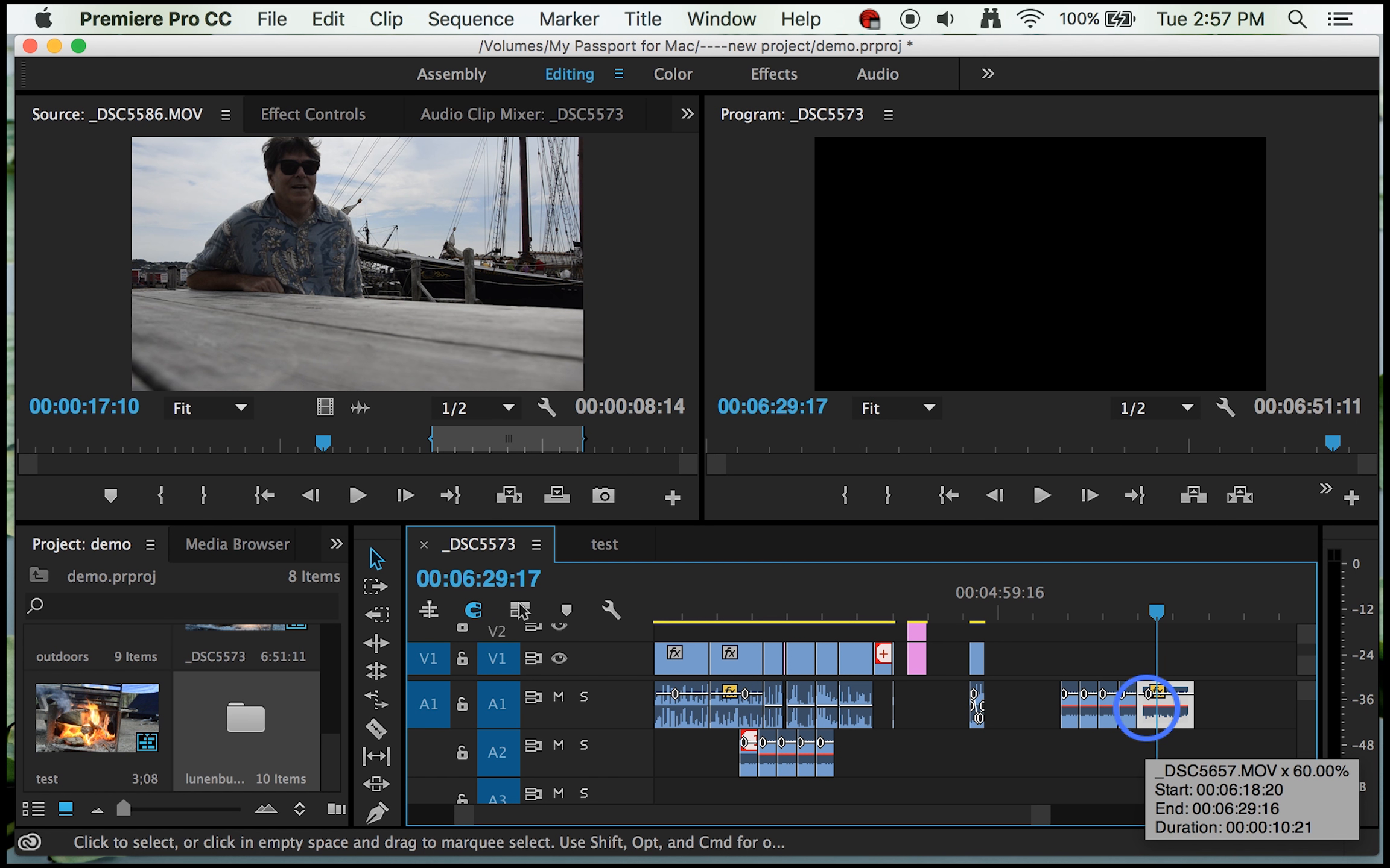
drag(1180, 702, 783, 811)
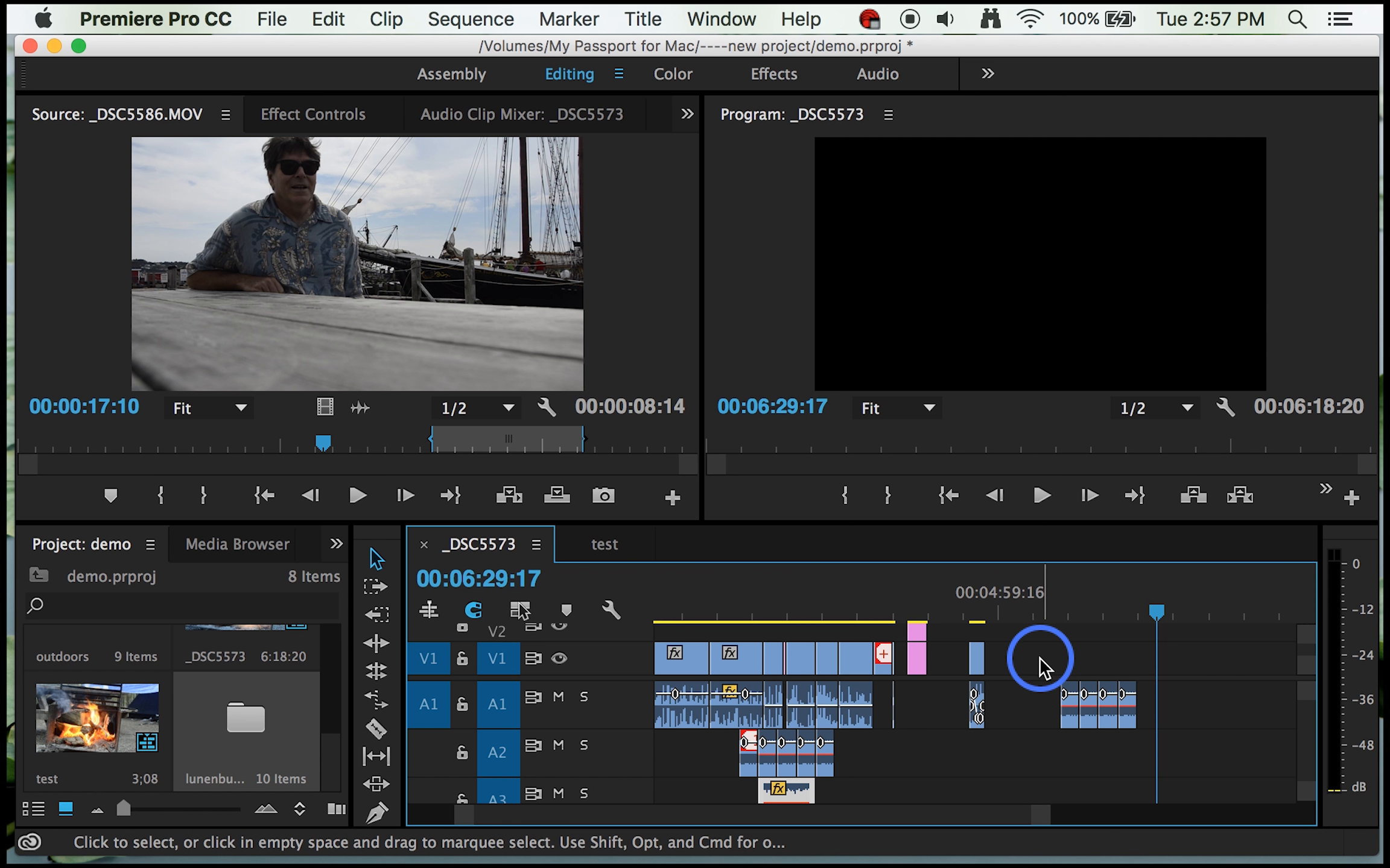
Step: Lower the volume keyframe of the first pasted _DSC5657 audio copy on A1 to -oo dB
click(1064, 695)
drag(1063, 704, 1063, 717)
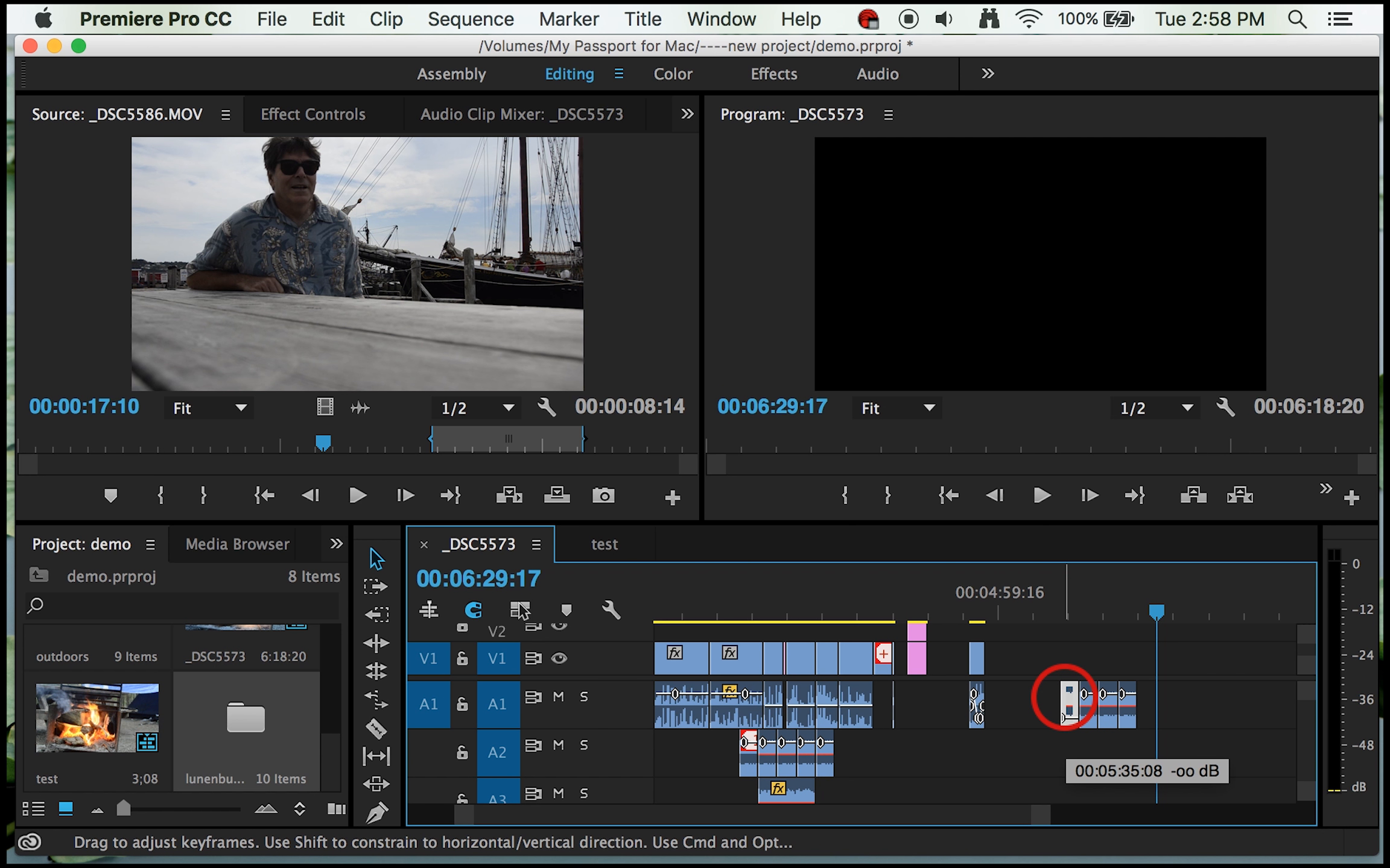
scroll(1061, 704, left, 5)
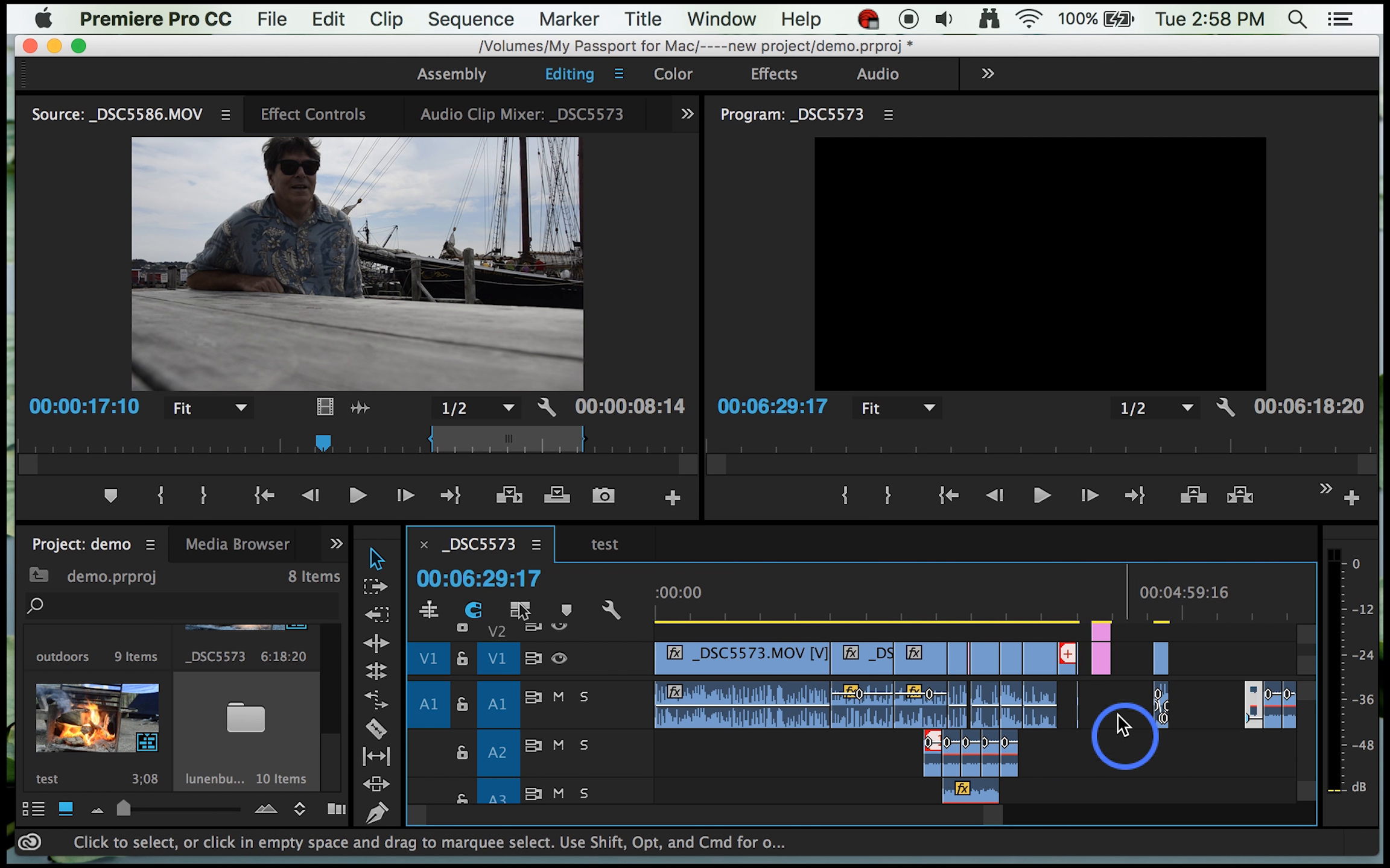
Step: Play the sequence from 00:02:09:18, and again from about 00:02:31 through the layered audio on A1, A2 and A3
drag(961, 625, 882, 625)
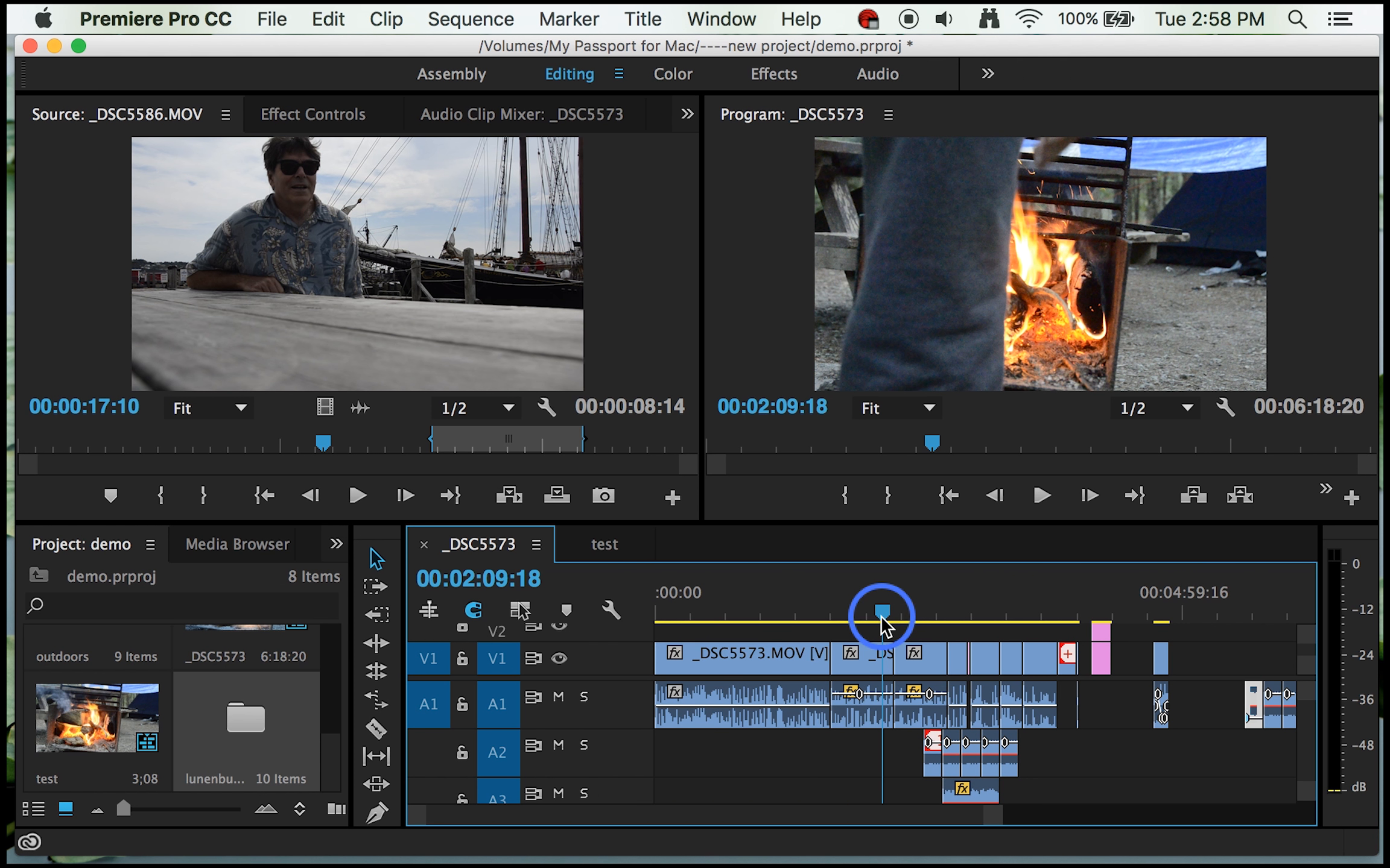
key(Return)
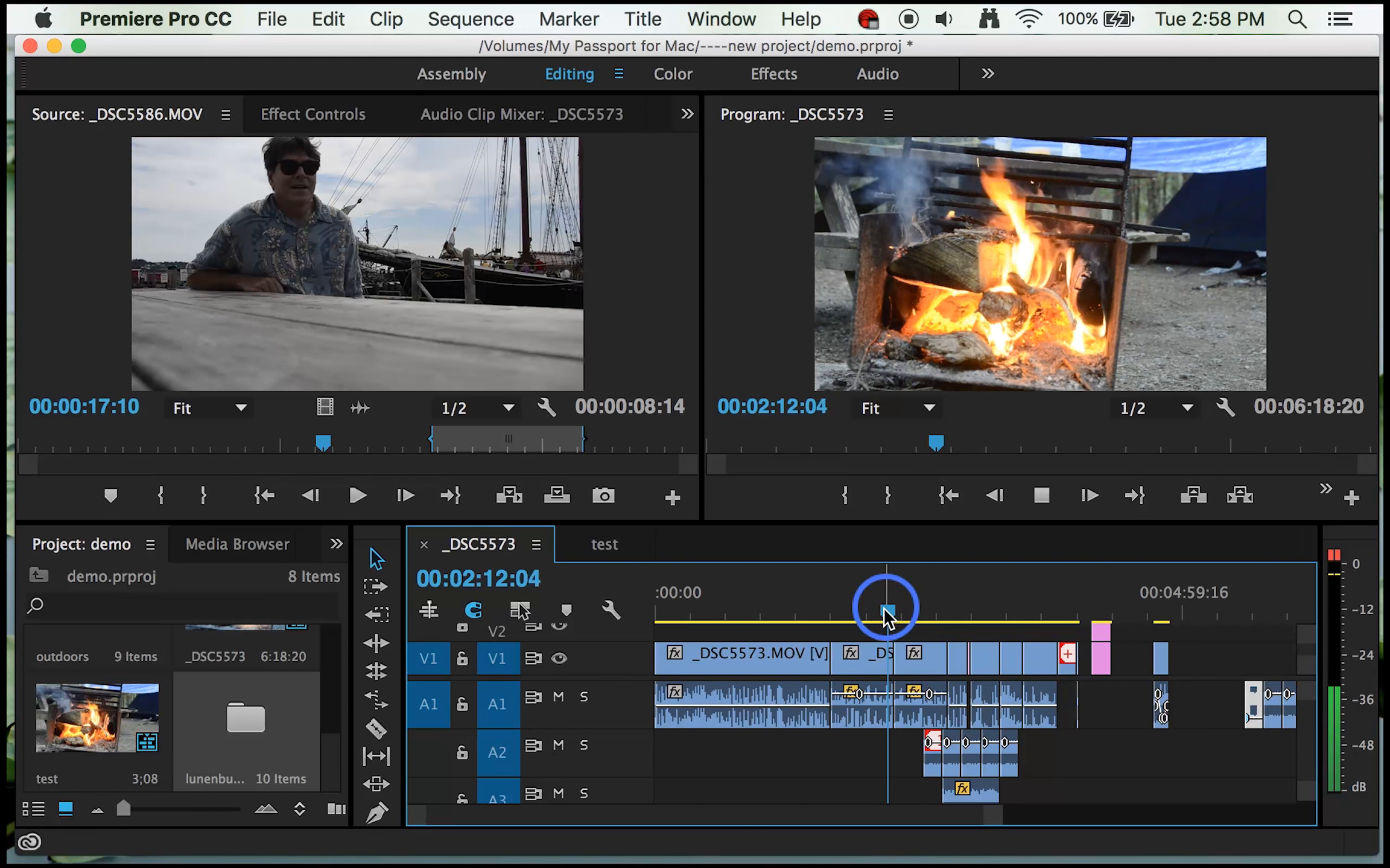
drag(886, 614, 921, 620)
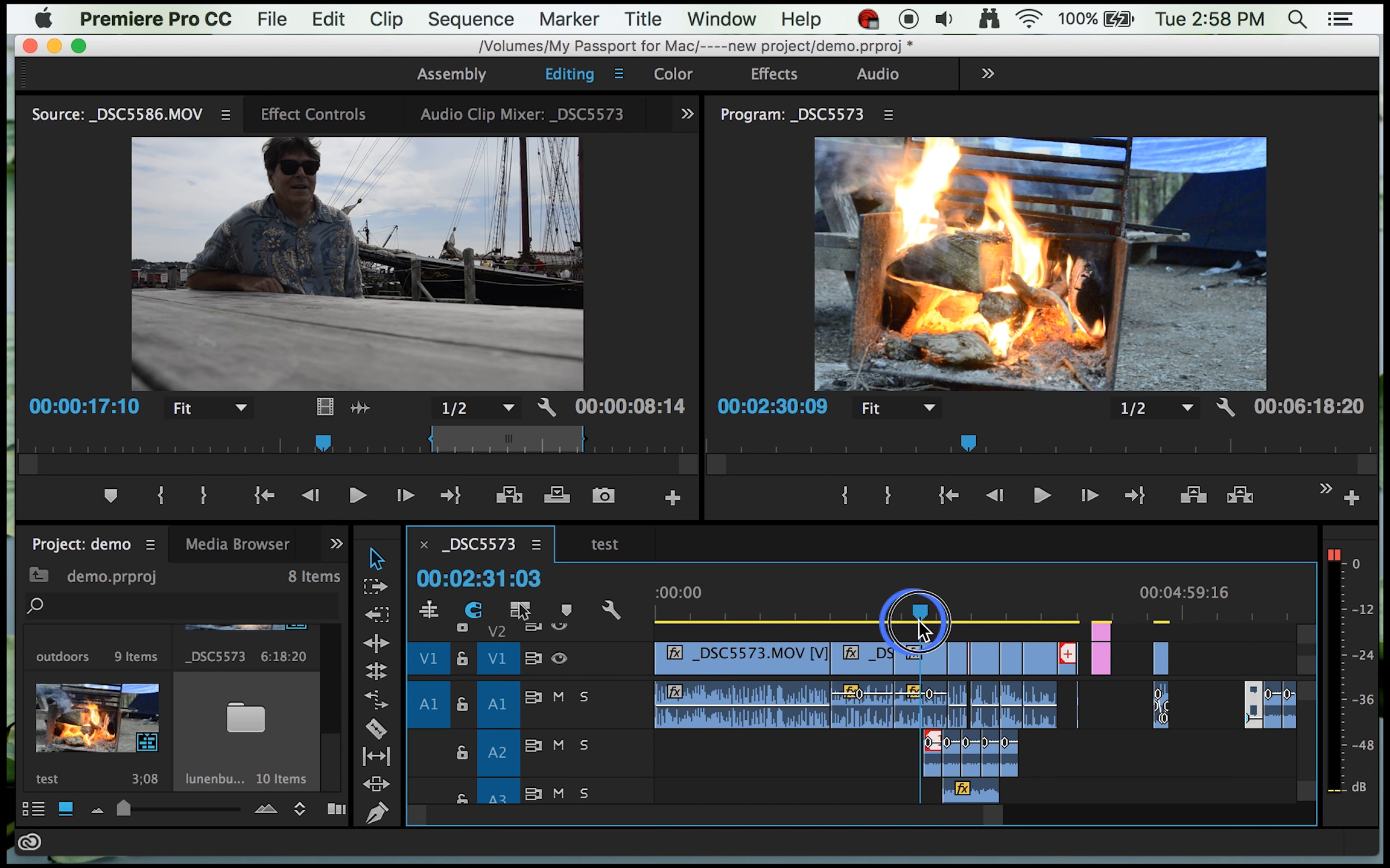
click(919, 623)
key(space)
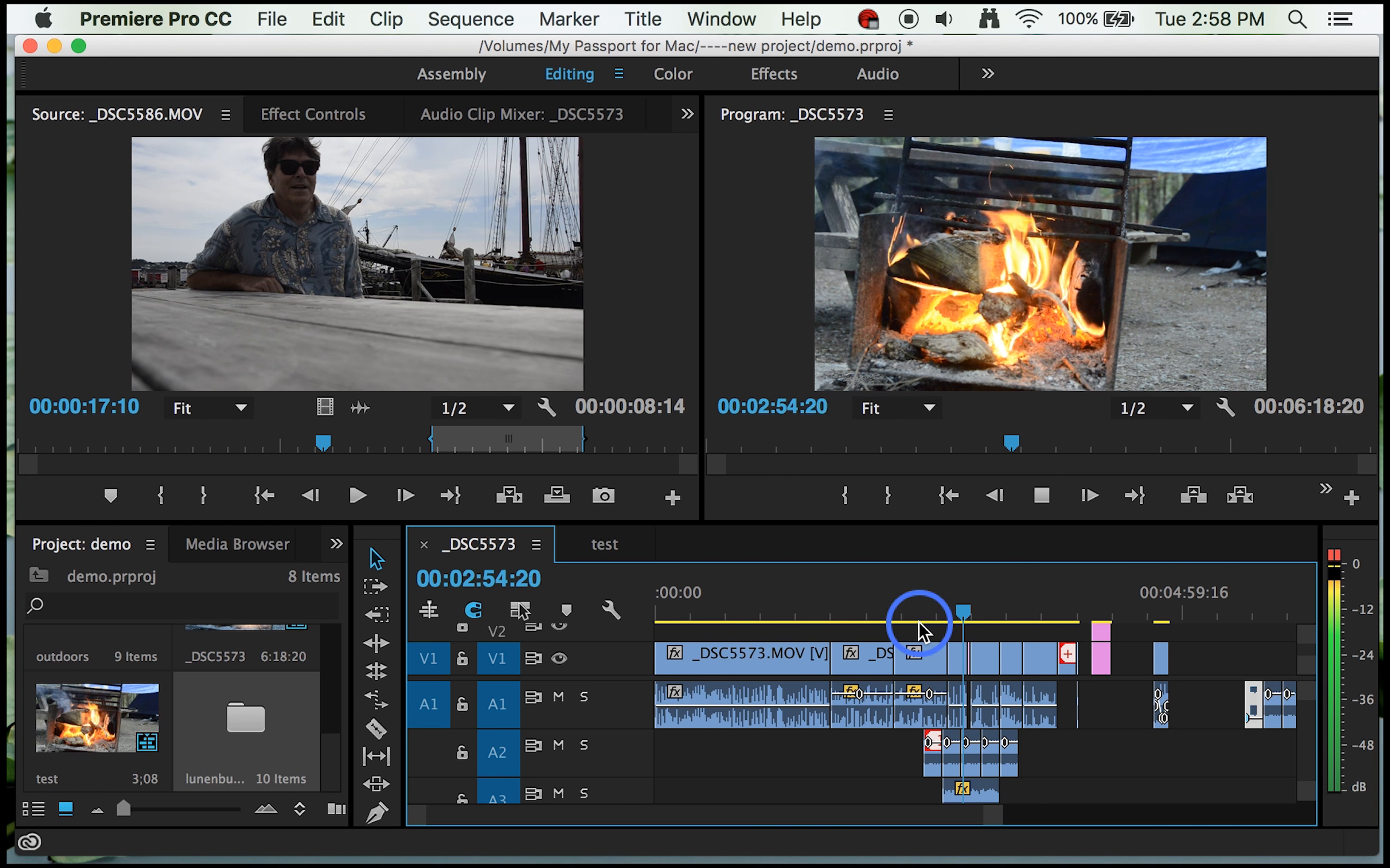
key(space)
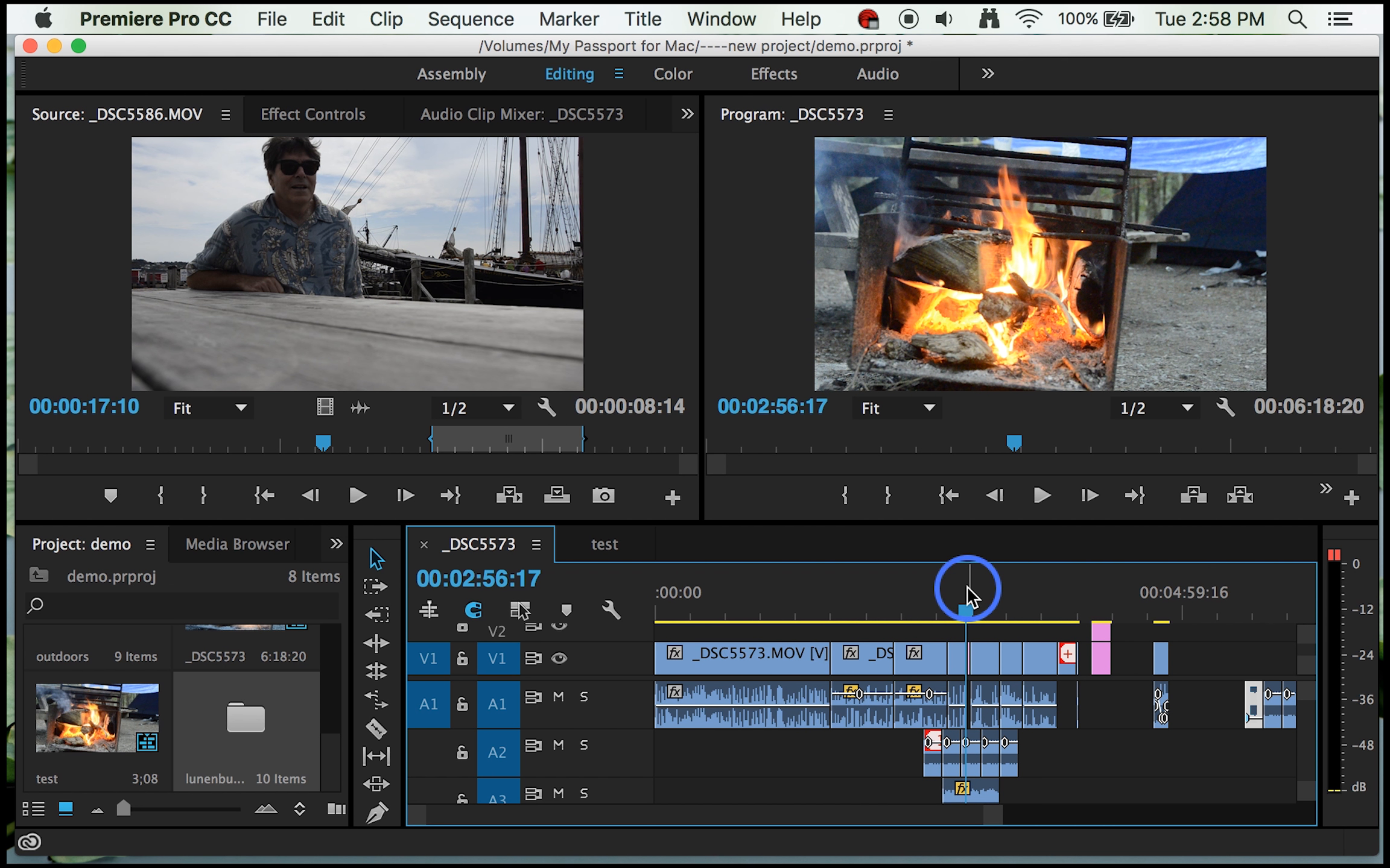
Step: Mark a sequence In point at 00:02:33:10, where the A2 audio starts, and an Out point at 00:03:14:15, where the A3 audio ends
drag(964, 605, 924, 616)
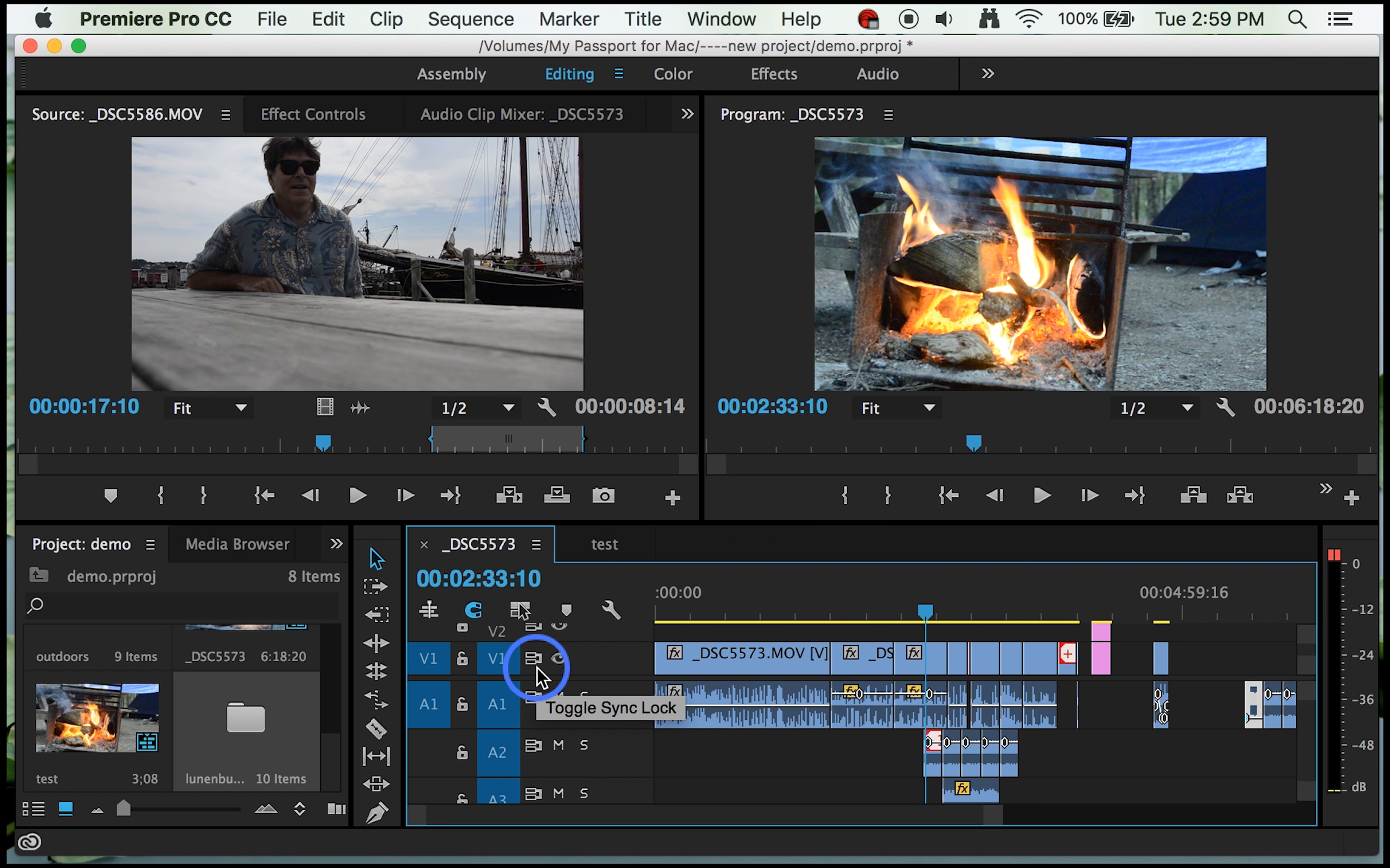
key(i)
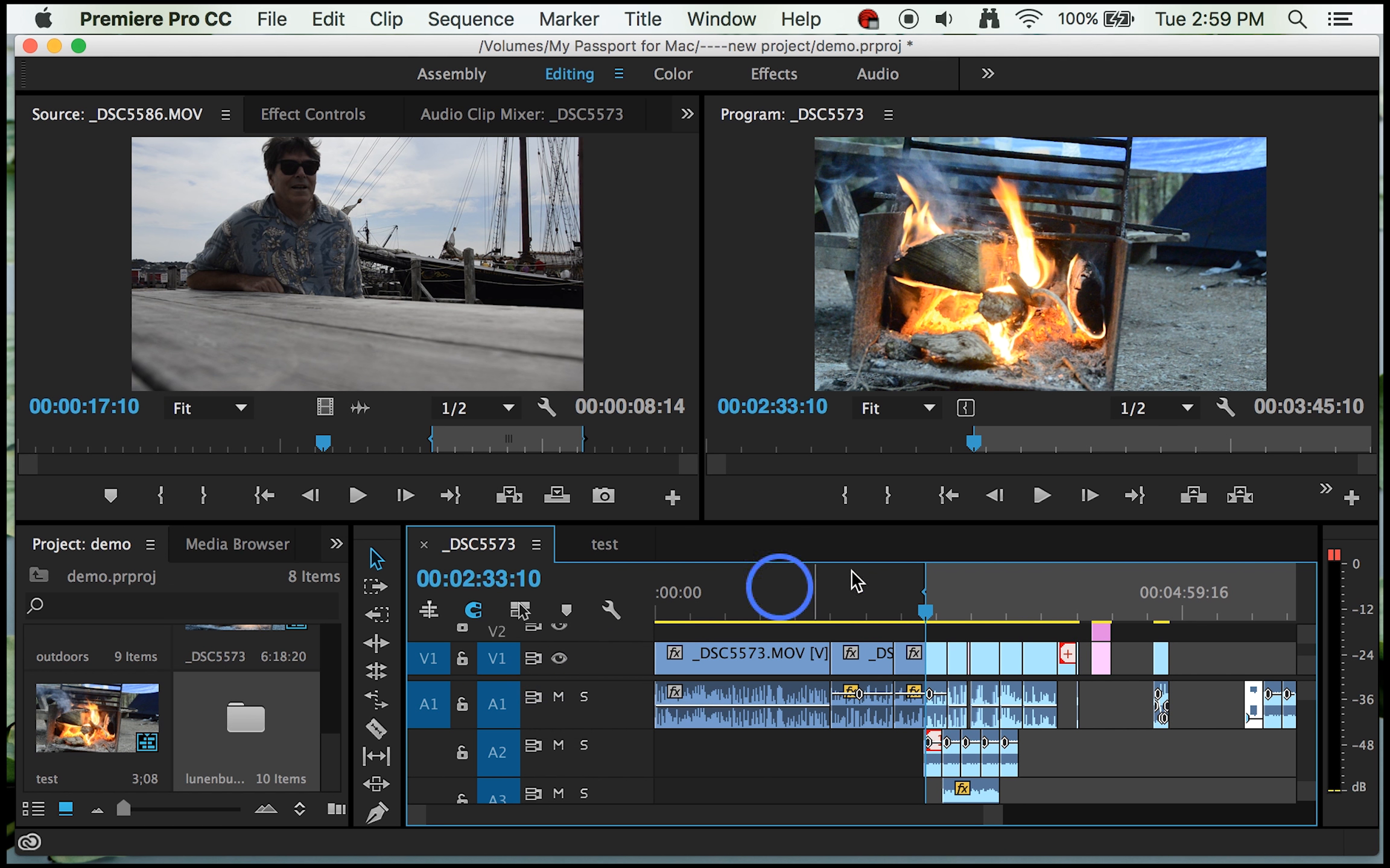
drag(925, 612, 998, 616)
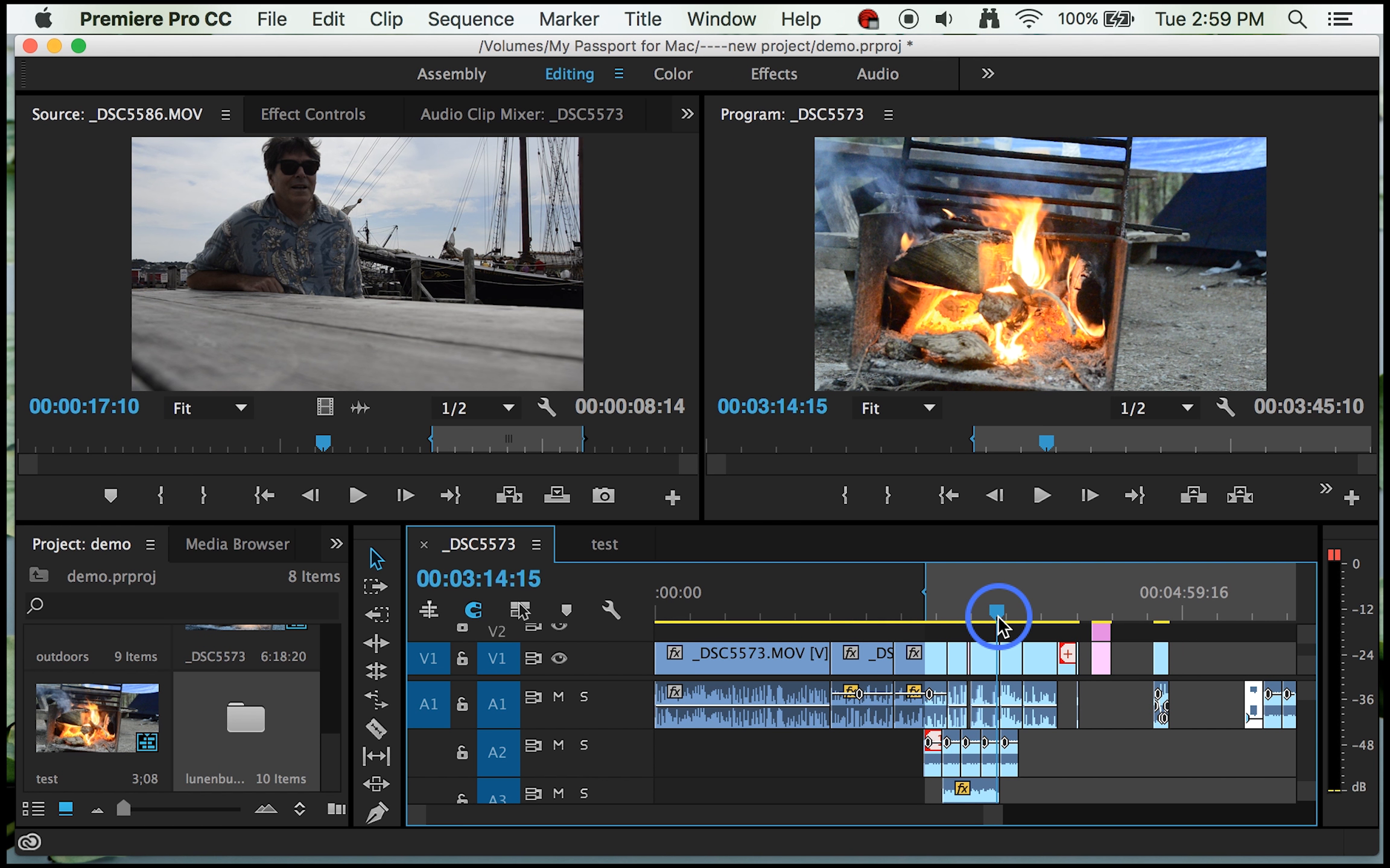
key(o)
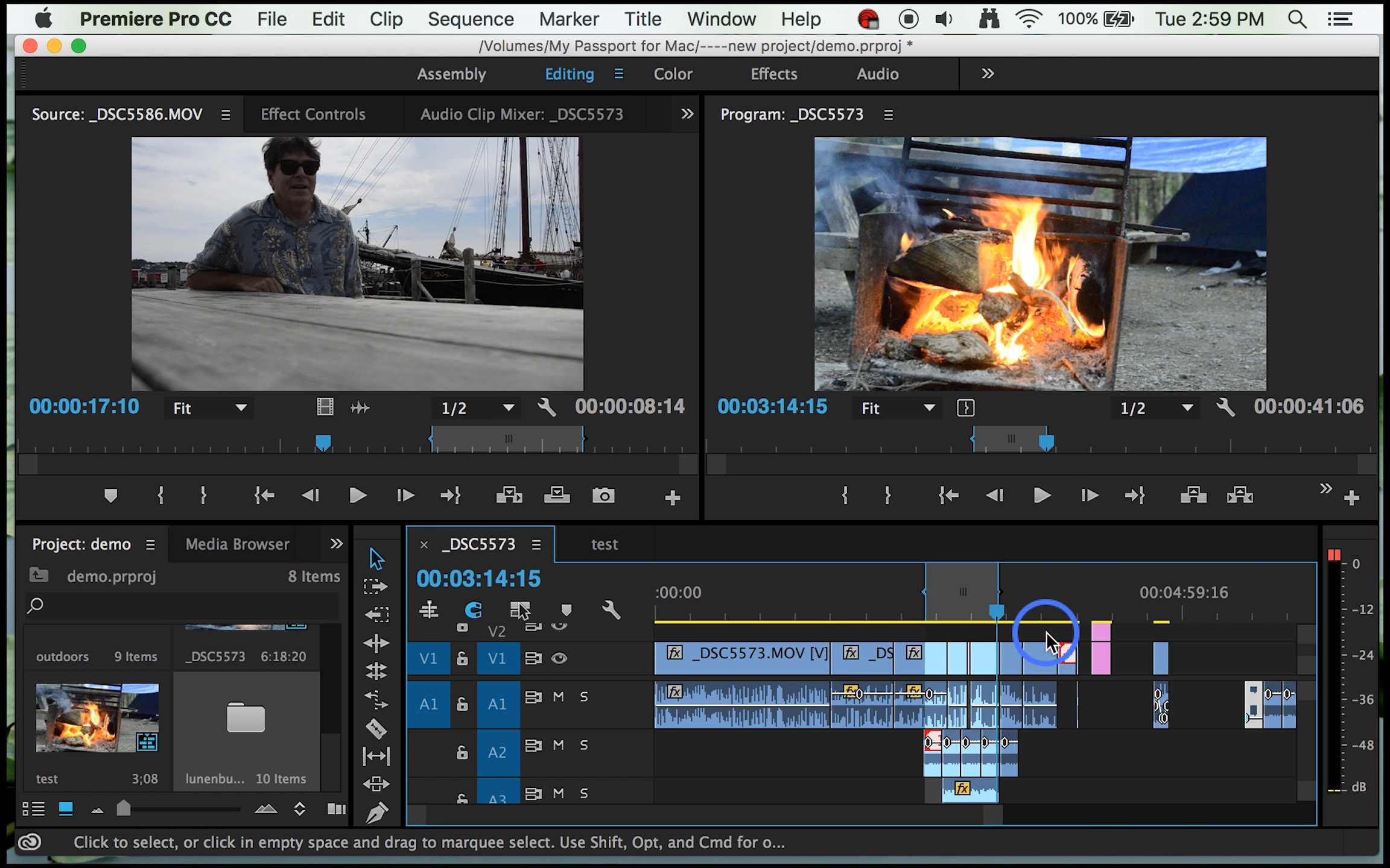